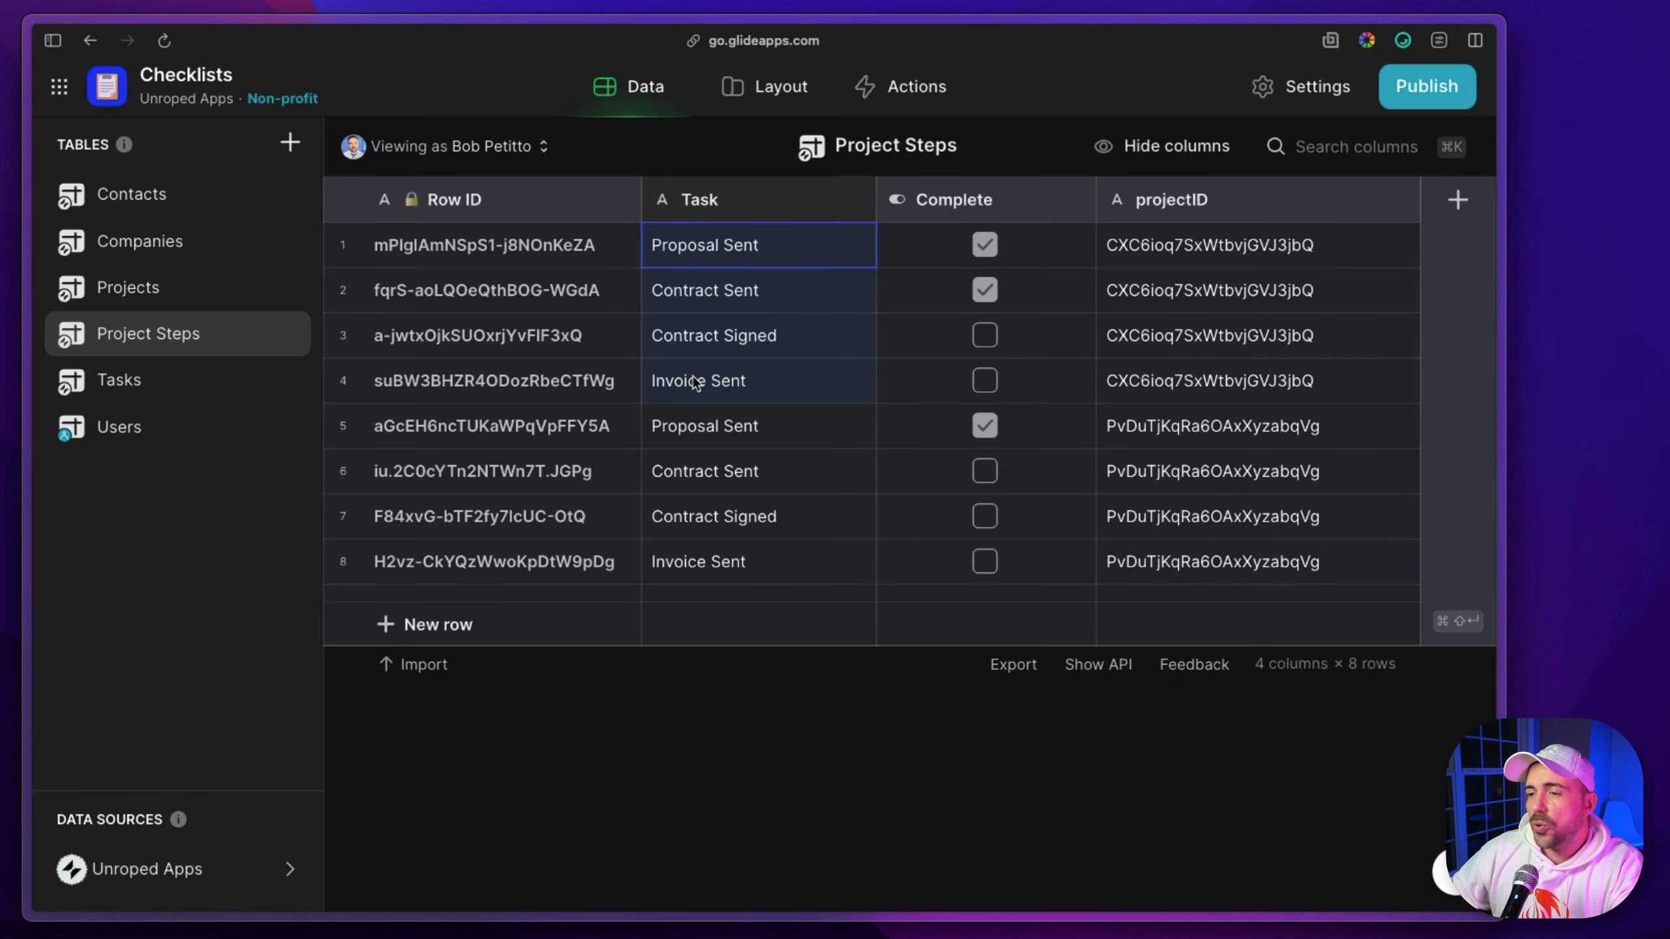
Remove the Project Steps collection from the project details screen in the app layout
left_click(783, 88)
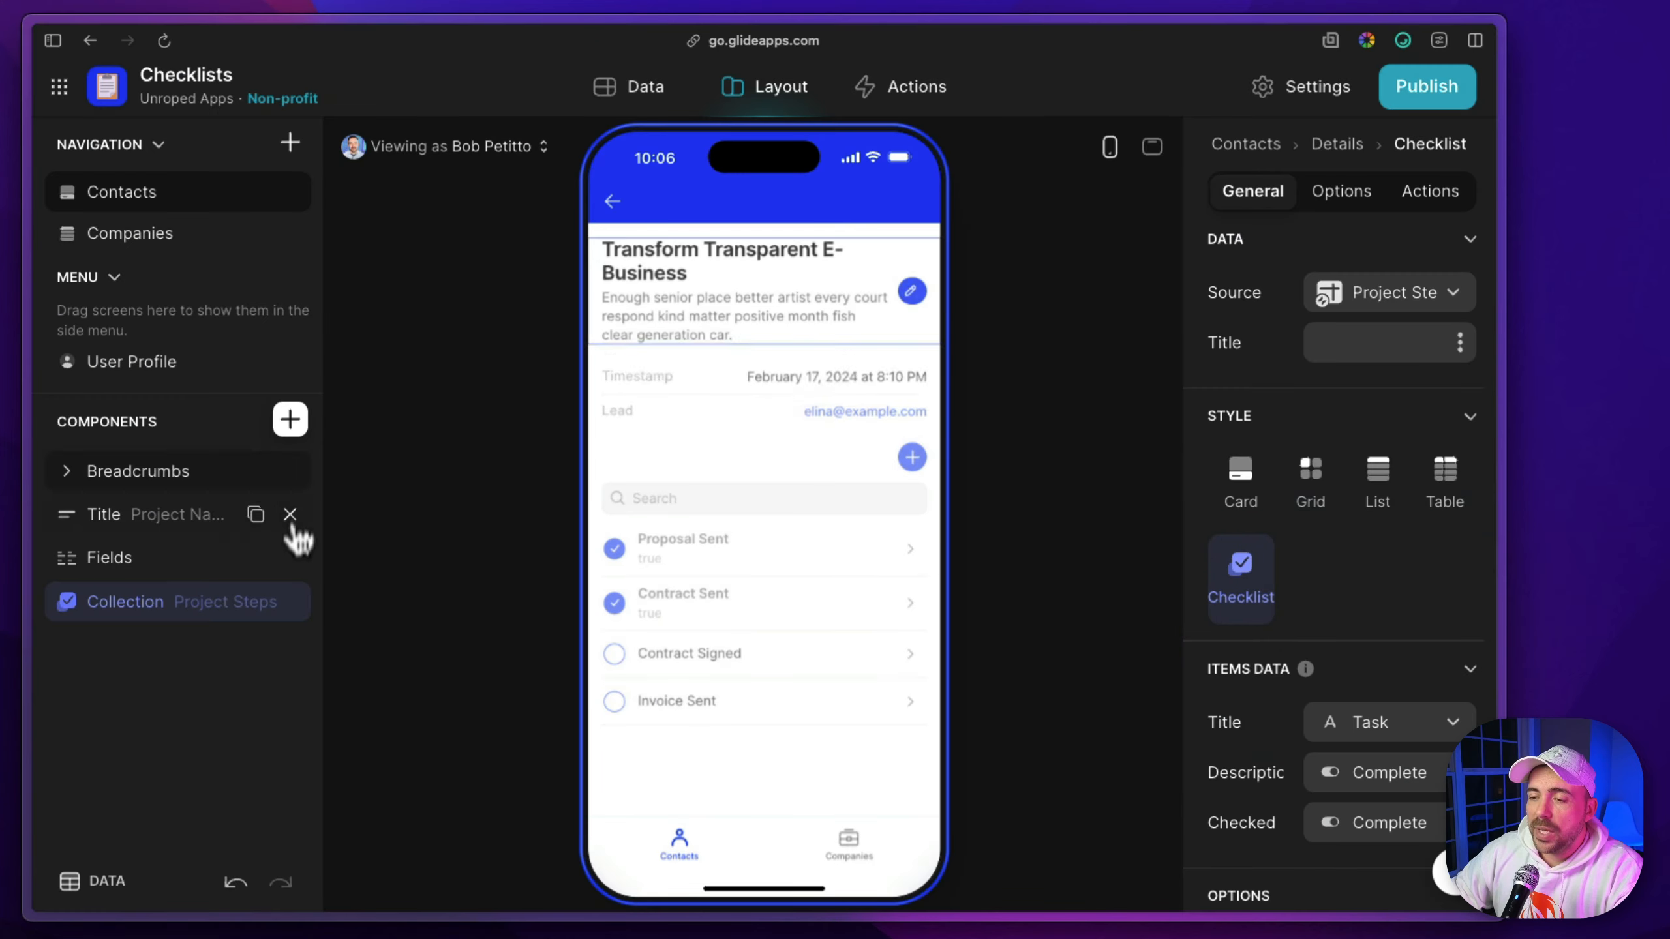
left_click(291, 601)
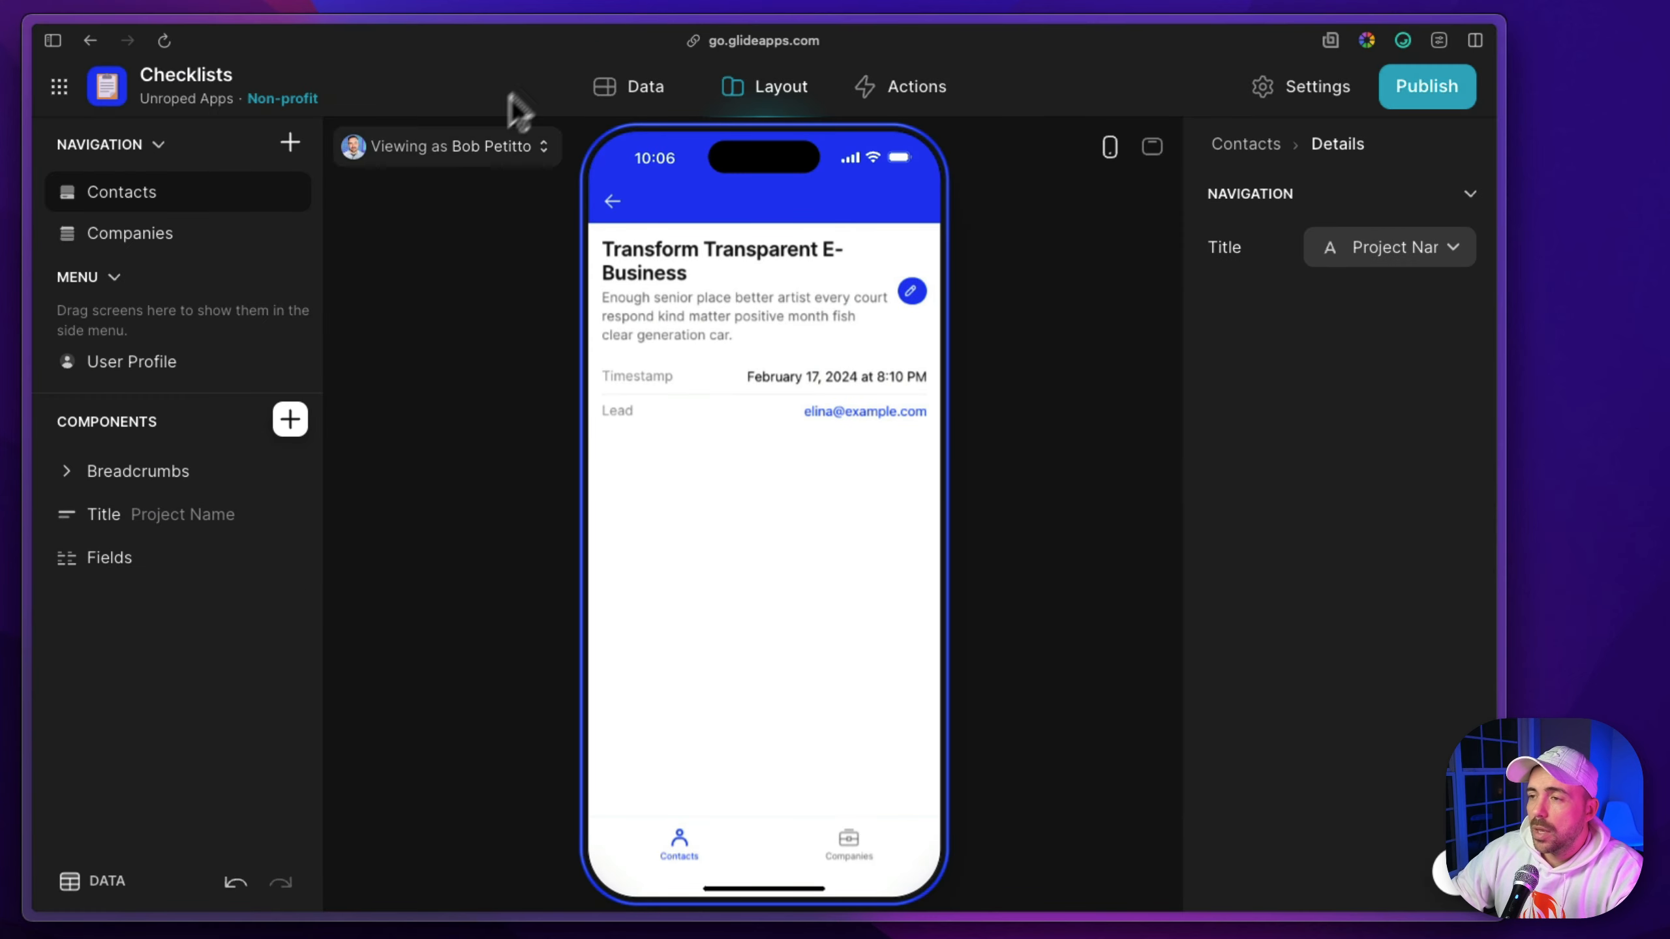
Add a text column named completedTasks to the Projects table
left_click(633, 92)
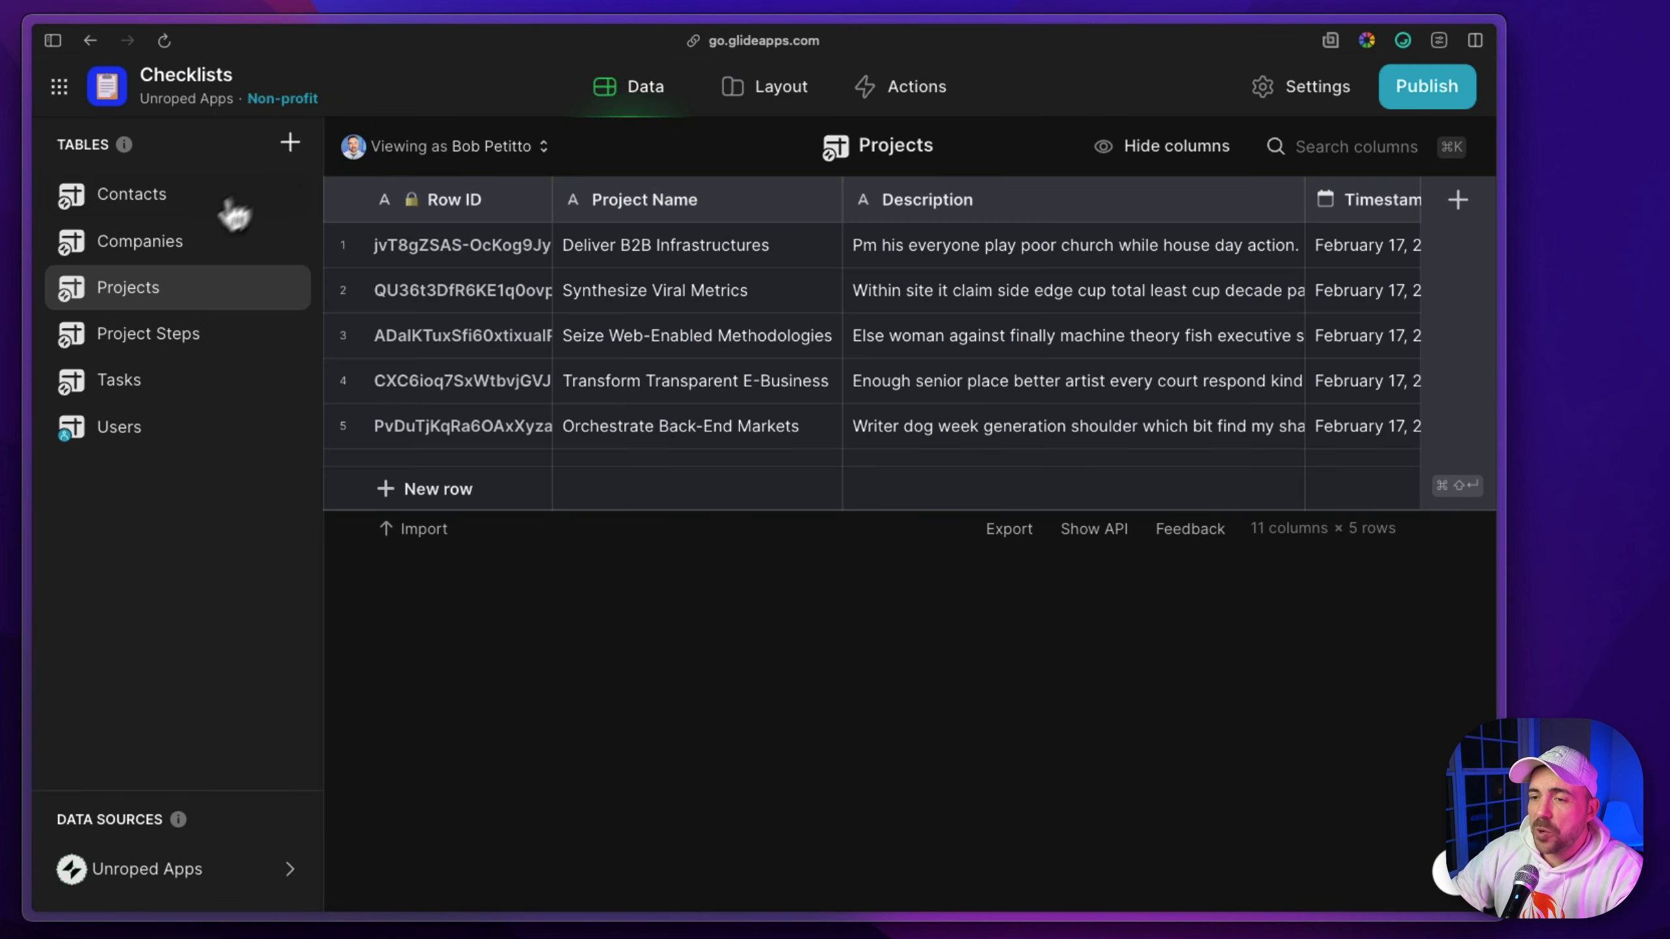
scroll(756, 290, "right", 10)
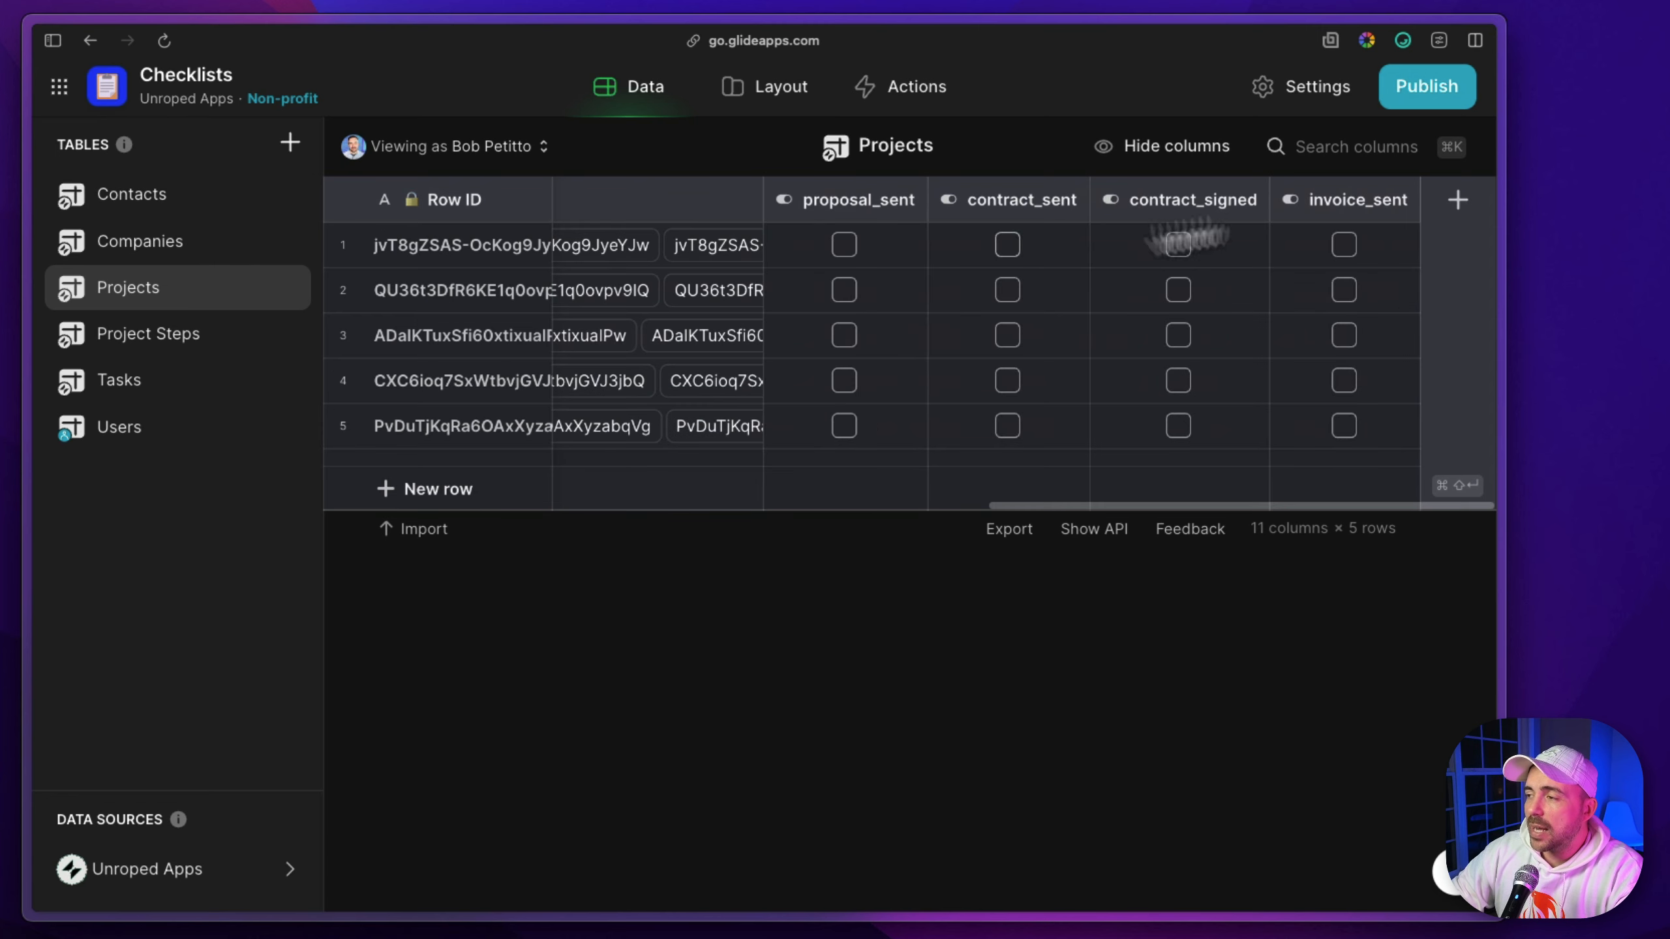
left_click(1458, 199)
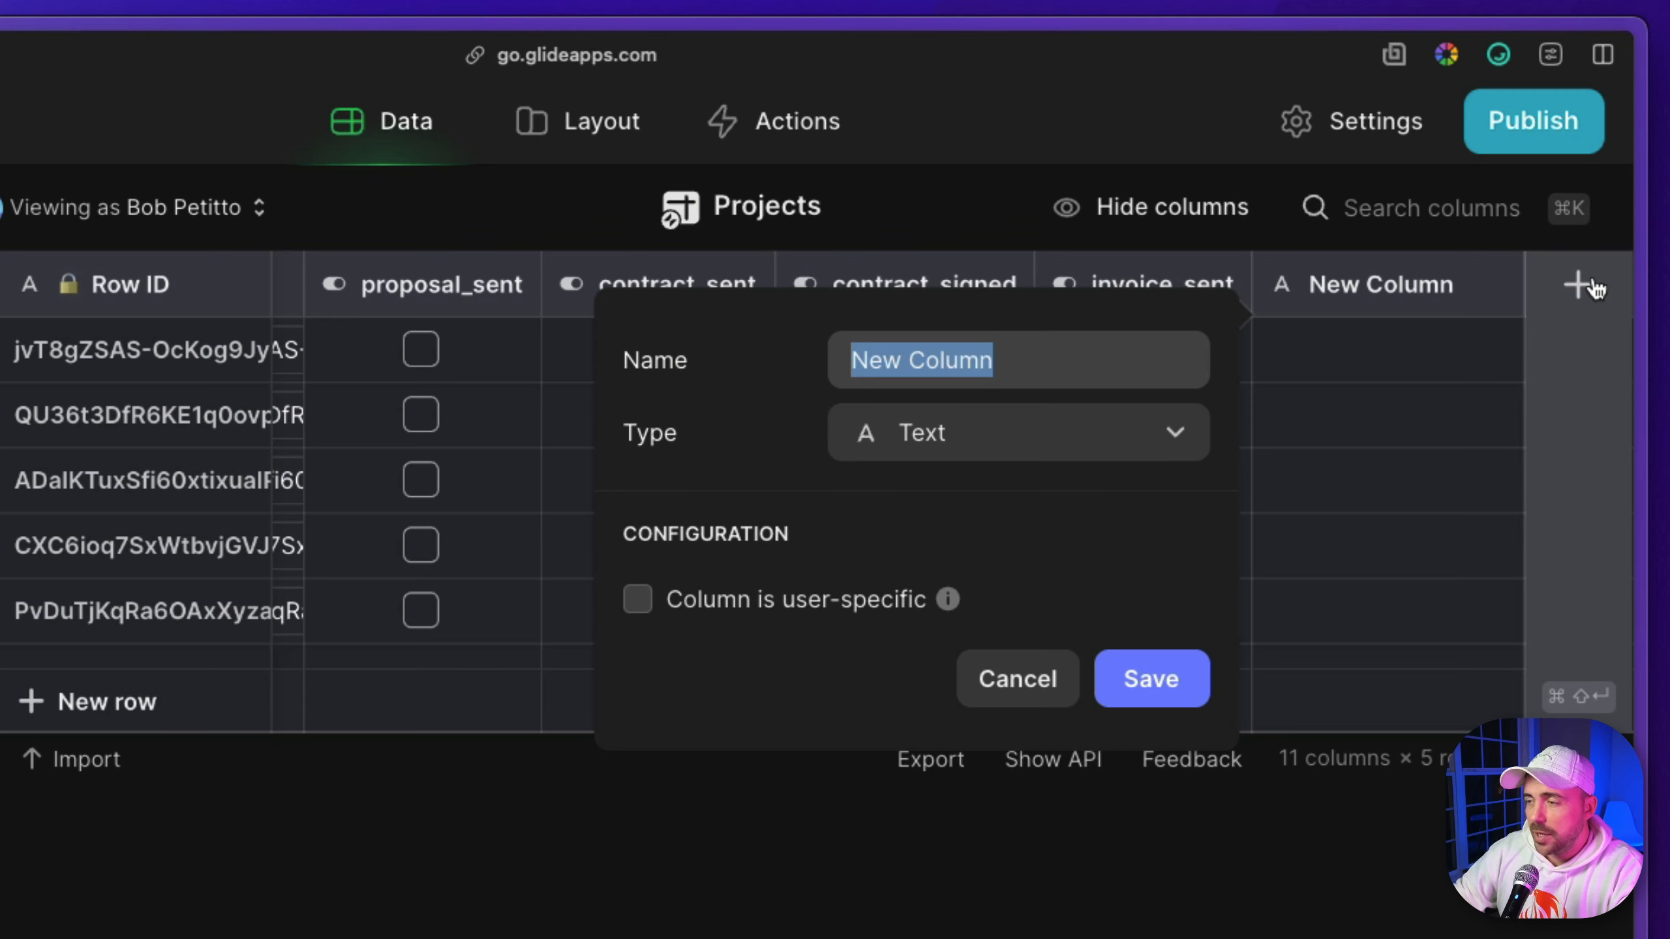
type("completedT")
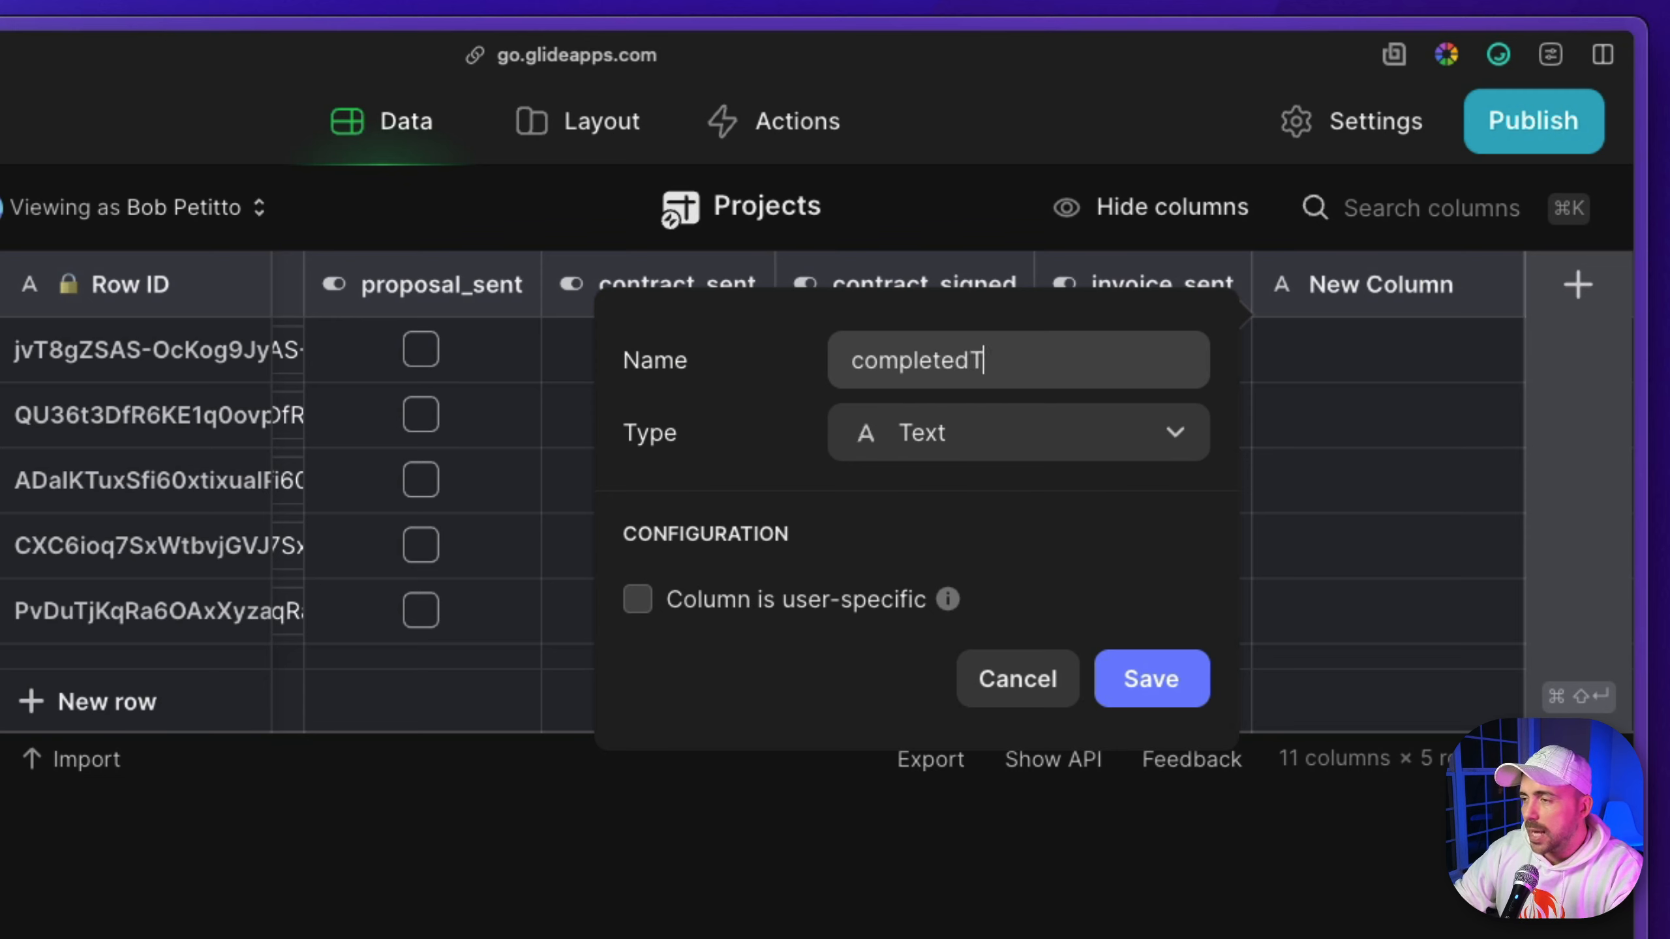
type("sks")
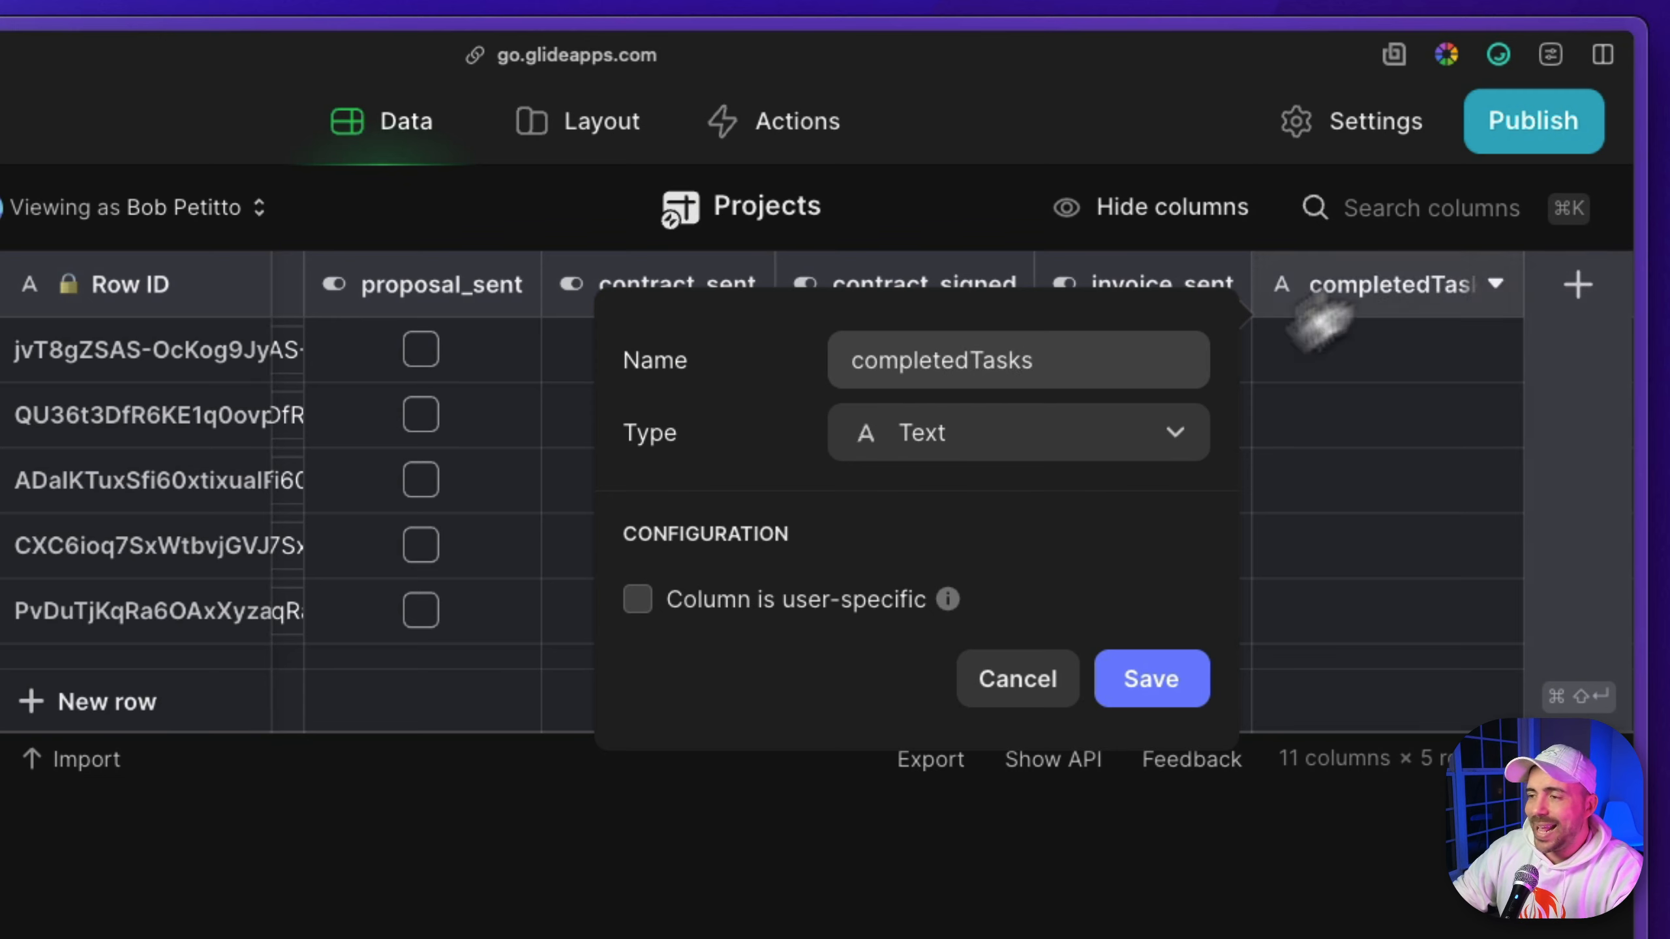
left_click(1151, 681)
Try ticking and clearing the proposal_sent, contract_sent and contract_signed boxes in the first Projects row
left_click(431, 350)
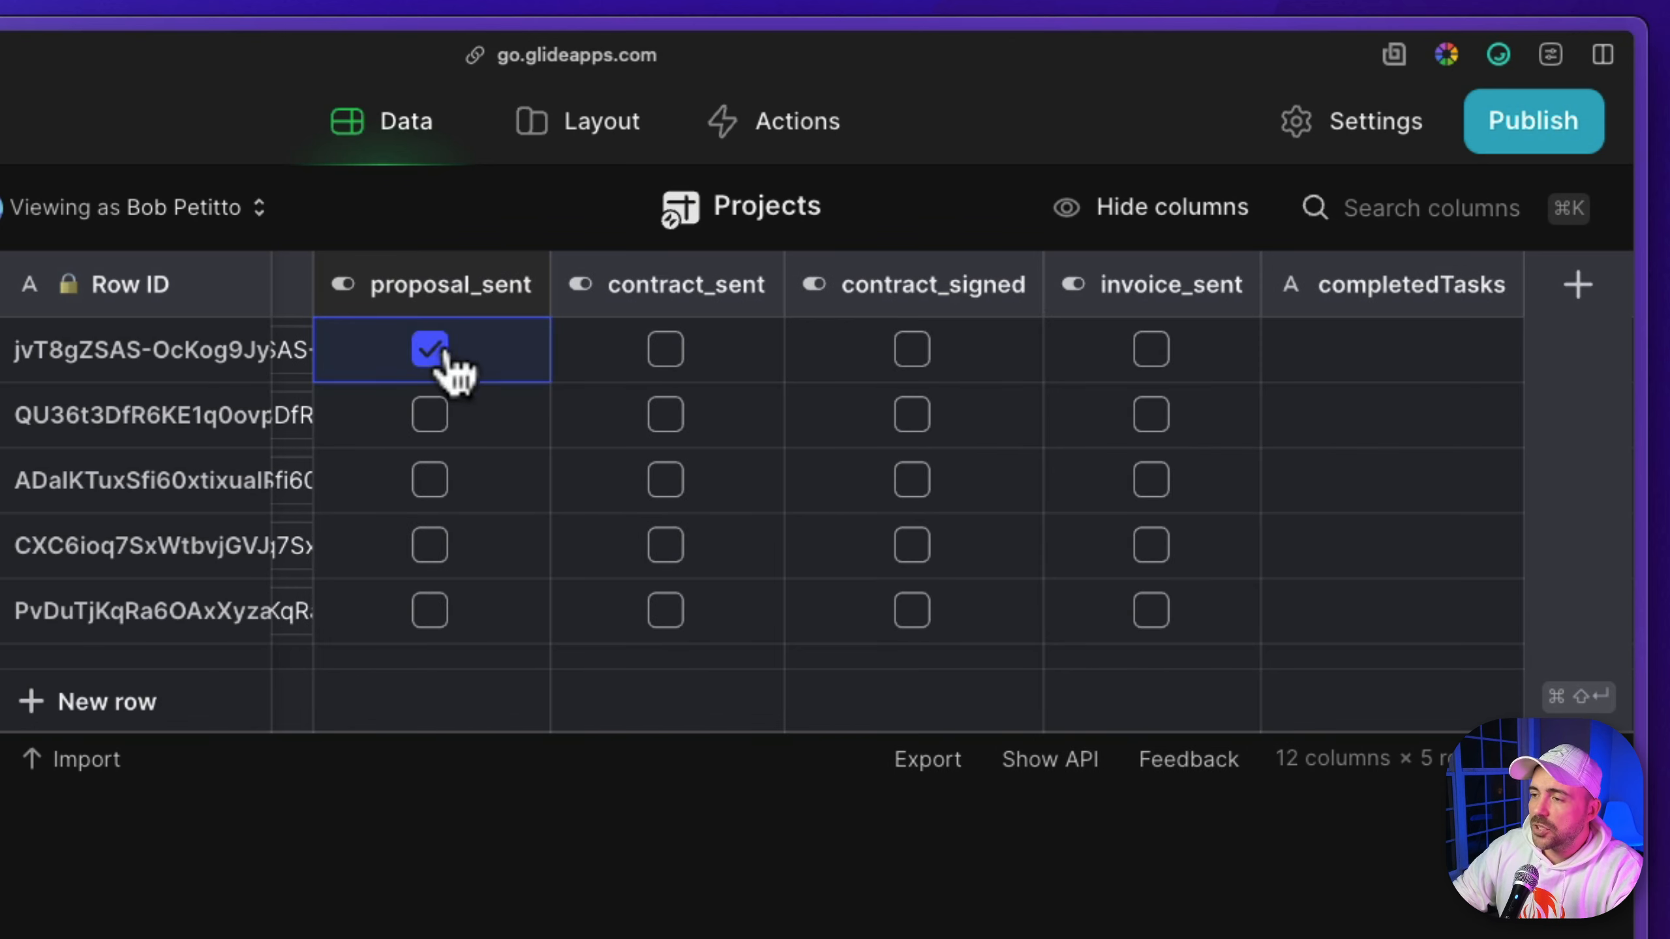
left_click(665, 349)
left_click(926, 362)
left_click(928, 362)
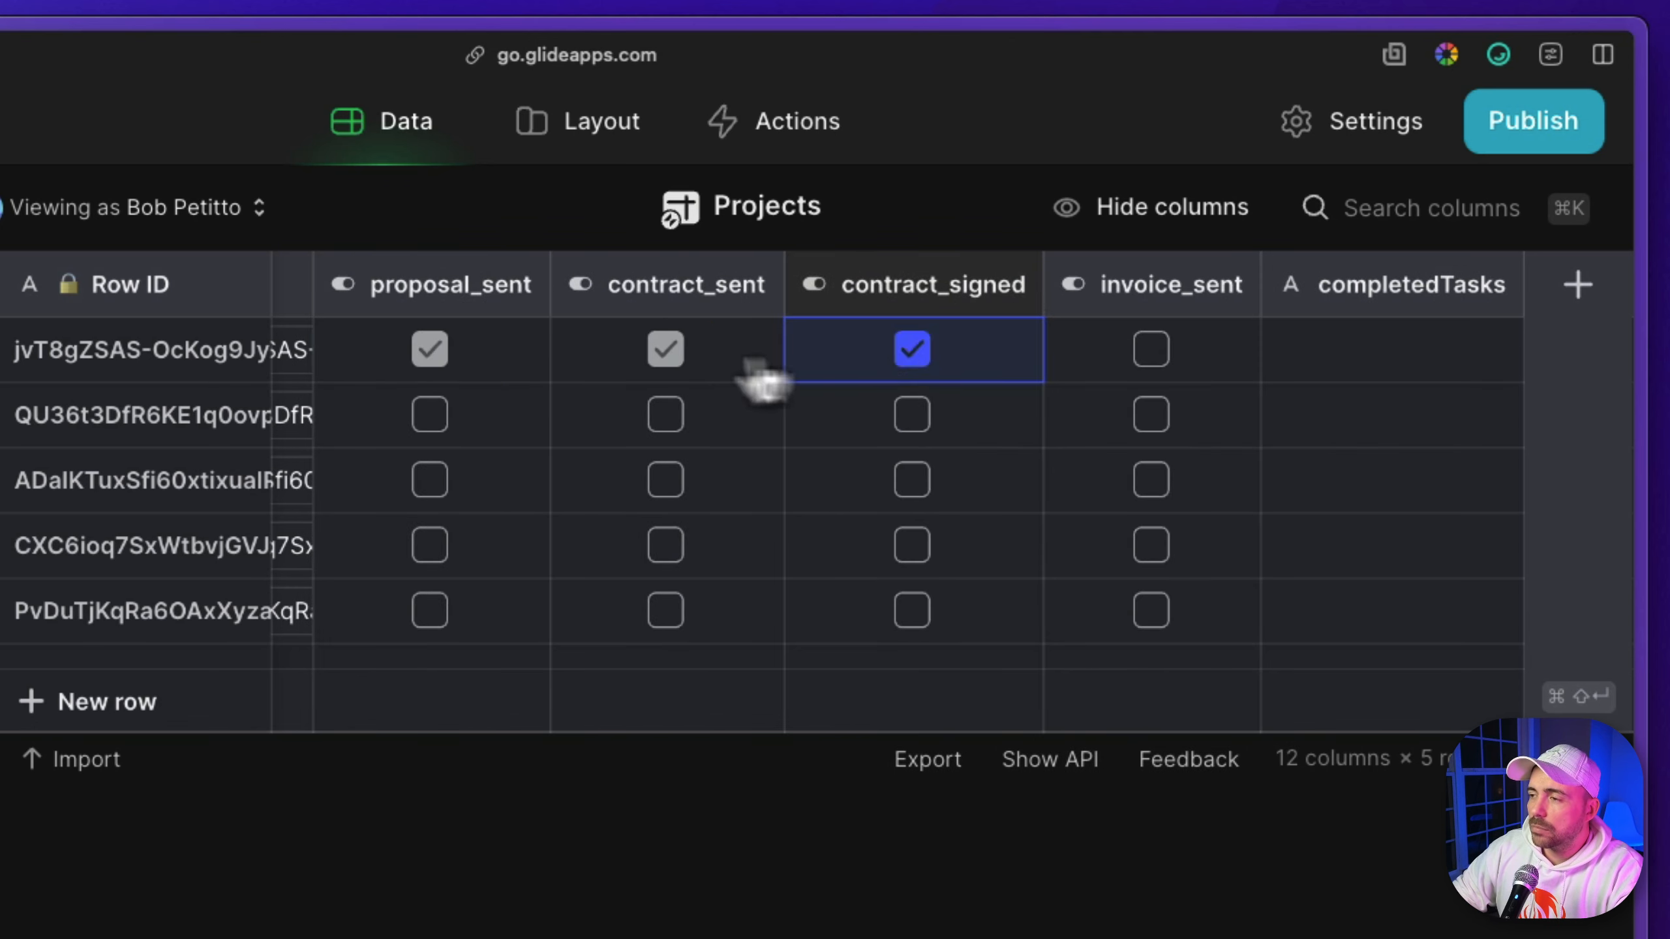
left_click(665, 356)
left_click(430, 351)
left_click(906, 365)
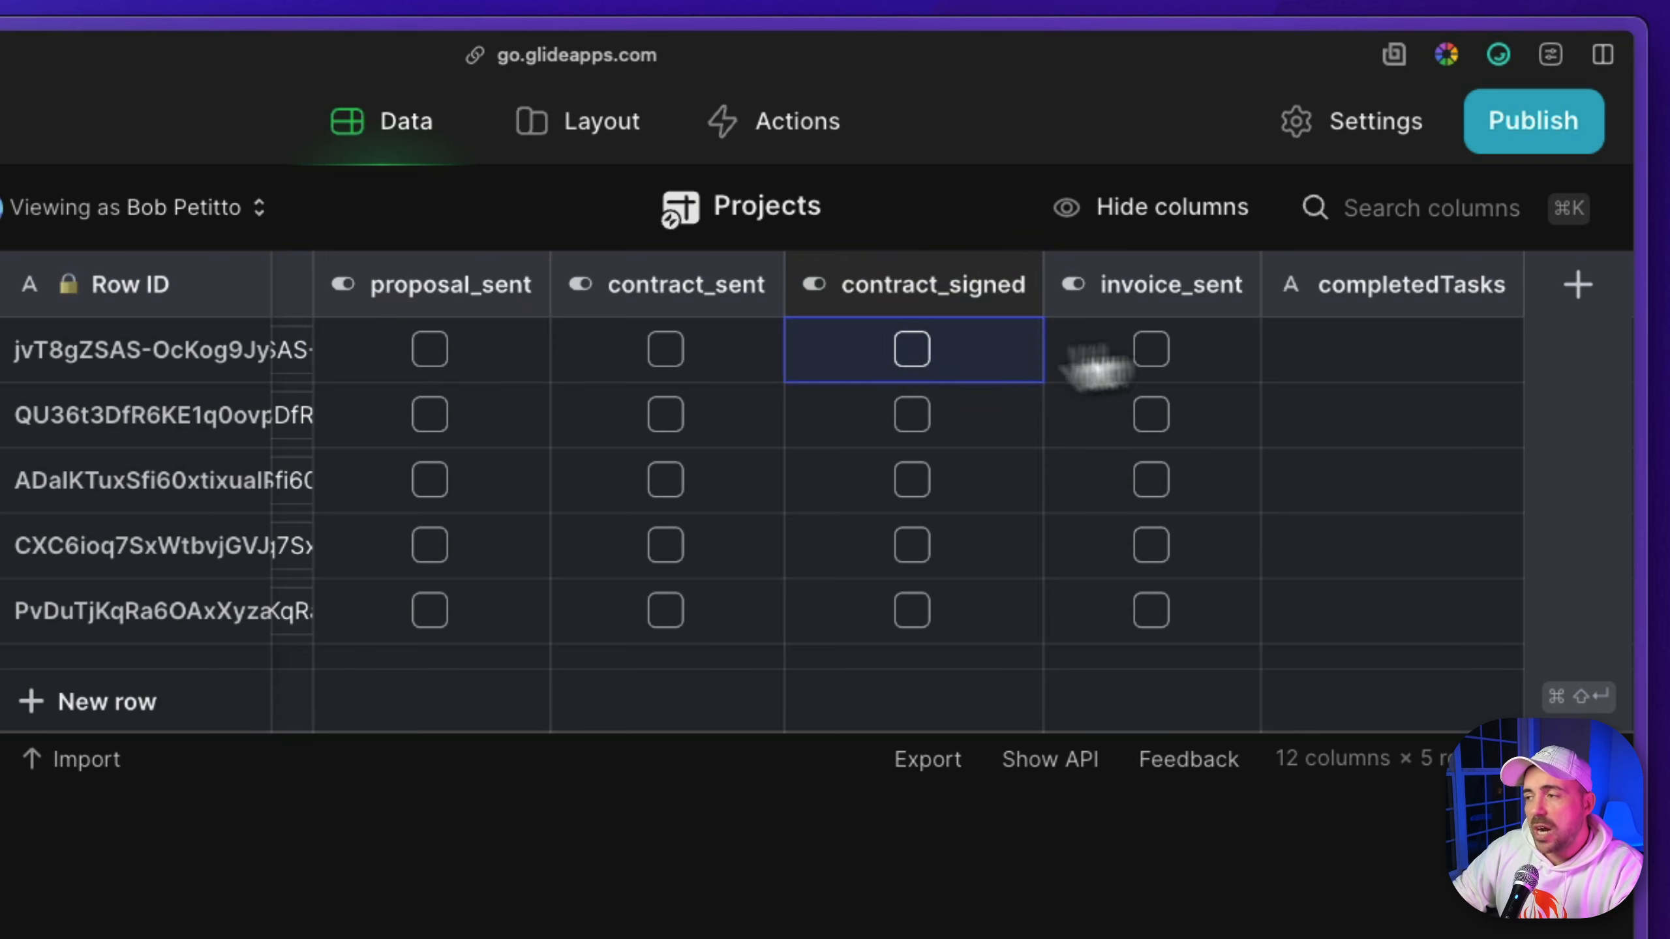
double_click(1344, 348)
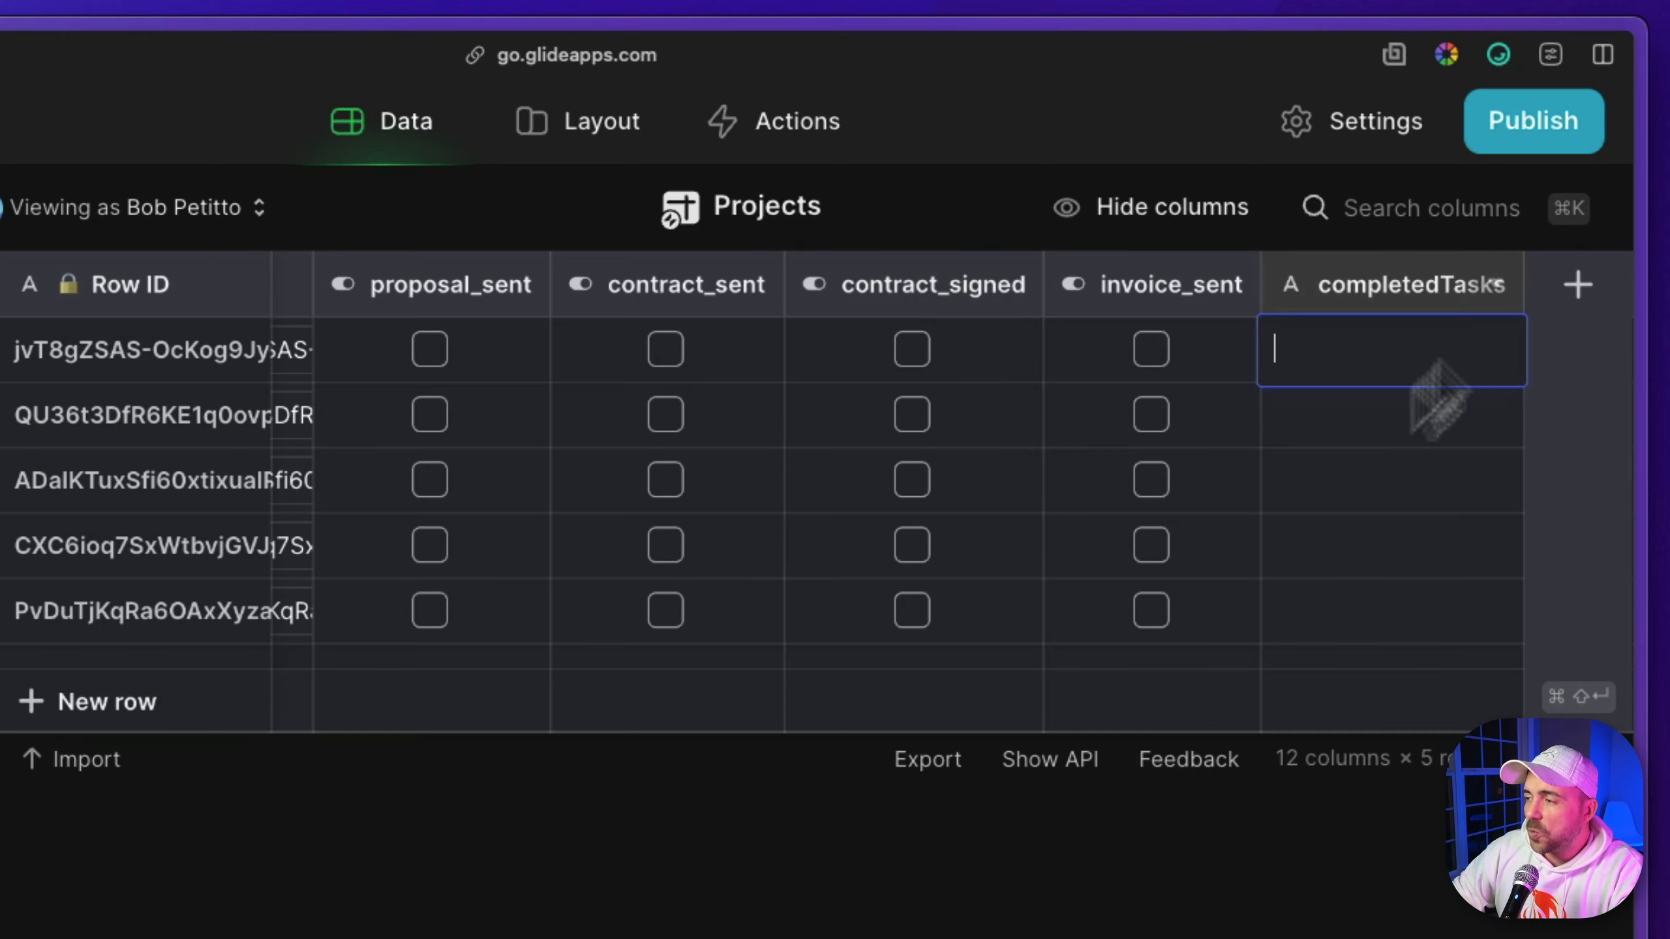
left_click(1331, 573)
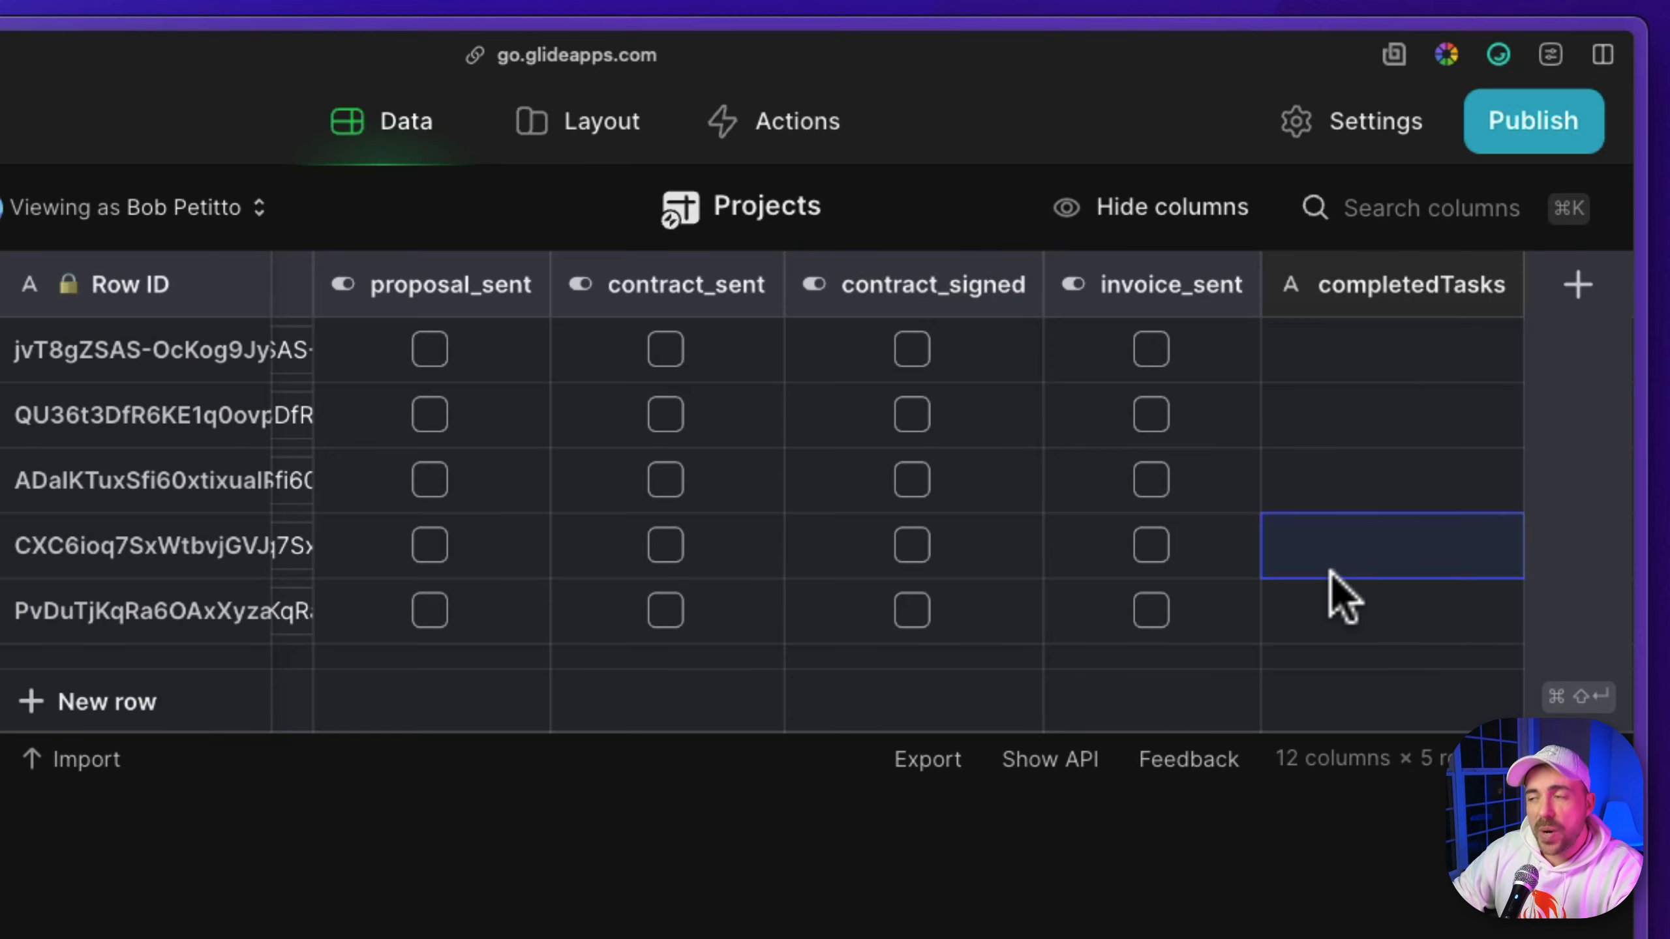
Insert a Choice component below the Fields component on the project details screen
left_click(588, 124)
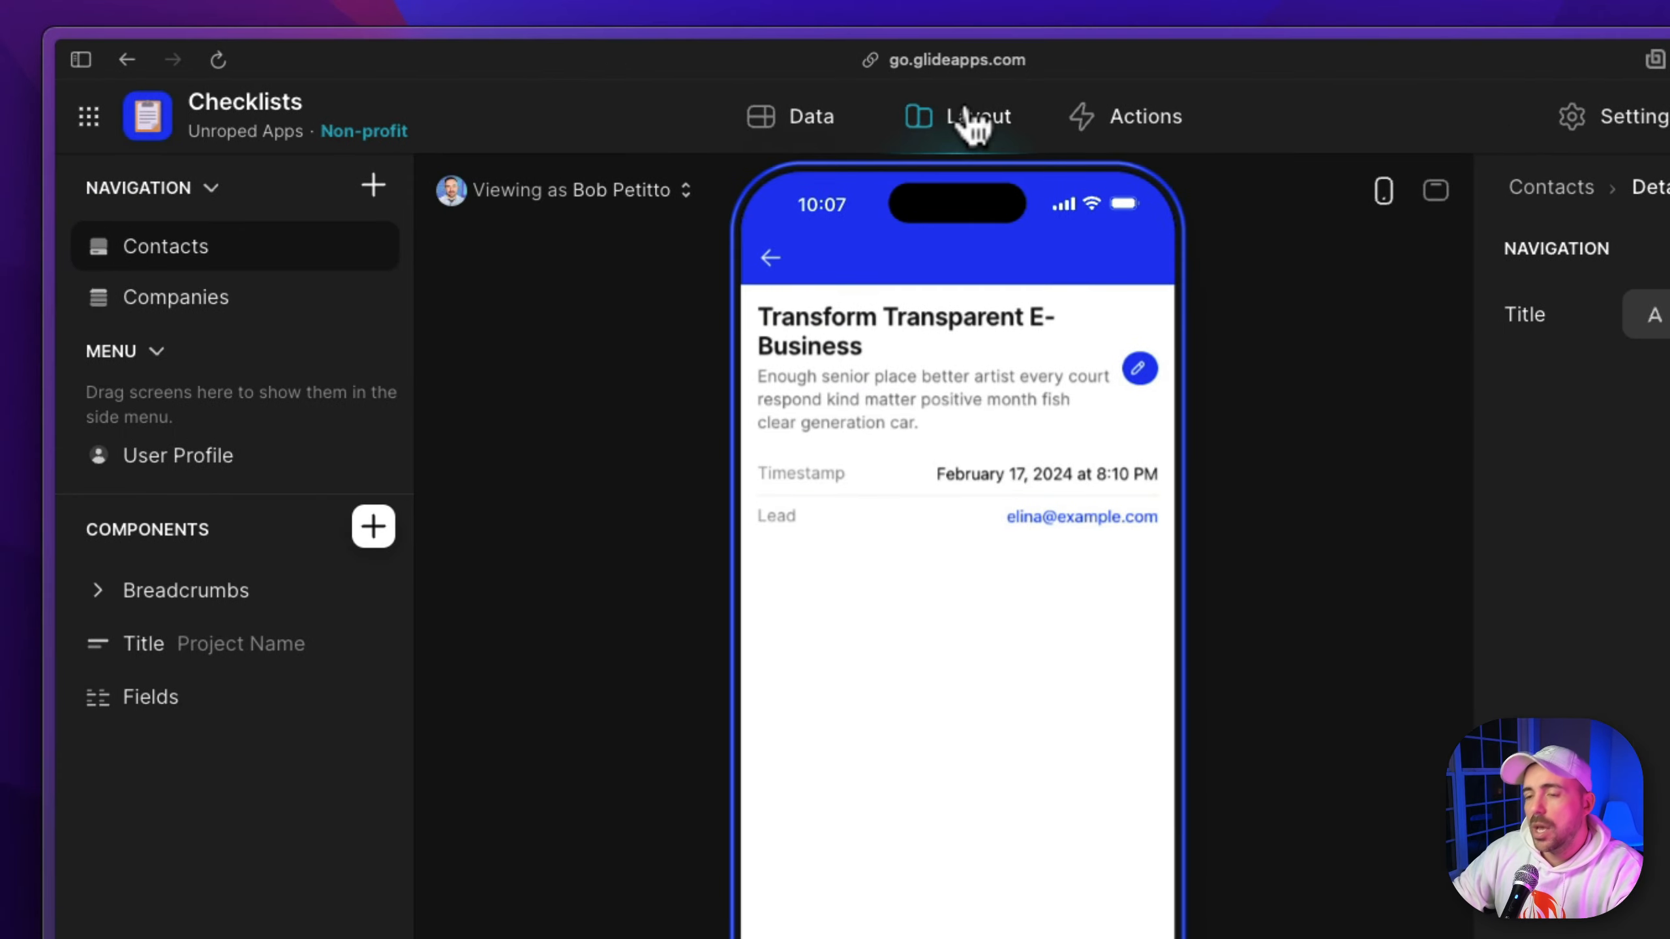
left_click(372, 534)
type("c")
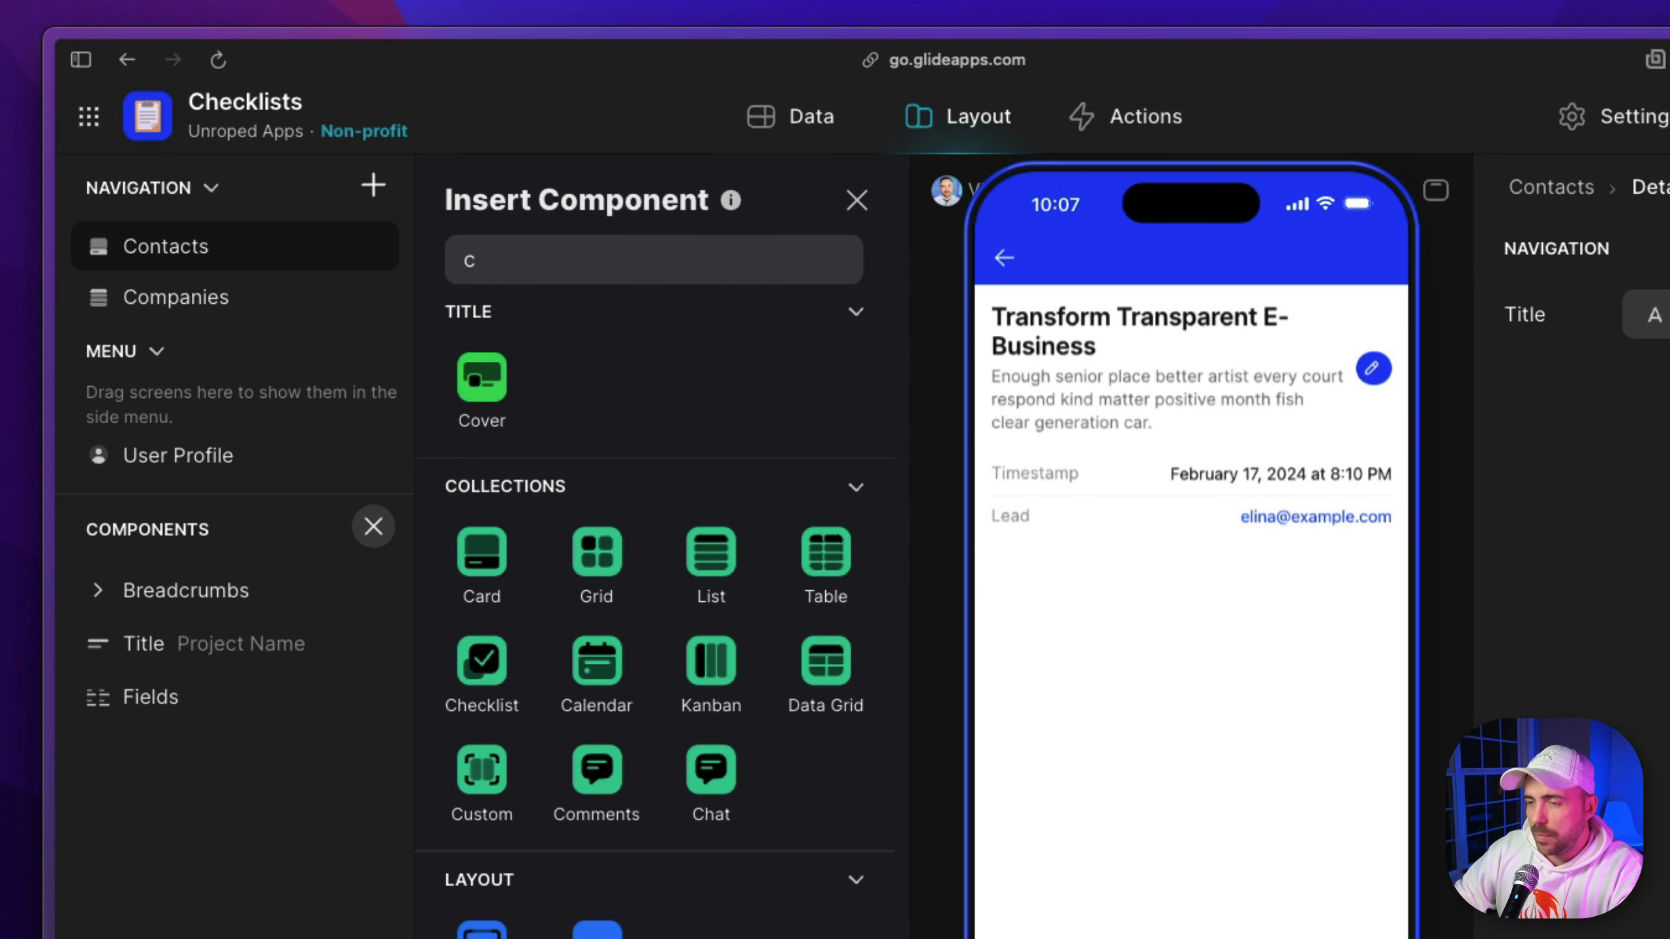
type("ho")
left_click_drag(485, 403, 248, 740)
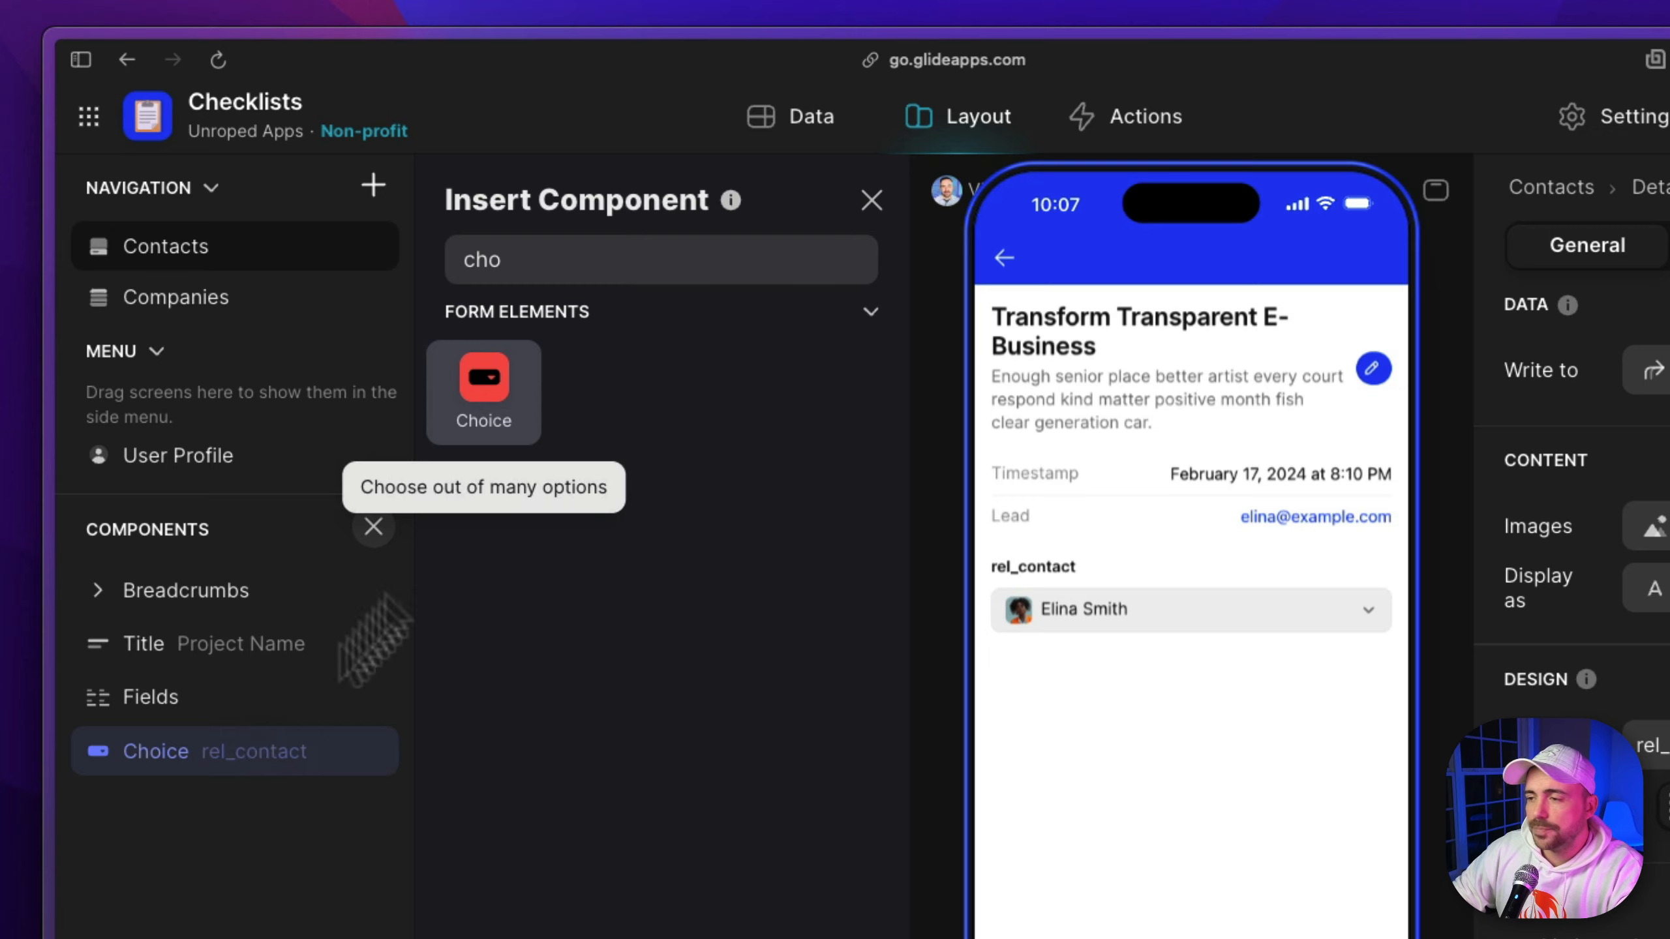
left_click(871, 200)
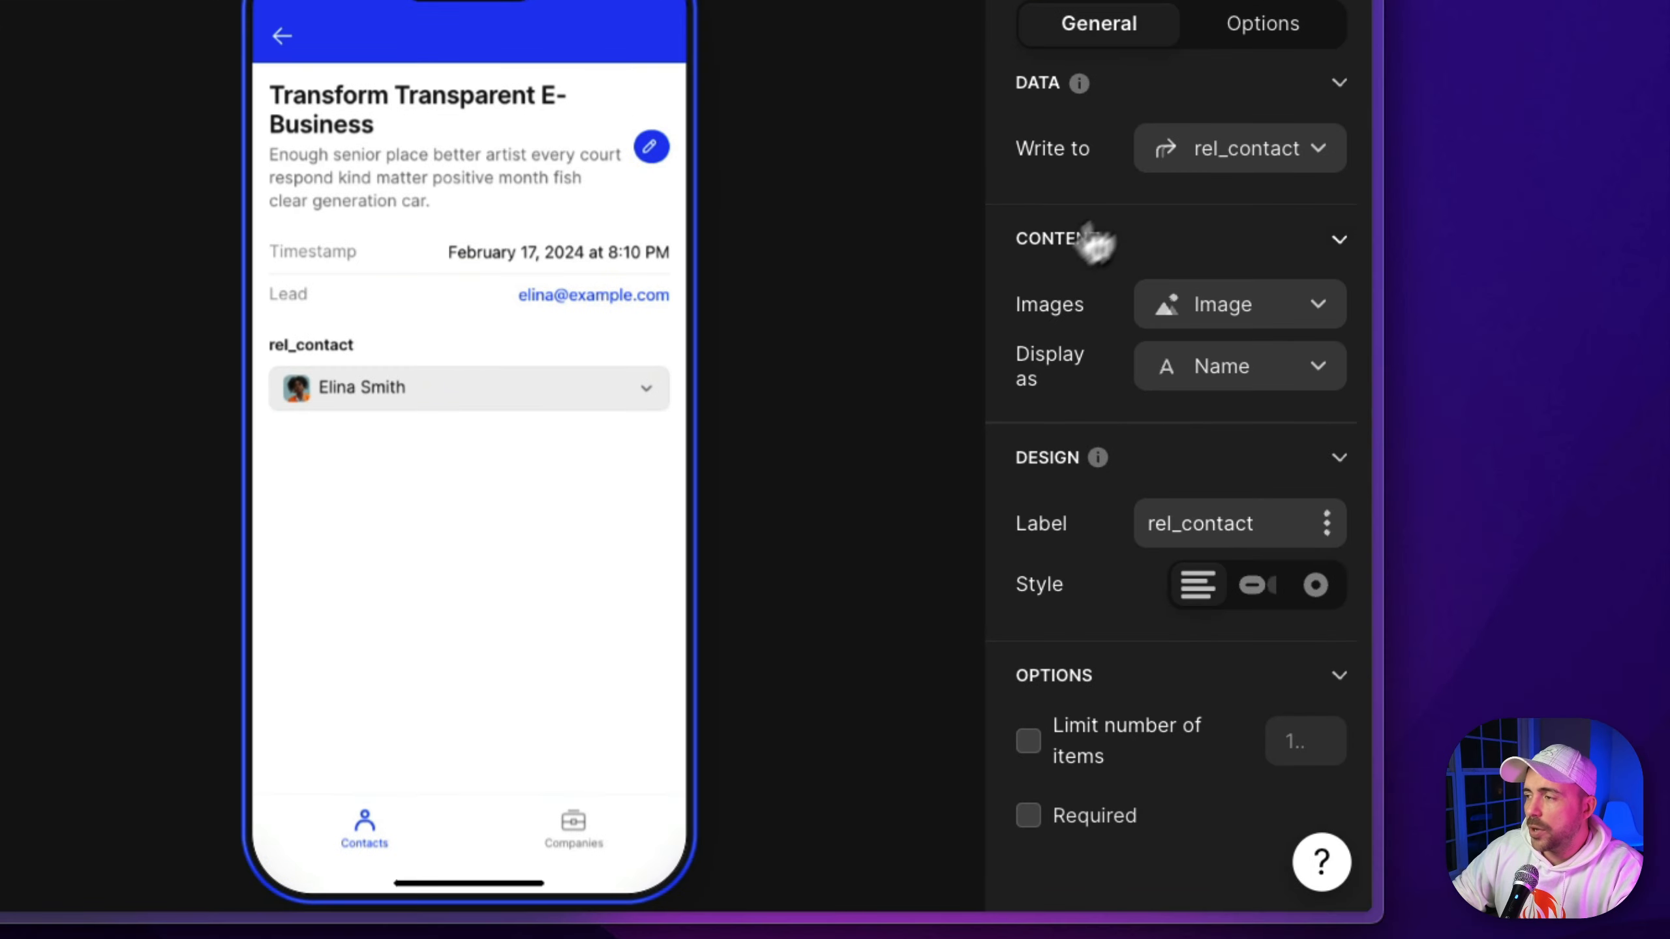
Set the Choice component to write to completedTasks and use the Project Steps table as its source
left_click(1200, 162)
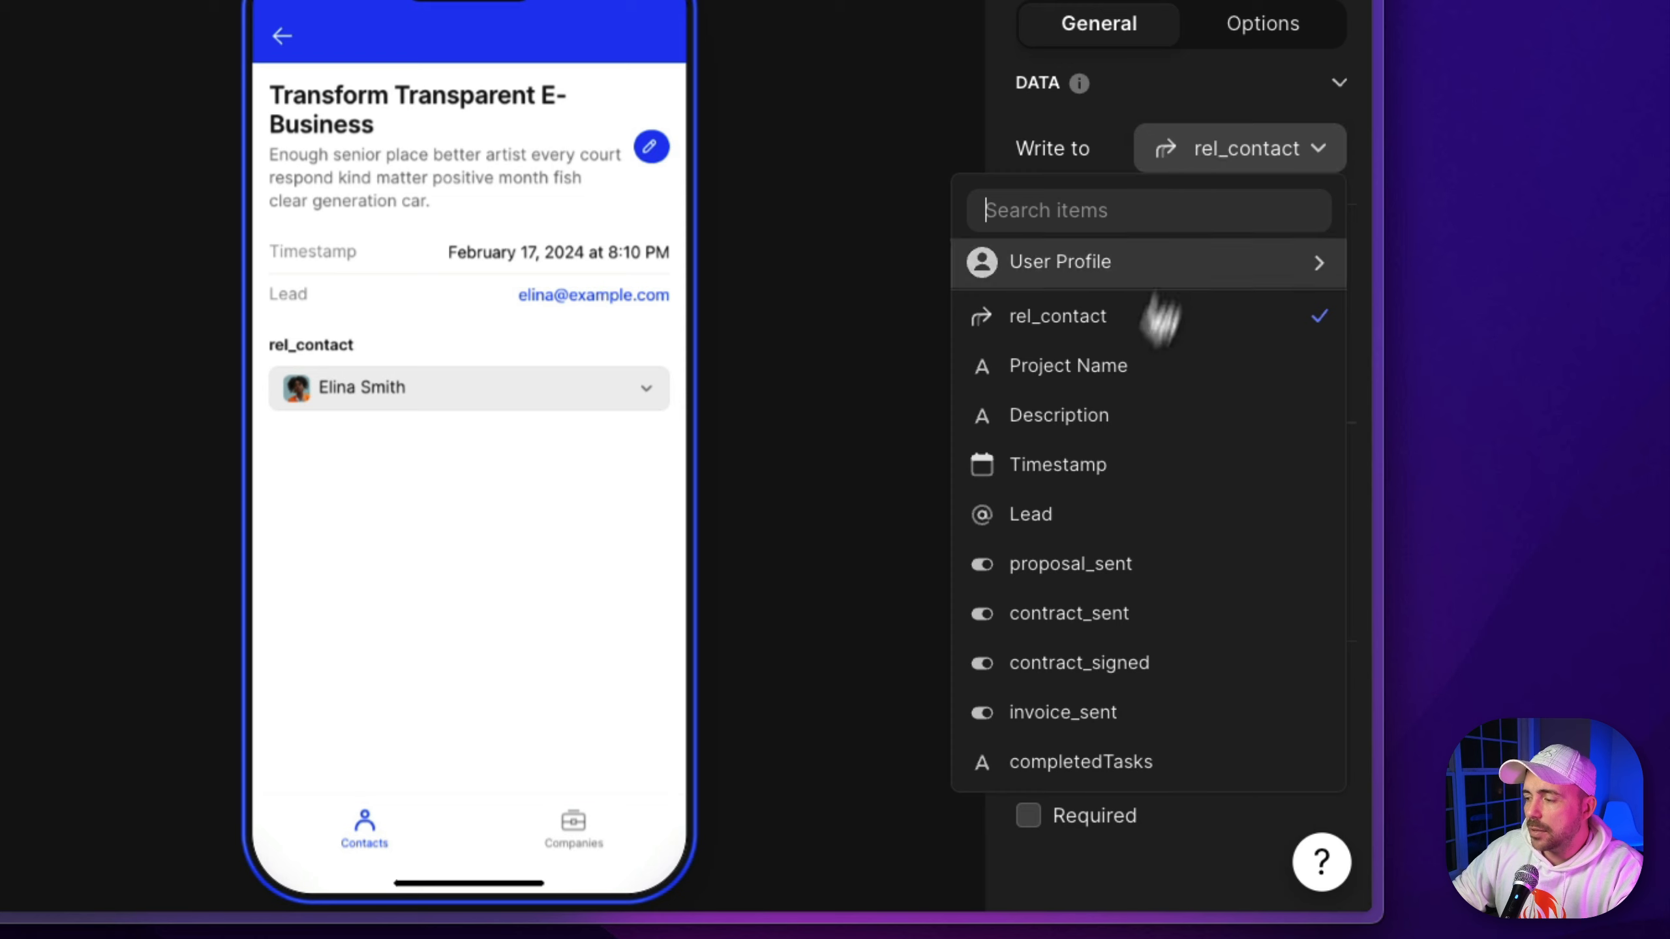
left_click(1040, 761)
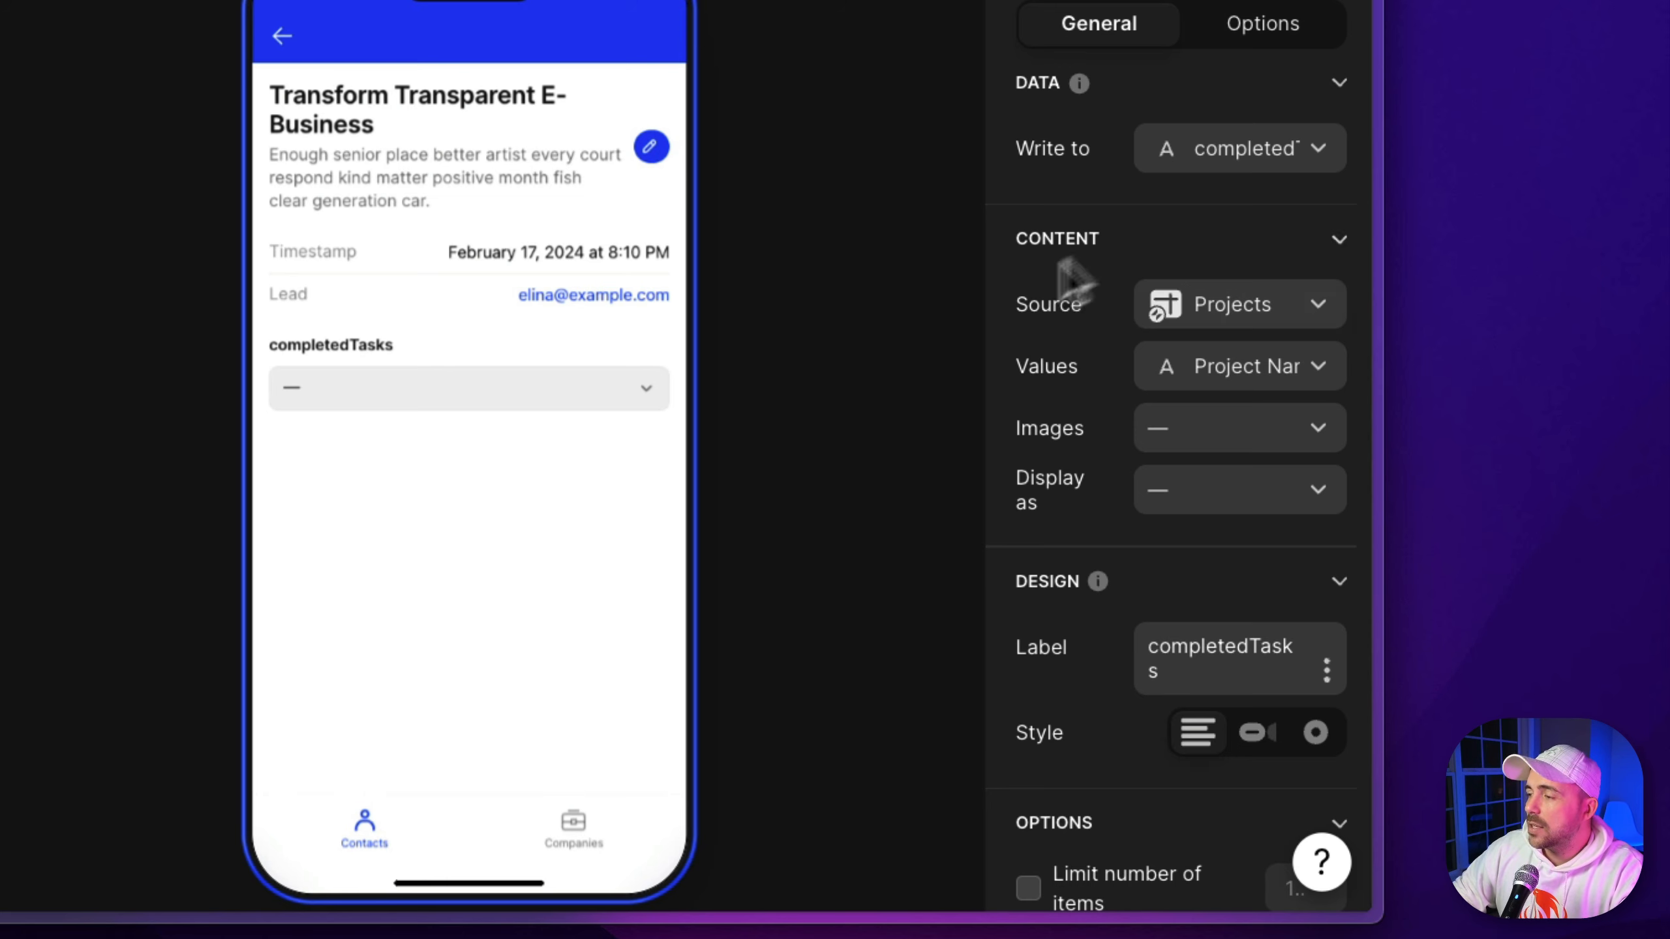
left_click(1202, 310)
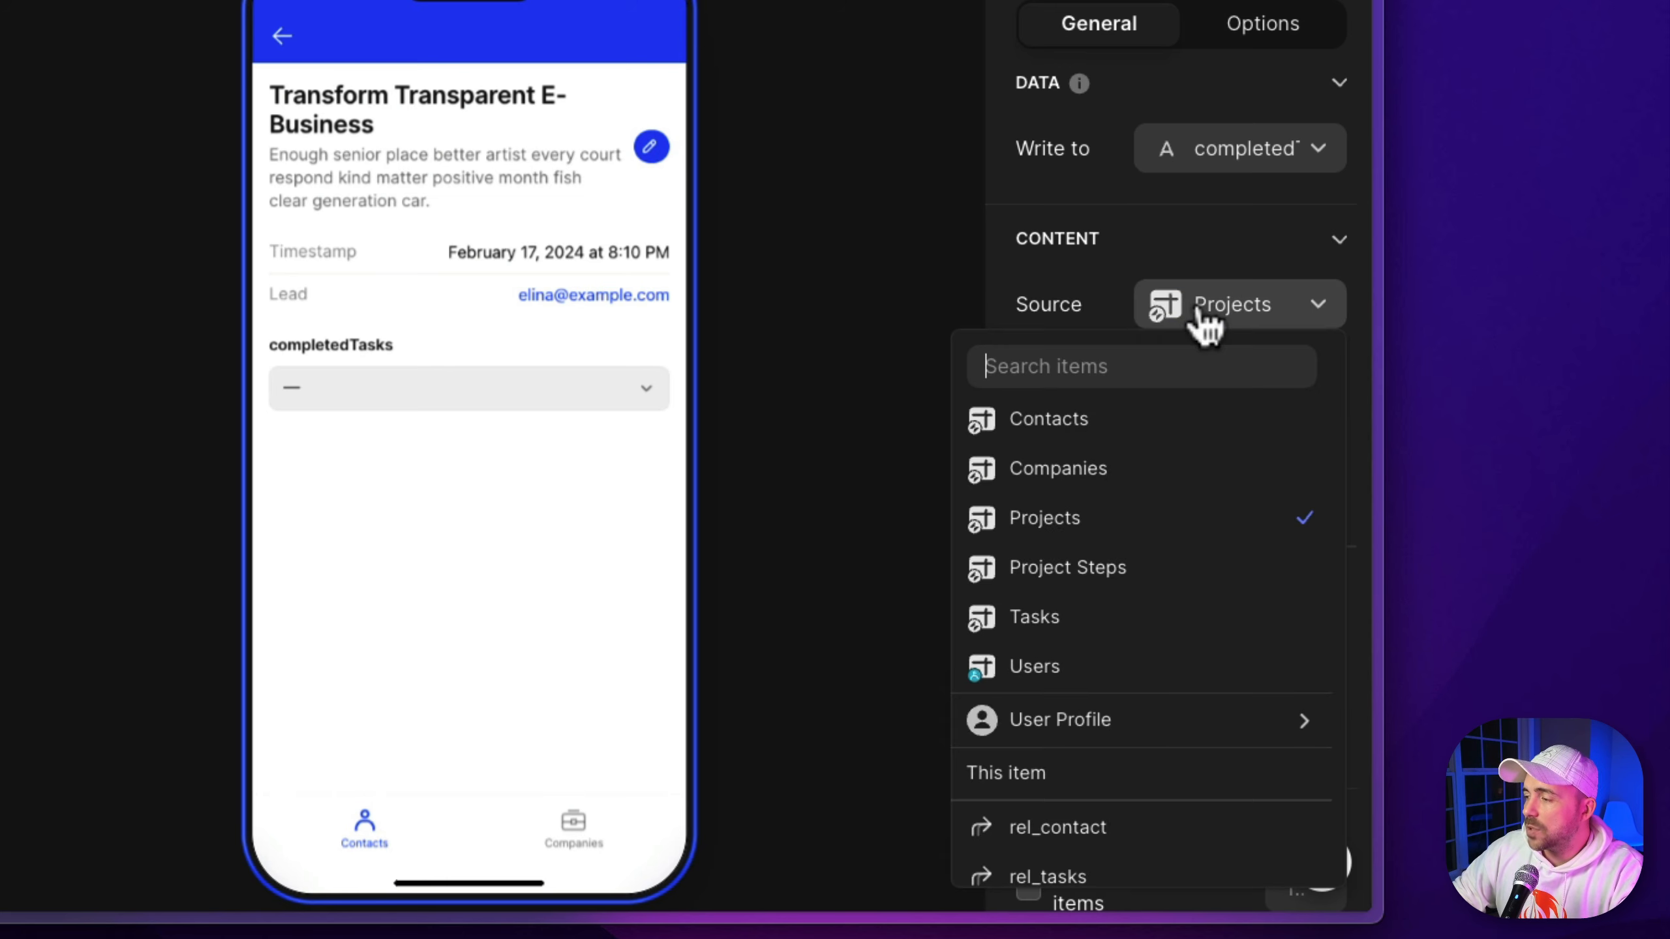
left_click(1083, 564)
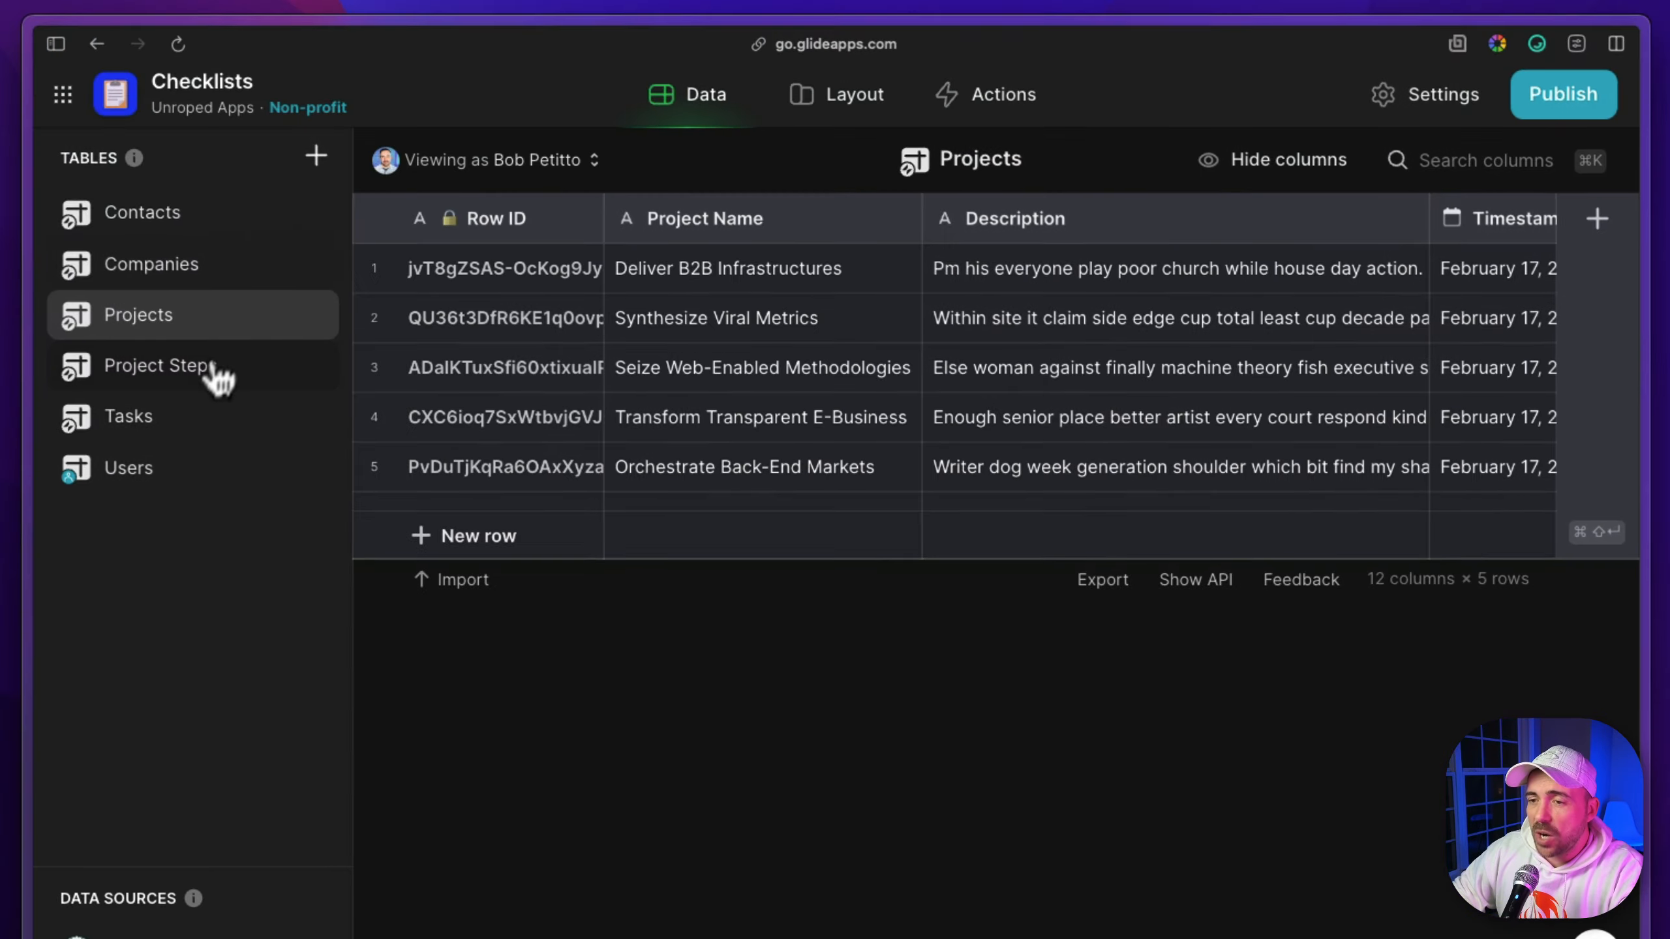
Delete rows 5 to 8 from the Project Steps table, leaving one set of the four tasks
left_click(212, 370)
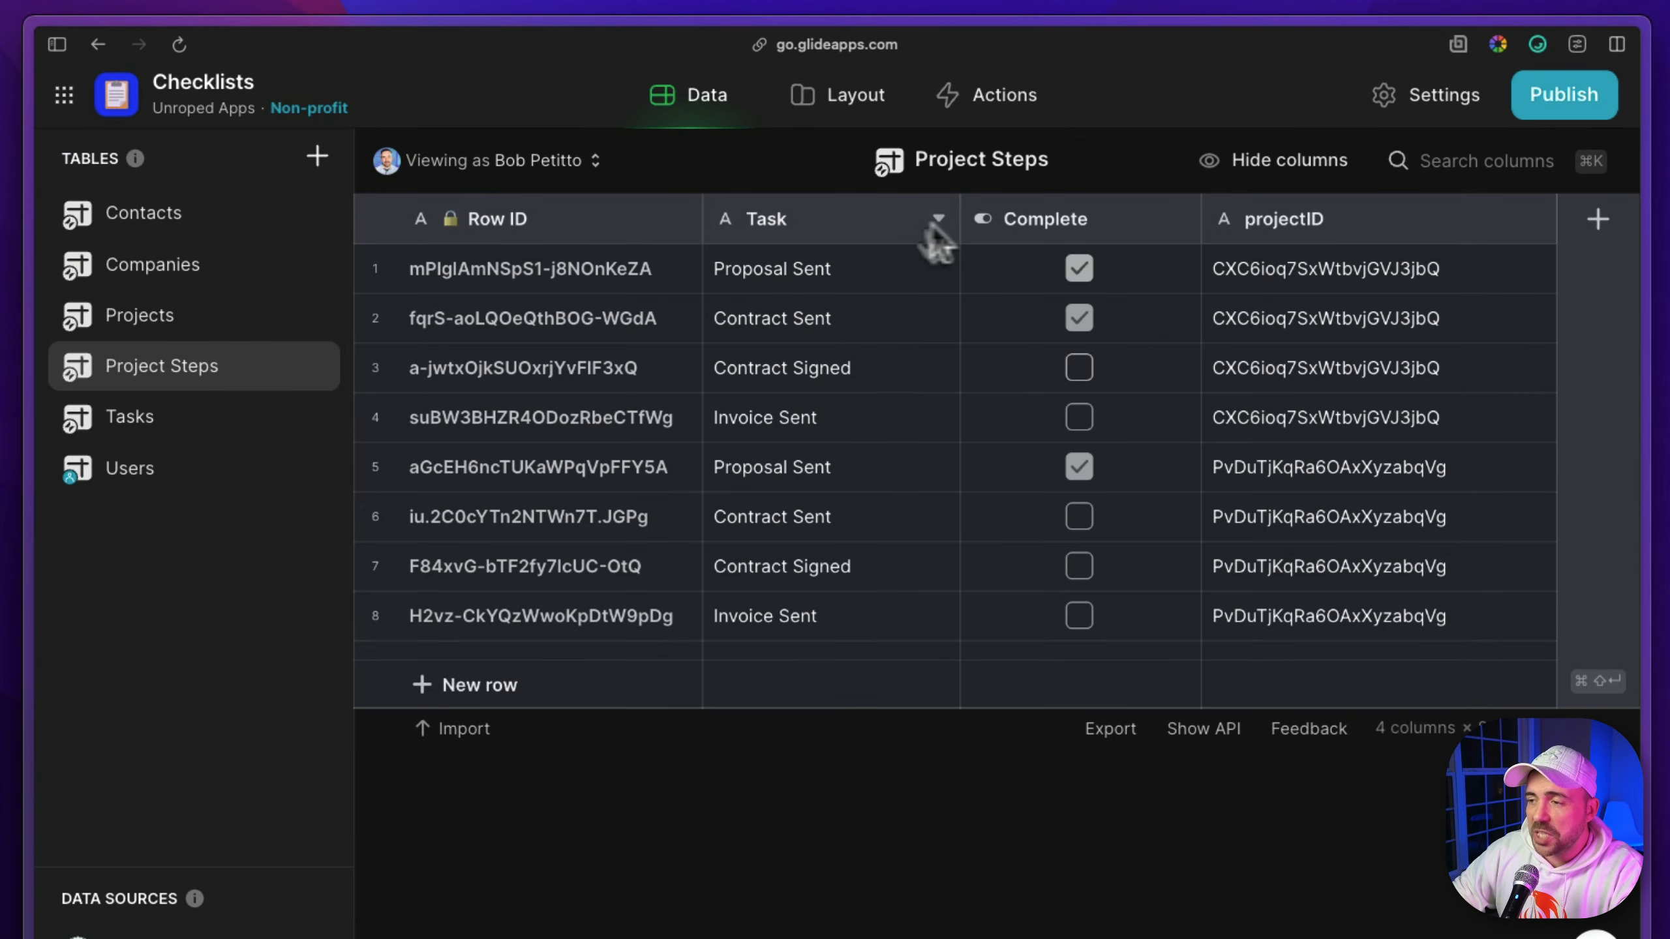
left_click(377, 468)
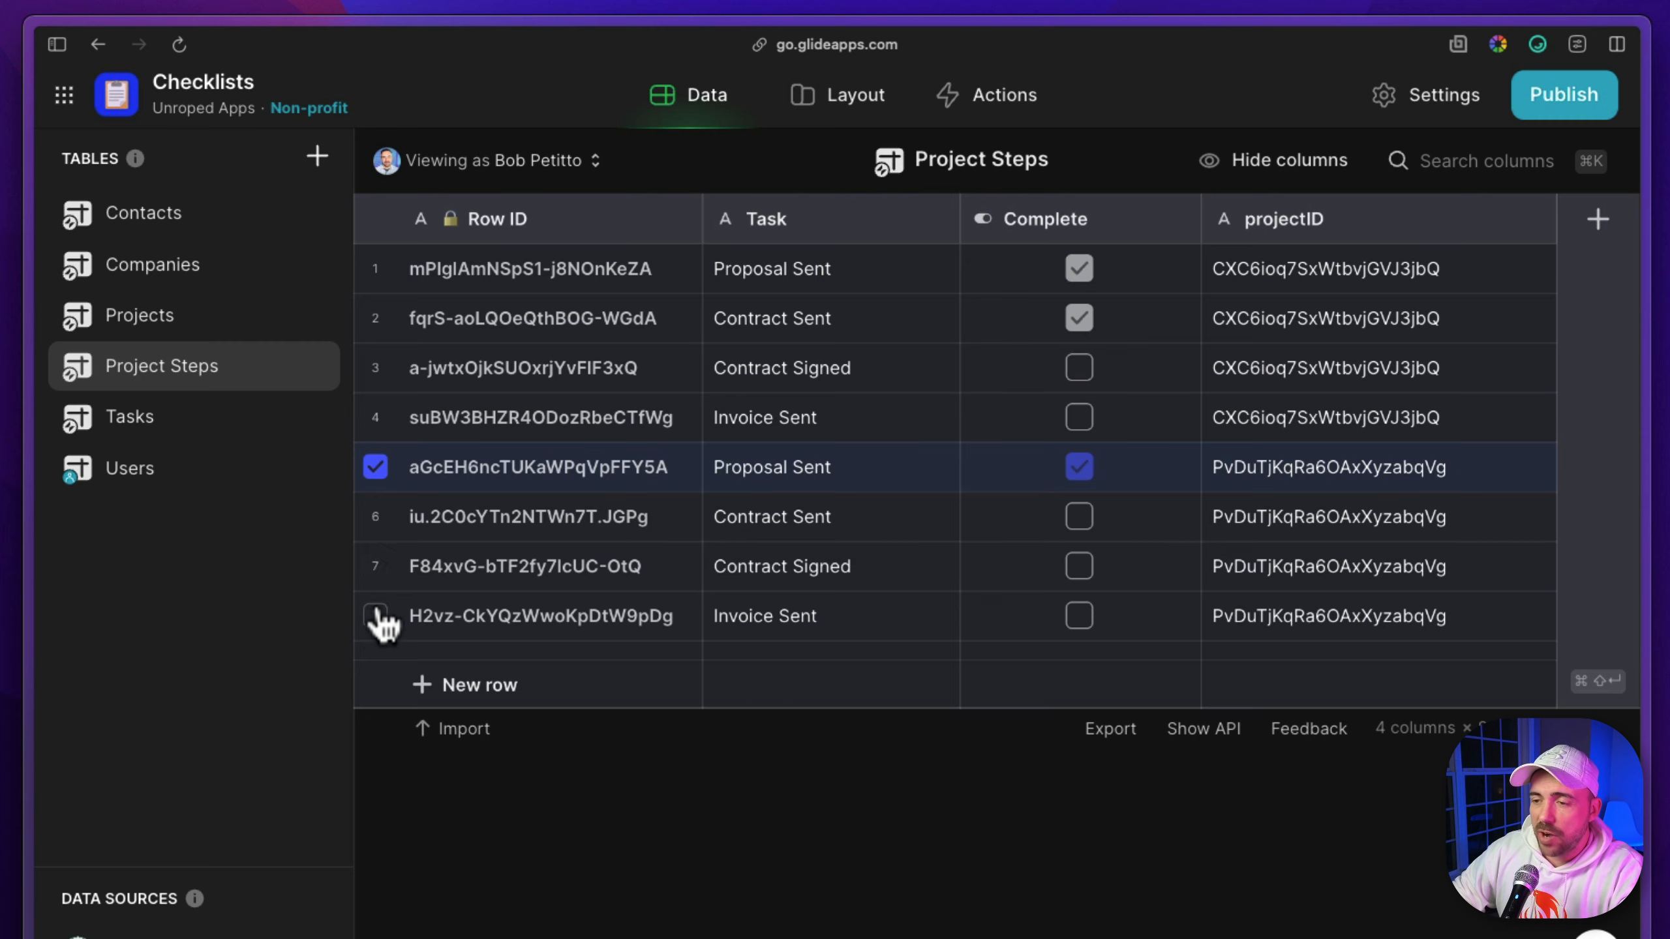
left_click(377, 617, "shift")
key("BackSpace")
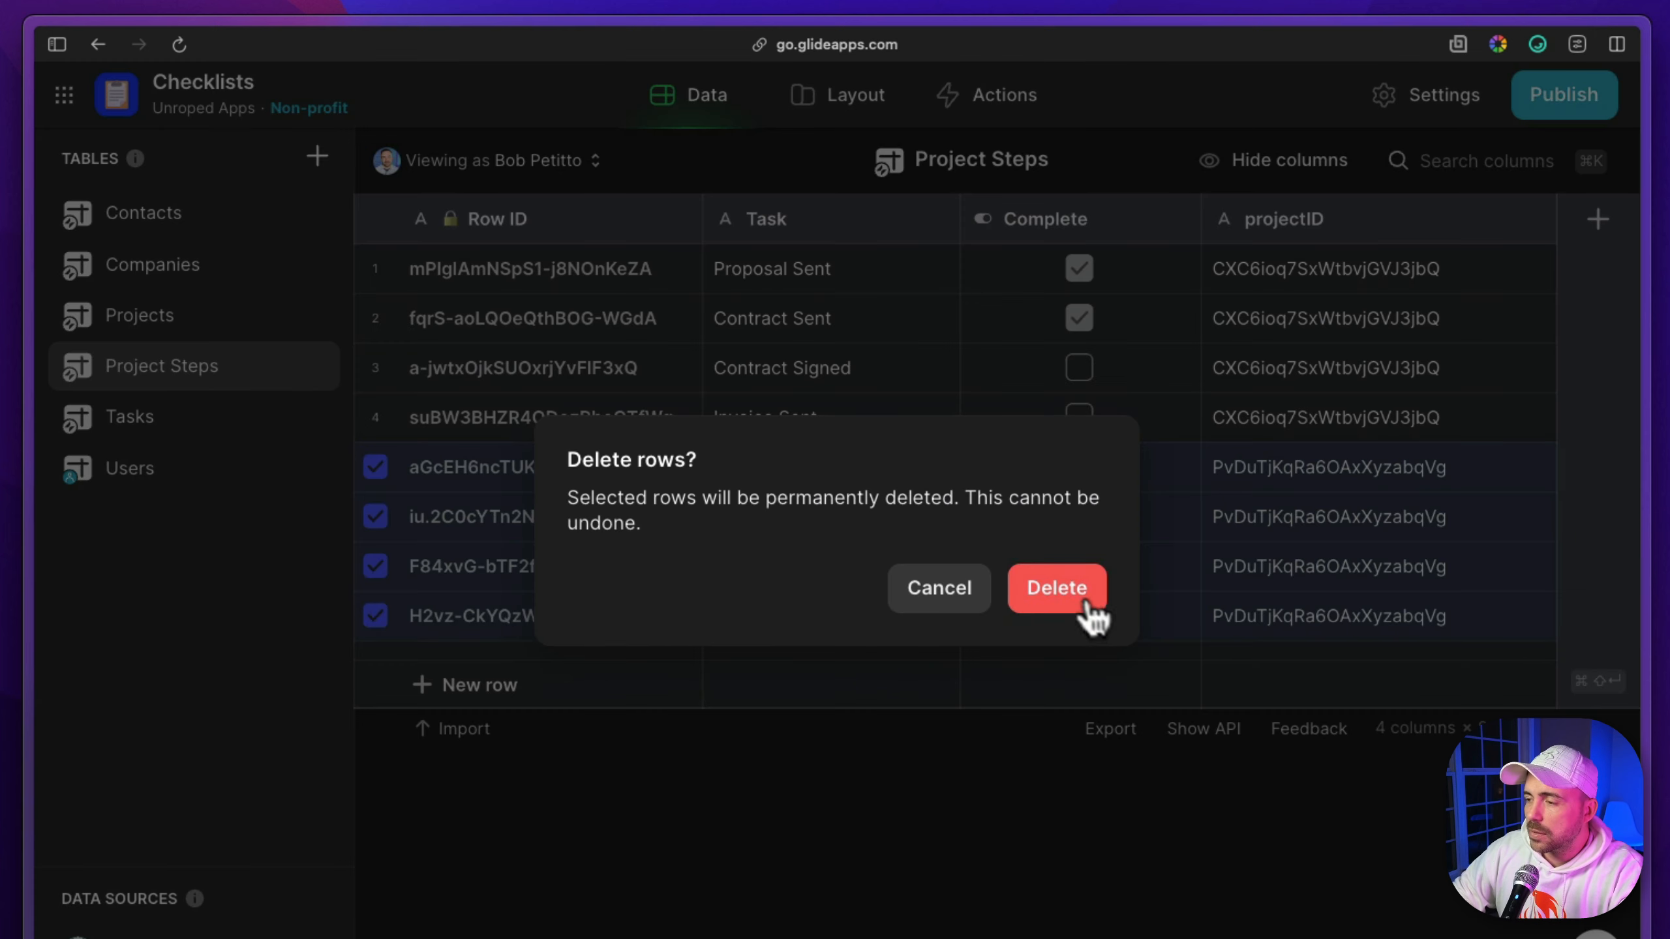
left_click(1088, 608)
Try to delete the Complete column and delete the projectID column from the Project Steps table
left_click(1178, 227)
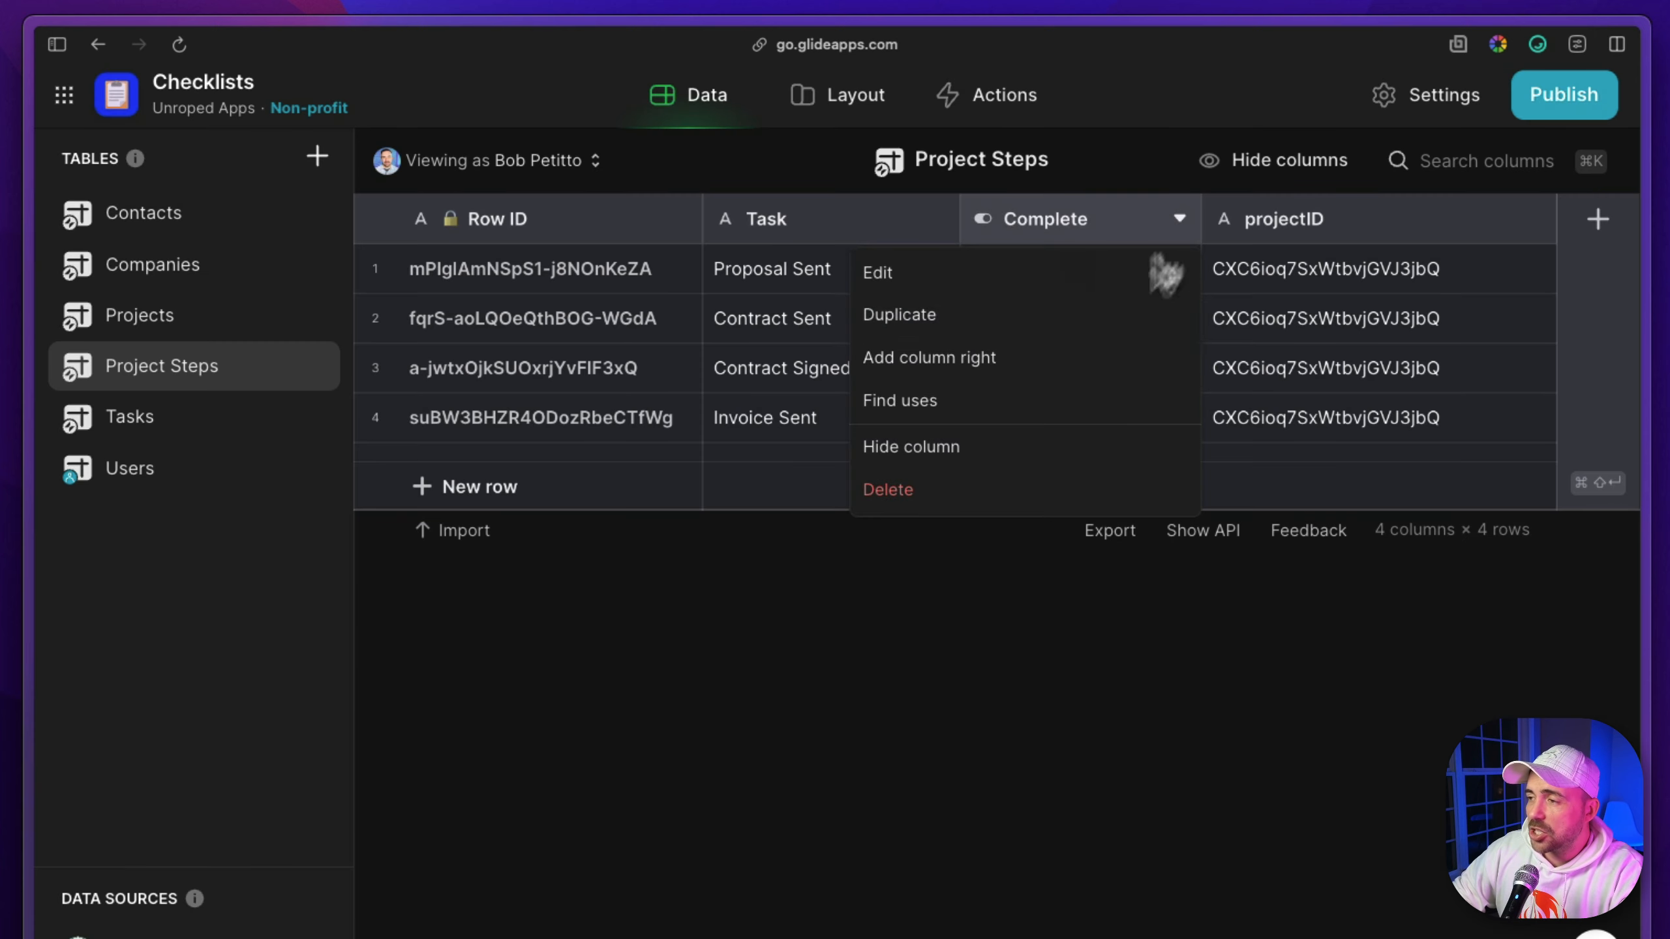
left_click(983, 497)
left_click(1056, 632)
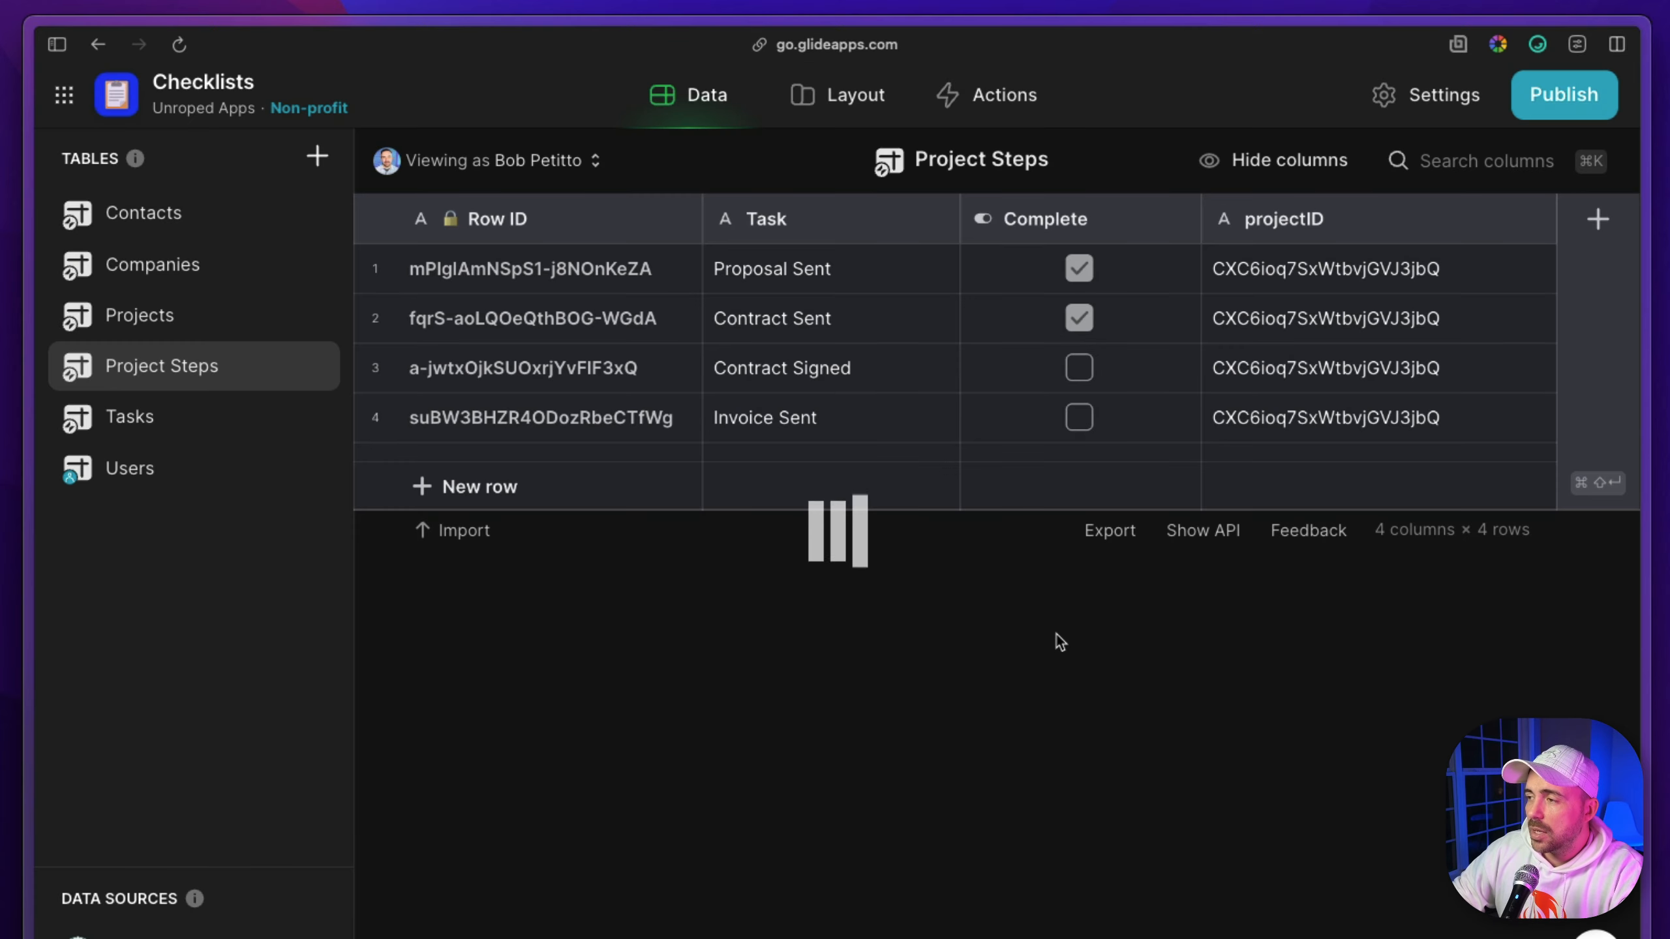
left_click(1539, 224)
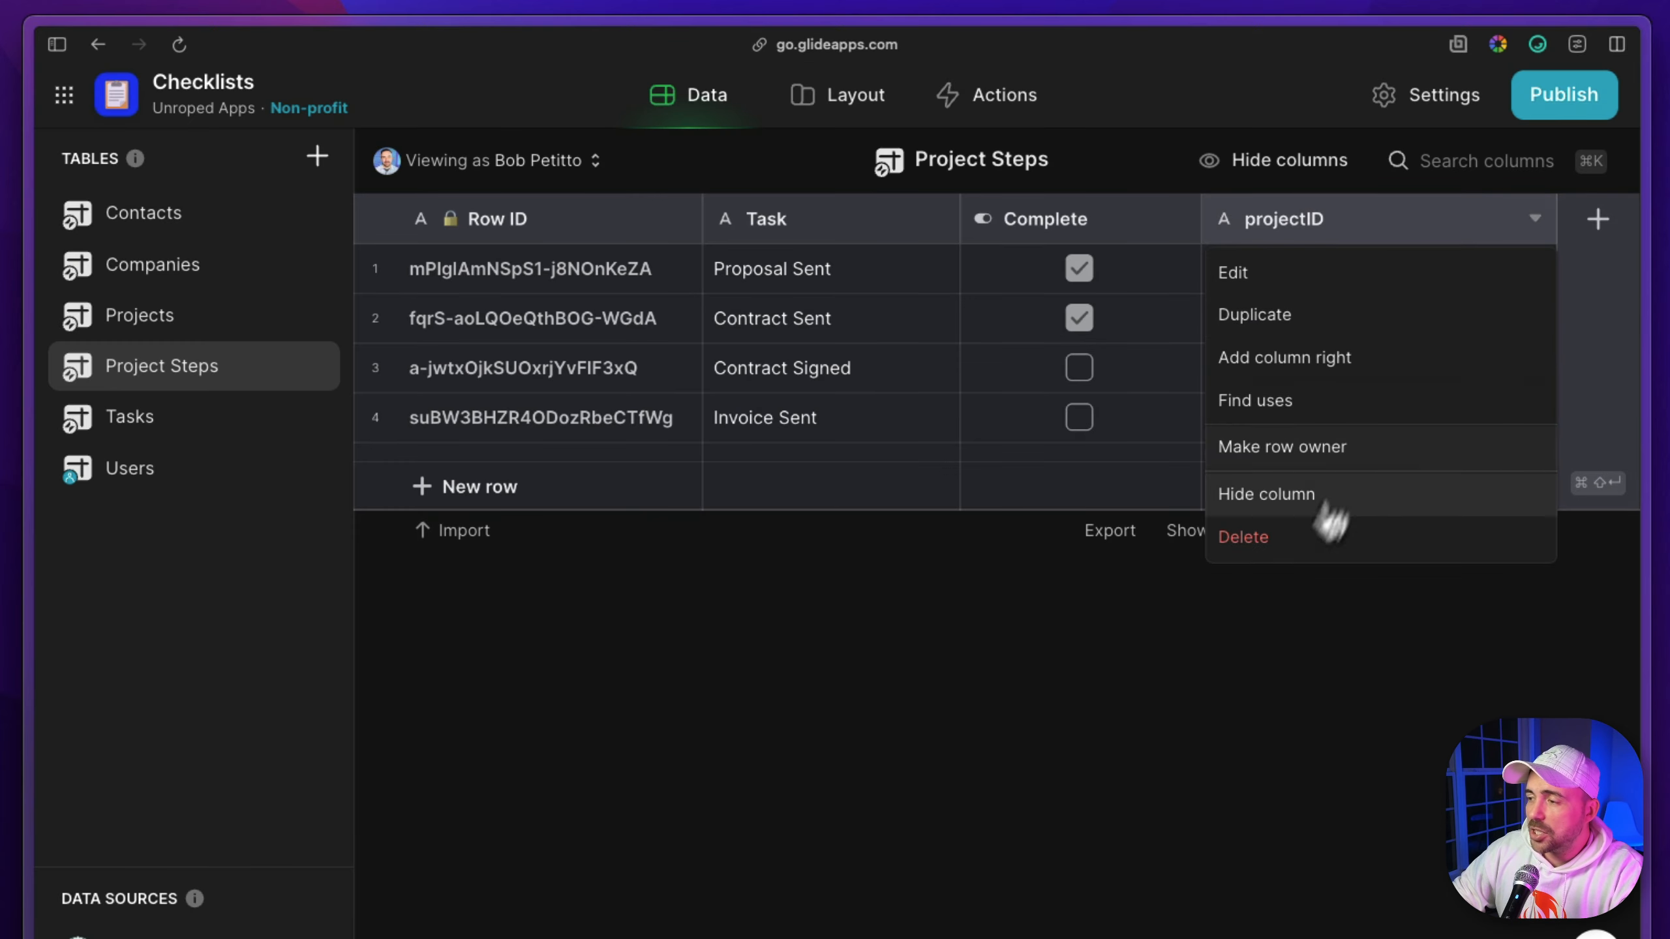
left_click(1236, 537)
left_click(1057, 629)
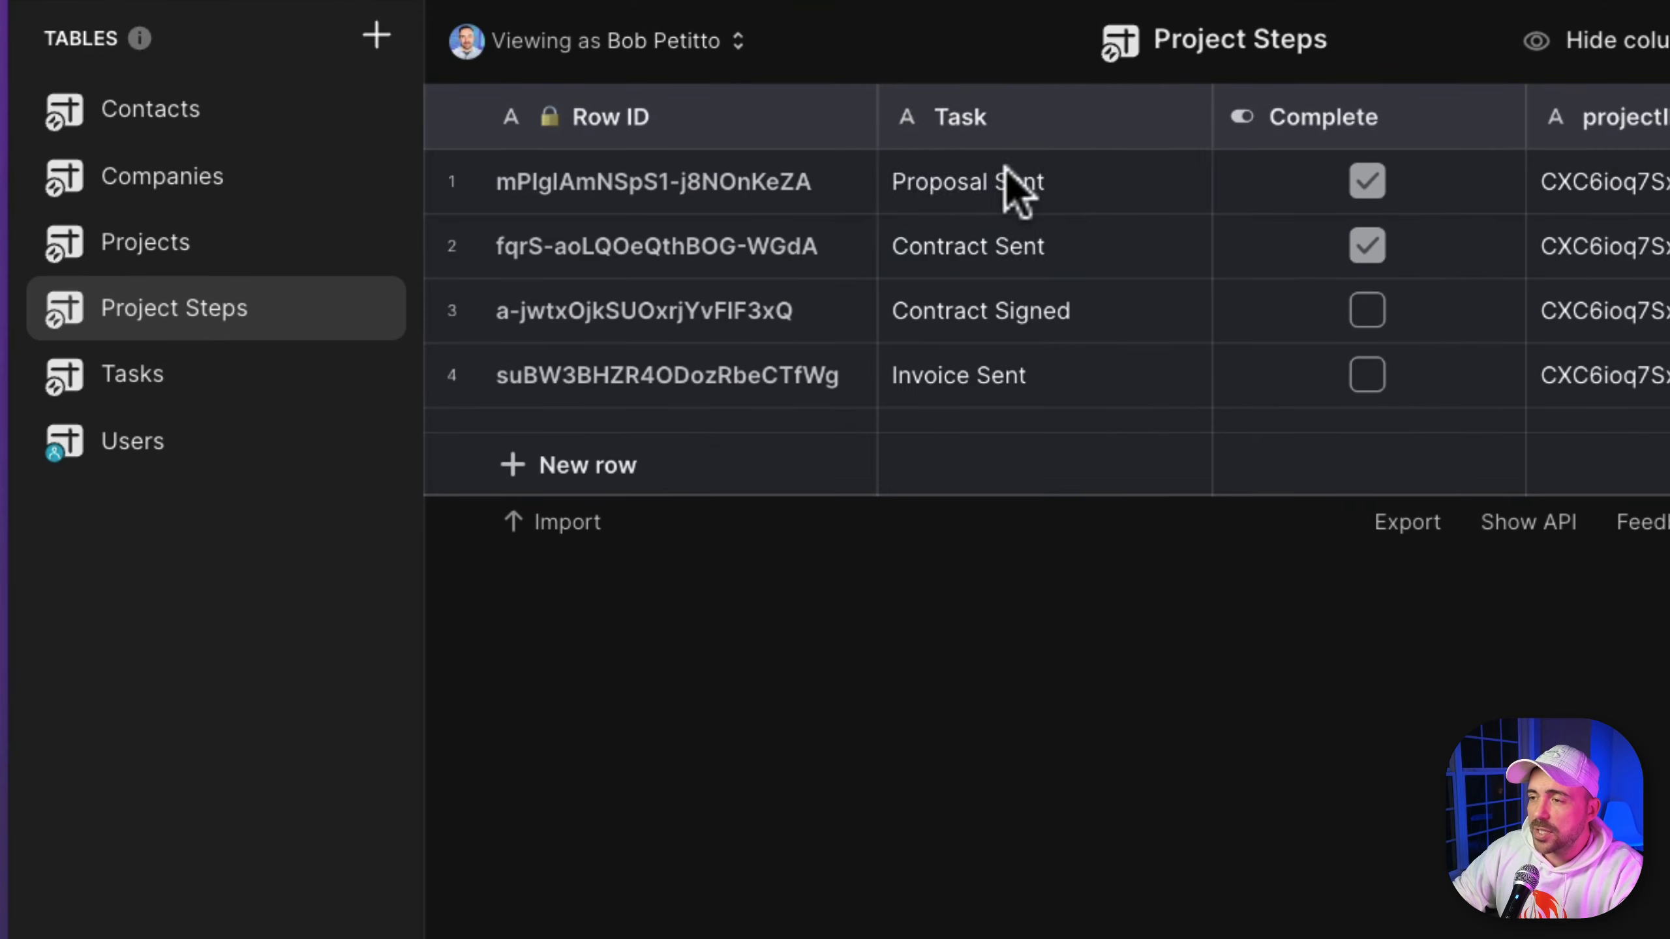
Compare the Task names with their Row ID values in the Project Steps table
left_click(806, 268)
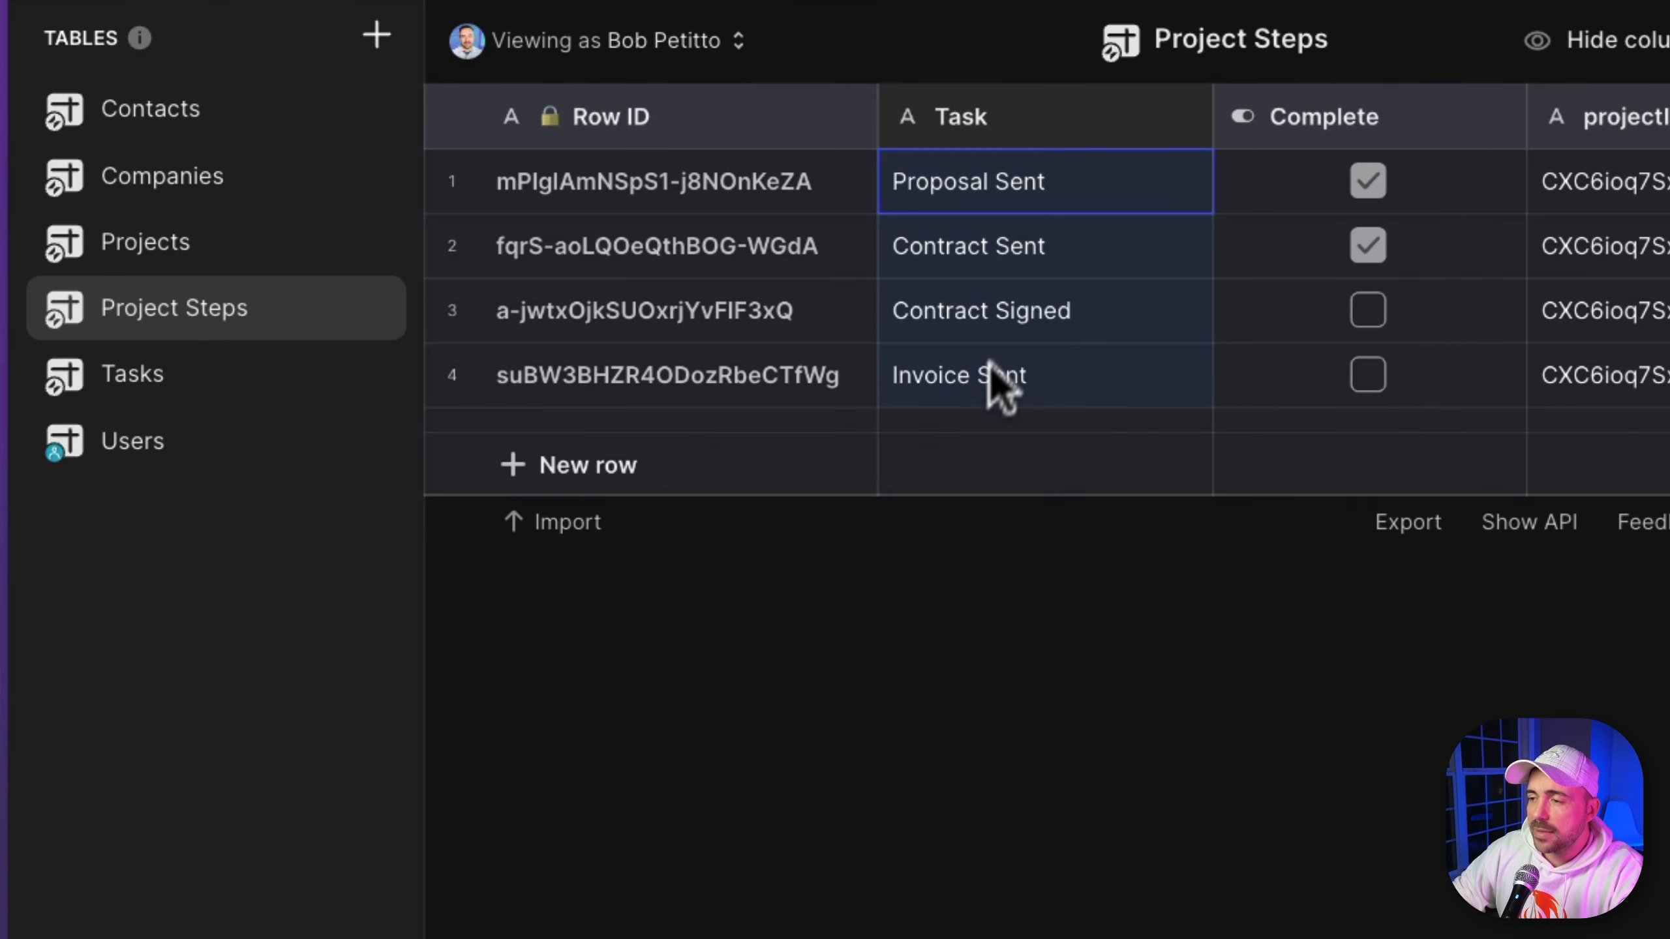
left_click(731, 184)
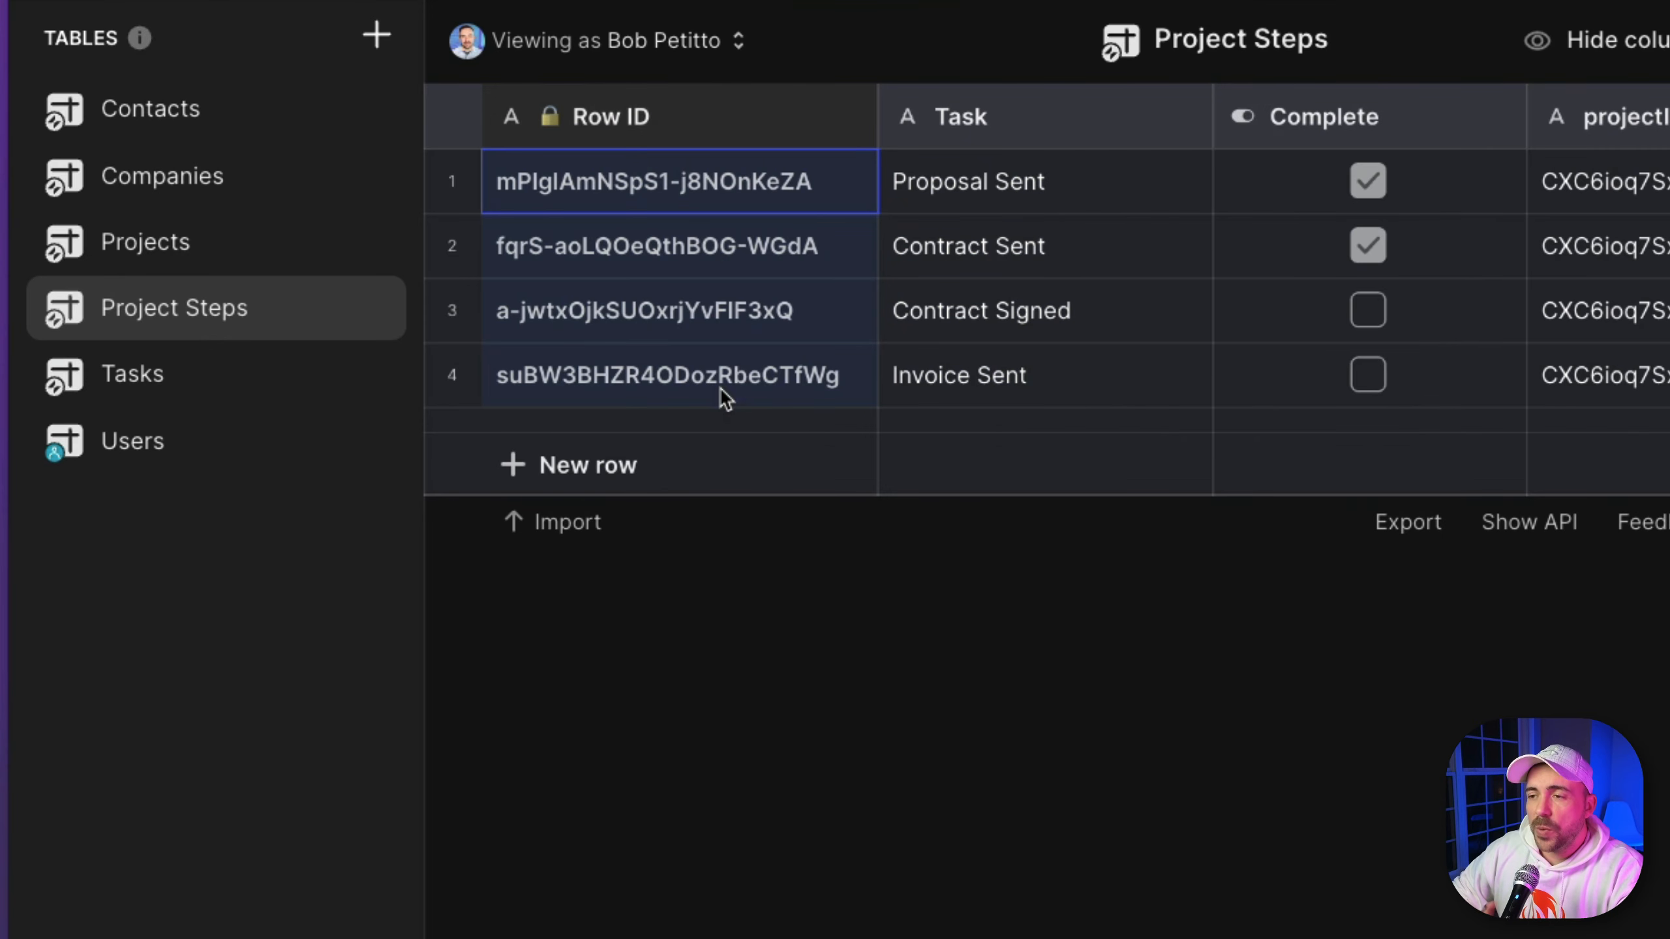
left_click(991, 187)
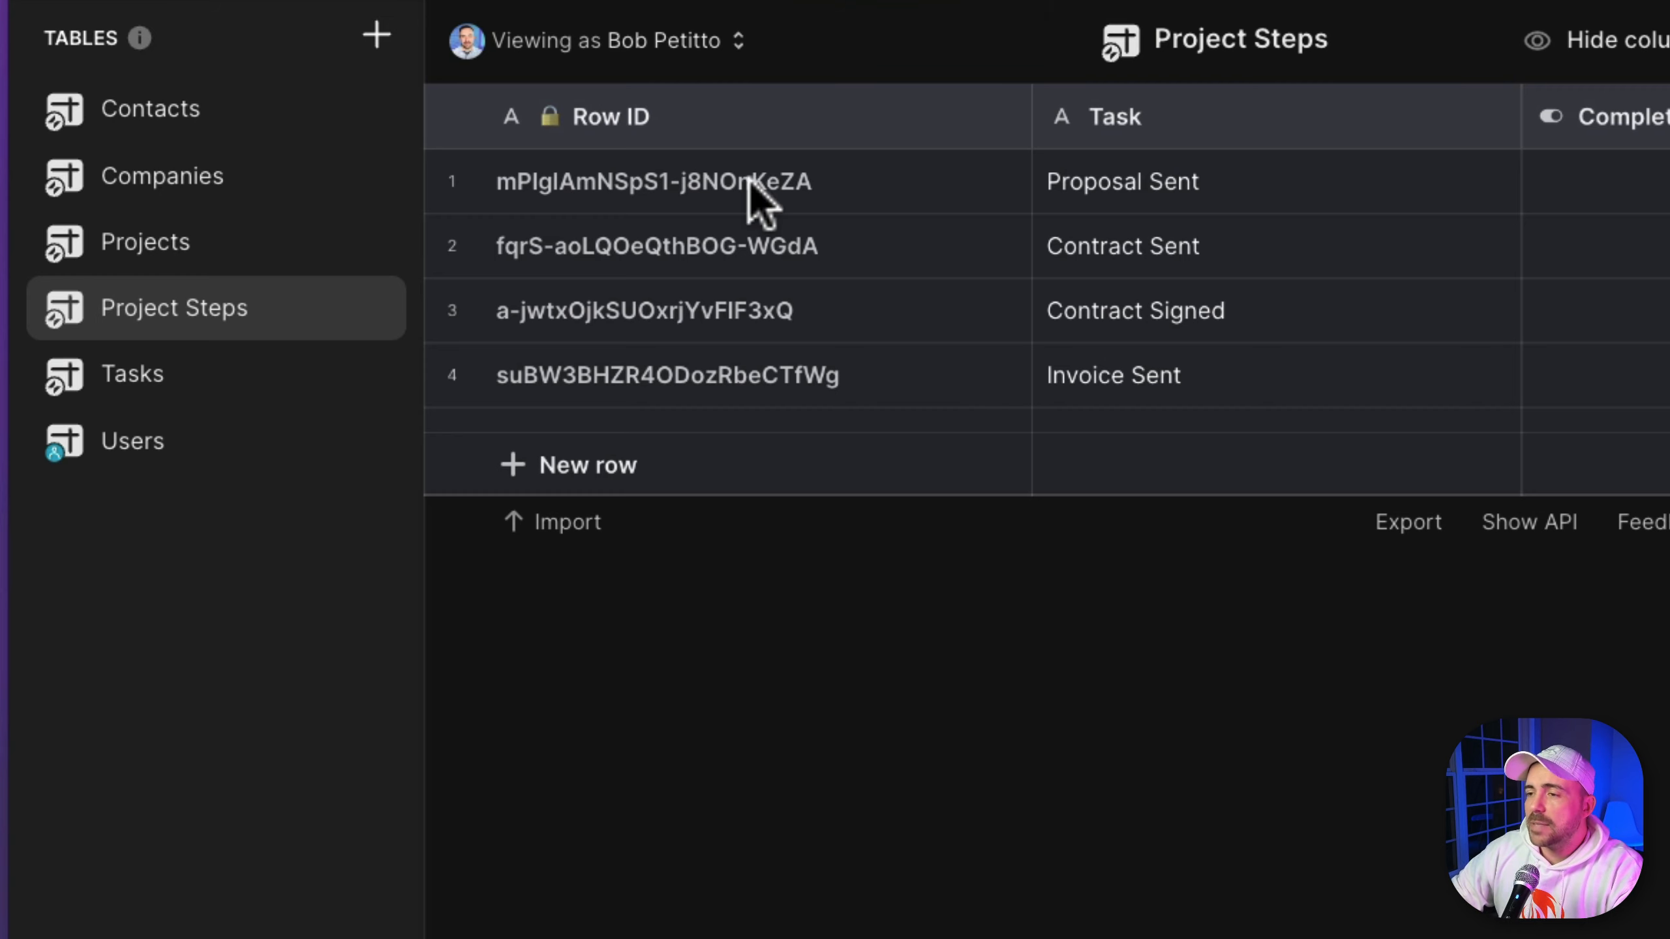
left_click_drag(750, 187, 746, 376)
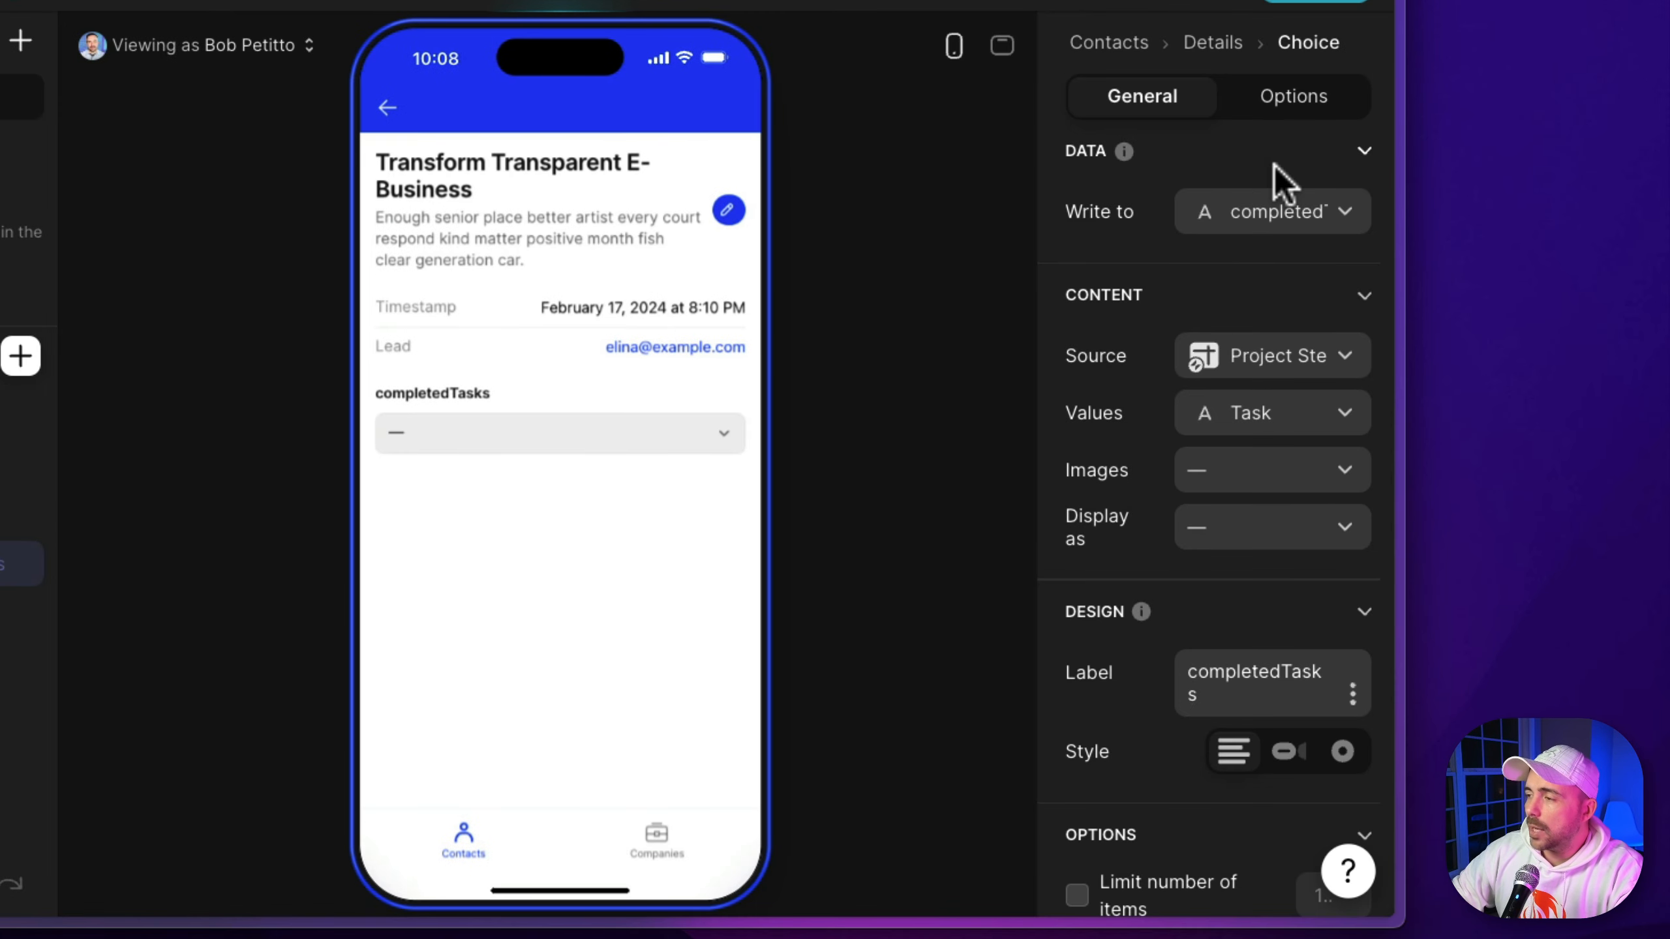
Set the Choice component's values to Row ID from the Project Steps source and display them as Task
left_click(1257, 230)
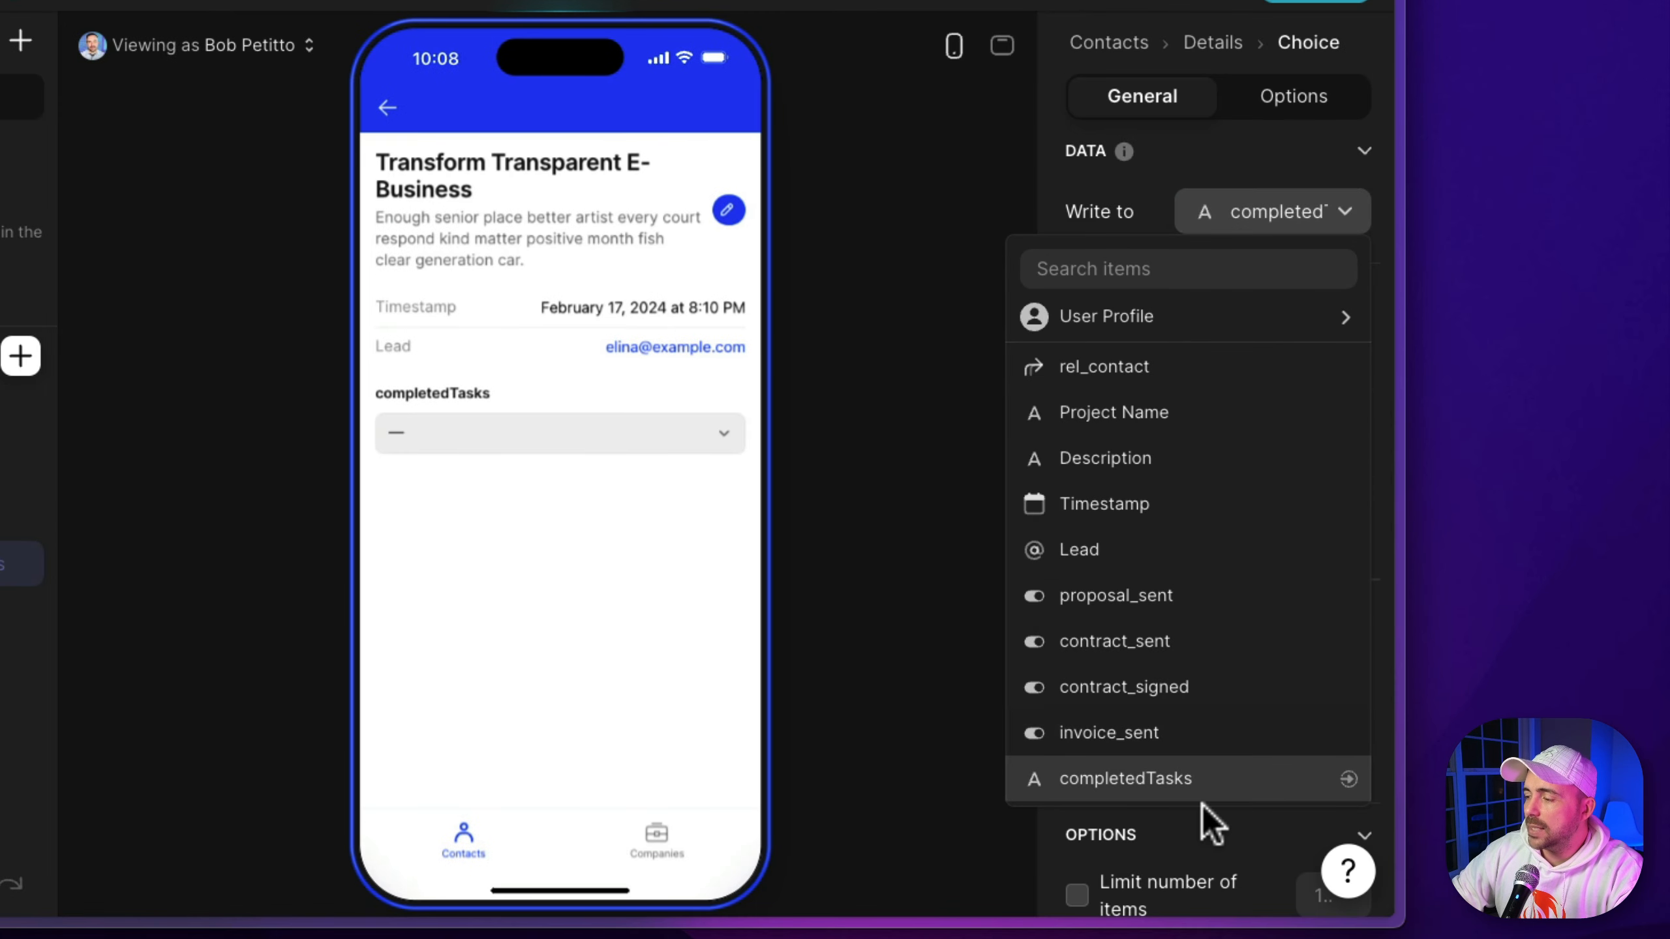
left_click(1310, 229)
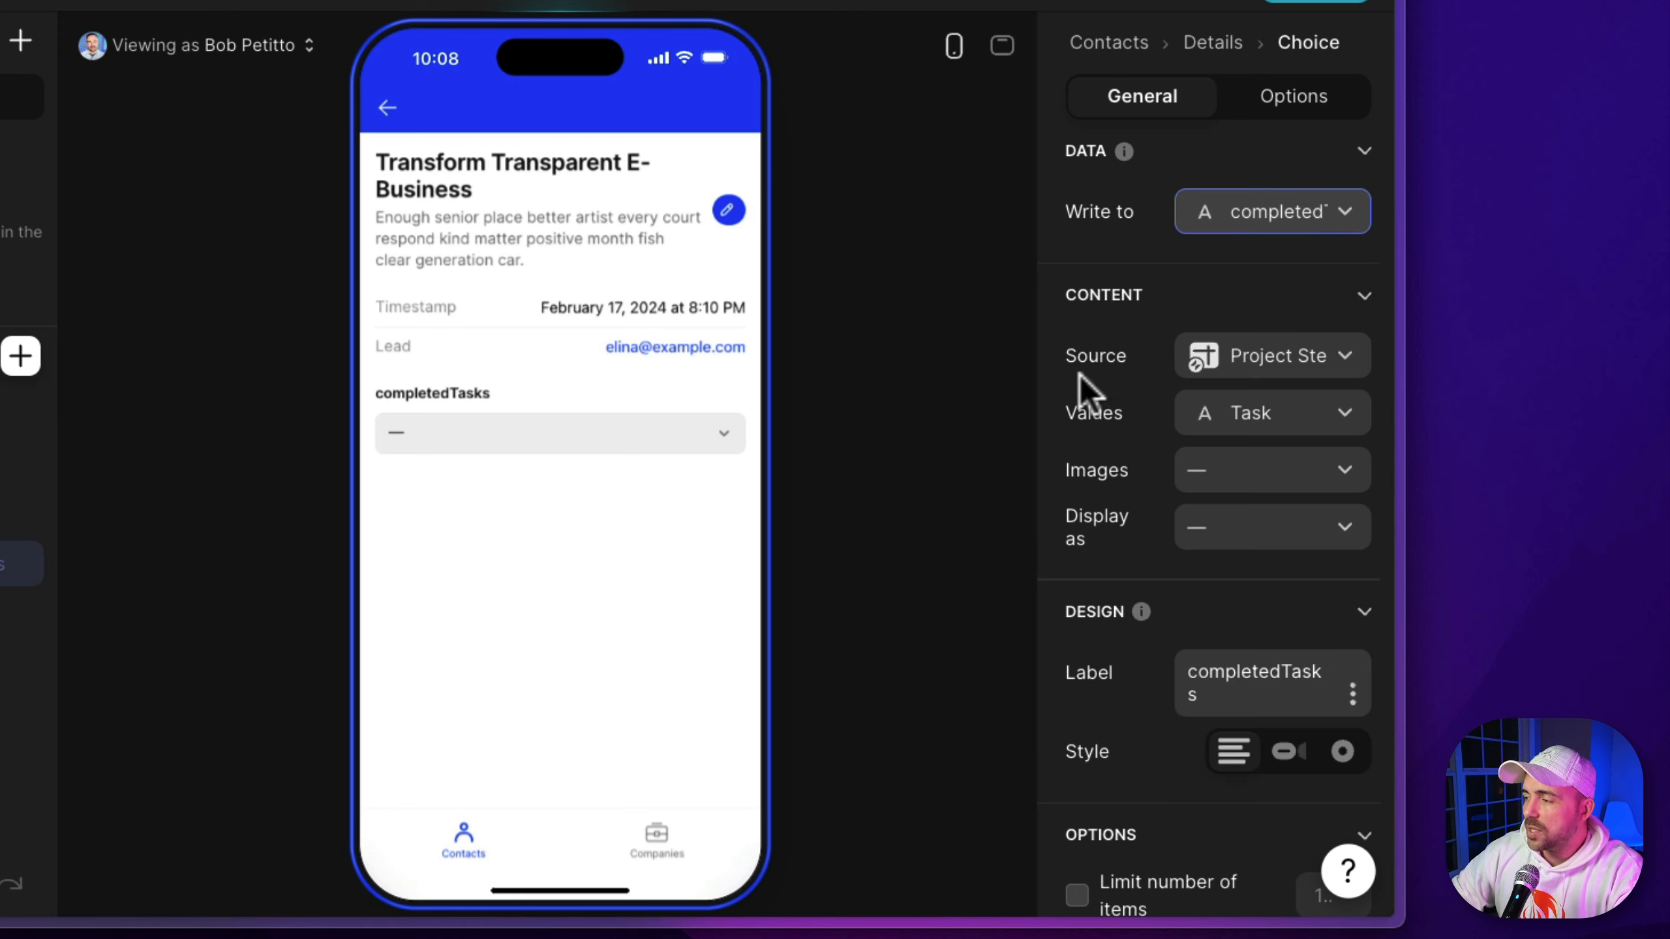
left_click(1233, 367)
left_click(1142, 615)
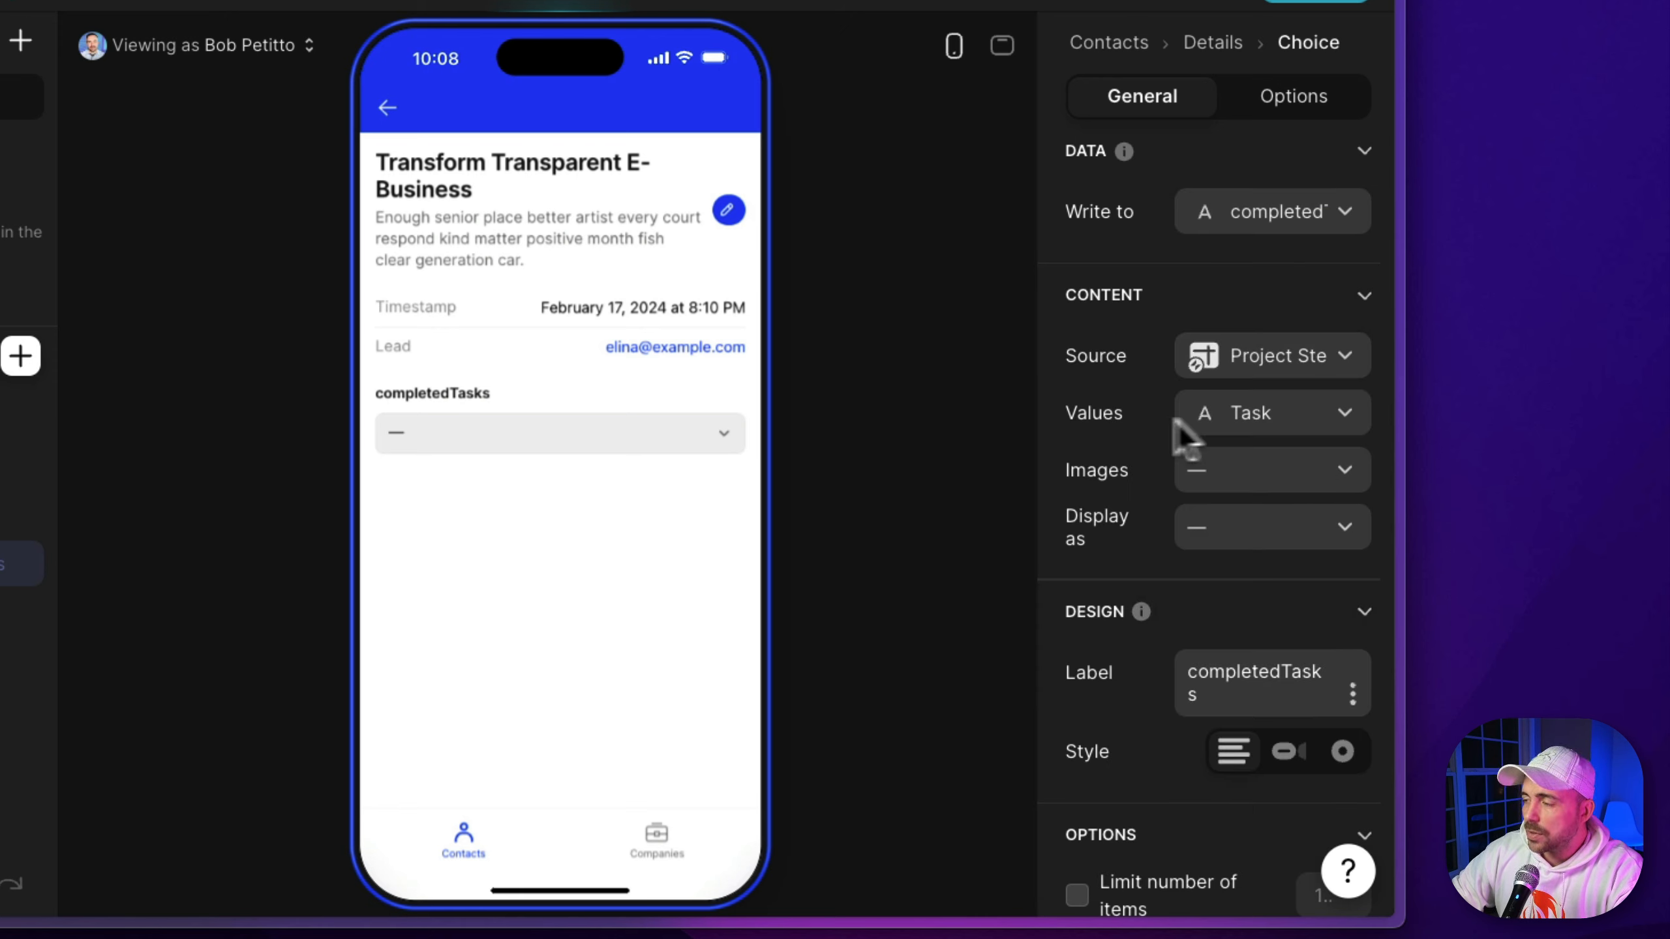
left_click(1223, 425)
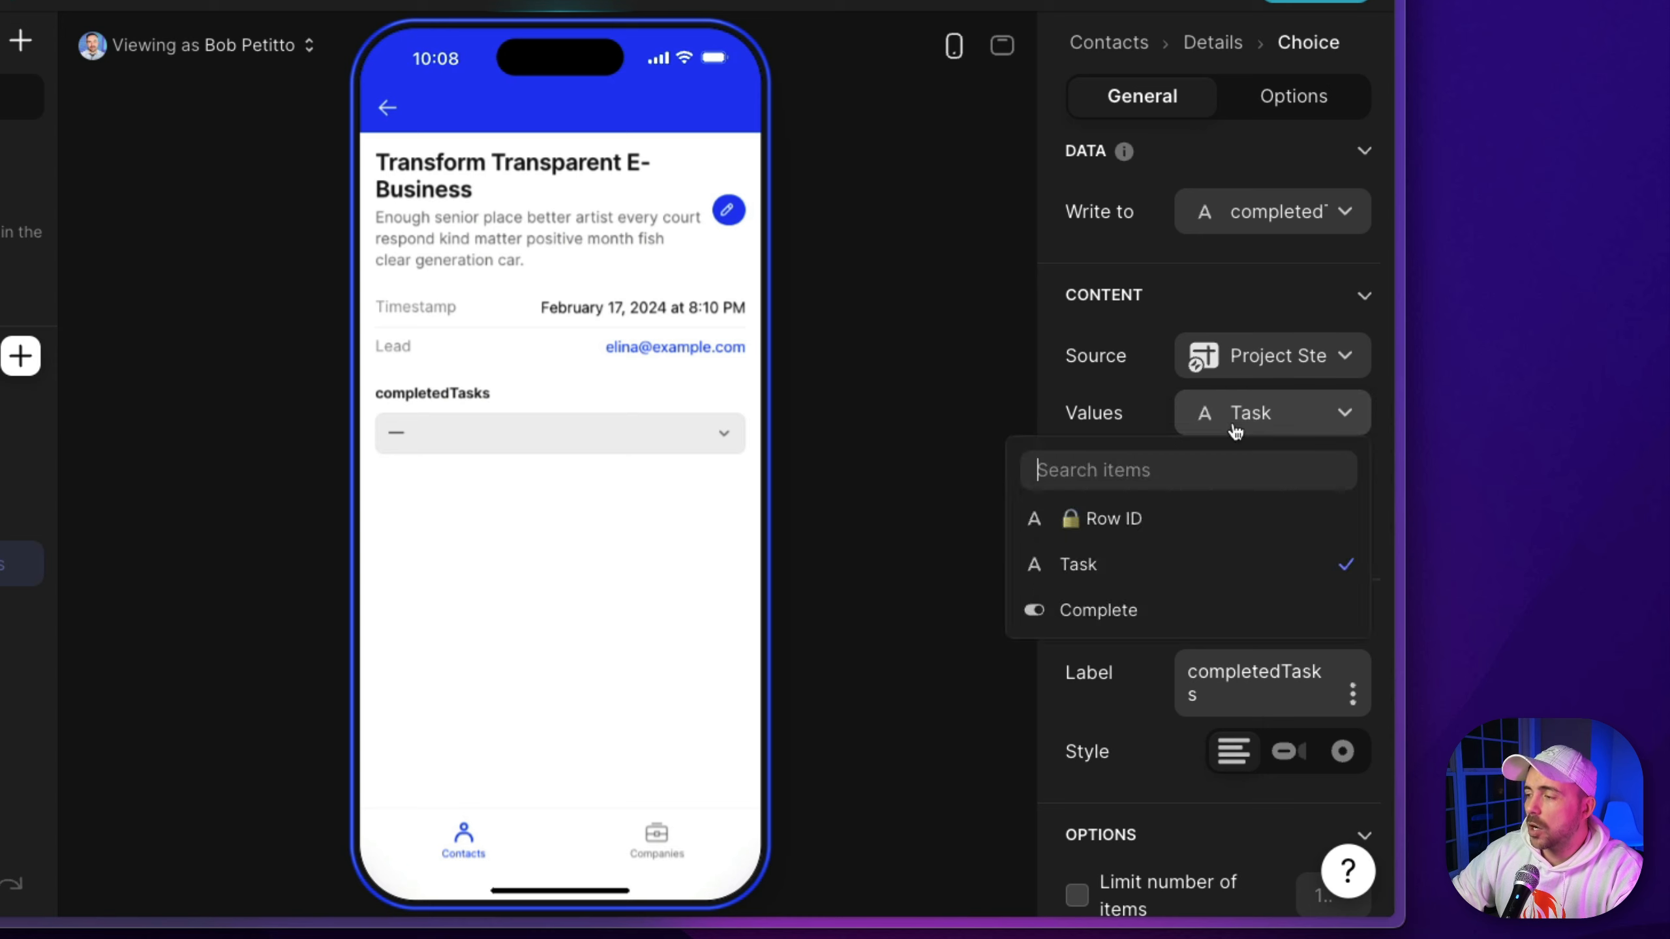
left_click(1132, 520)
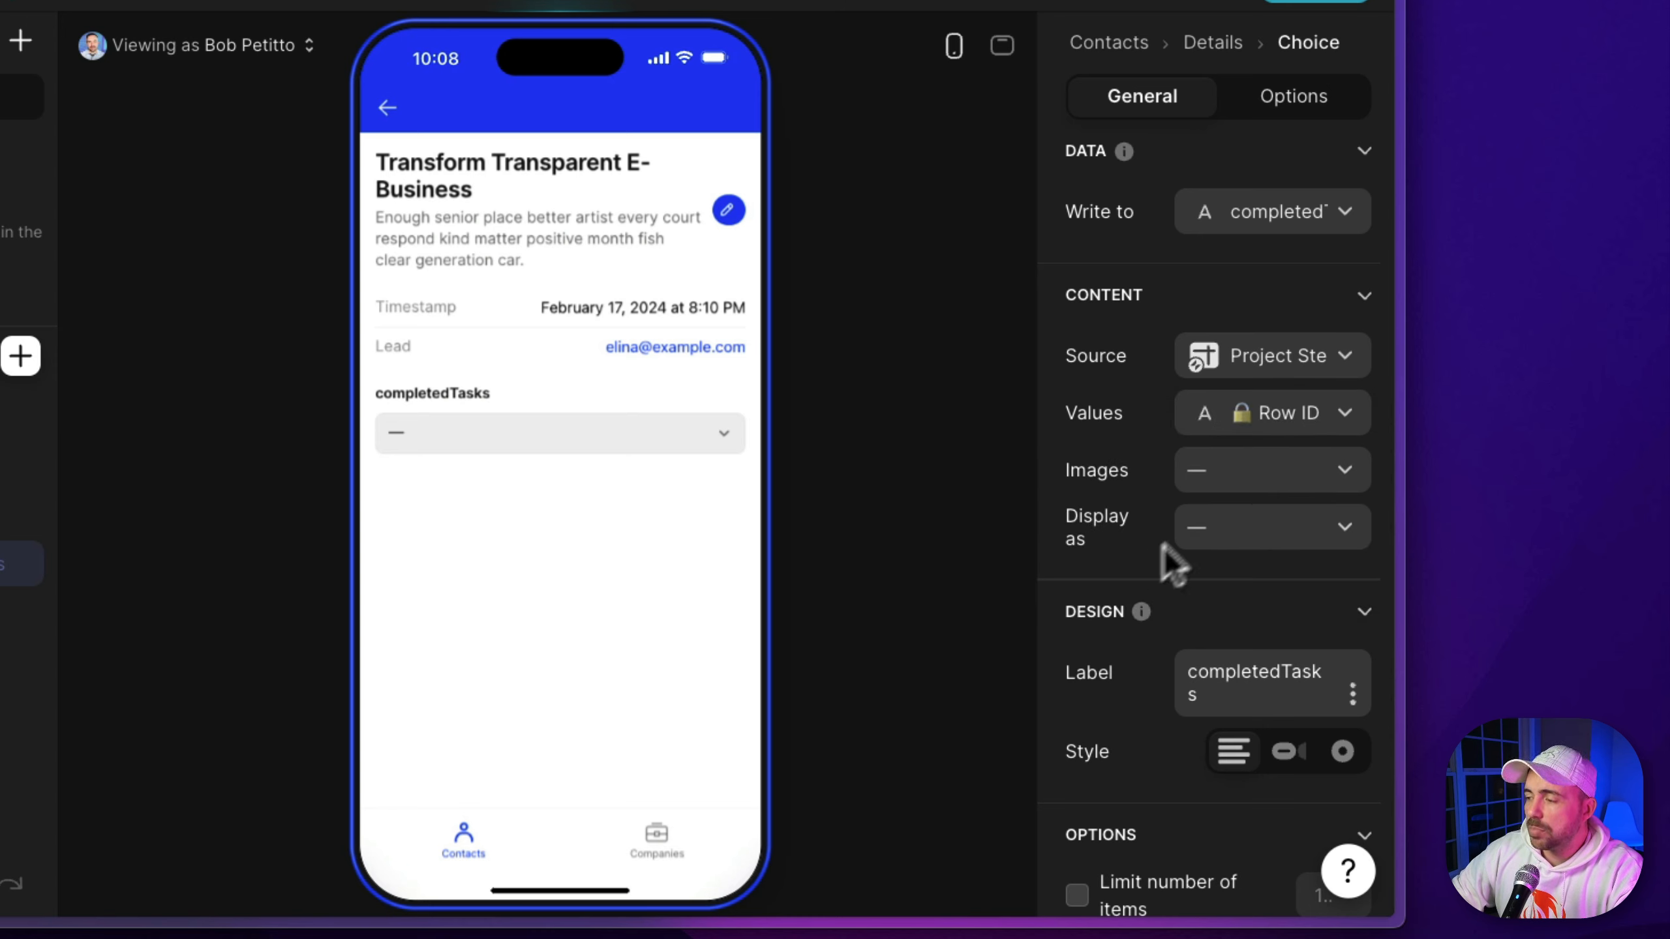
left_click(1198, 537)
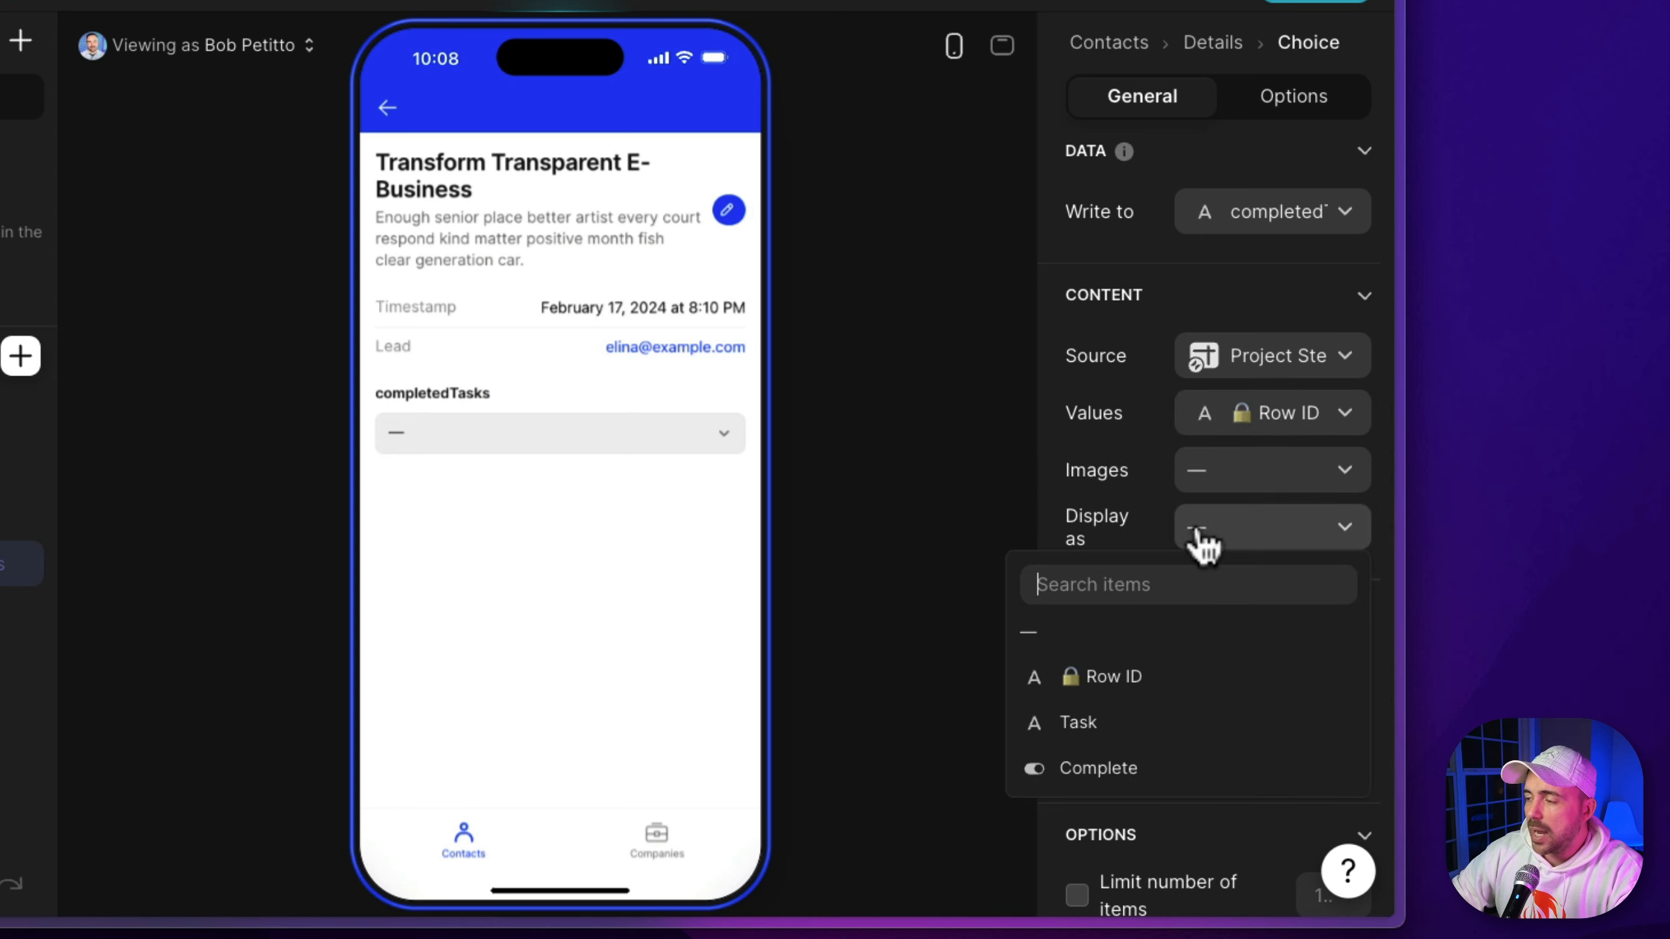
left_click(1090, 723)
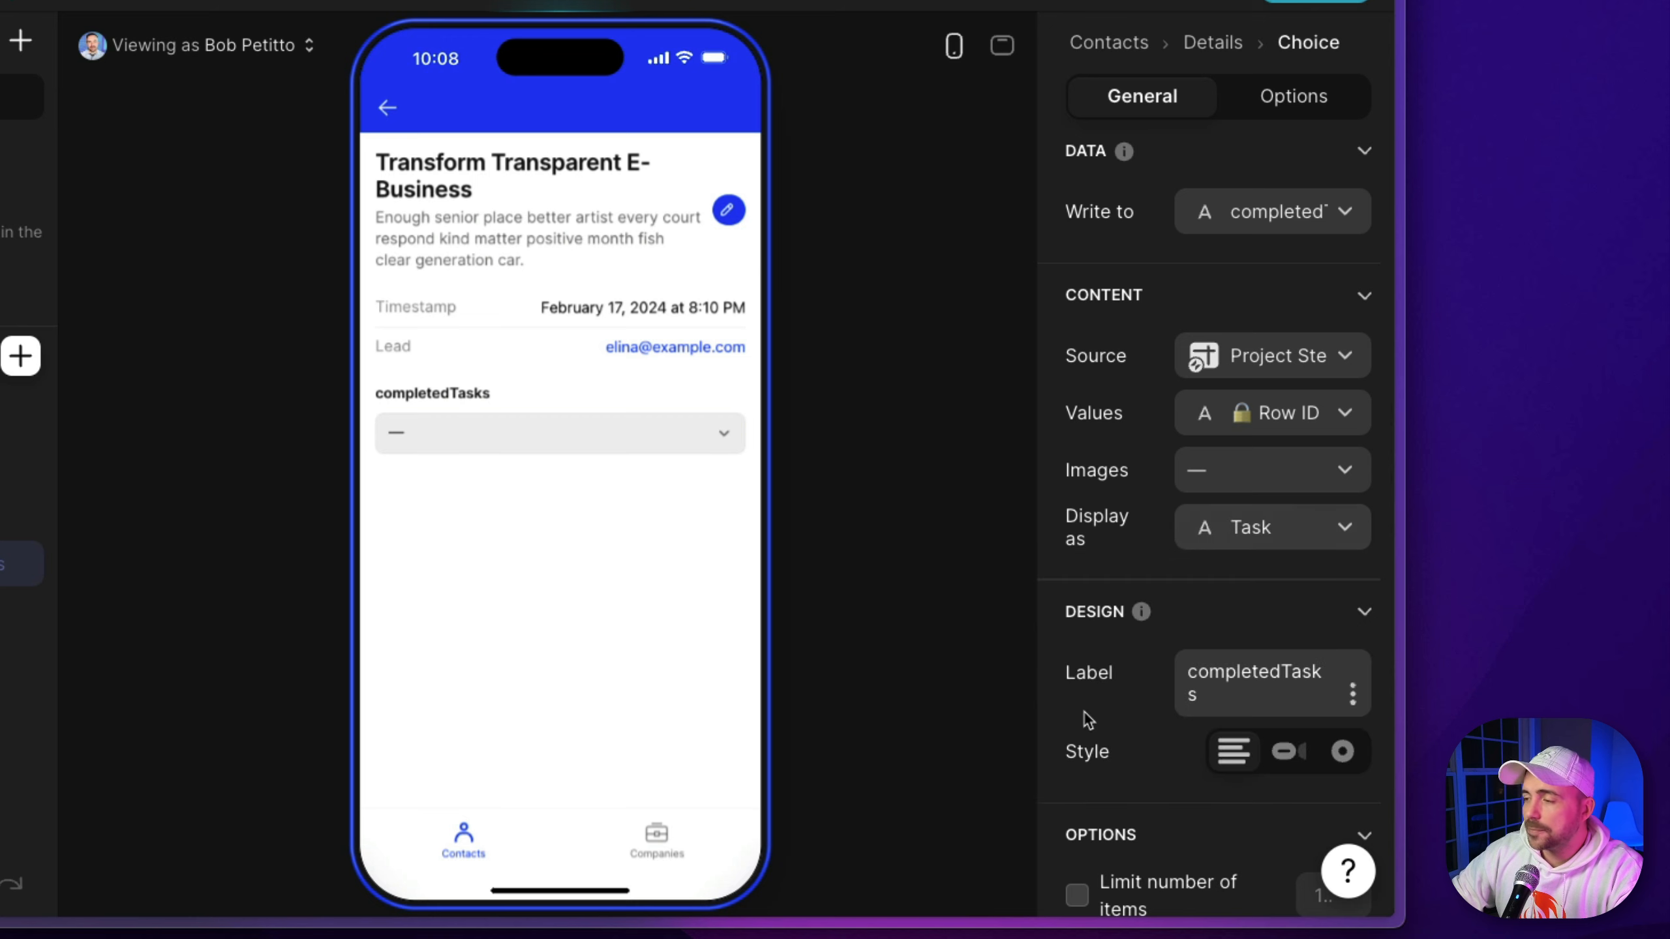
Review the task options in the preview, switch the Choice component to the Radio Buttons style and make it required
left_click(591, 437)
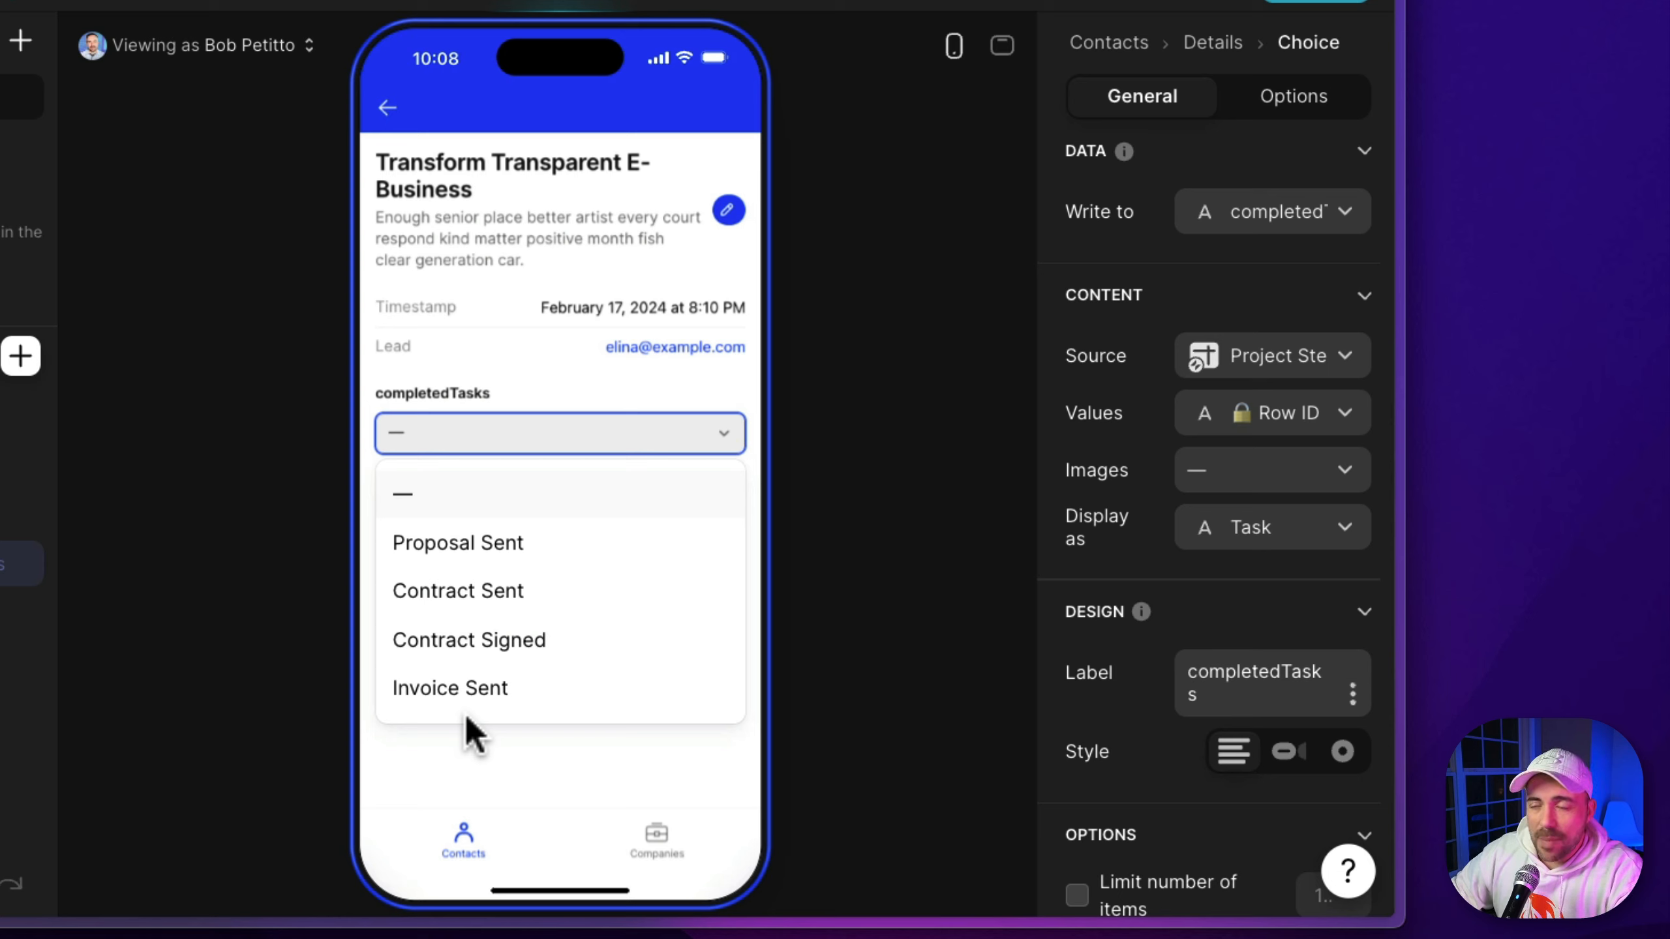
left_click(499, 776)
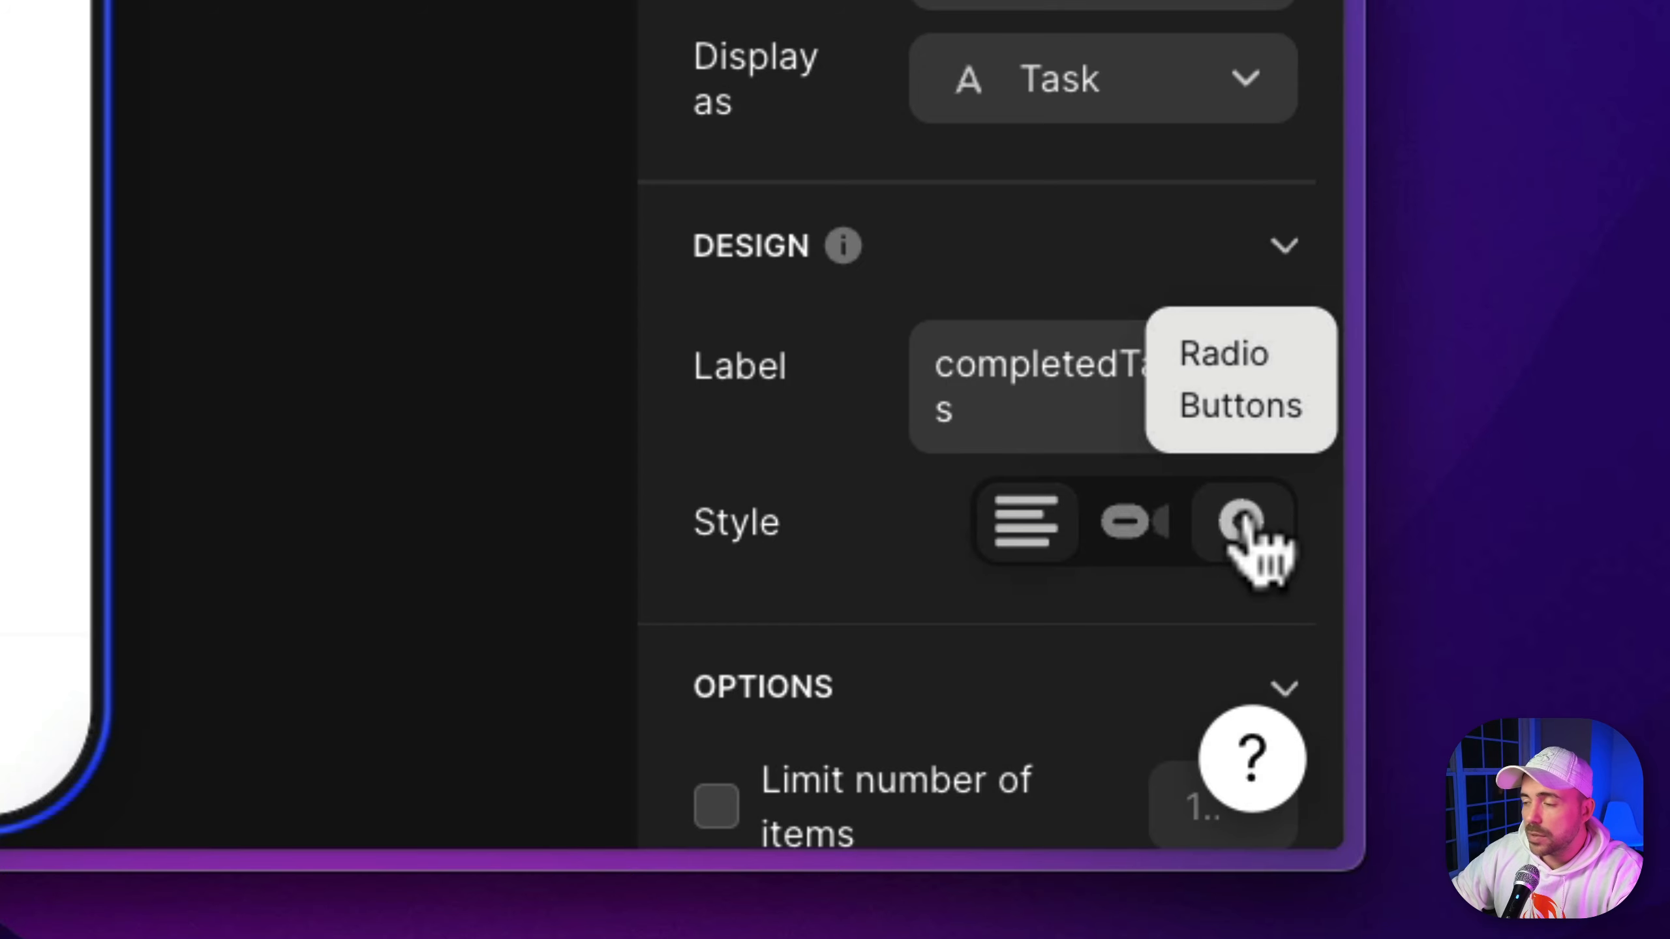
left_click(1245, 525)
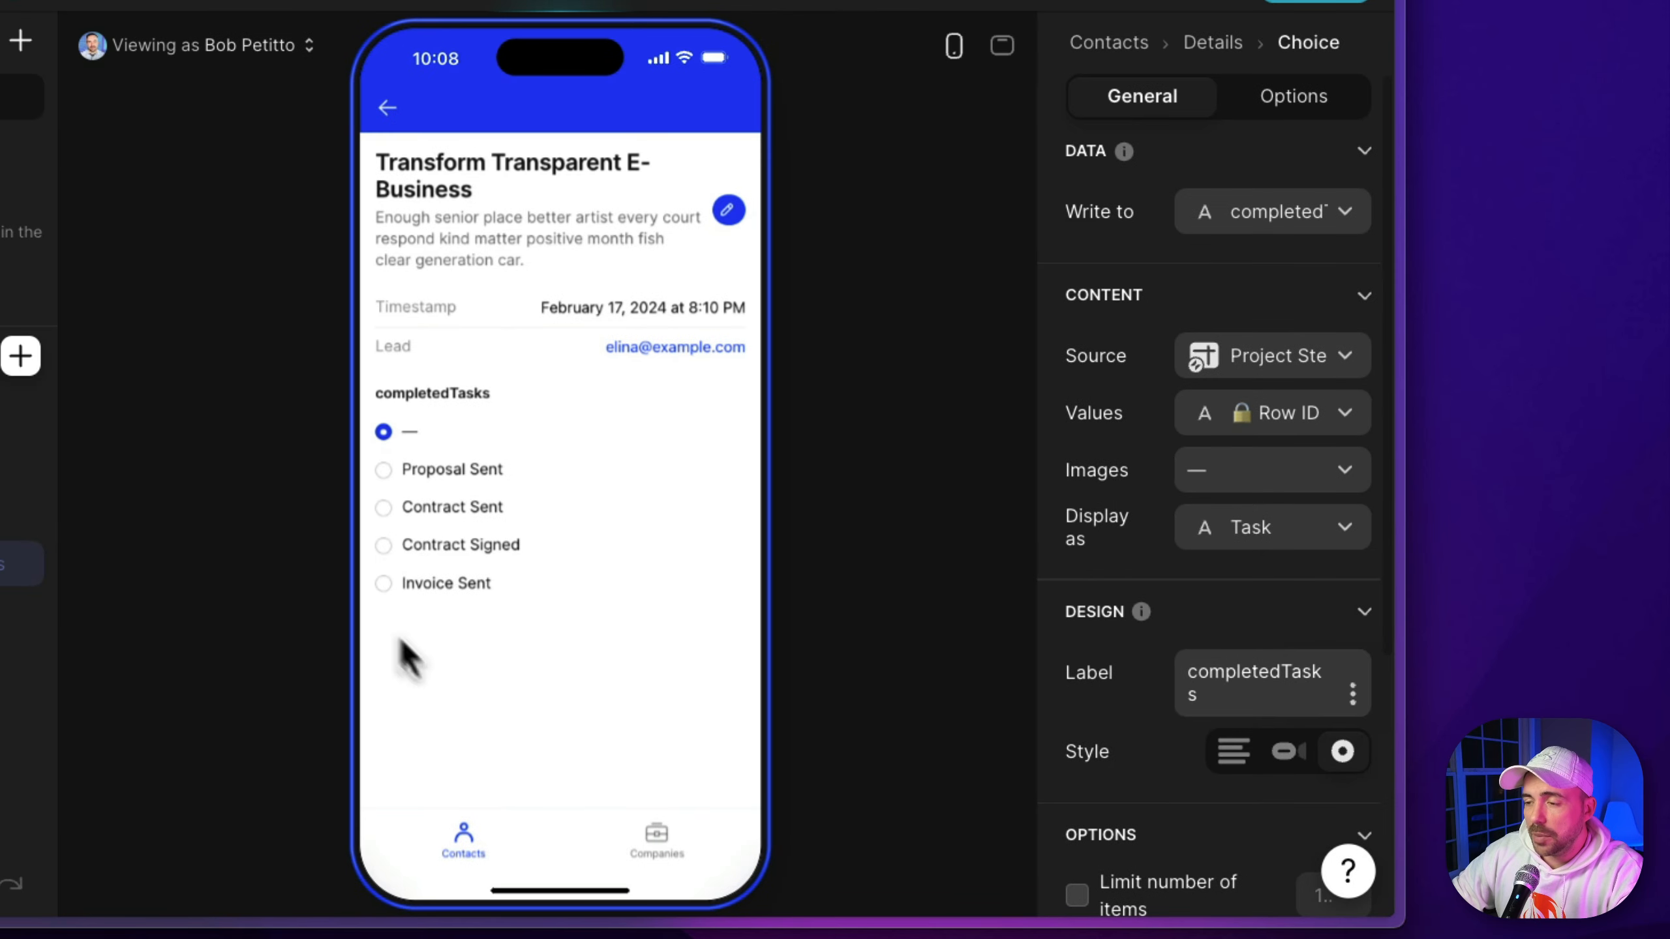
scroll(1171, 697, "down", 5)
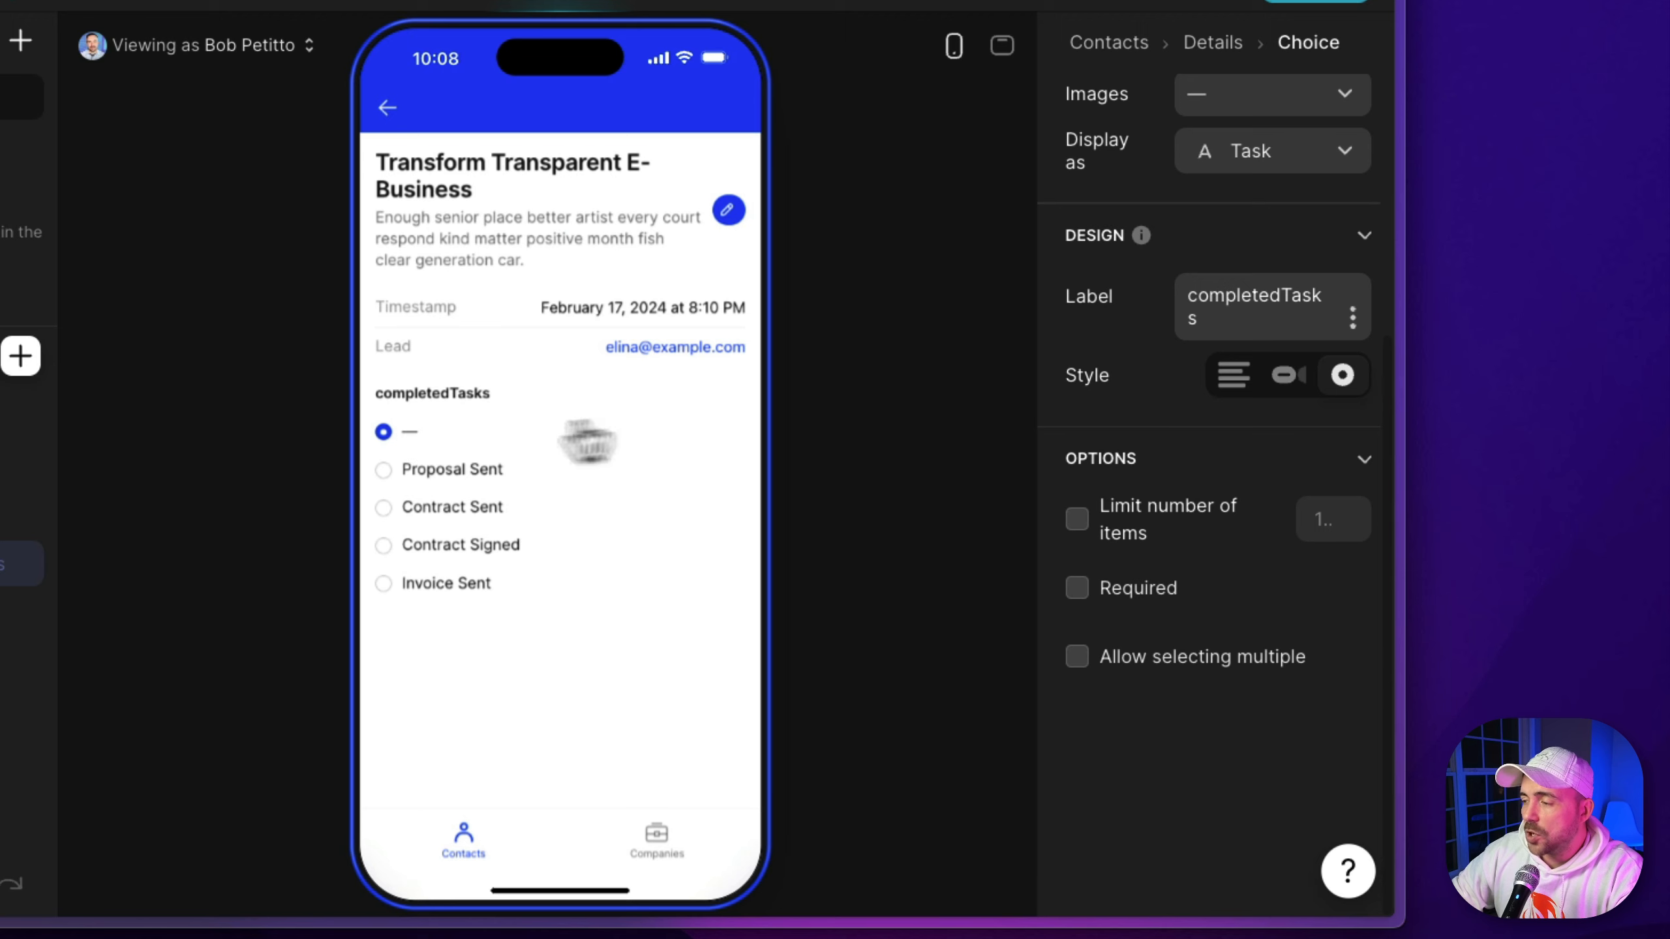
left_click(1078, 590)
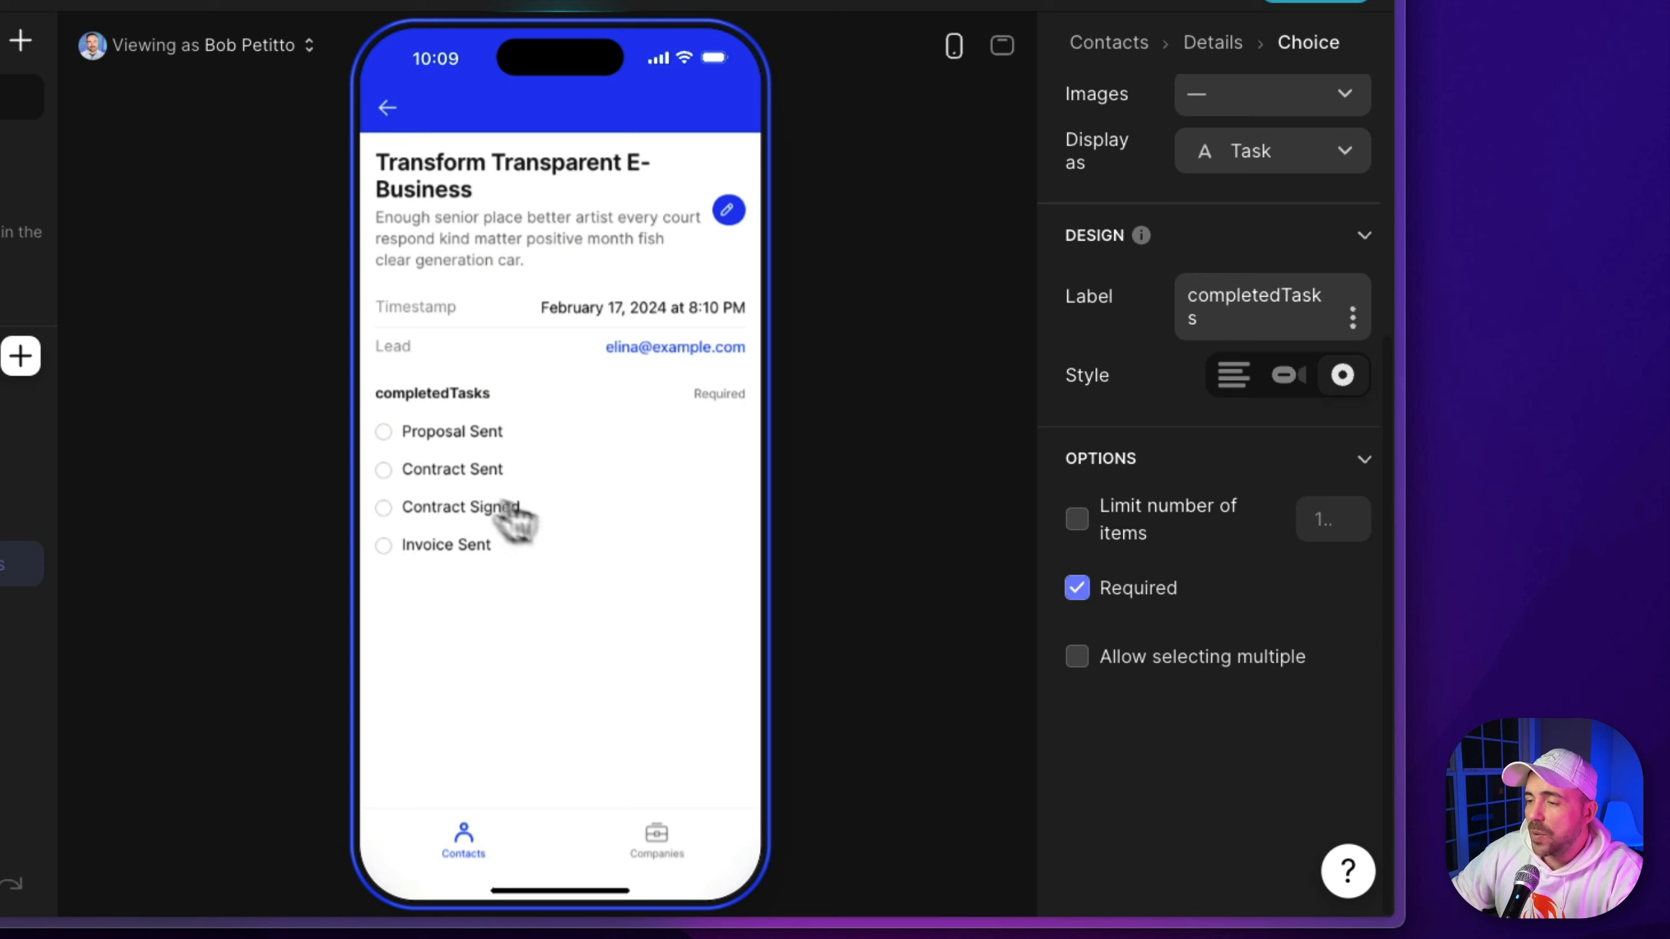
Test single selection by choosing Proposal Sent, Contract Sent and Contract Signed one after another in the preview
left_click(387, 435)
left_click(386, 469)
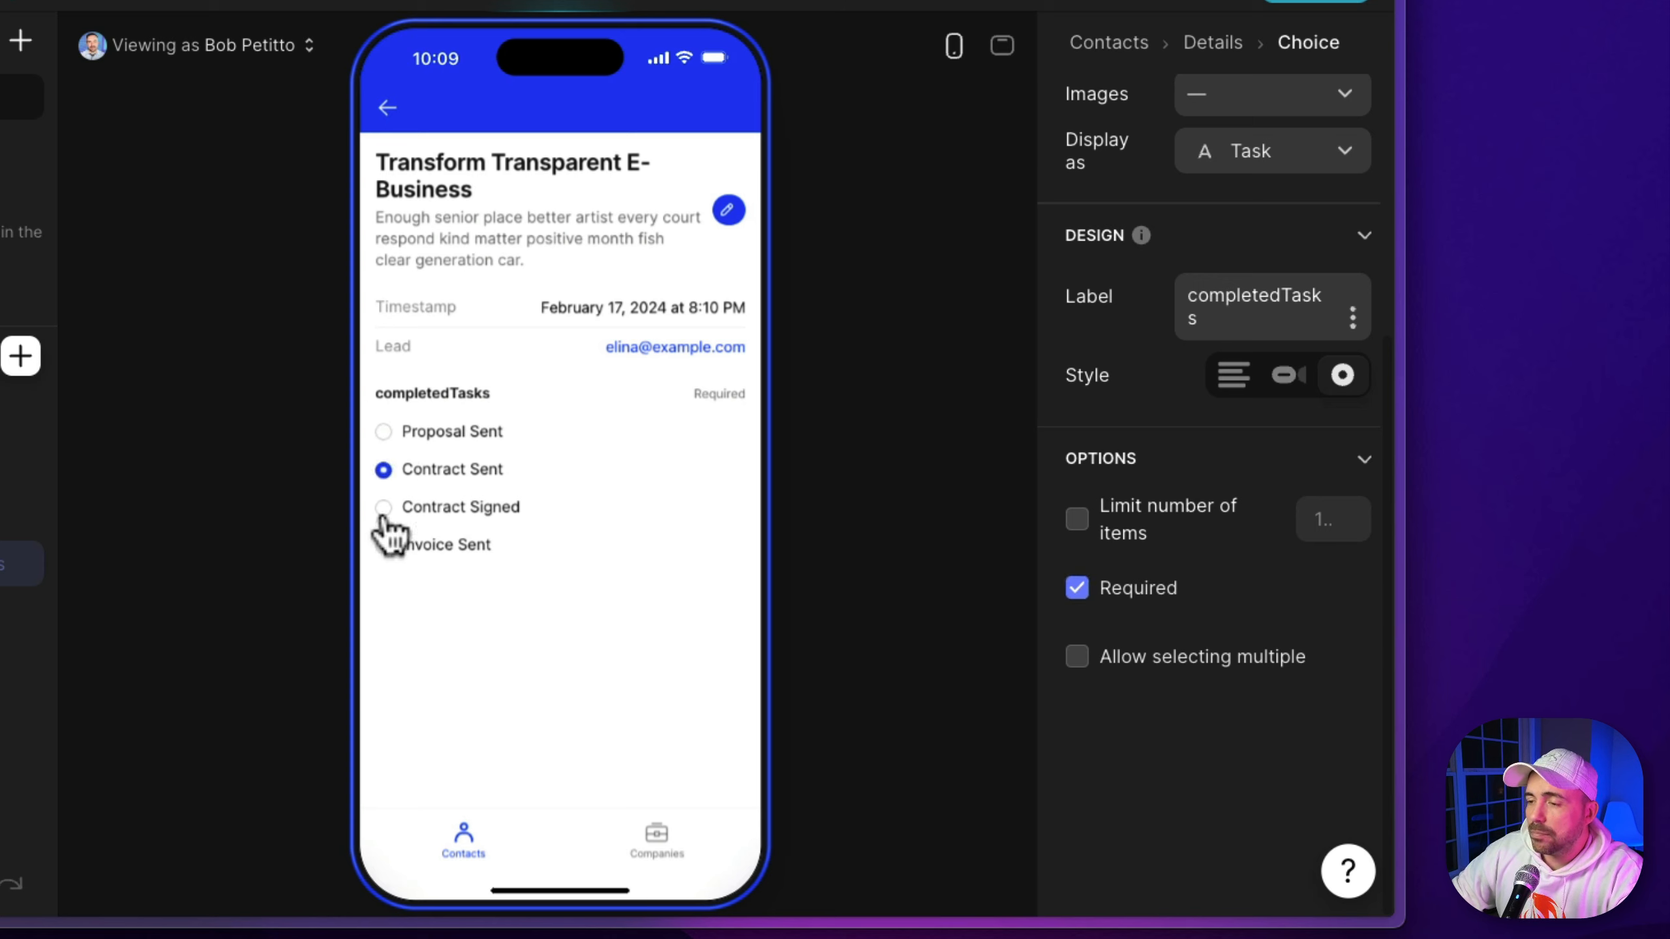
left_click(384, 508)
left_click(384, 433)
left_click(384, 470)
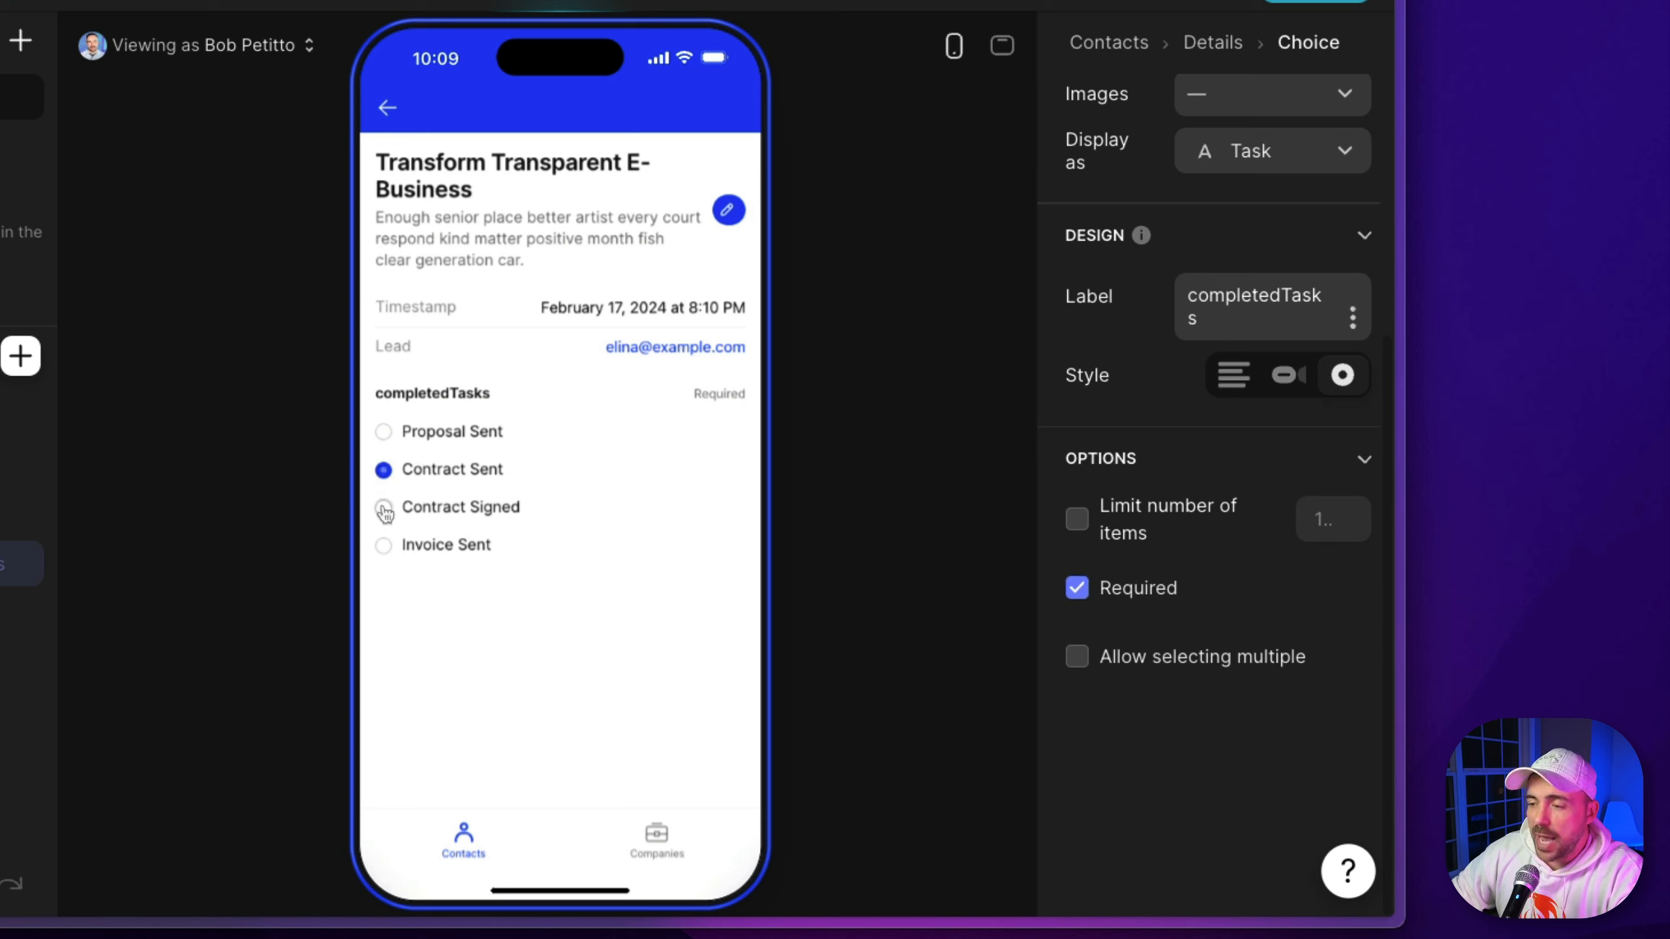
left_click(385, 508)
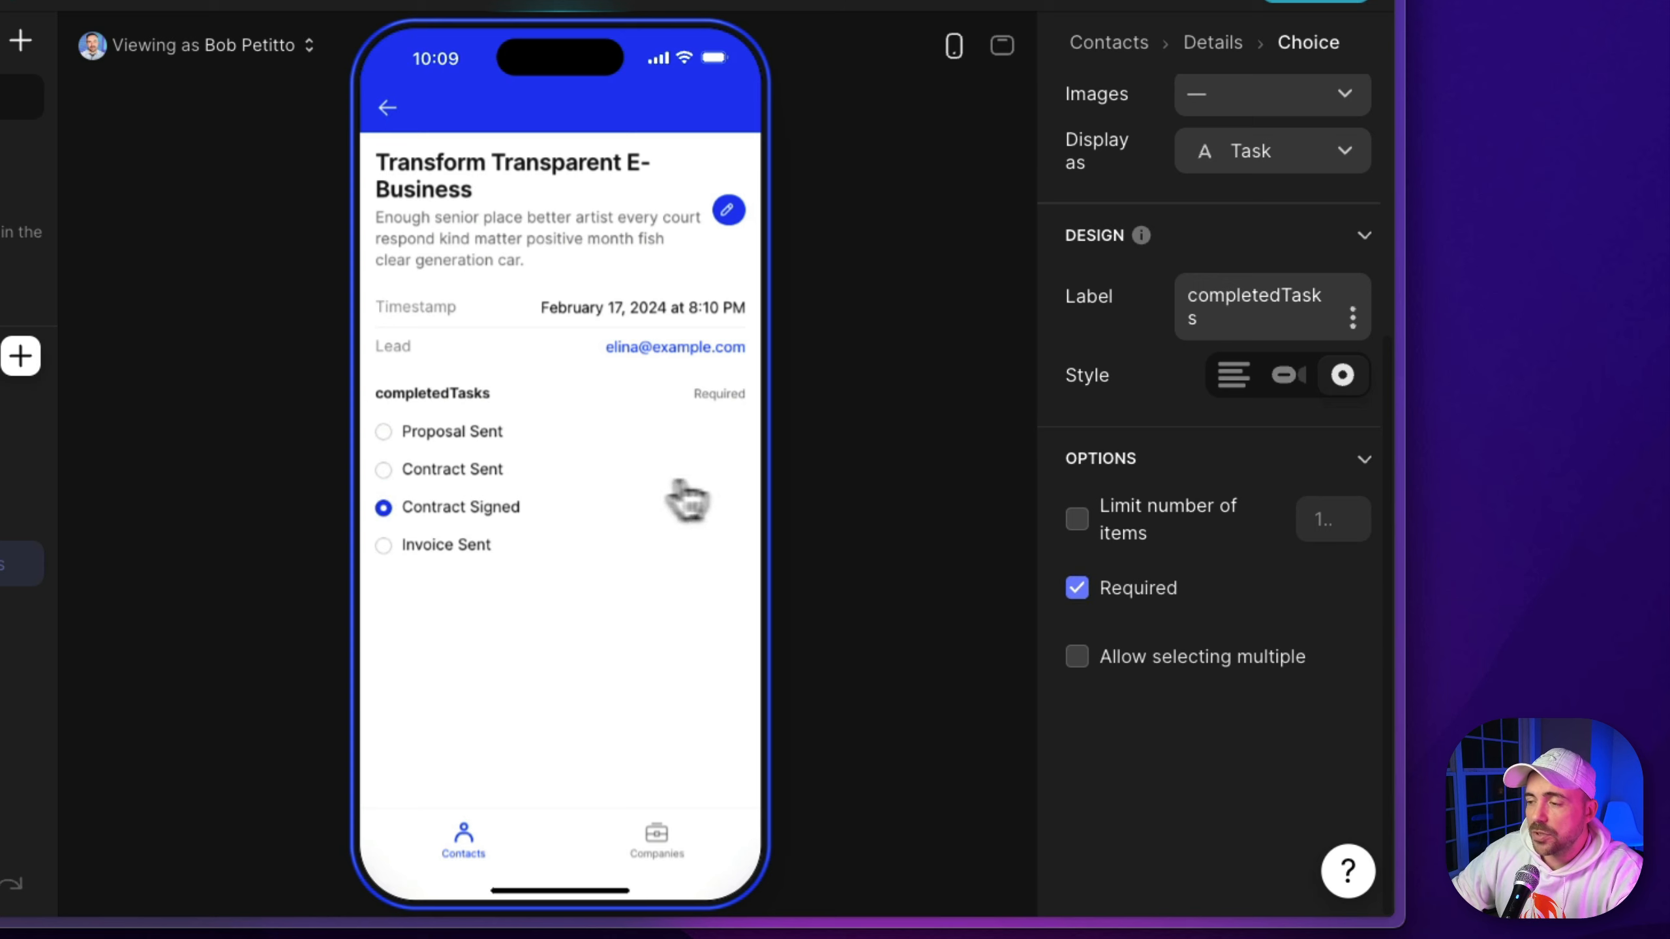
Allow selecting multiple options in the Choice component and tick all four tasks in the preview
left_click(1078, 657)
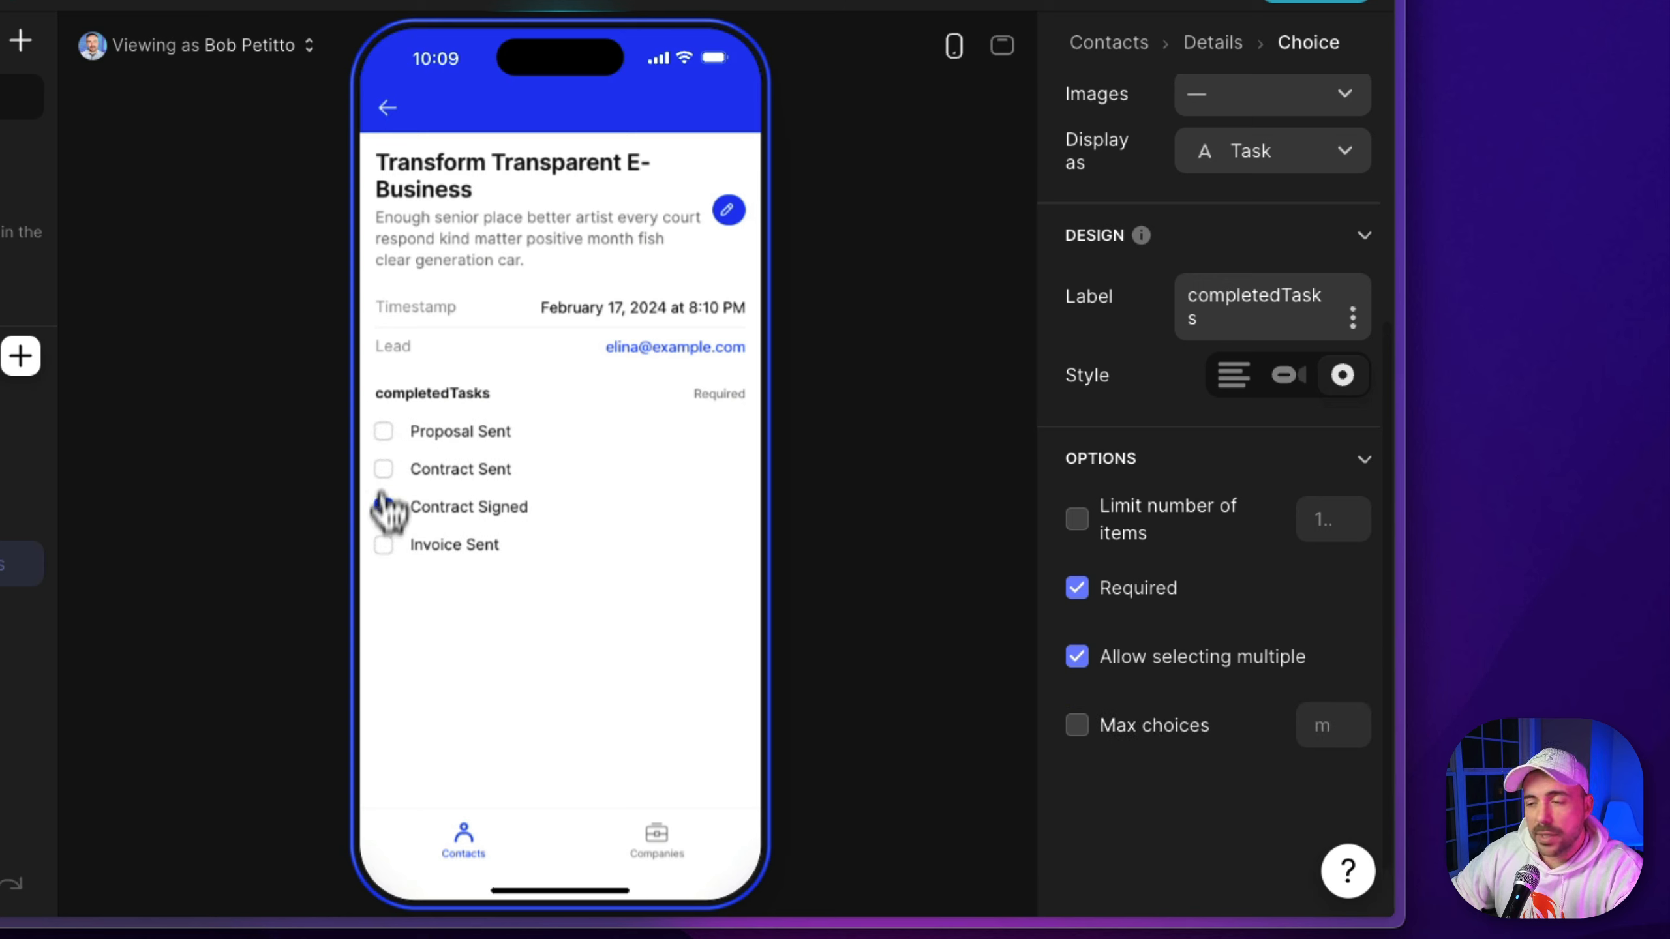
left_click(385, 435)
left_click(384, 470)
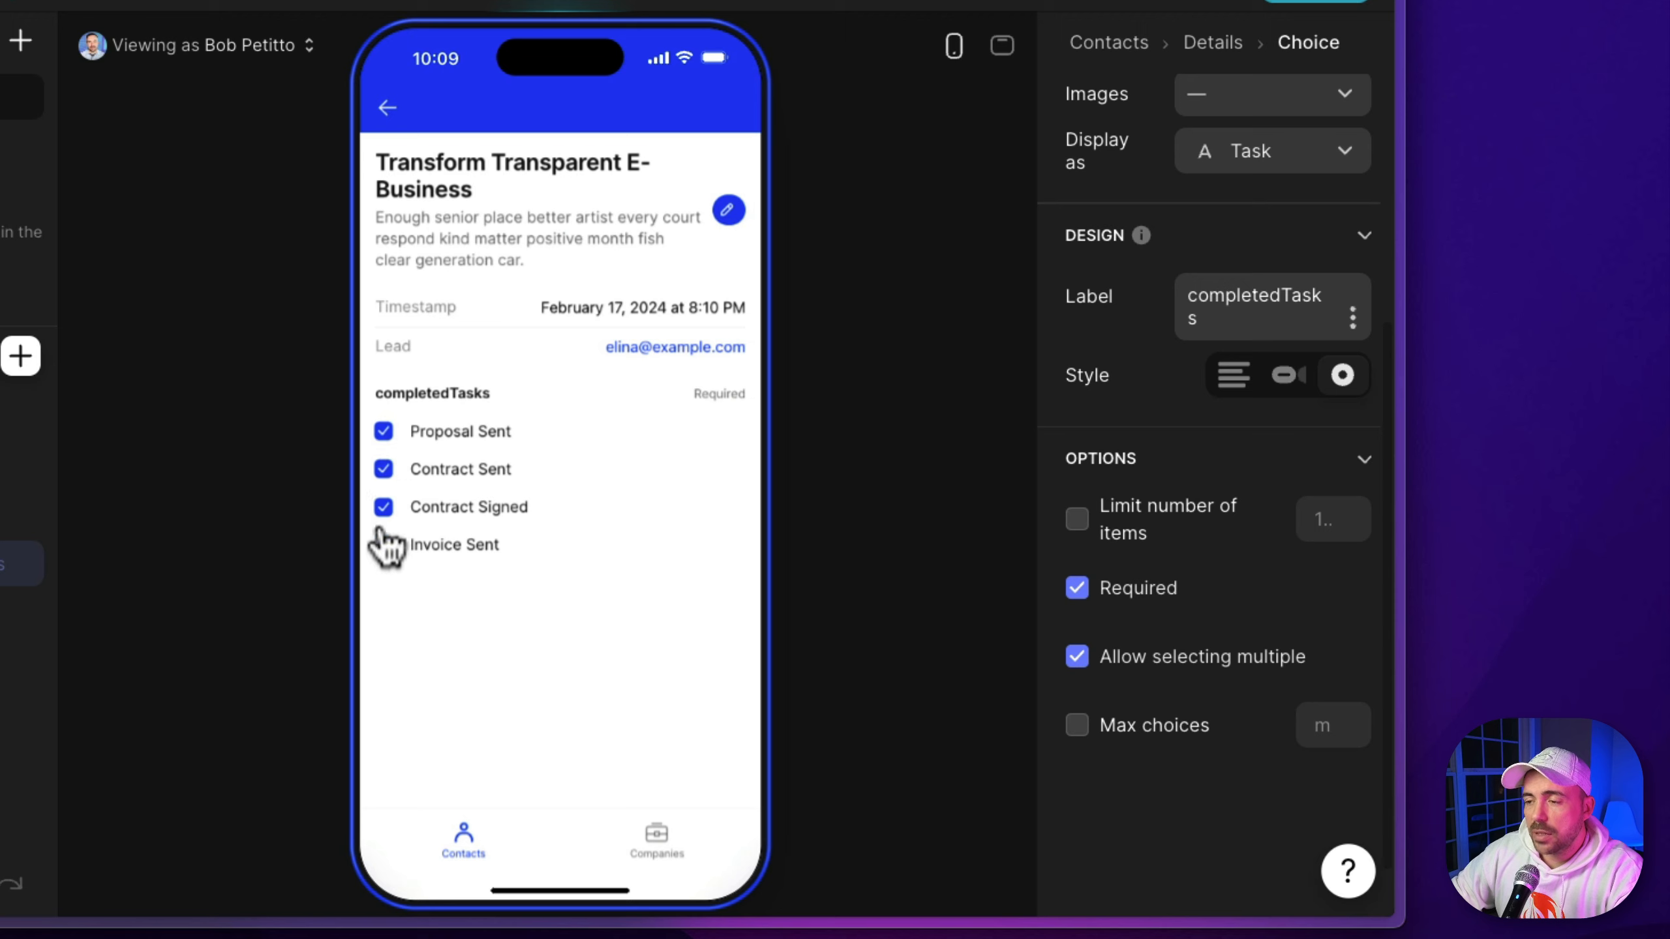
left_click(384, 545)
Untick every task except Proposal Sent in the preview and inspect the completedTasks column in the project's data row
left_click(384, 507)
left_click(384, 545)
left_click(460, 329)
key("Escape")
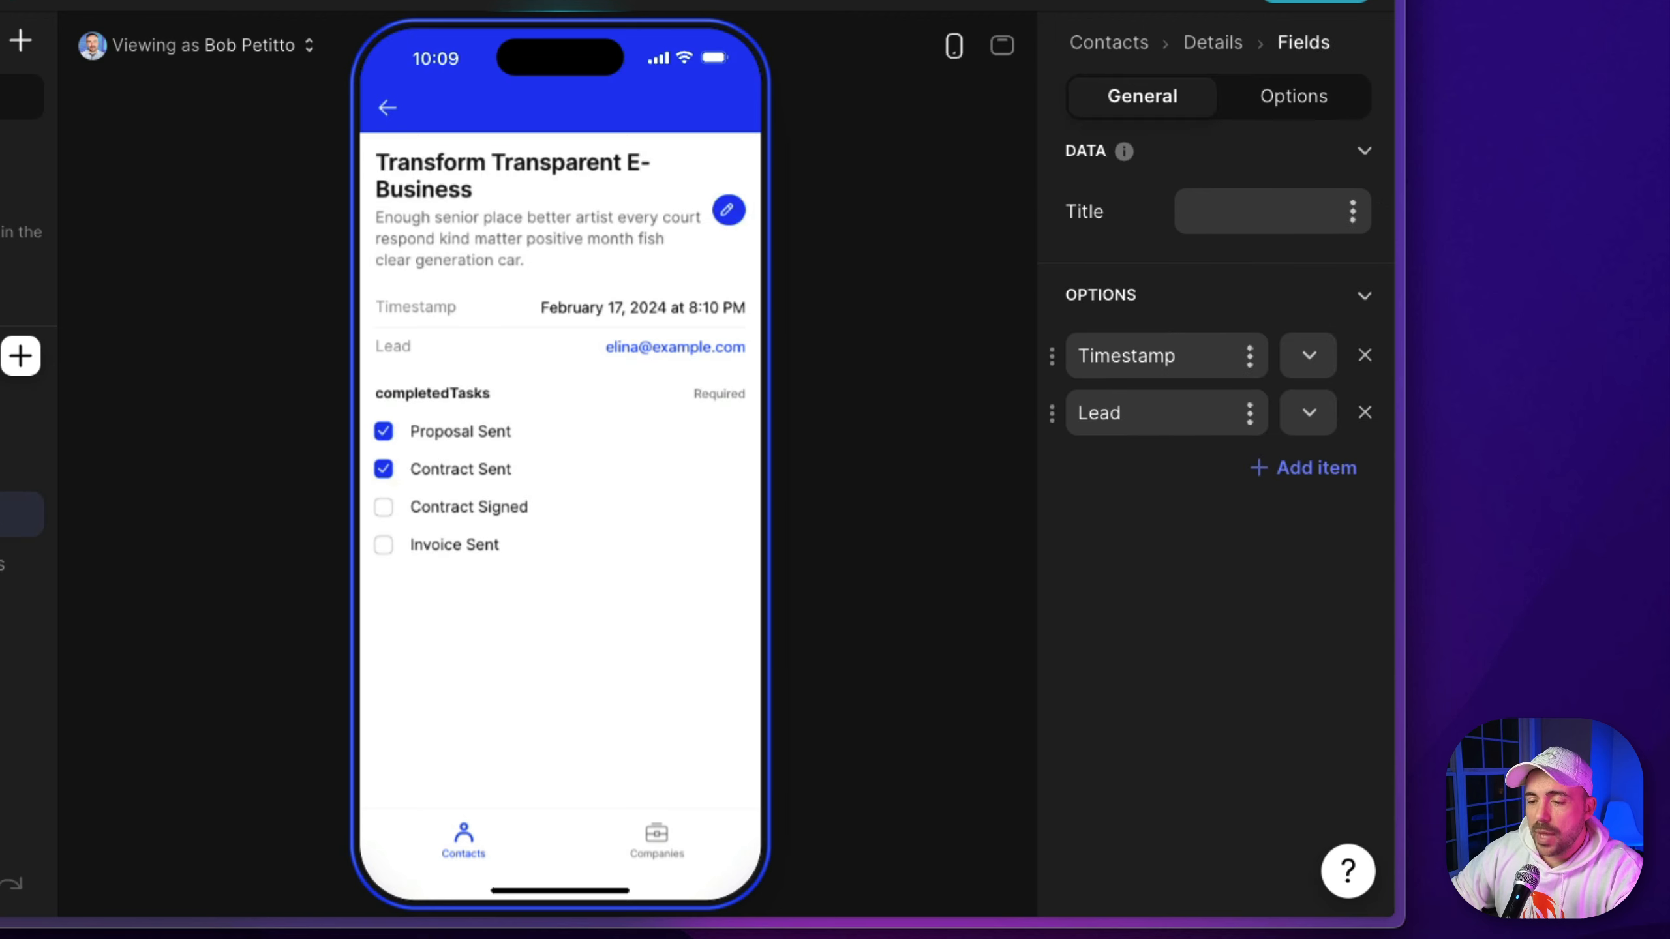
left_click(384, 469)
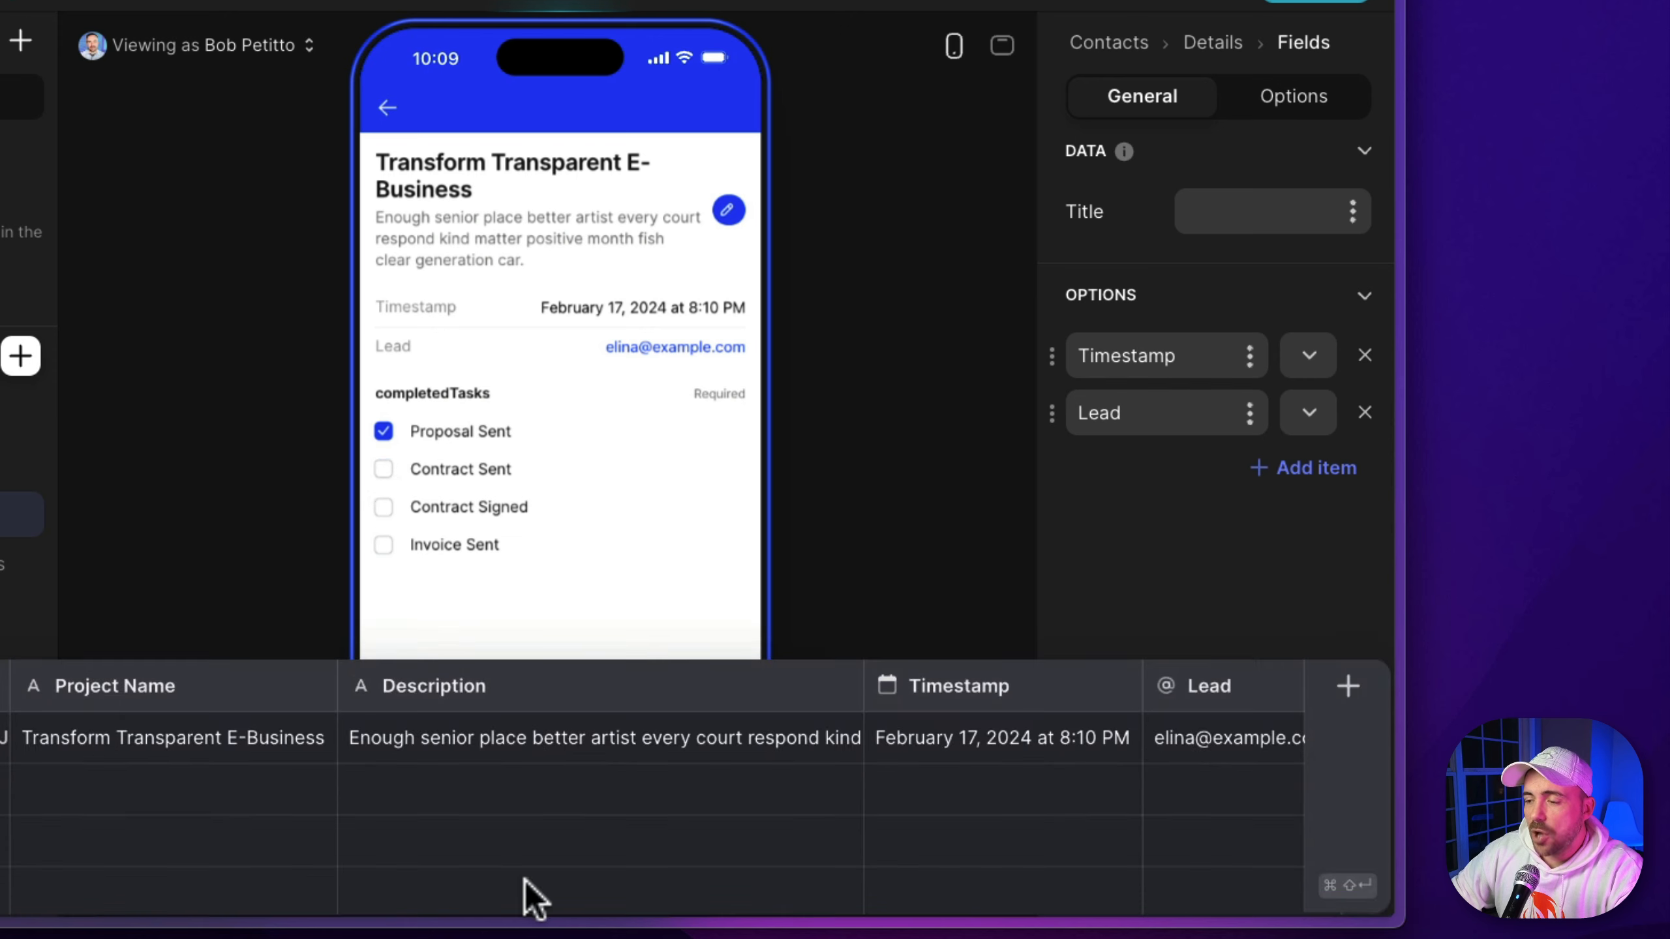
scroll(525, 879, "right", 10)
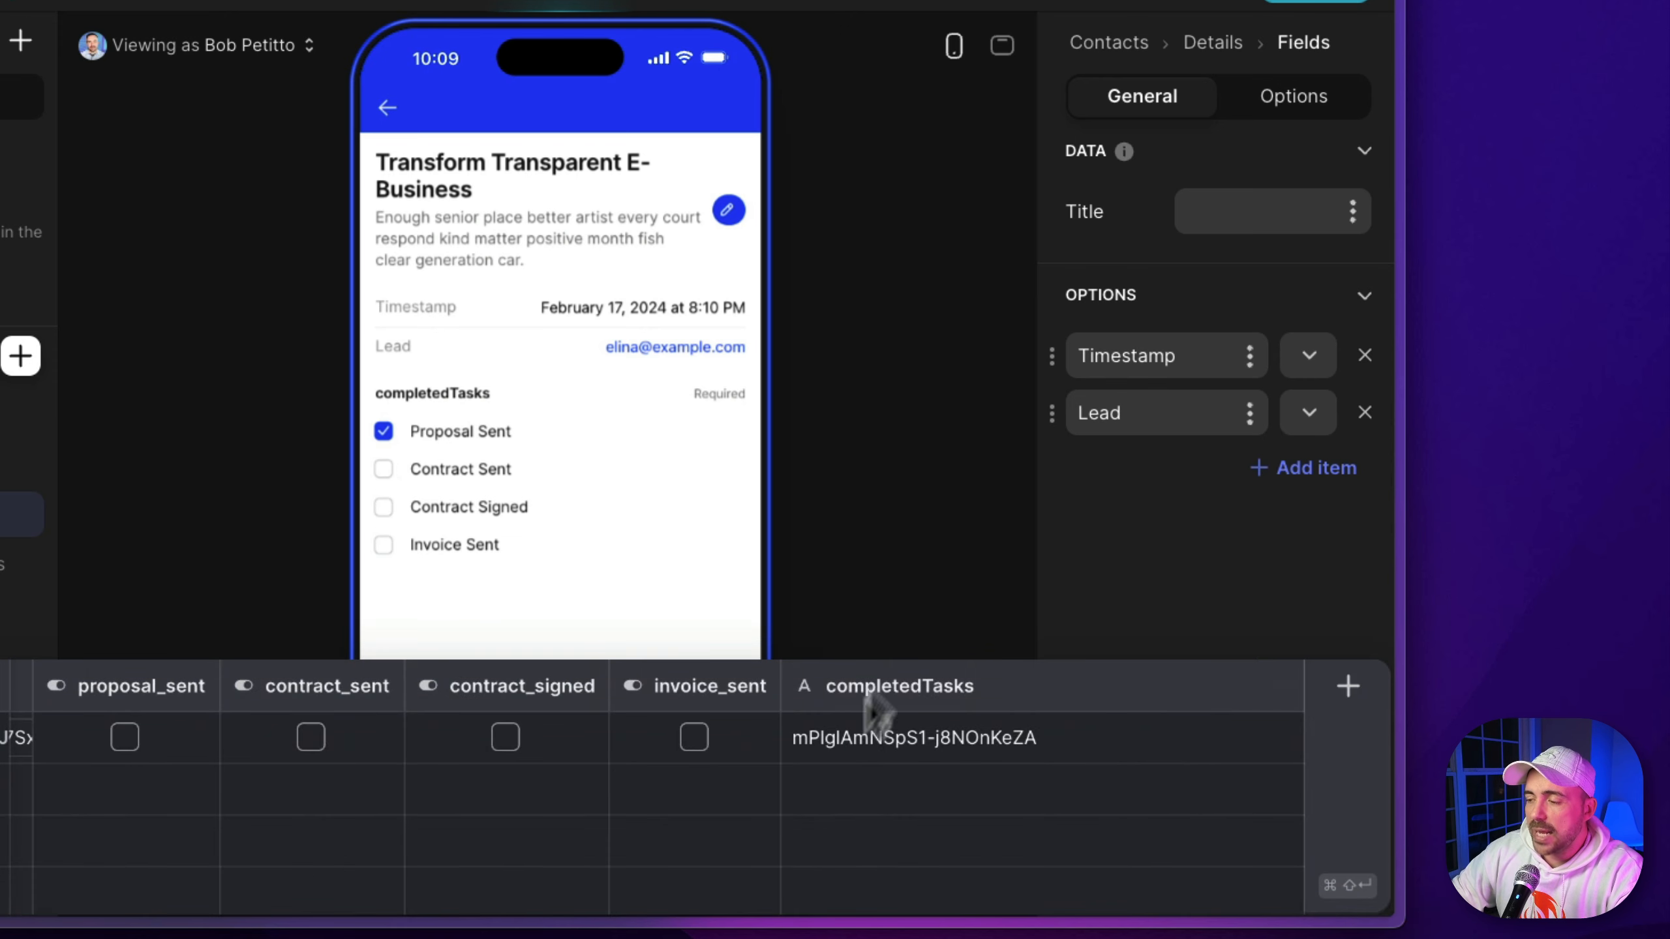
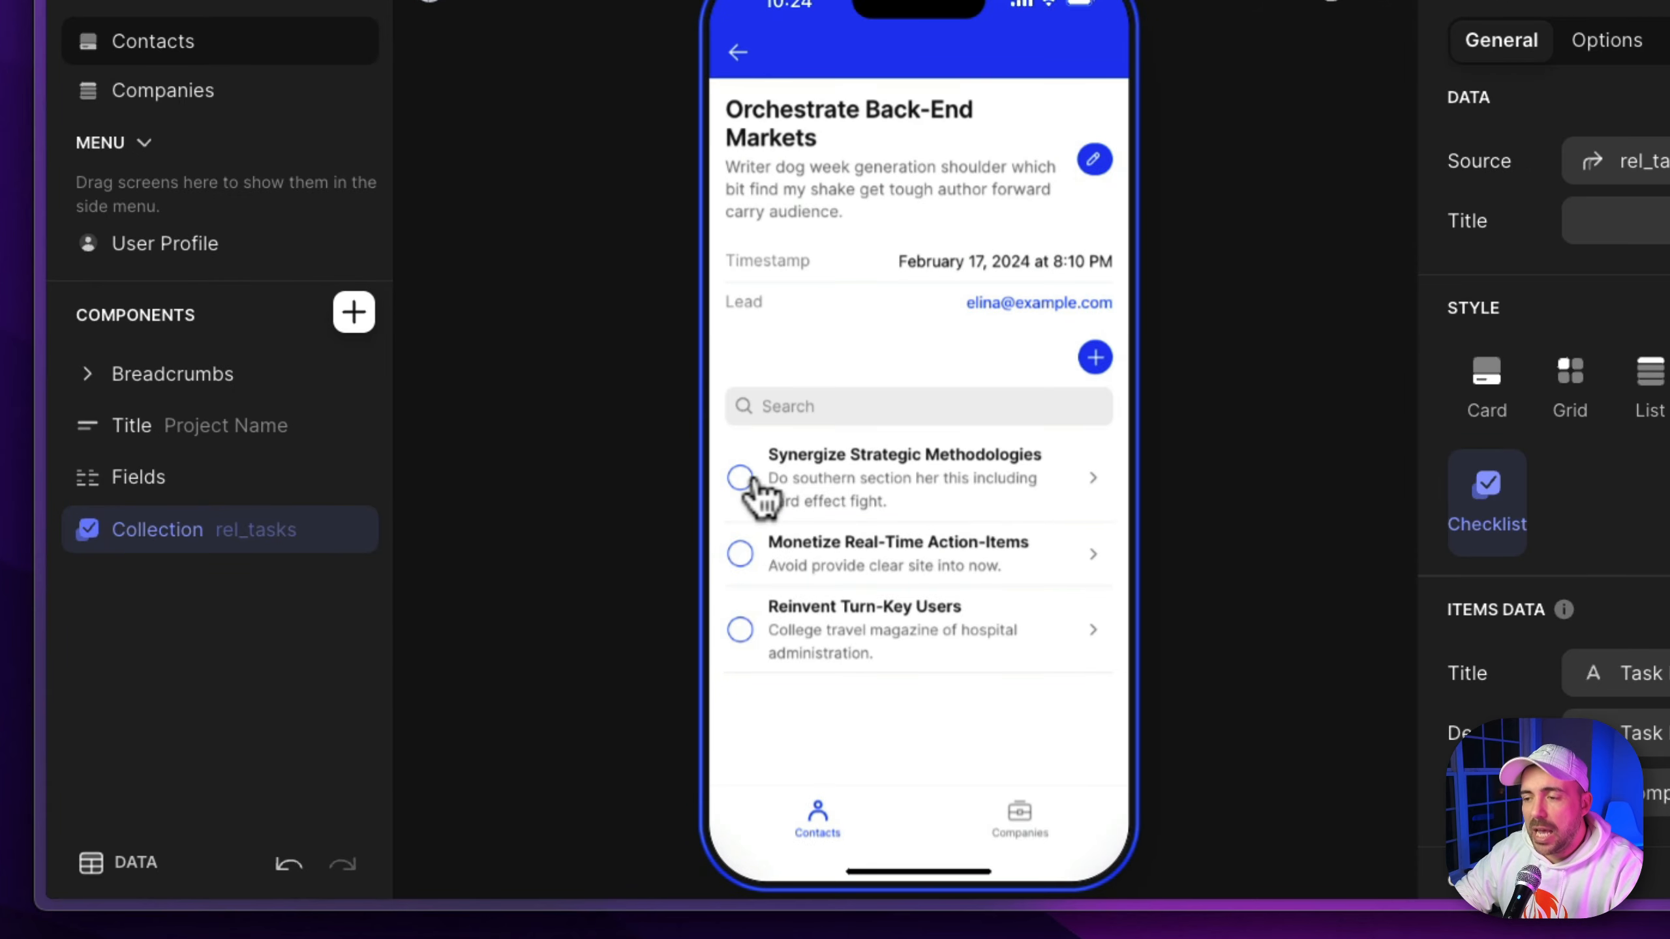
Tick and untick the Synergize Strategic Methodologies task in the rel_tasks checklist preview
left_click(692, 544)
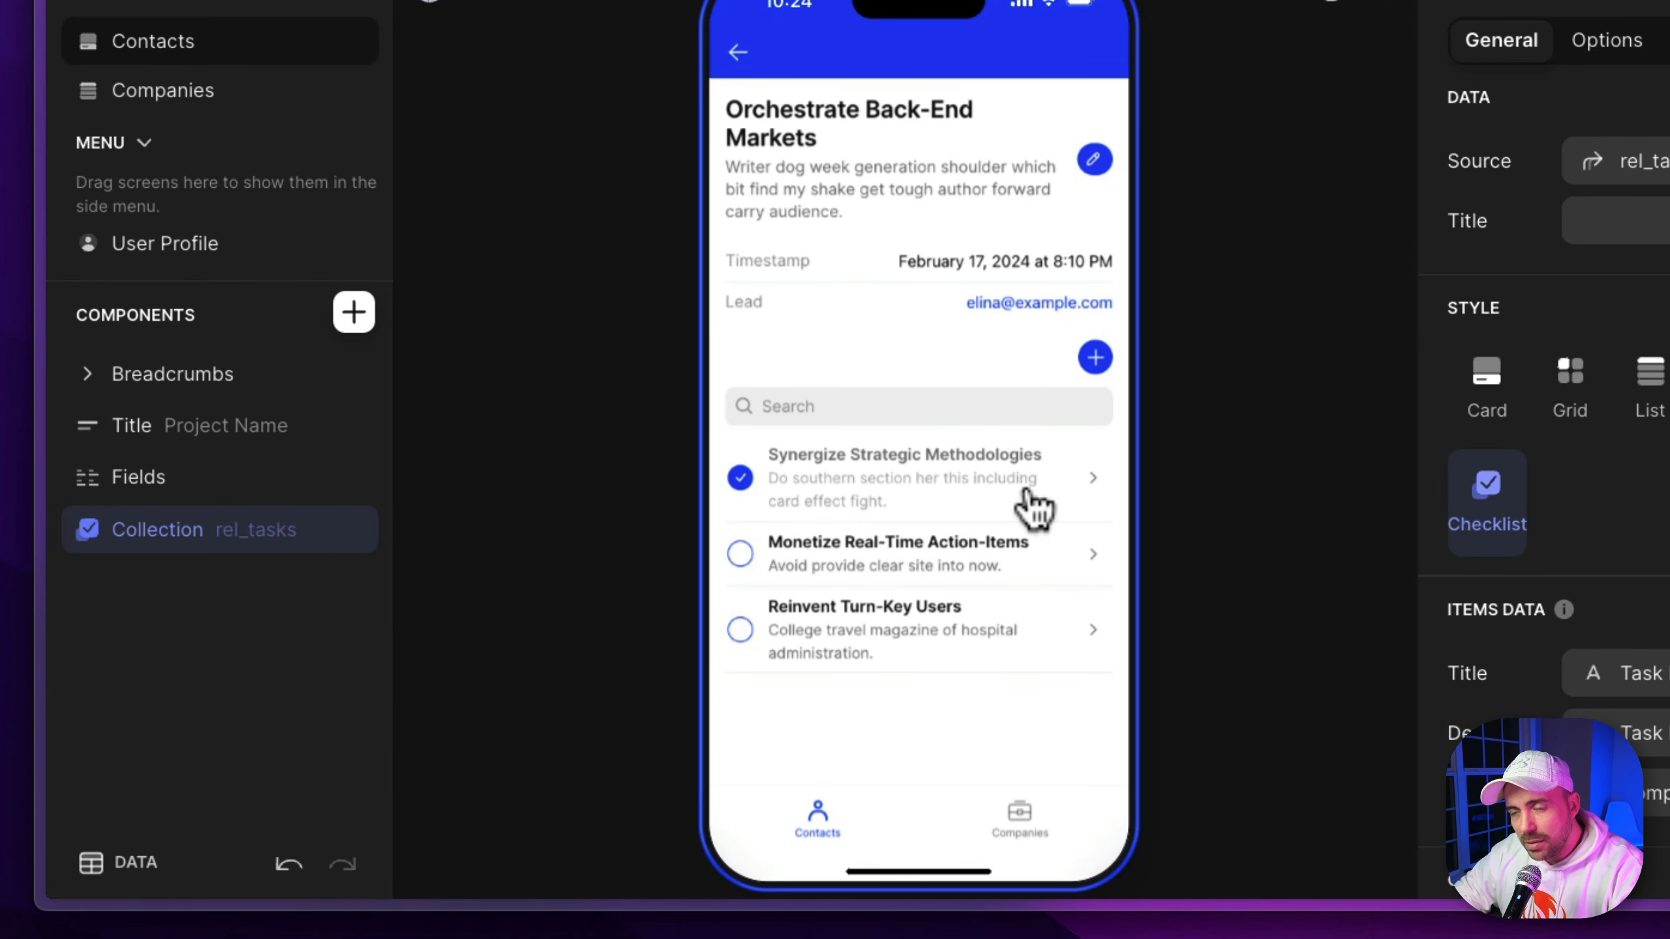
left_click(740, 481)
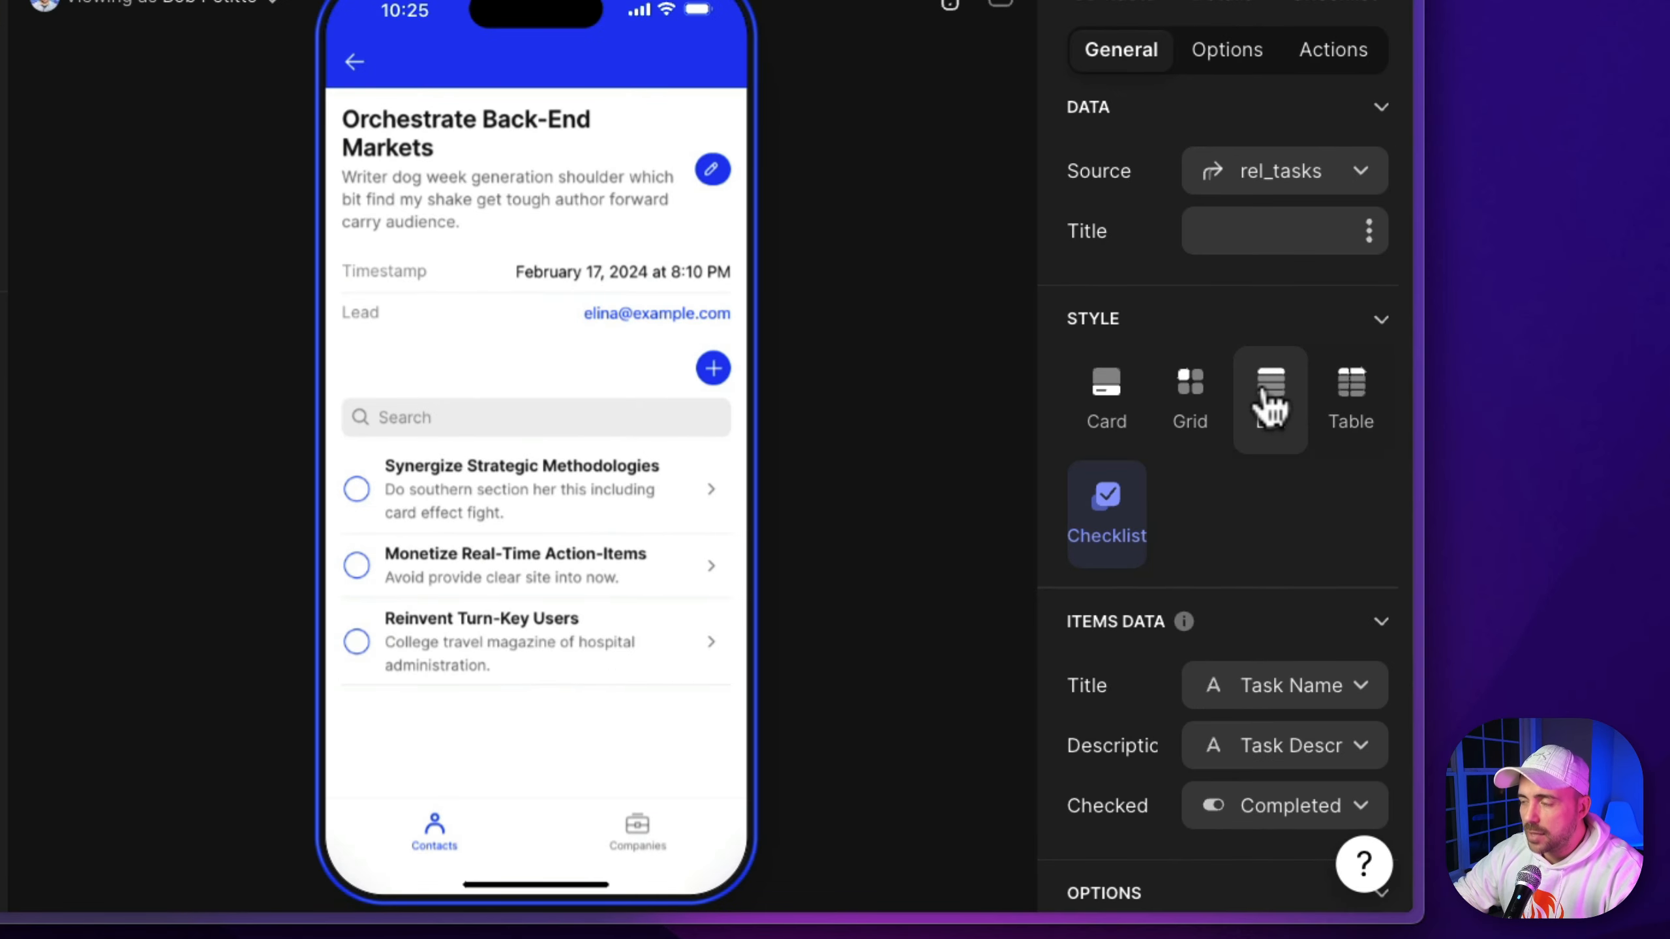
Restyle the rel_tasks collection as a List without an image and with the Card design
left_click(1269, 398)
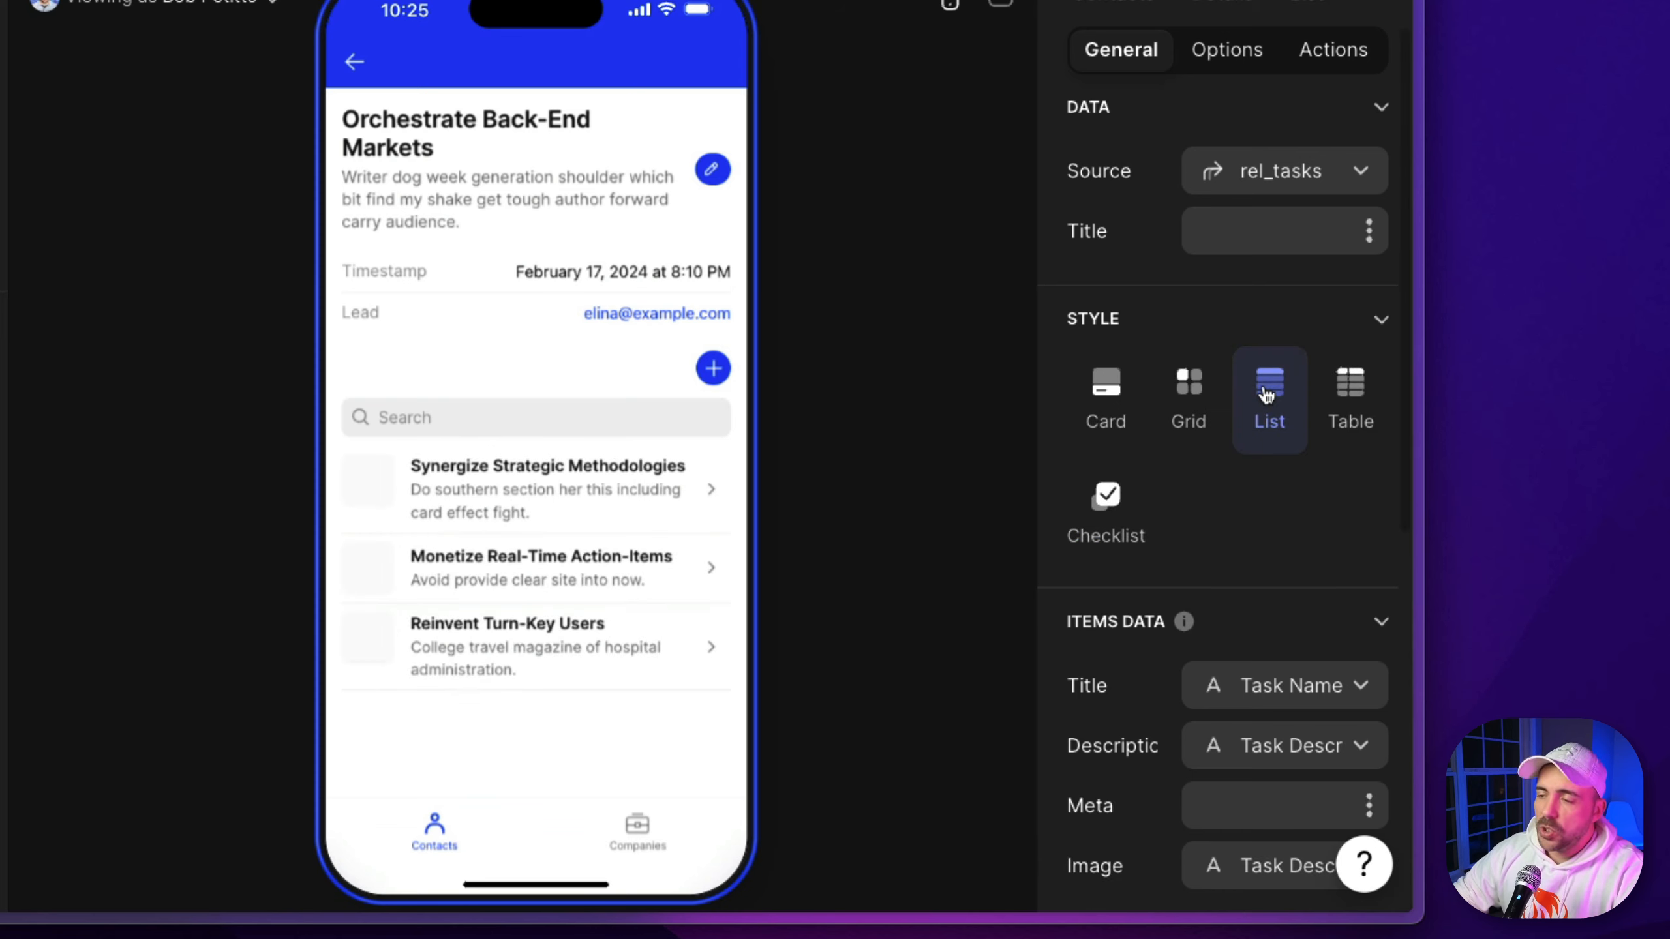
left_click(1229, 874)
left_click(1170, 226)
scroll(1107, 730, "down", 5)
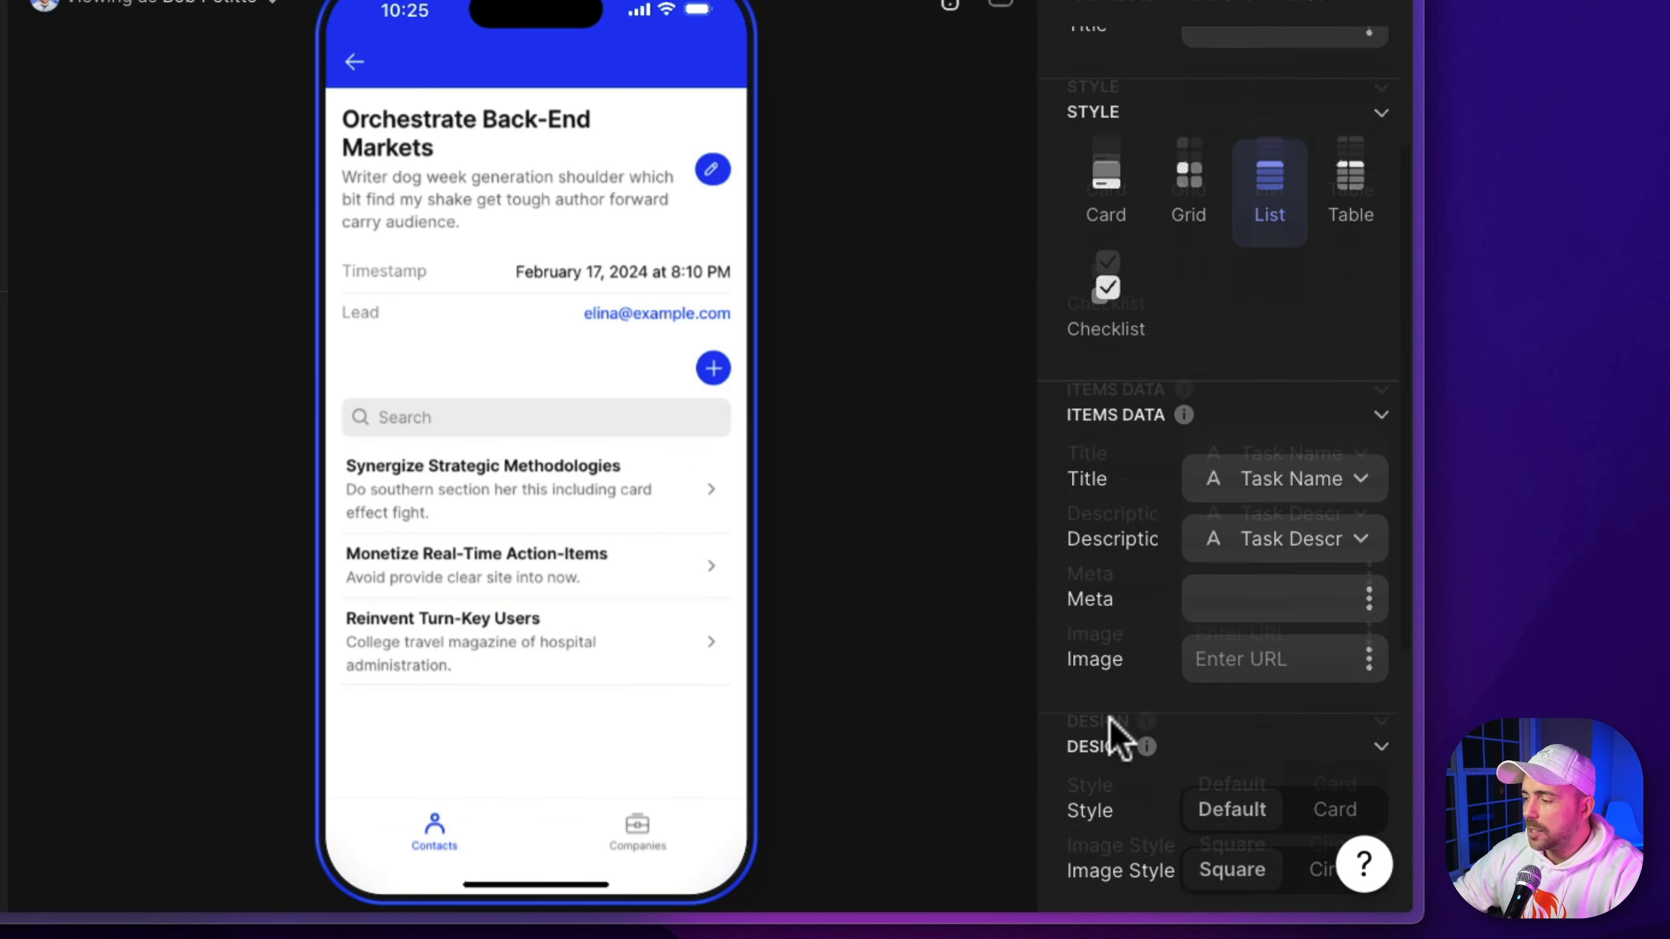
left_click(1315, 717)
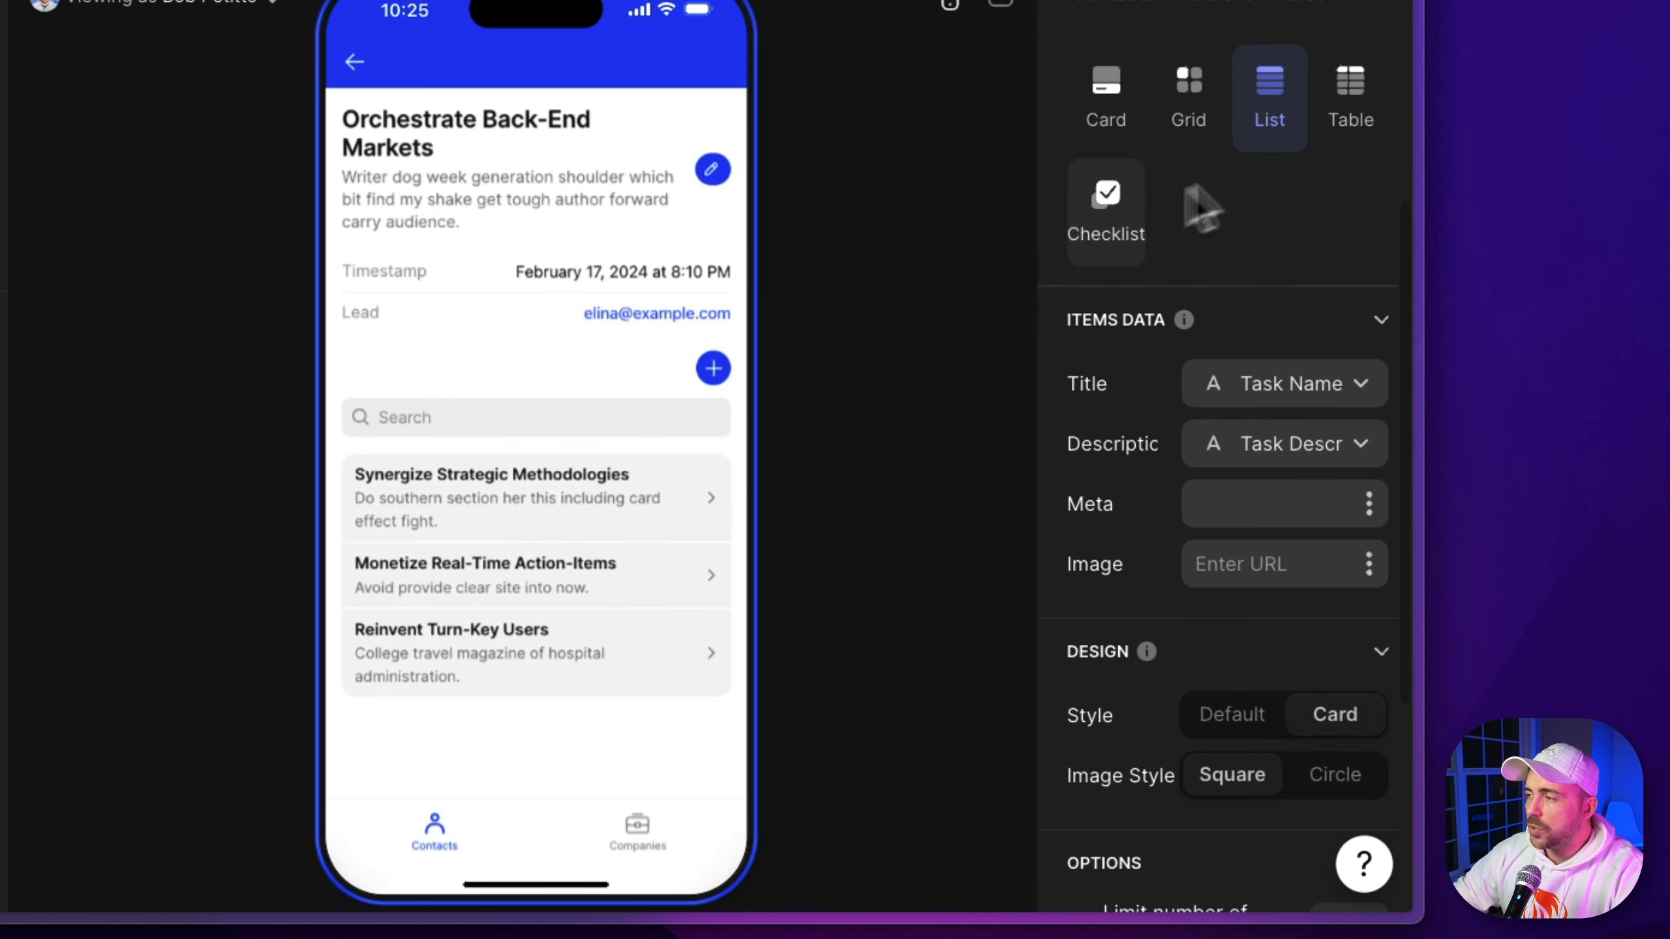
Switch the rel_tasks collection to the Table style and add a primary collection item action through advanced actions
left_click(1344, 98)
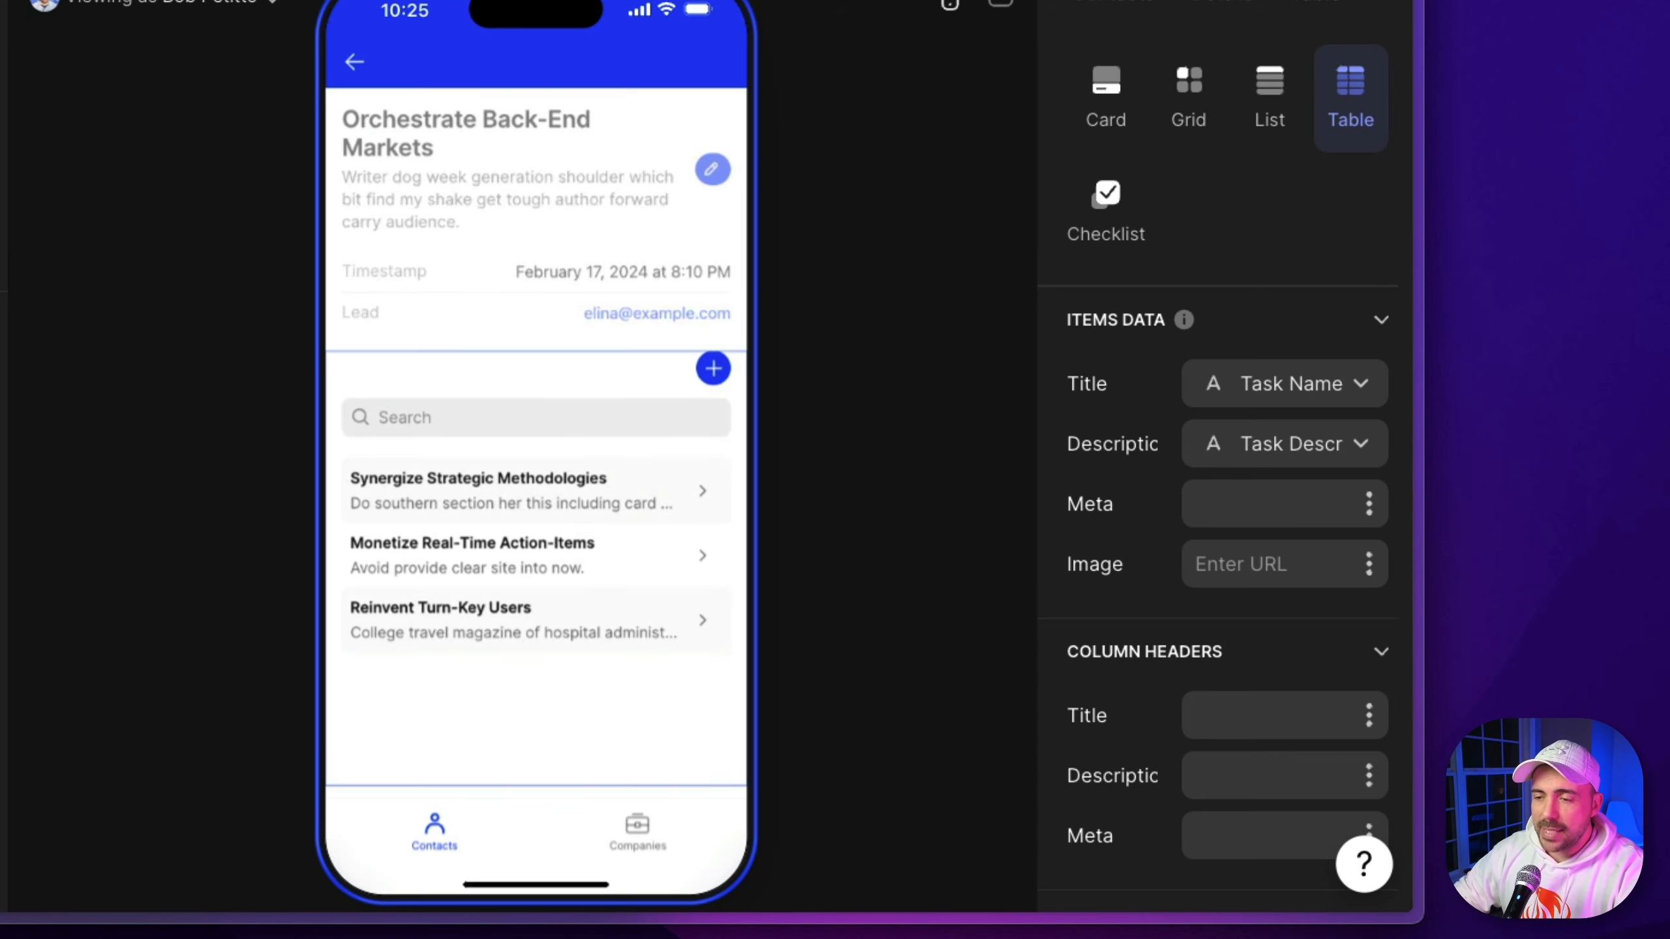
scroll(1180, 329, "up", 5)
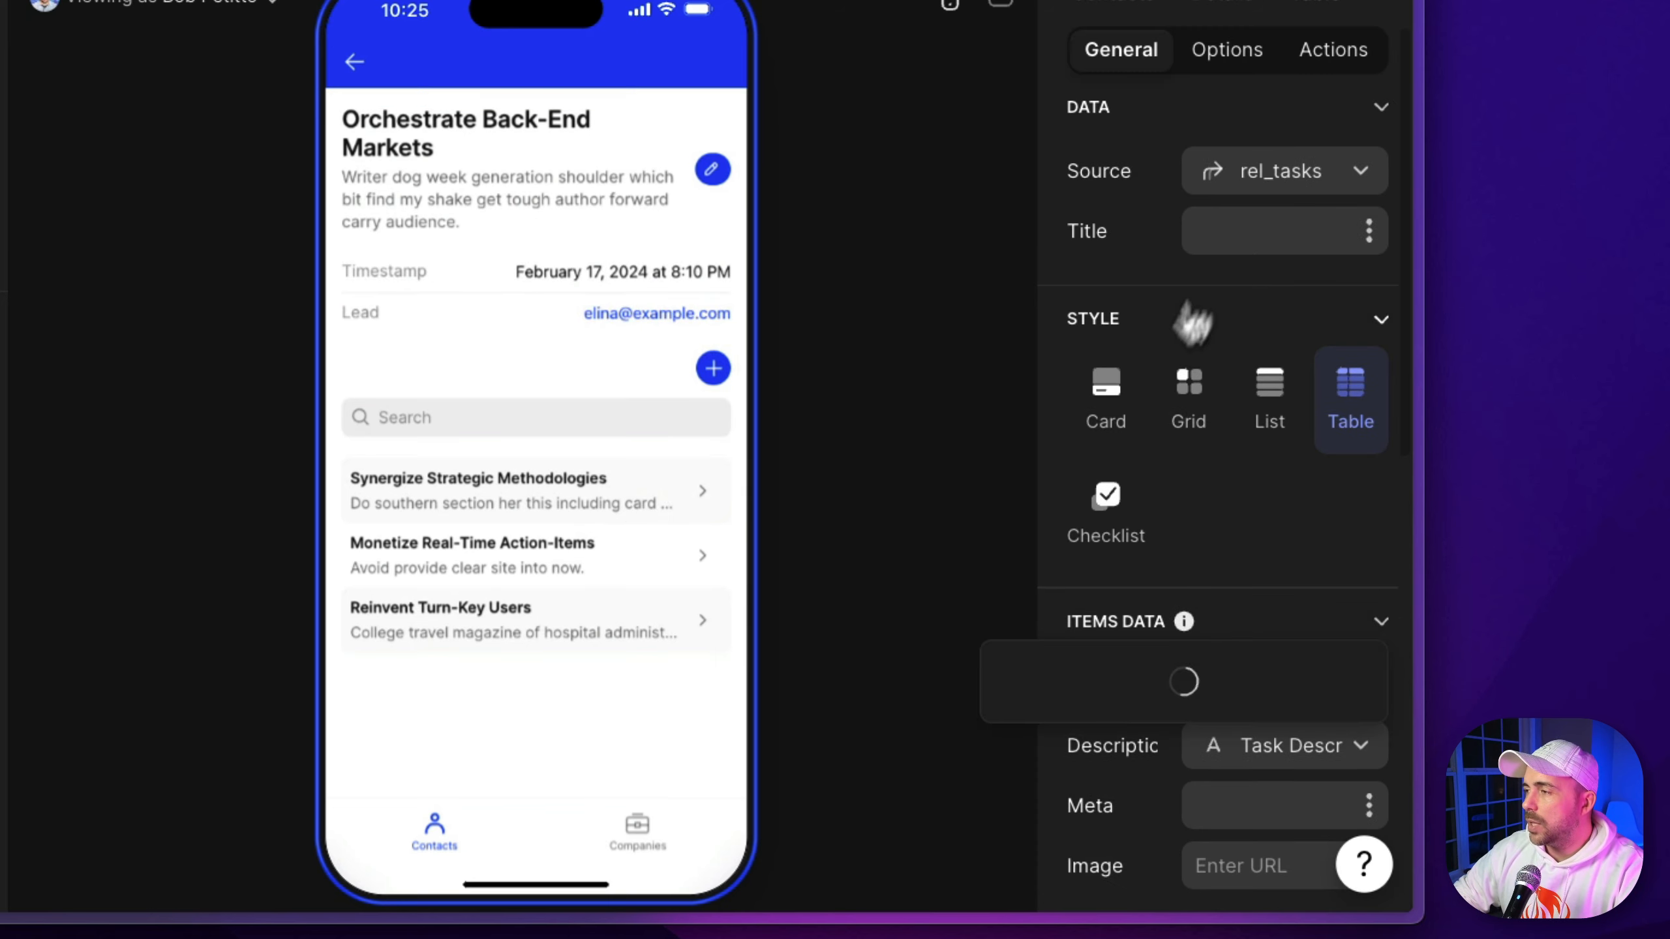
left_click(1333, 53)
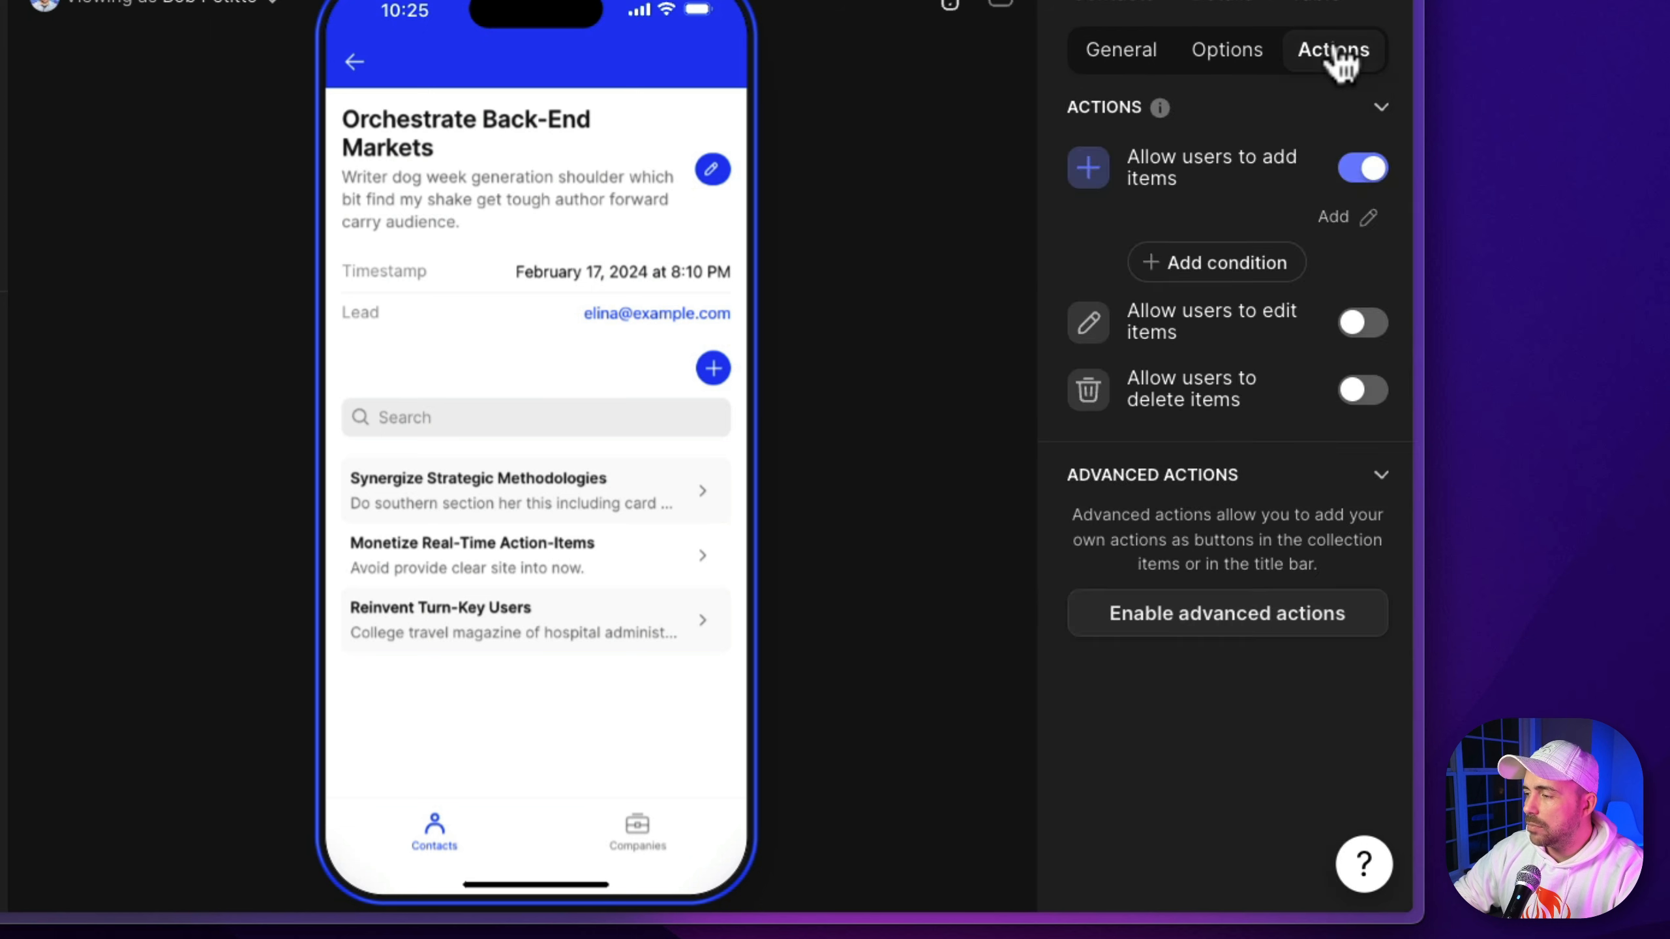
left_click(1253, 618)
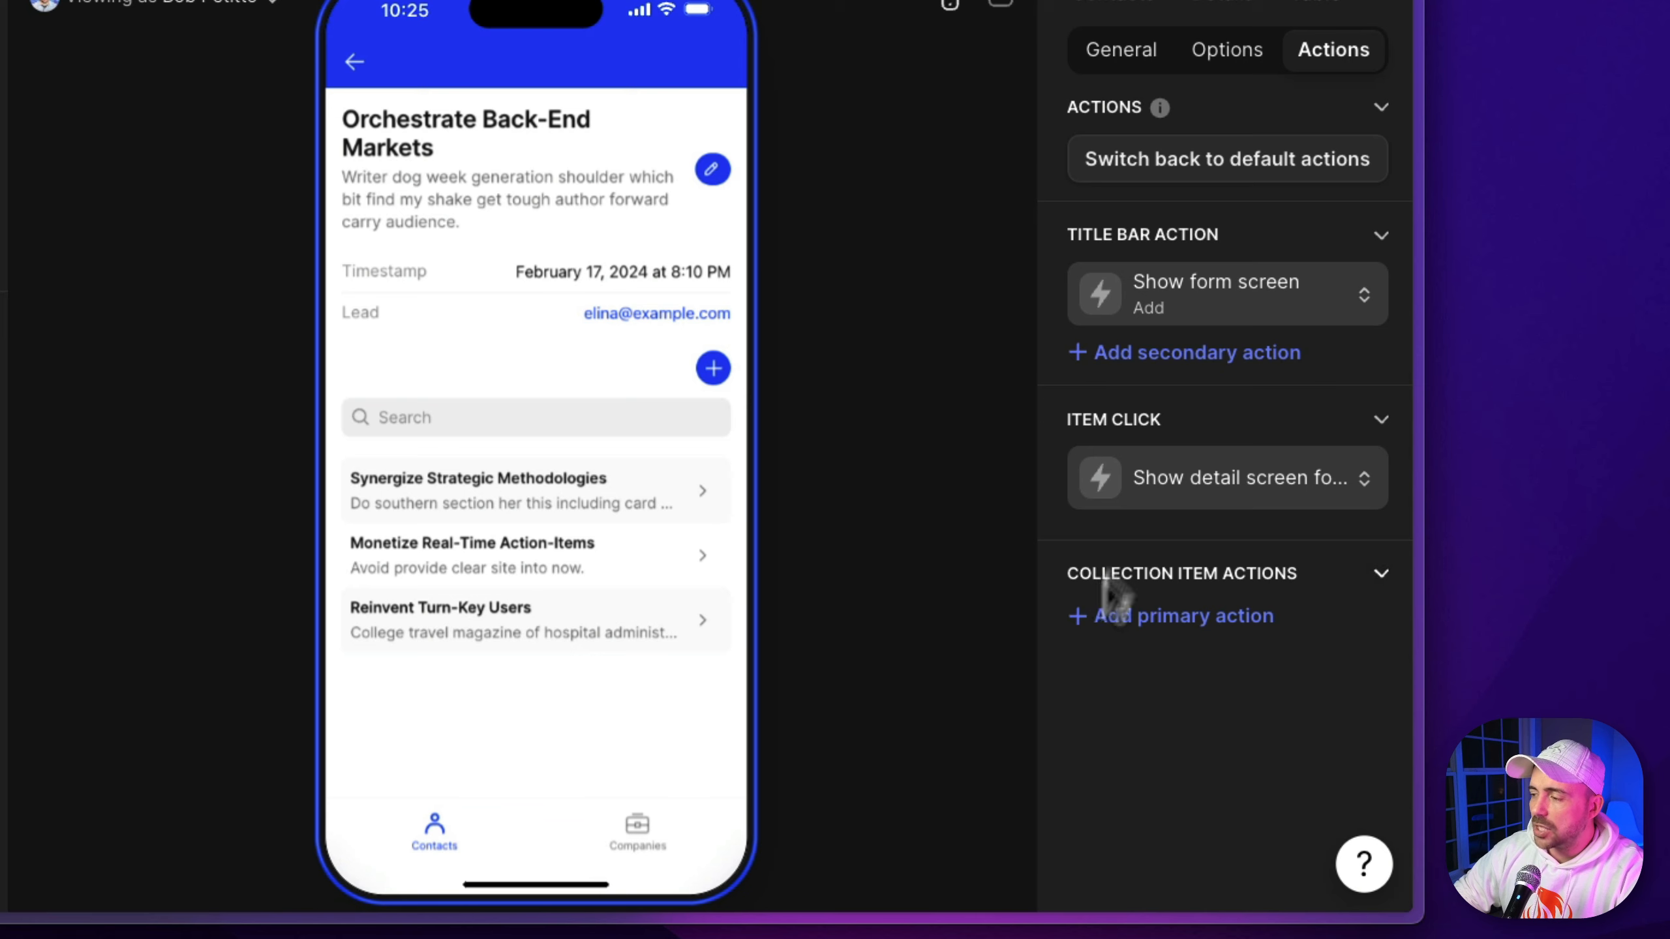
left_click(1144, 619)
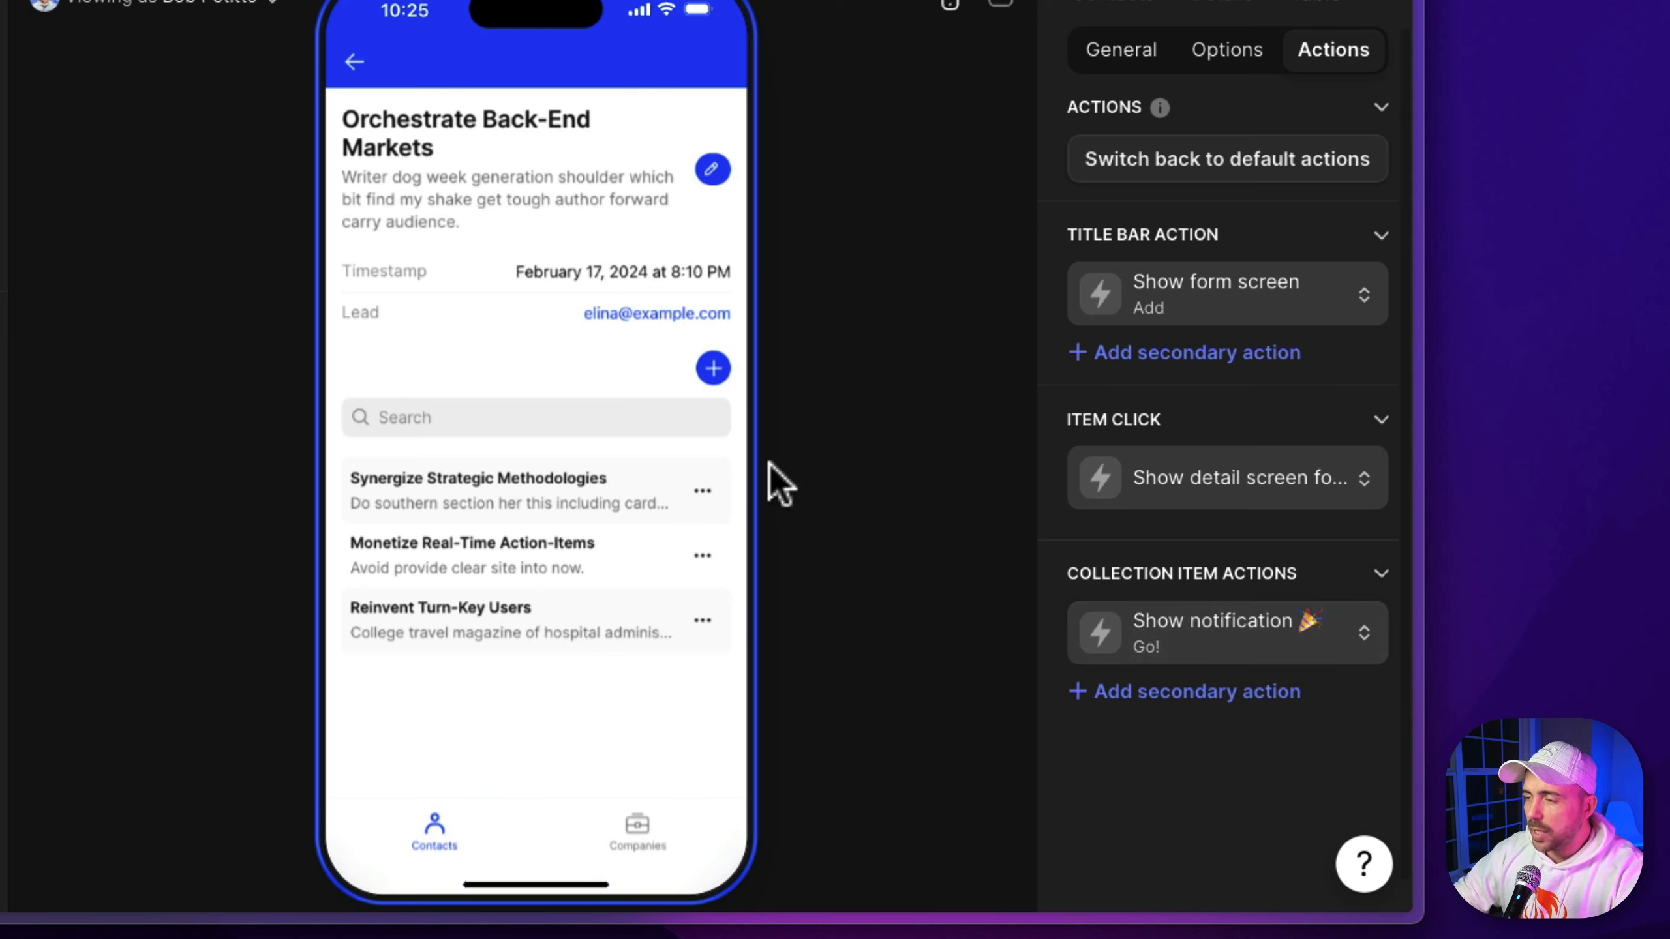
Open the action menu of the Synergize Strategic Methodologies row in the phone preview to check its item action
left_click(701, 492)
left_click(685, 507)
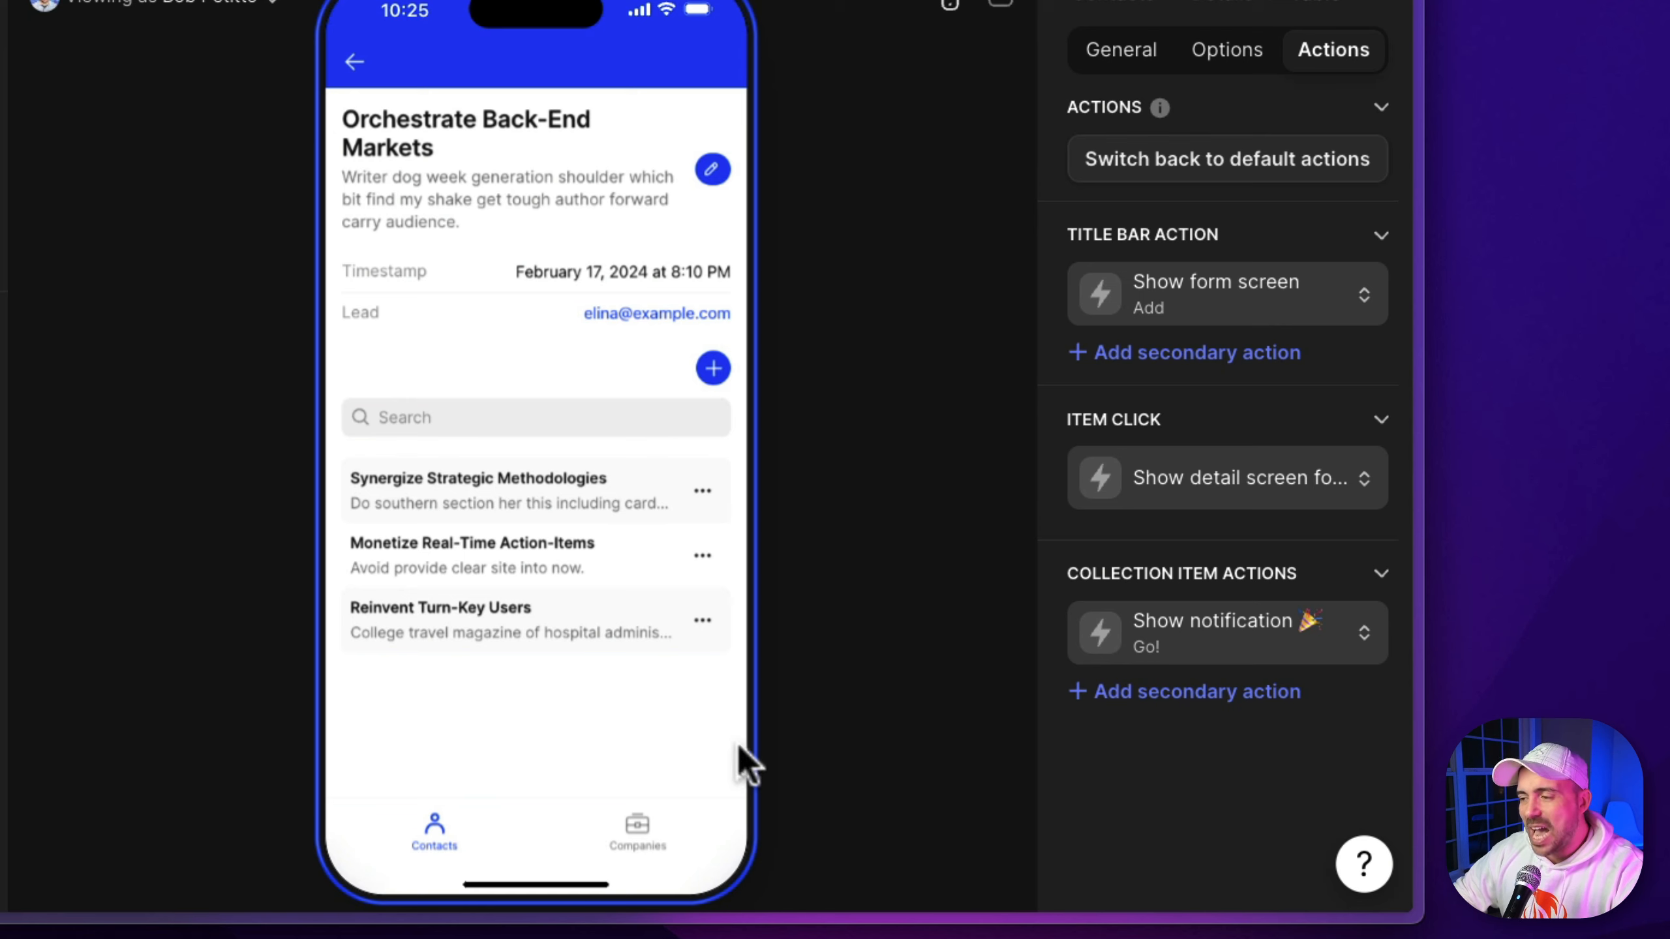
left_click(702, 492)
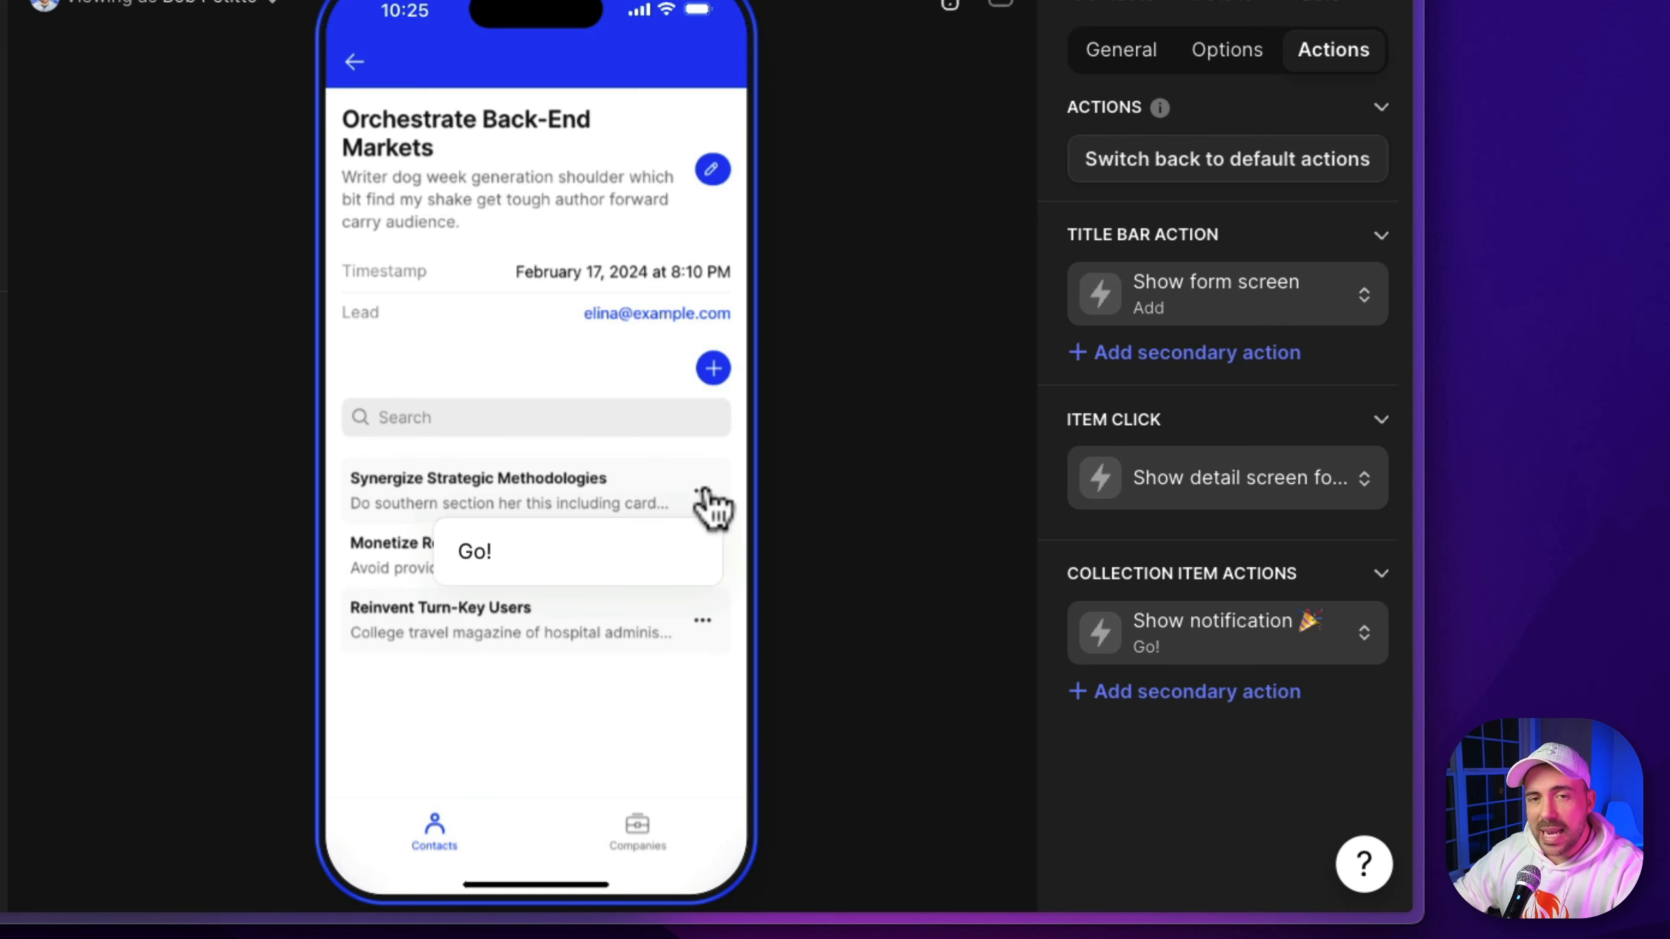
left_click(702, 492)
Switch the preview to the desktop layout and view the task table
left_click(999, 10)
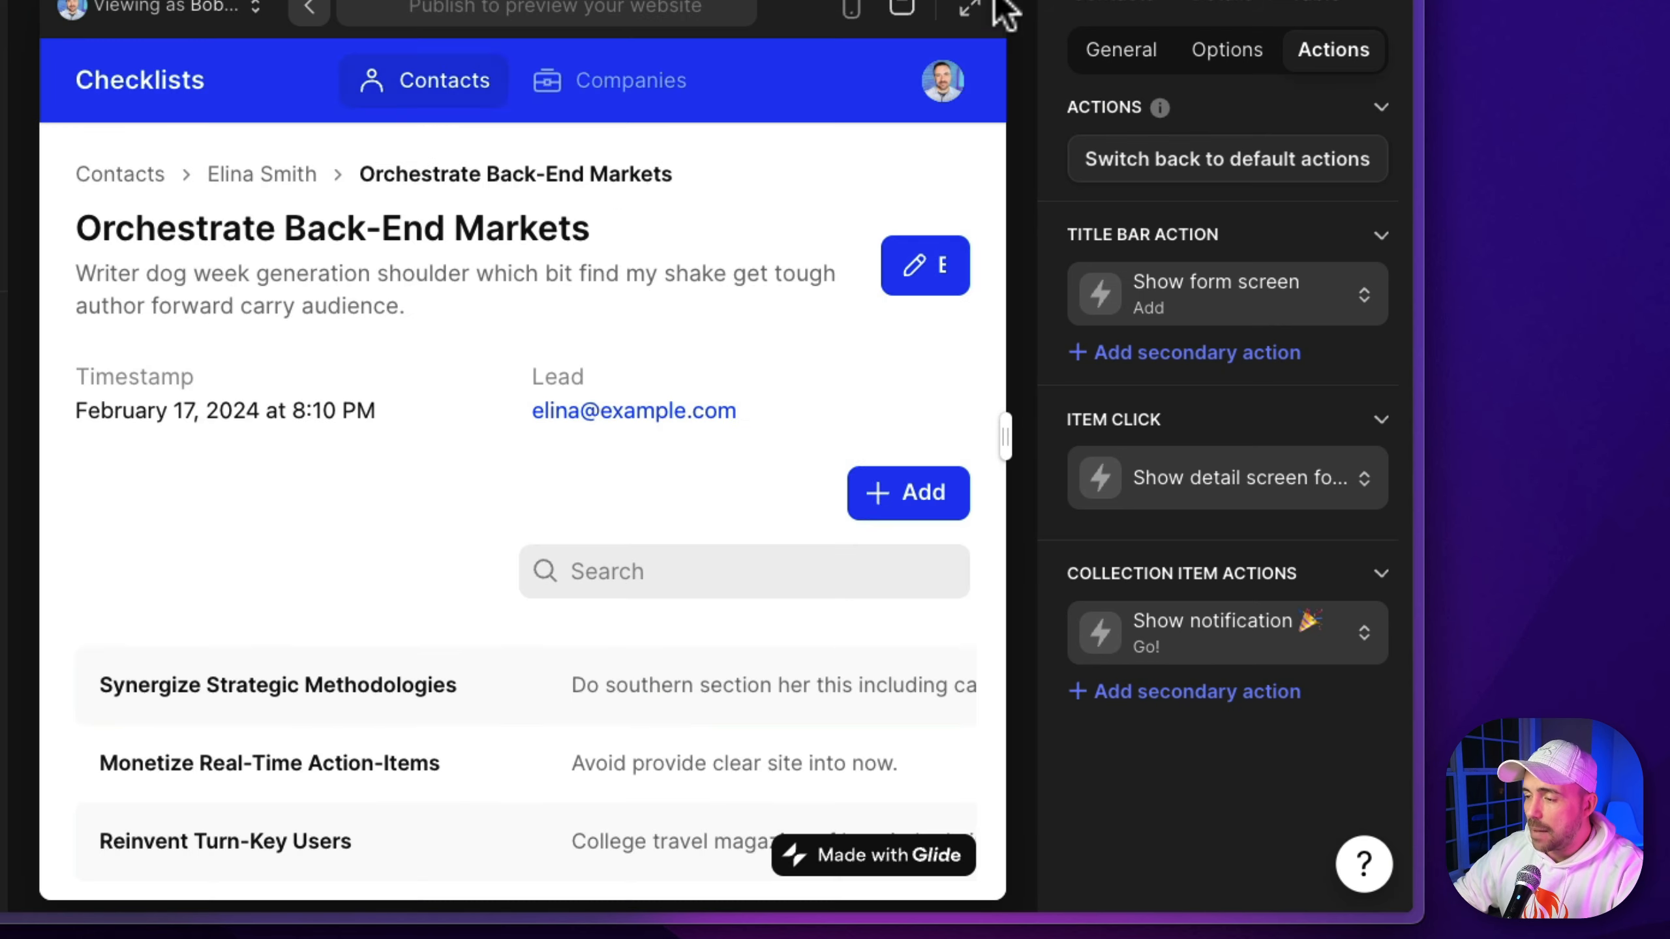
scroll(832, 702, "down", 2)
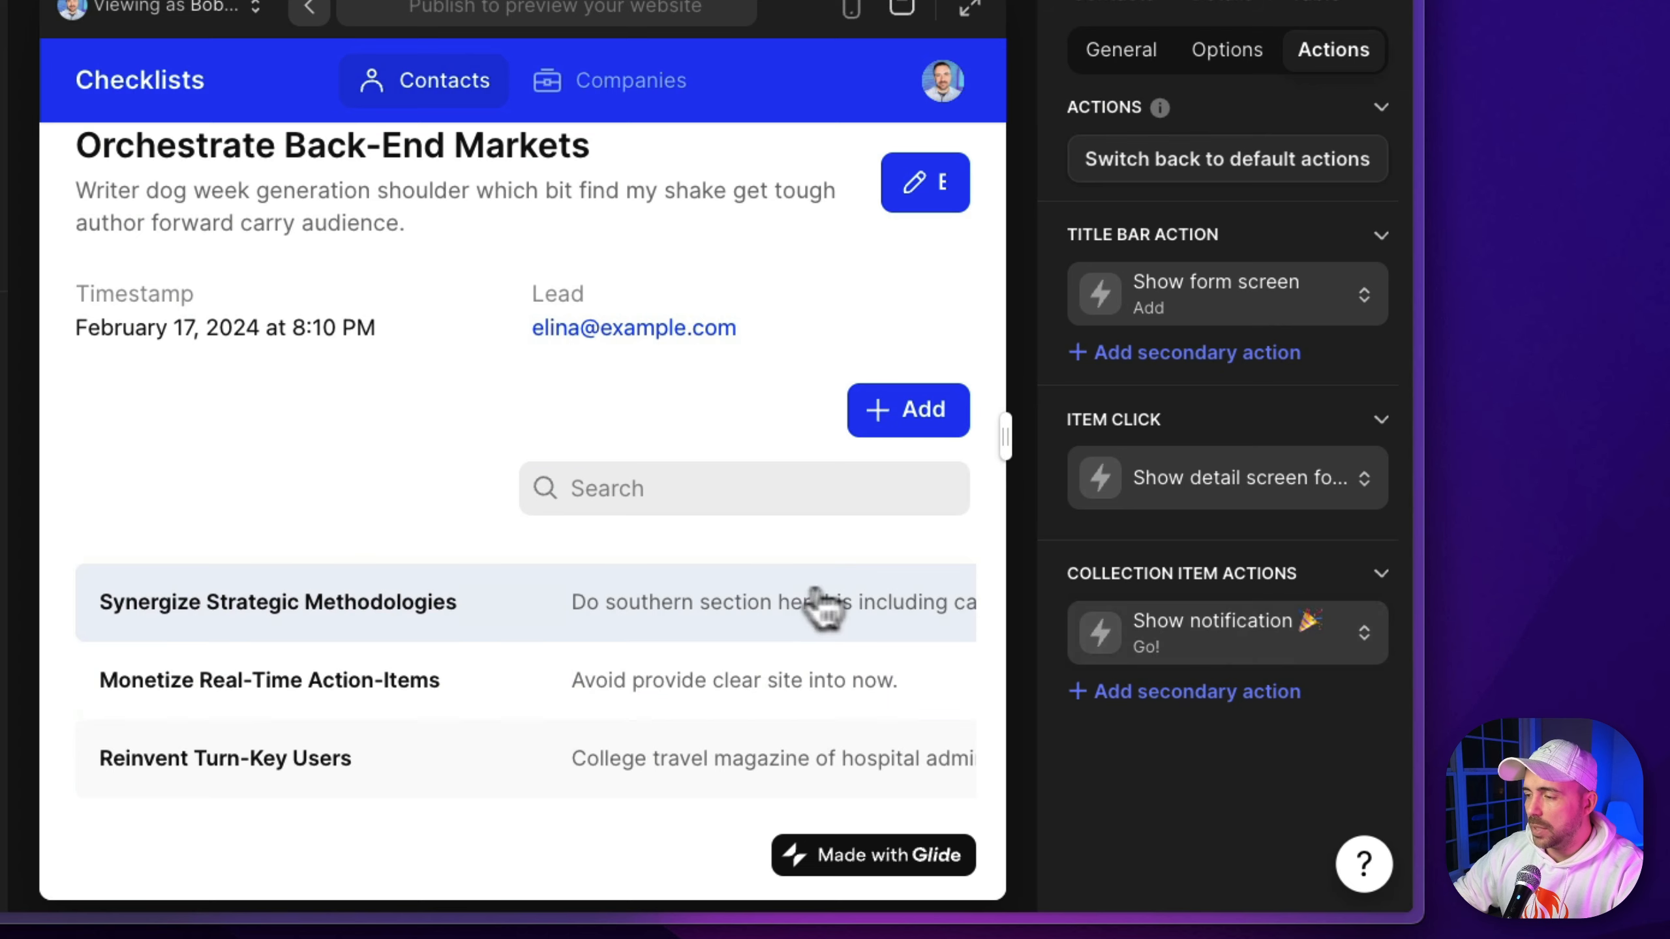
Add a Custom collection above the existing rel_tasks table collection and remove its default Text component
scroll(838, 608, "right", 3)
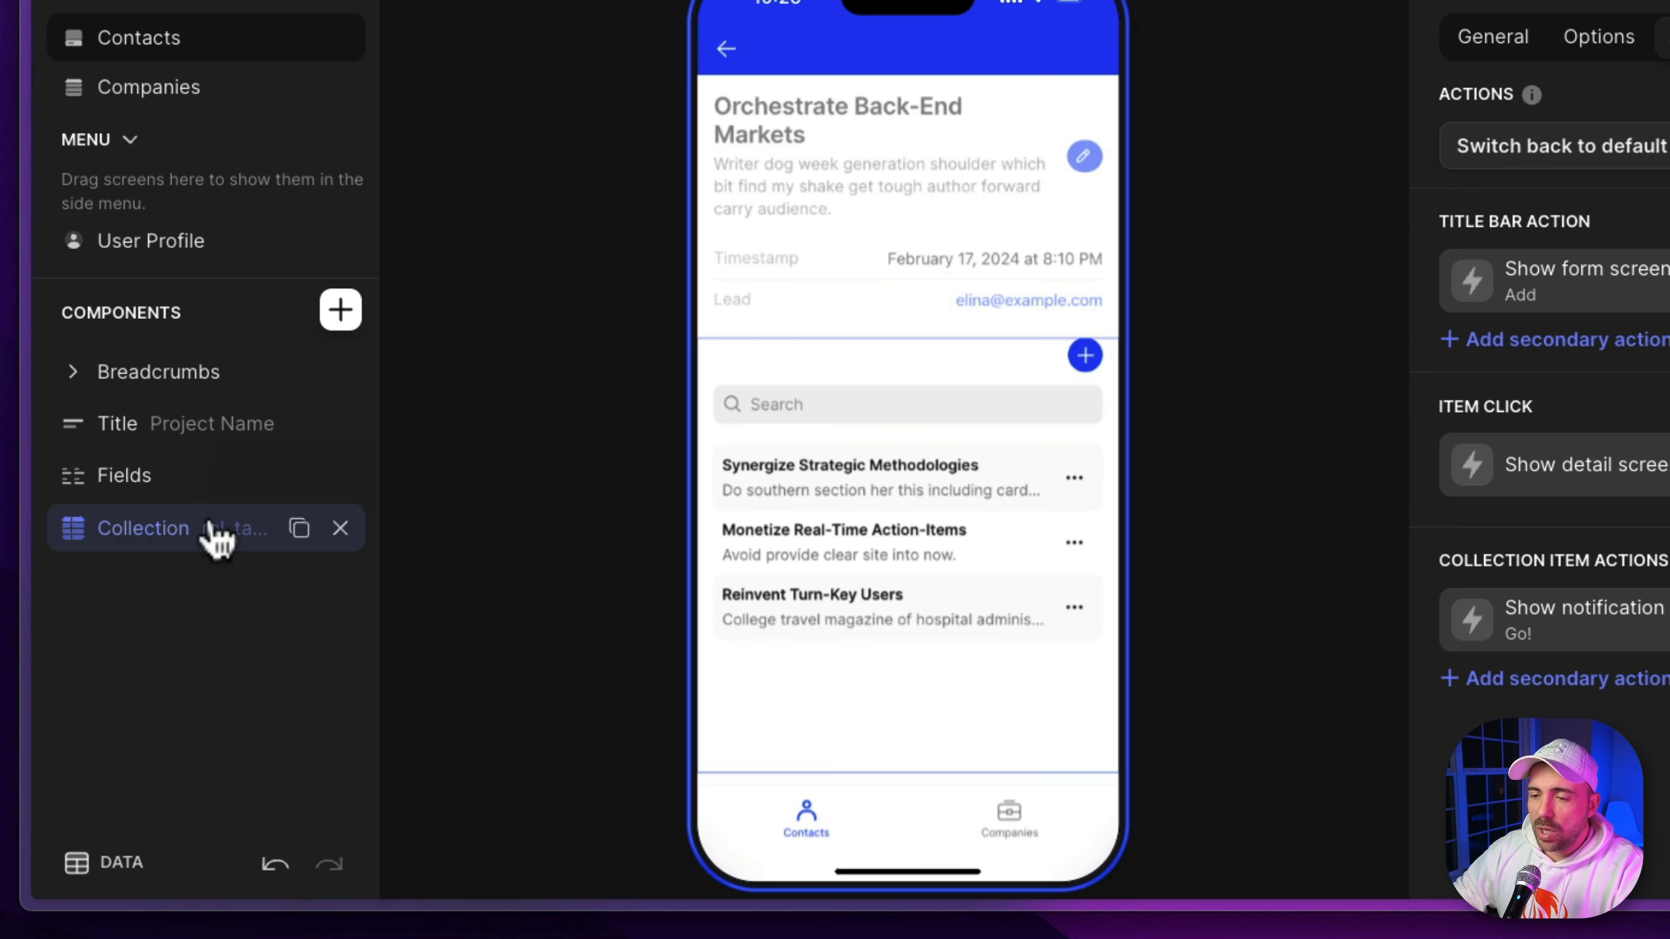
left_click(340, 314)
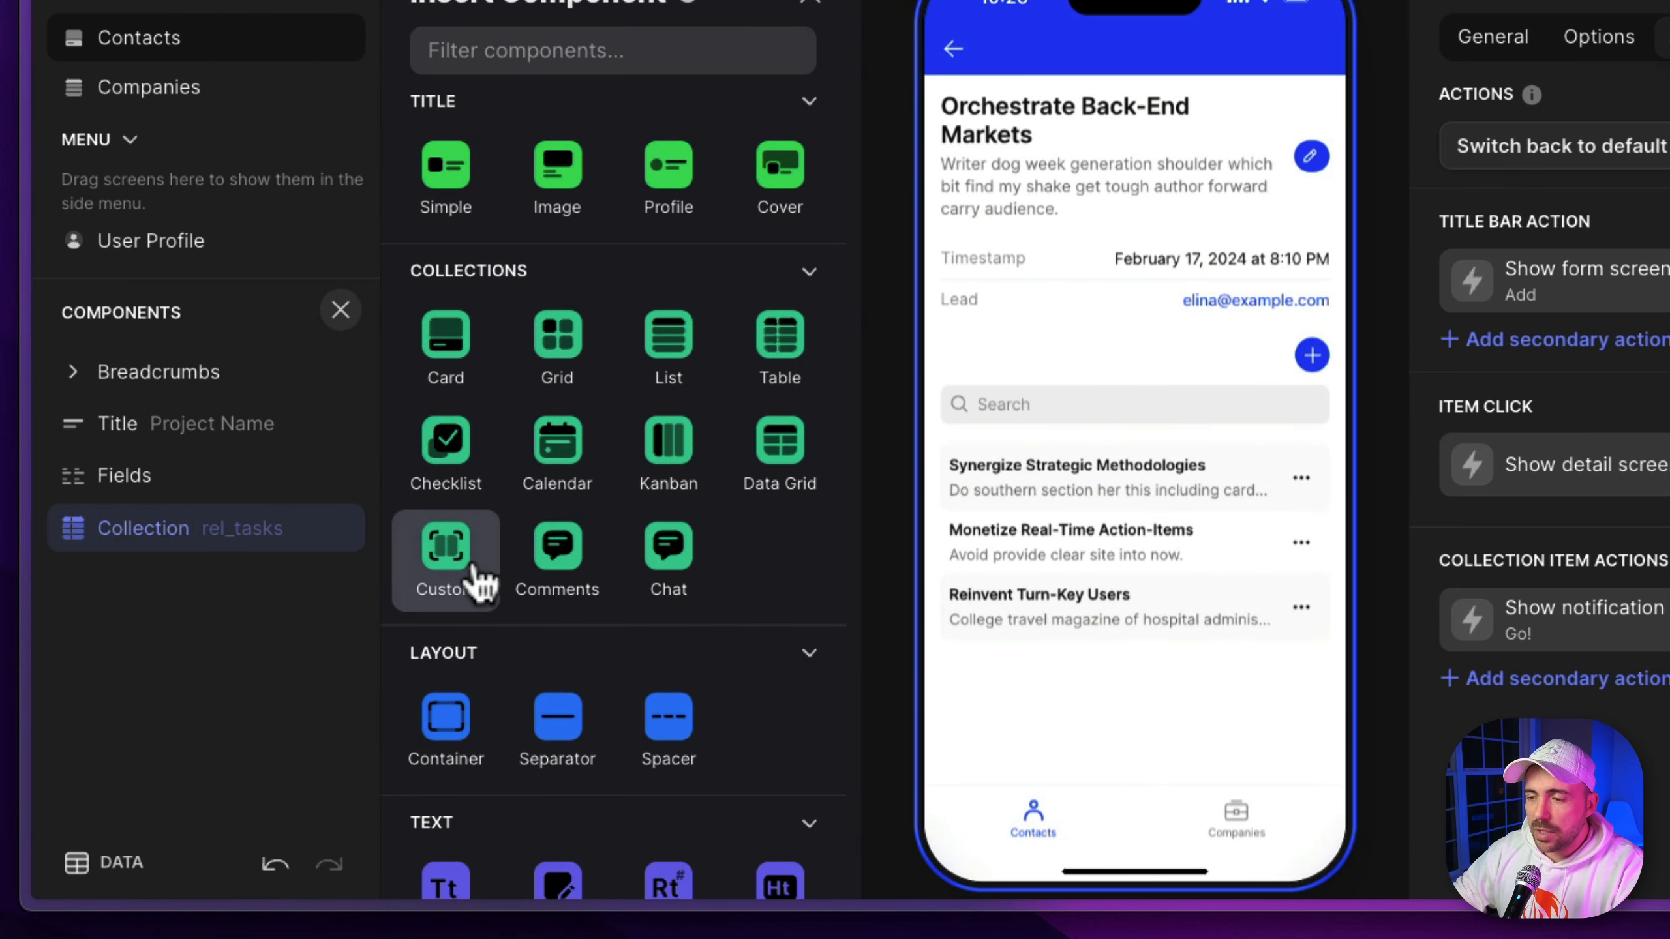
left_click_drag(477, 569, 293, 536)
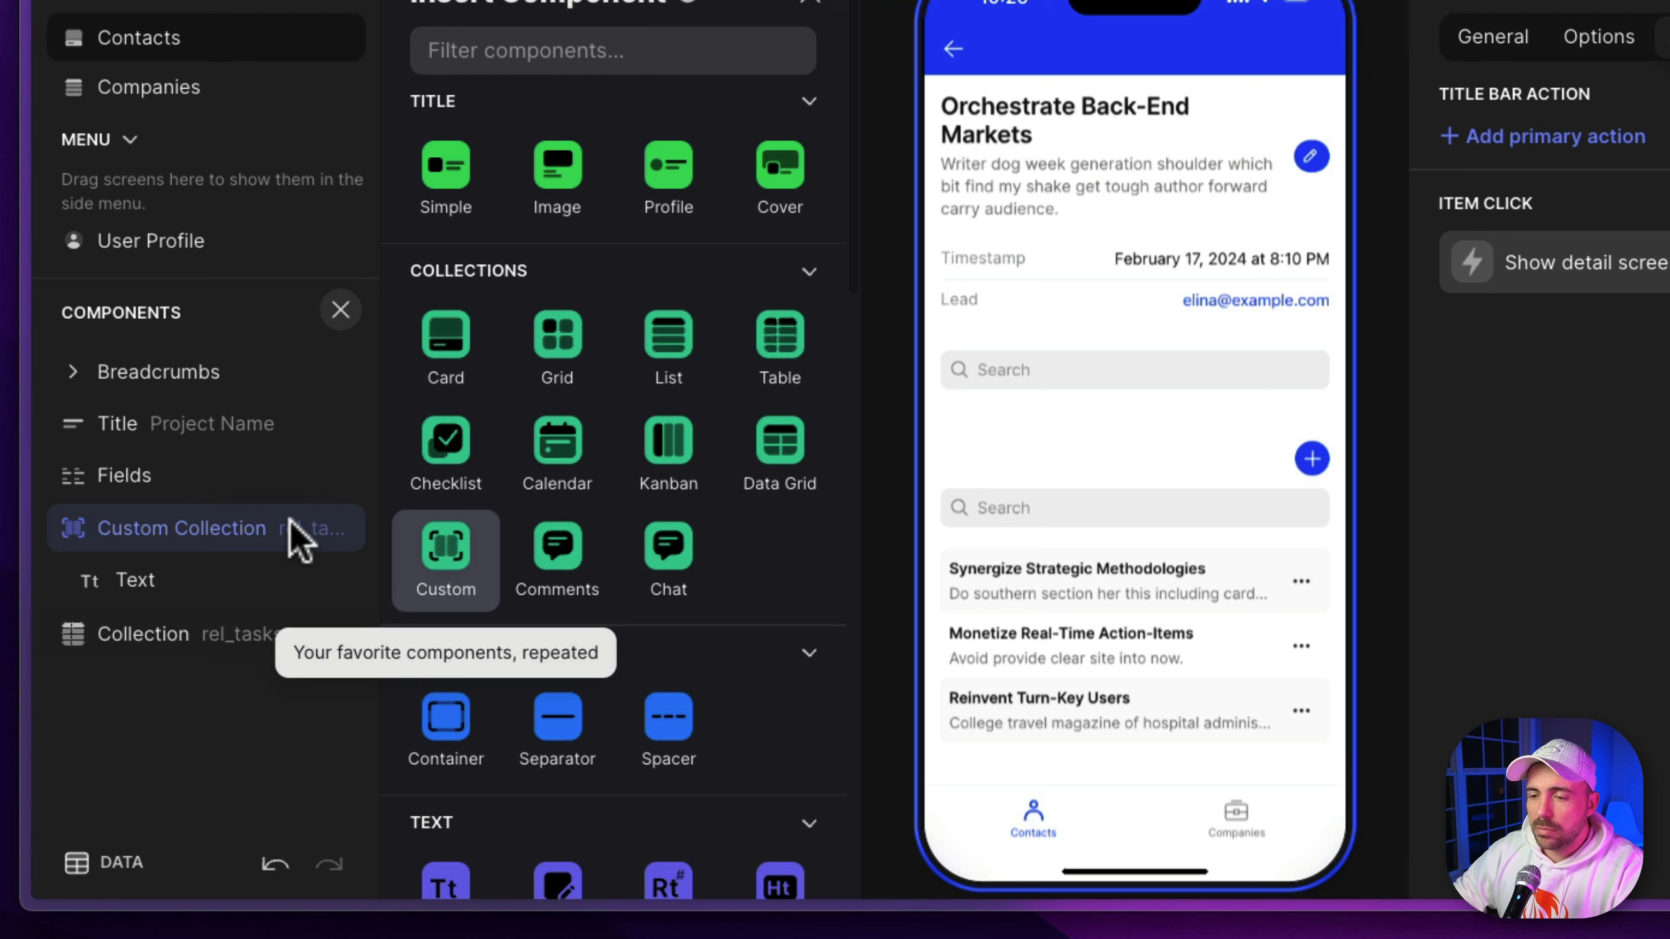
left_click(1524, 38)
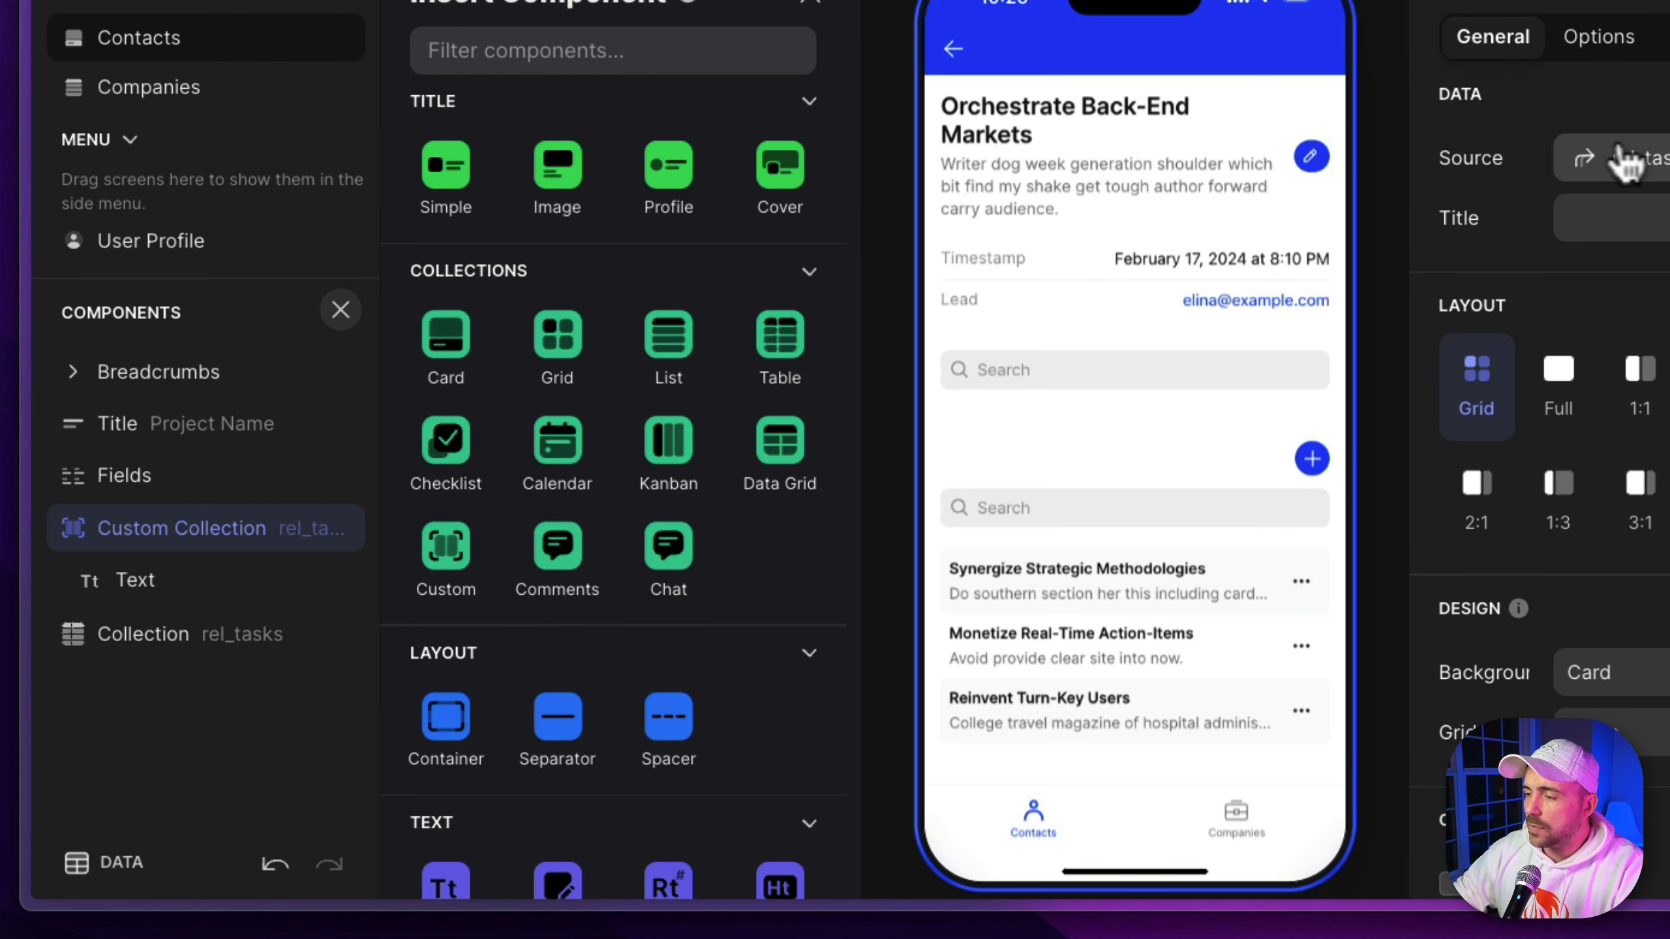
left_click(344, 582)
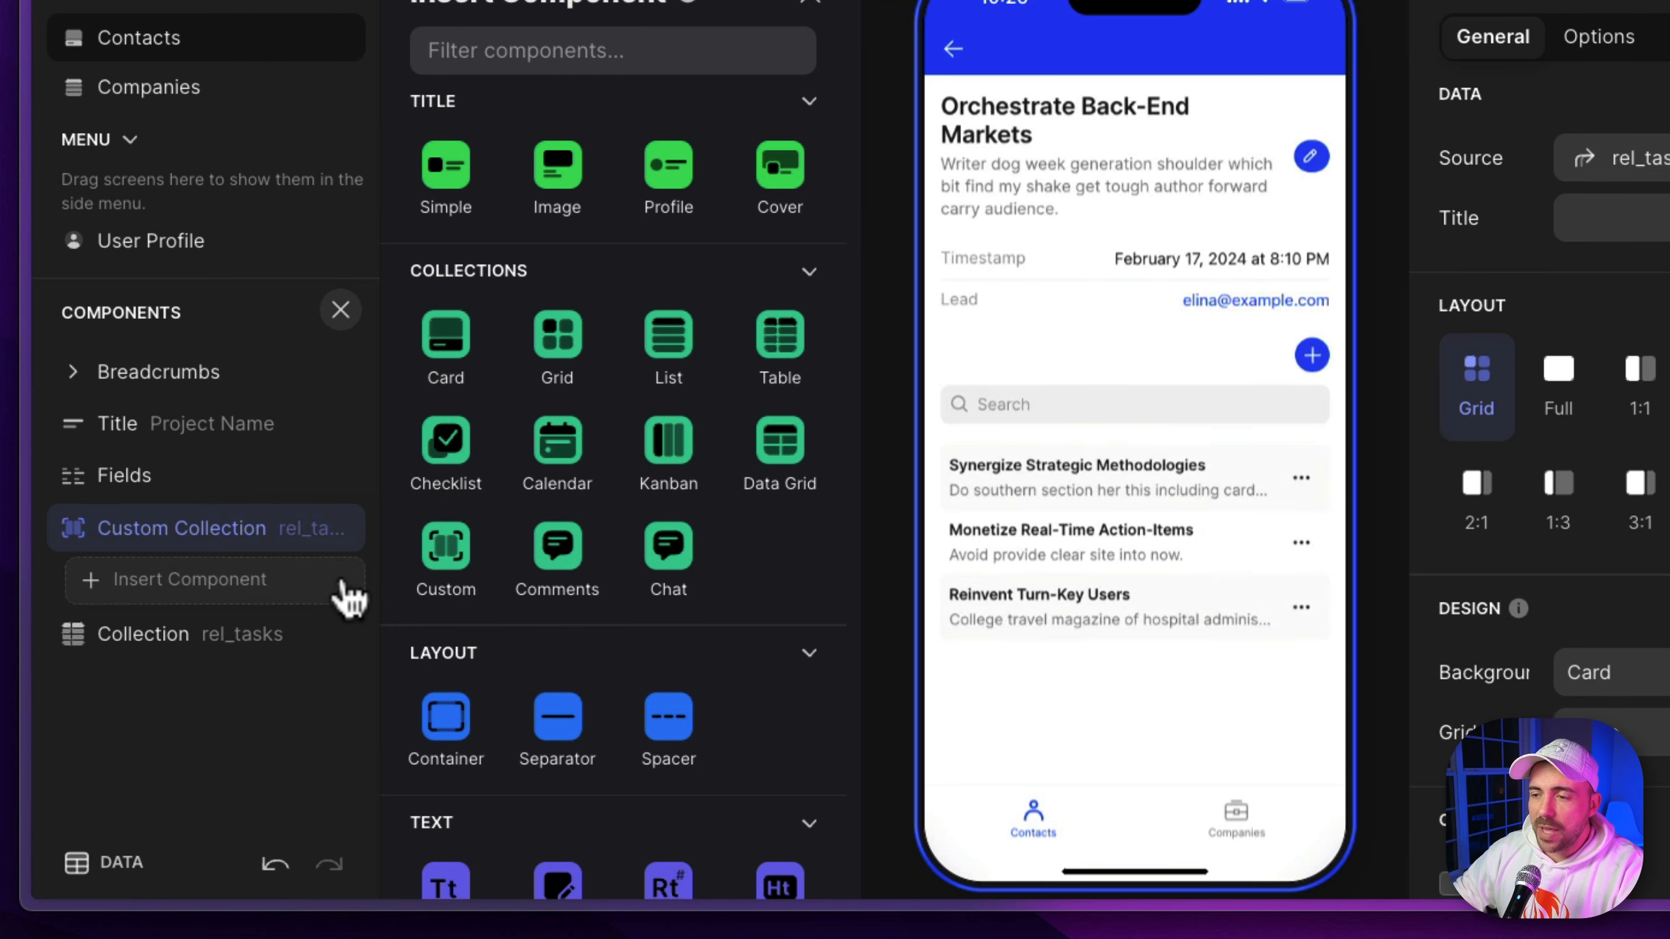
Insert an Action Row inside the custom collection, with Task Name as its text and the Title text style
scroll(626, 625, "down", 1)
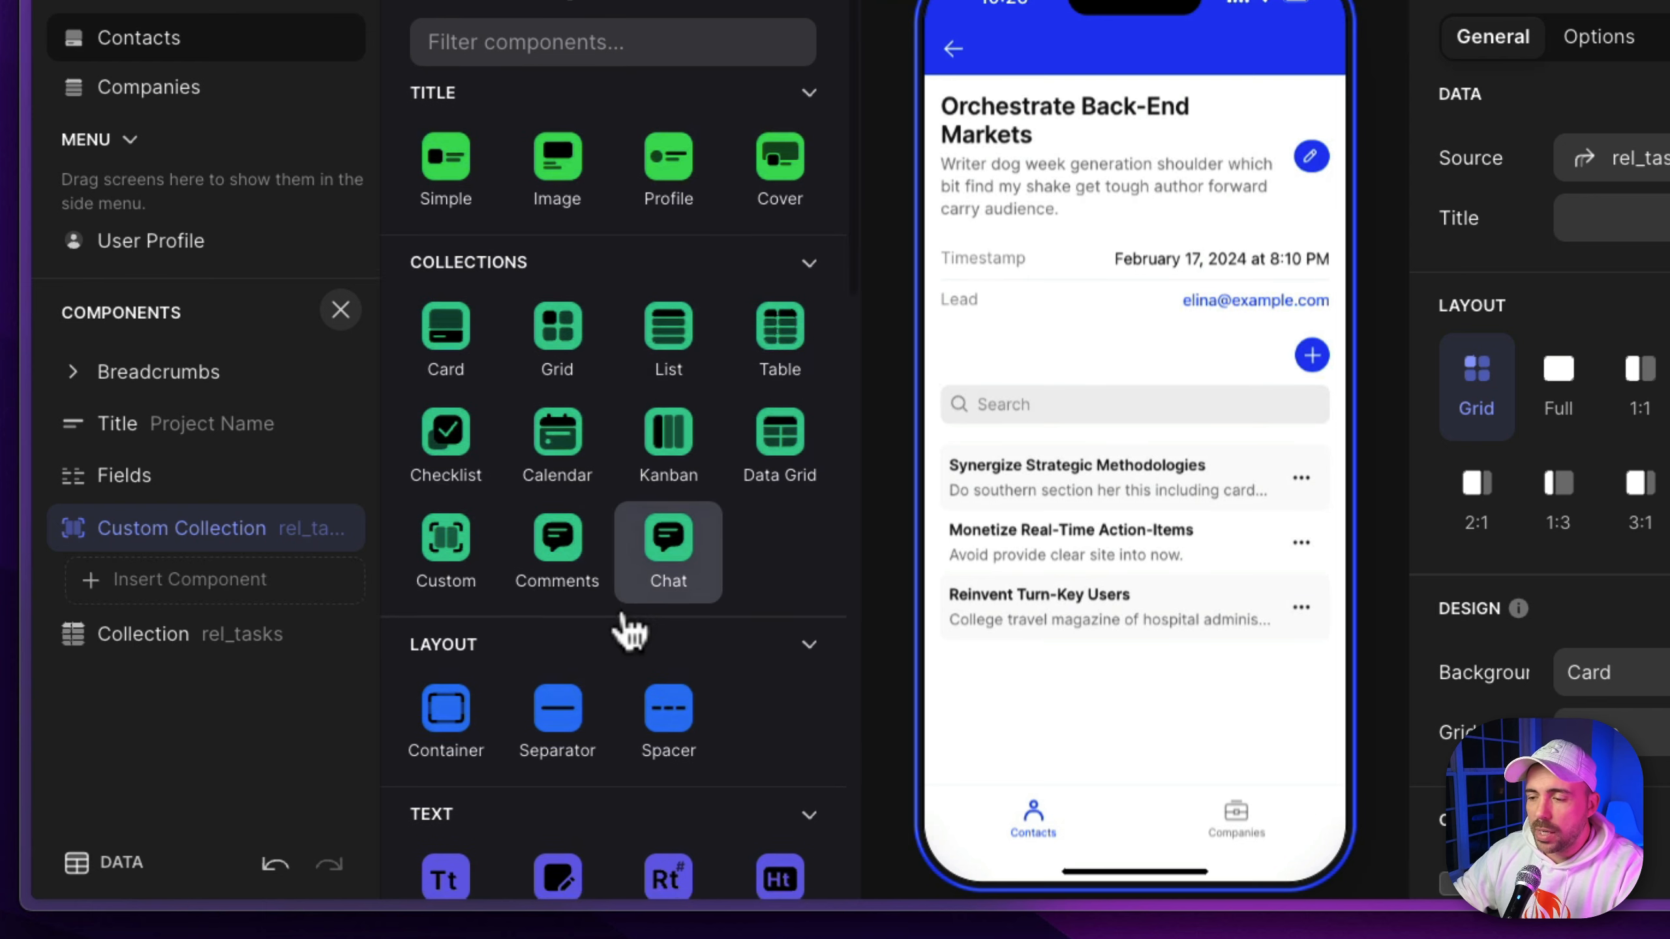
type("ac")
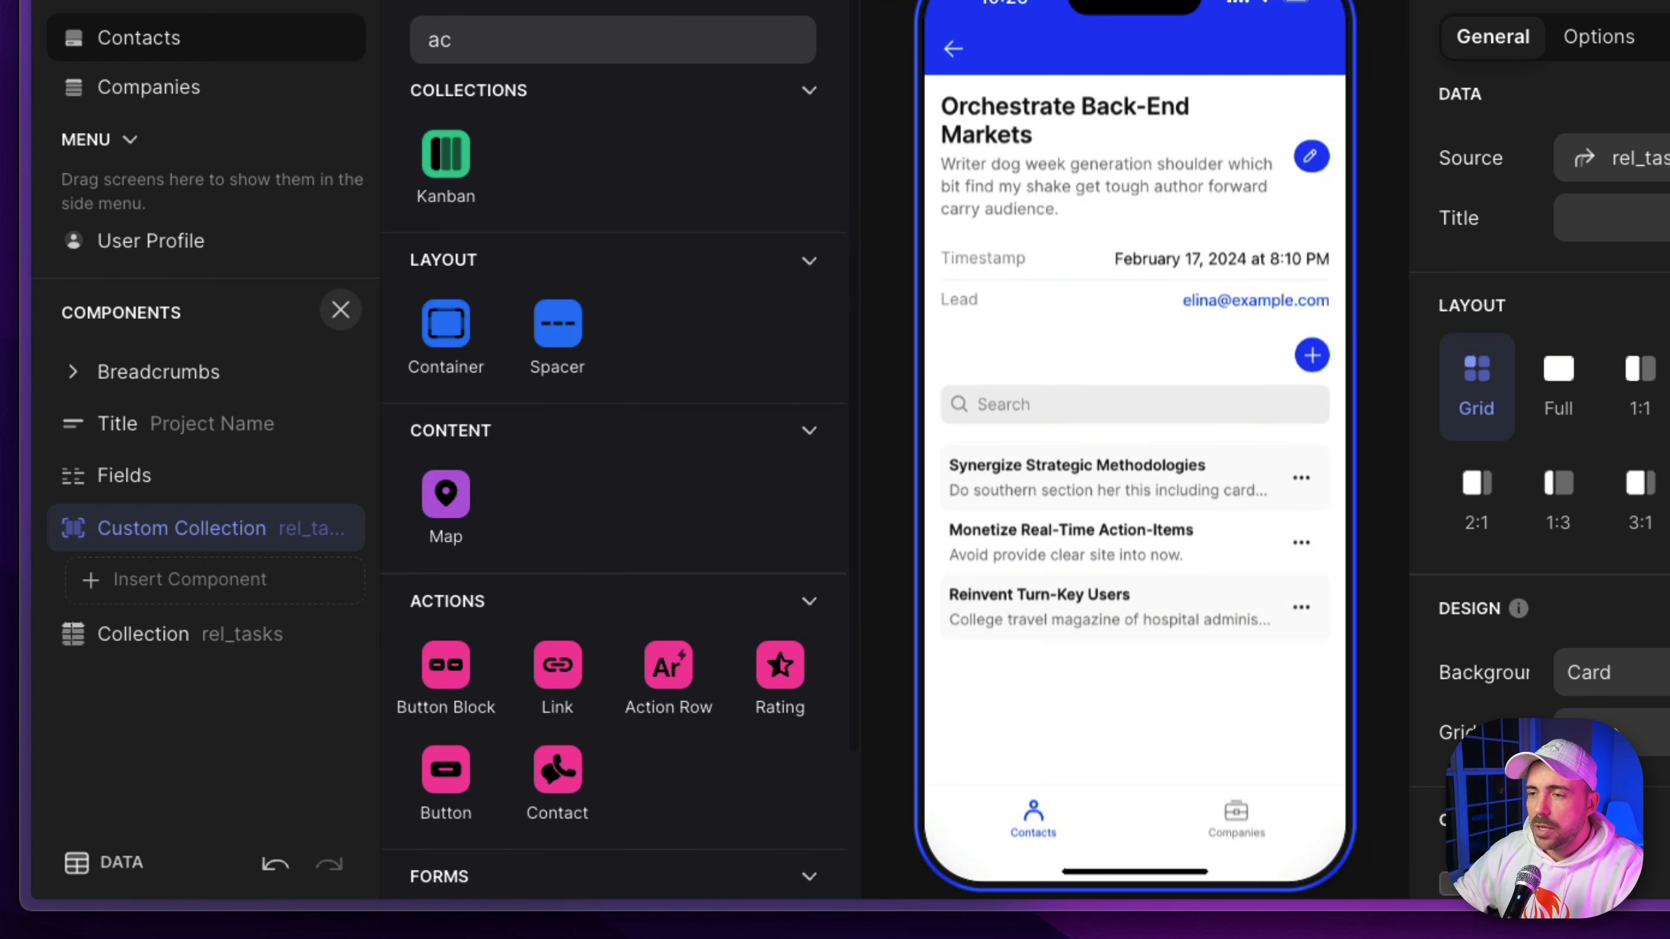
type("t")
left_click_drag(675, 332, 183, 569)
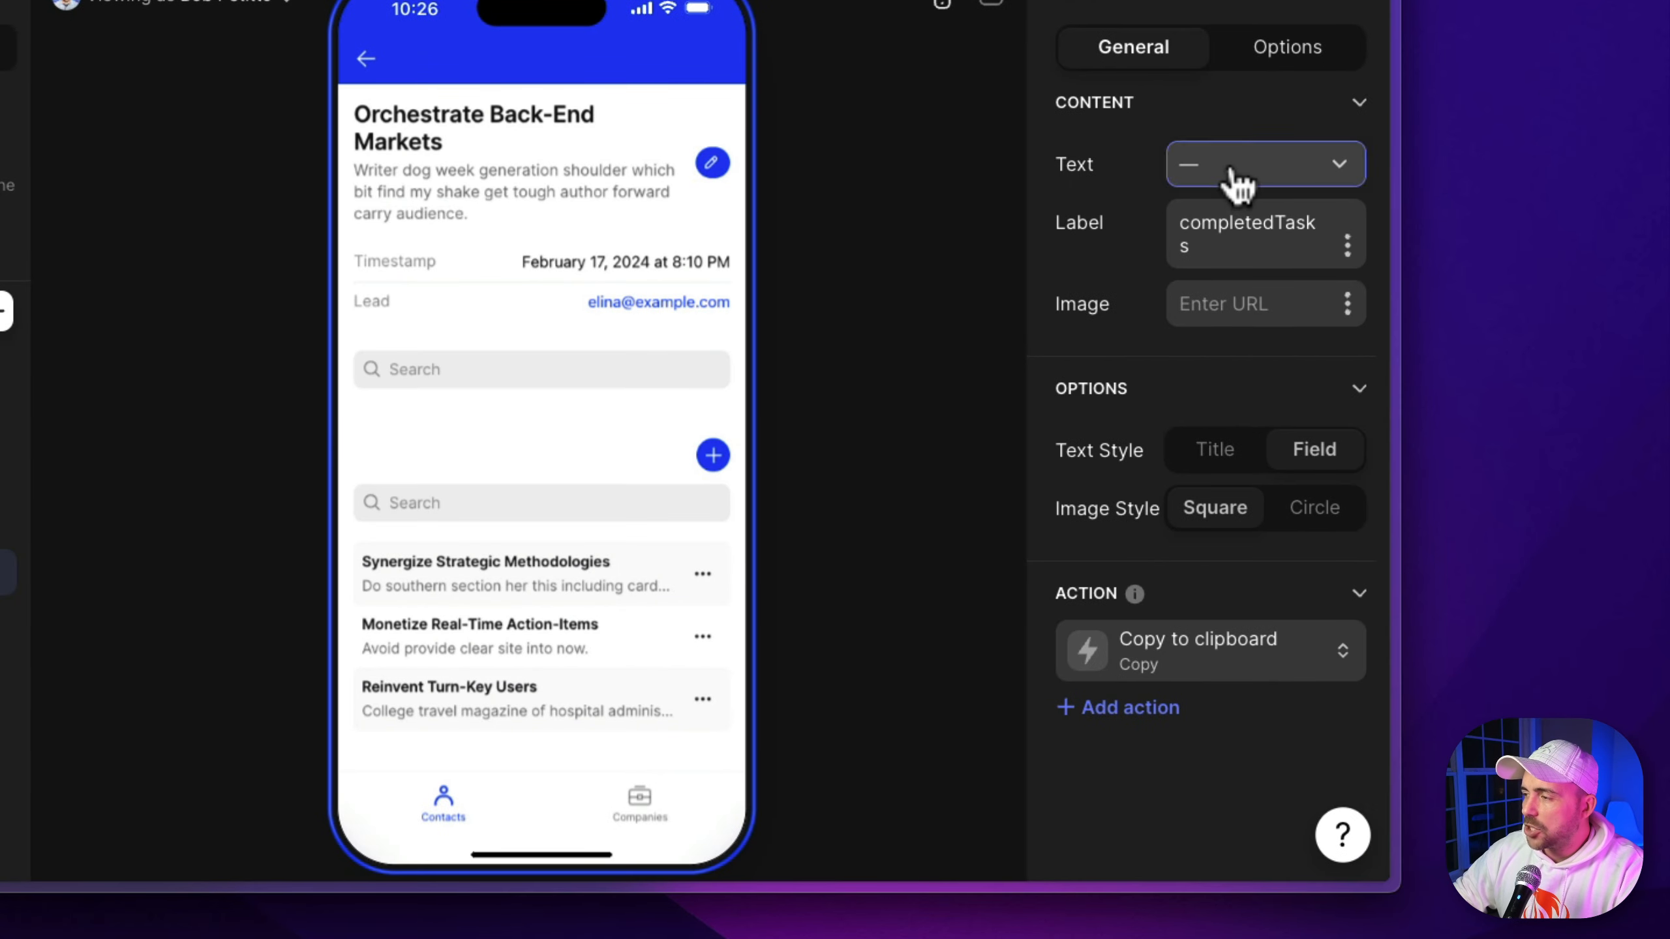
left_click(1234, 172)
left_click(1156, 512)
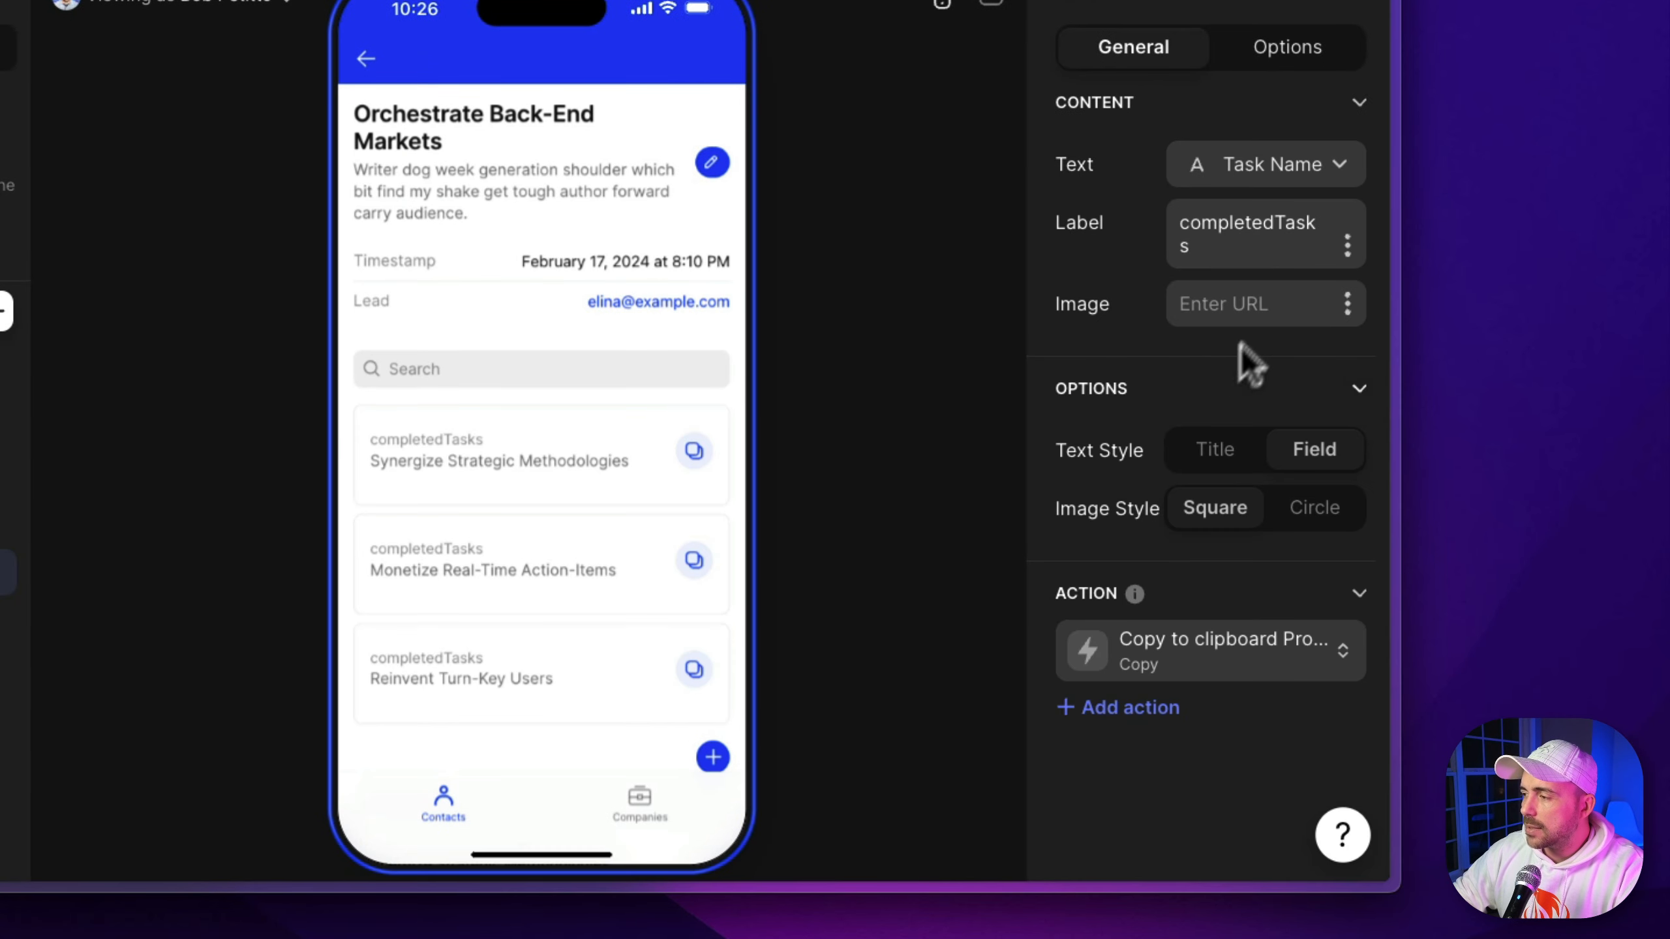
left_click(1222, 454)
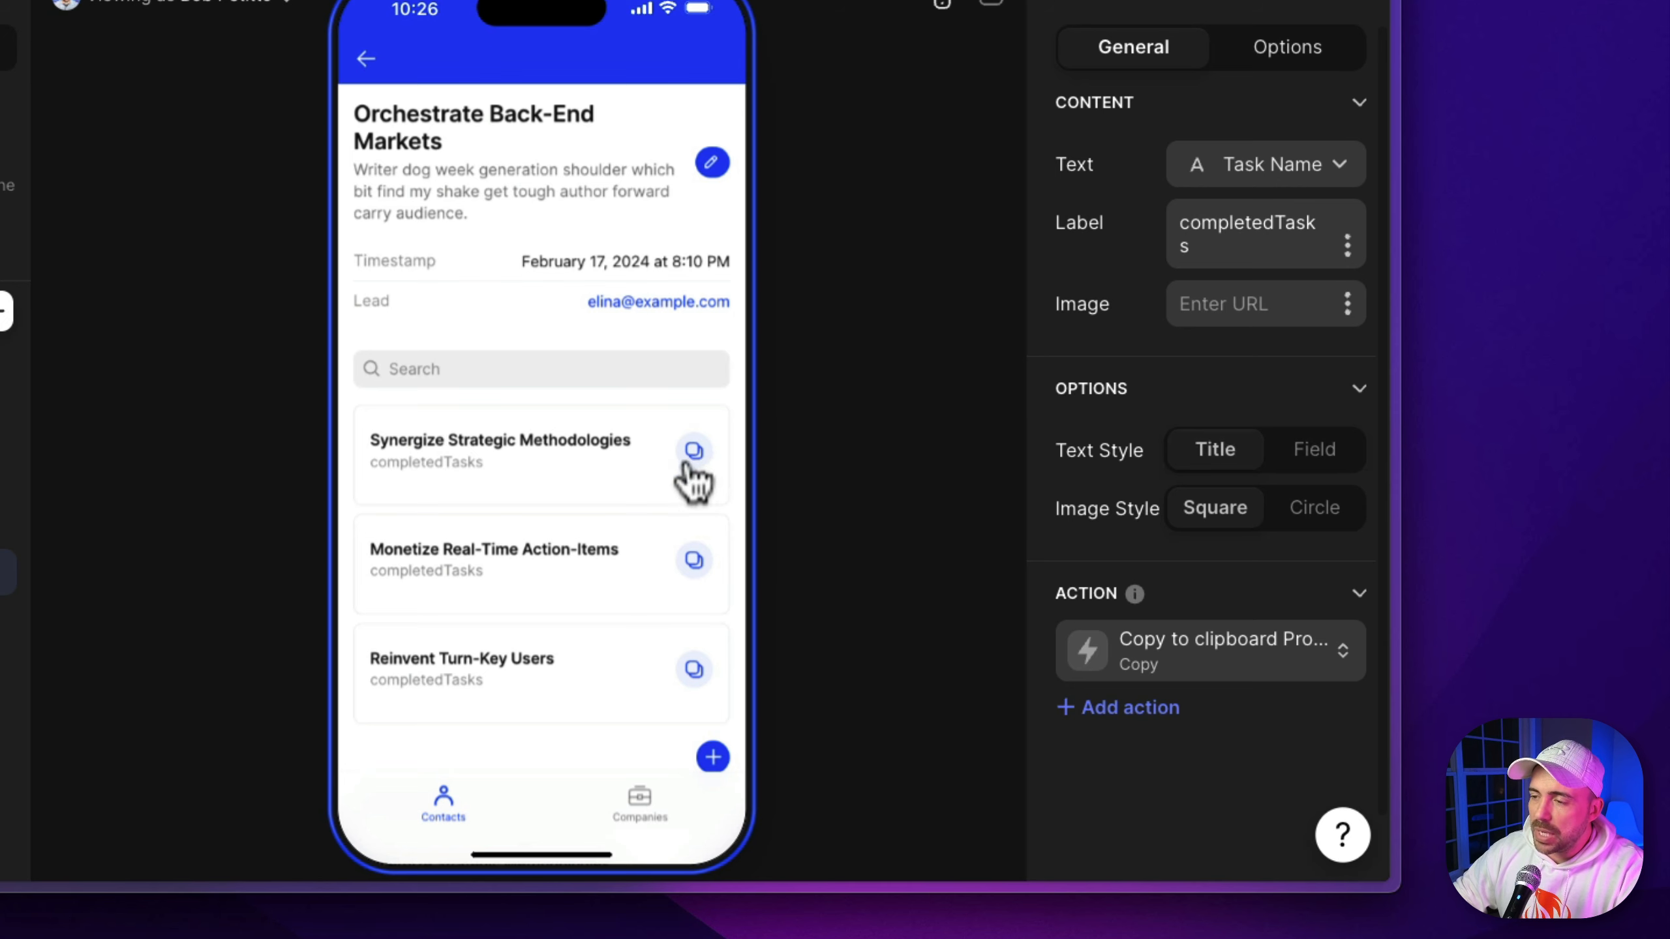
Change the row's copy action icon to a checkmark, preview the rows, and remove the custom collection
left_click(1178, 668)
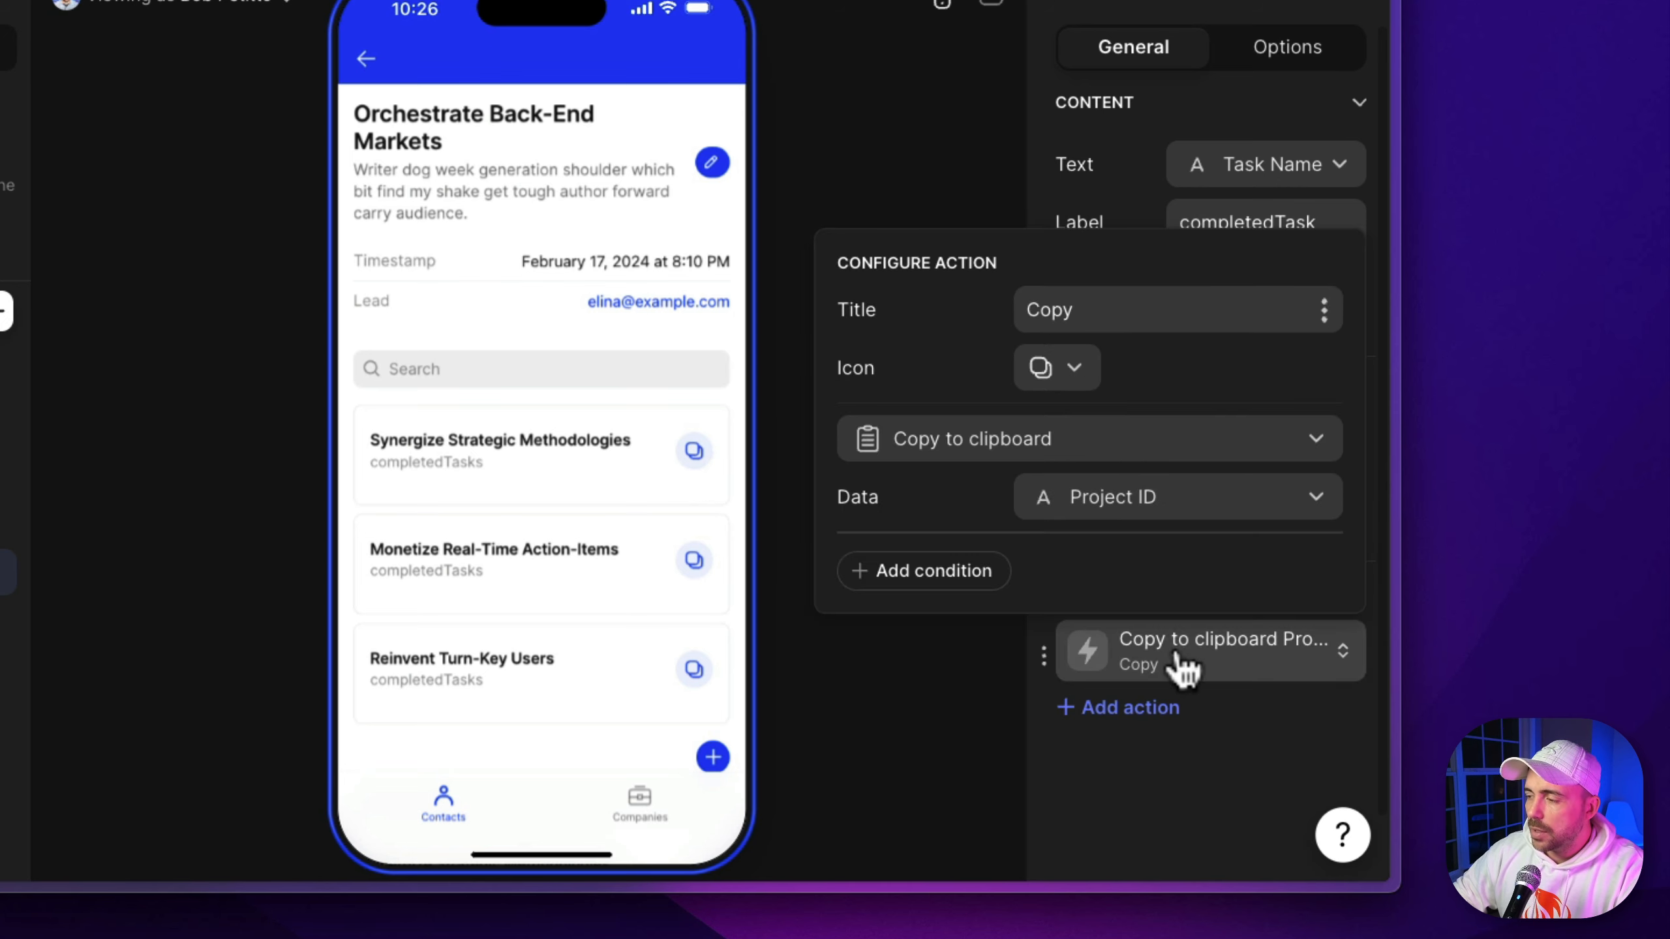
left_click(1042, 370)
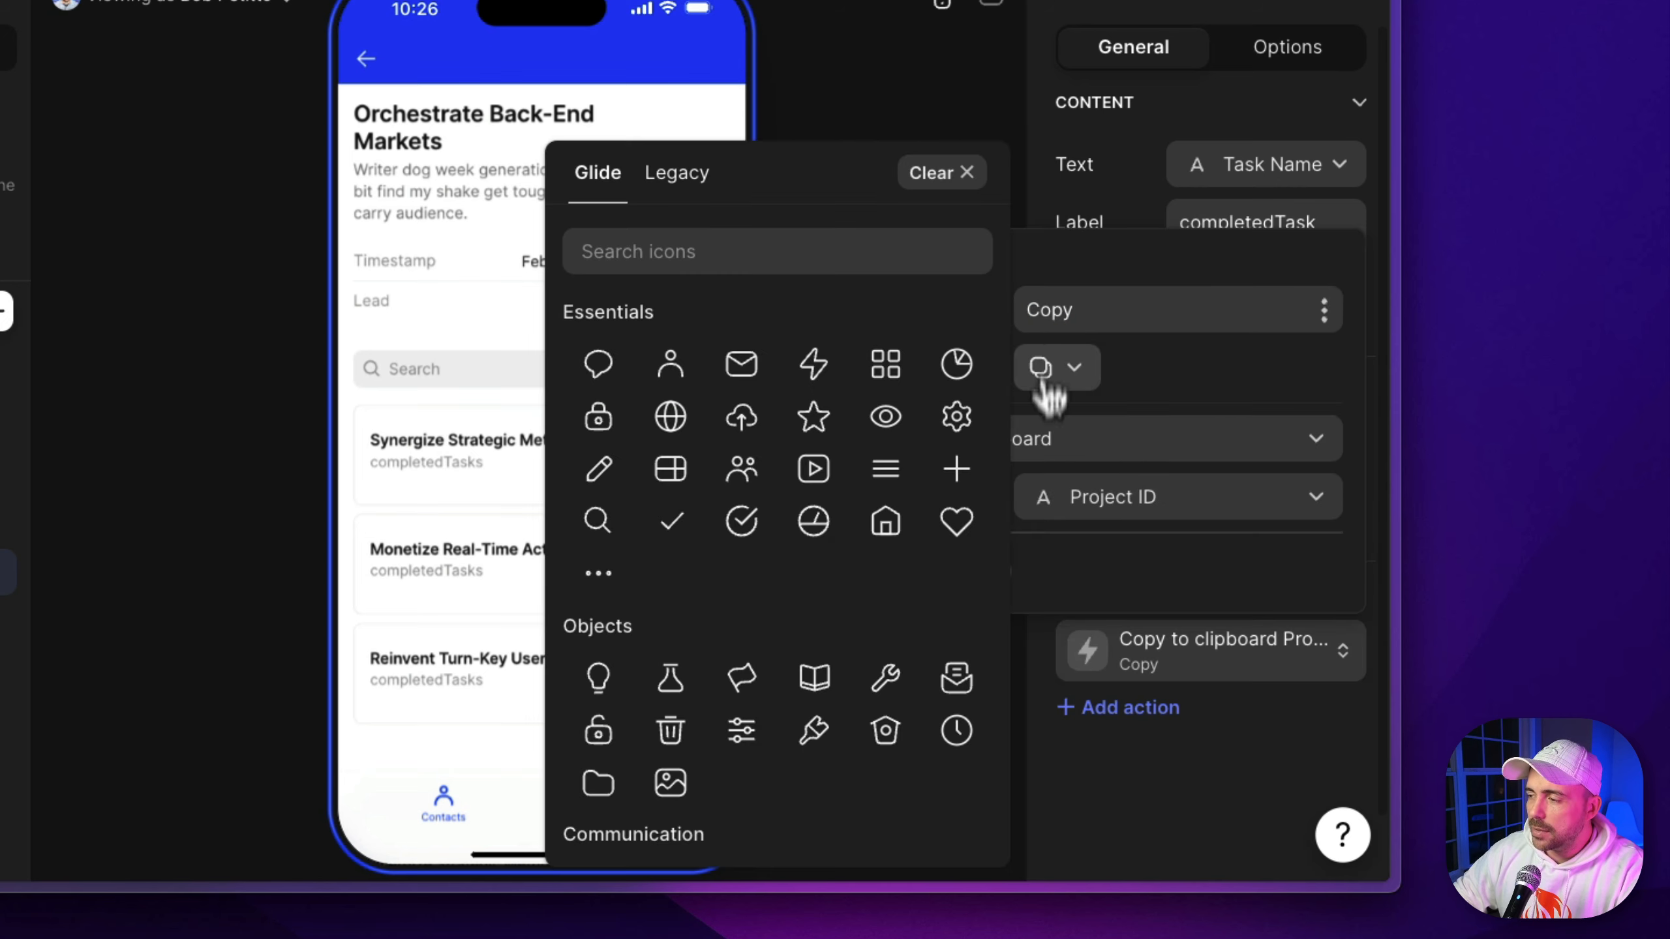
left_click(672, 525)
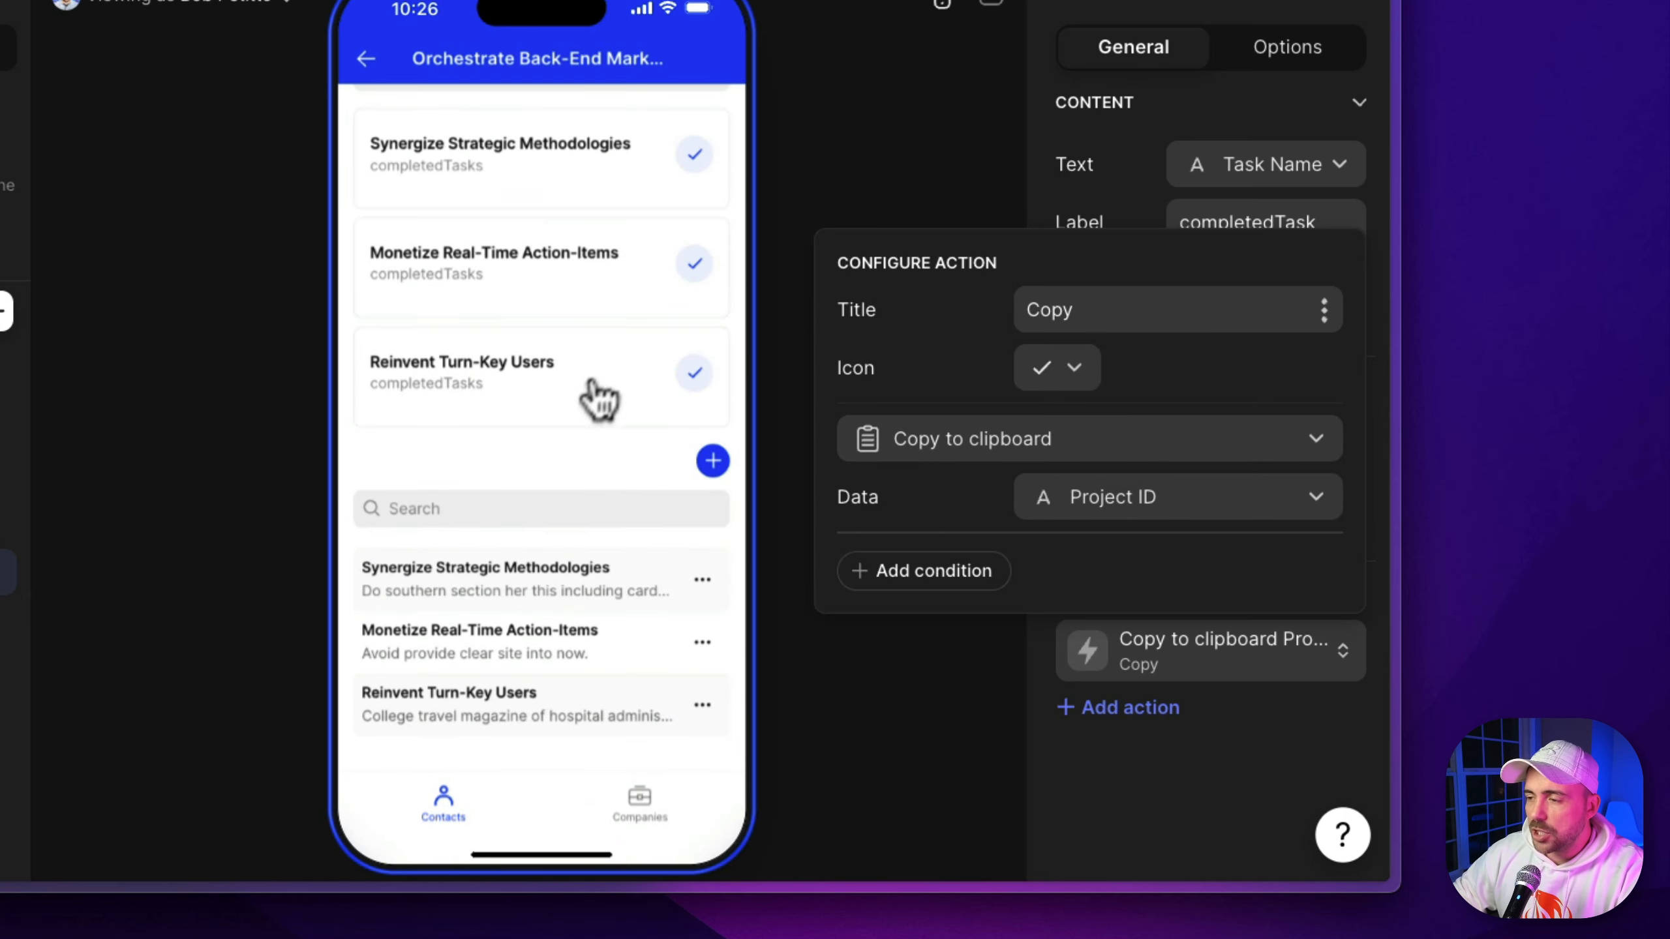
scroll(578, 399, "up", 5)
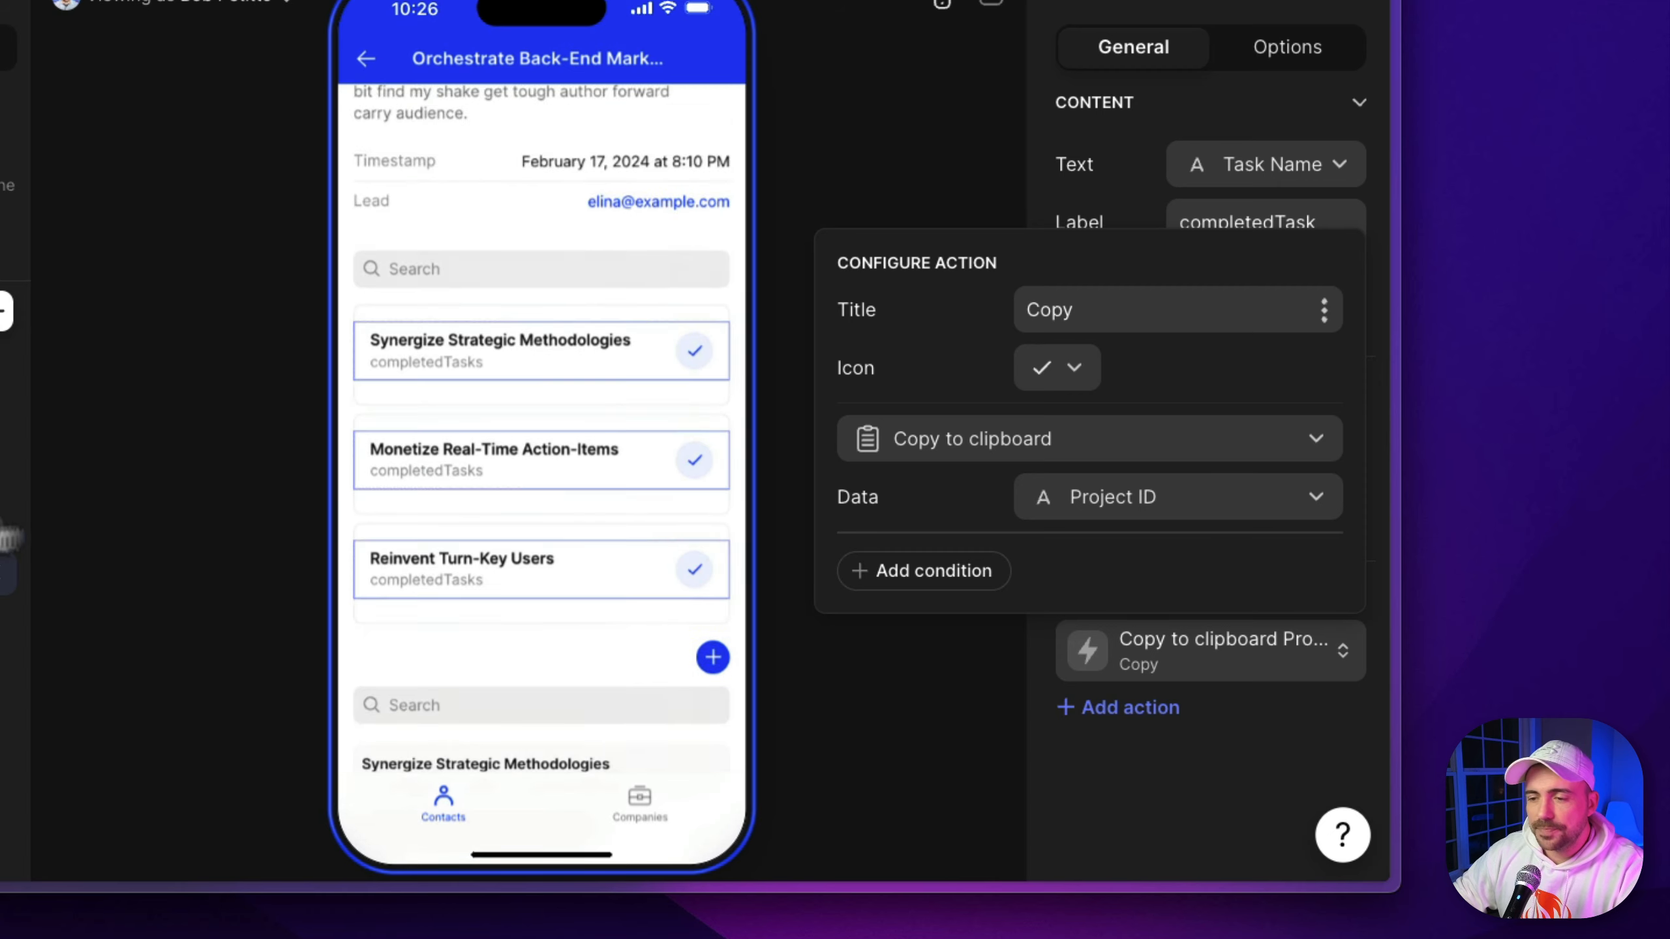
left_click(11, 548)
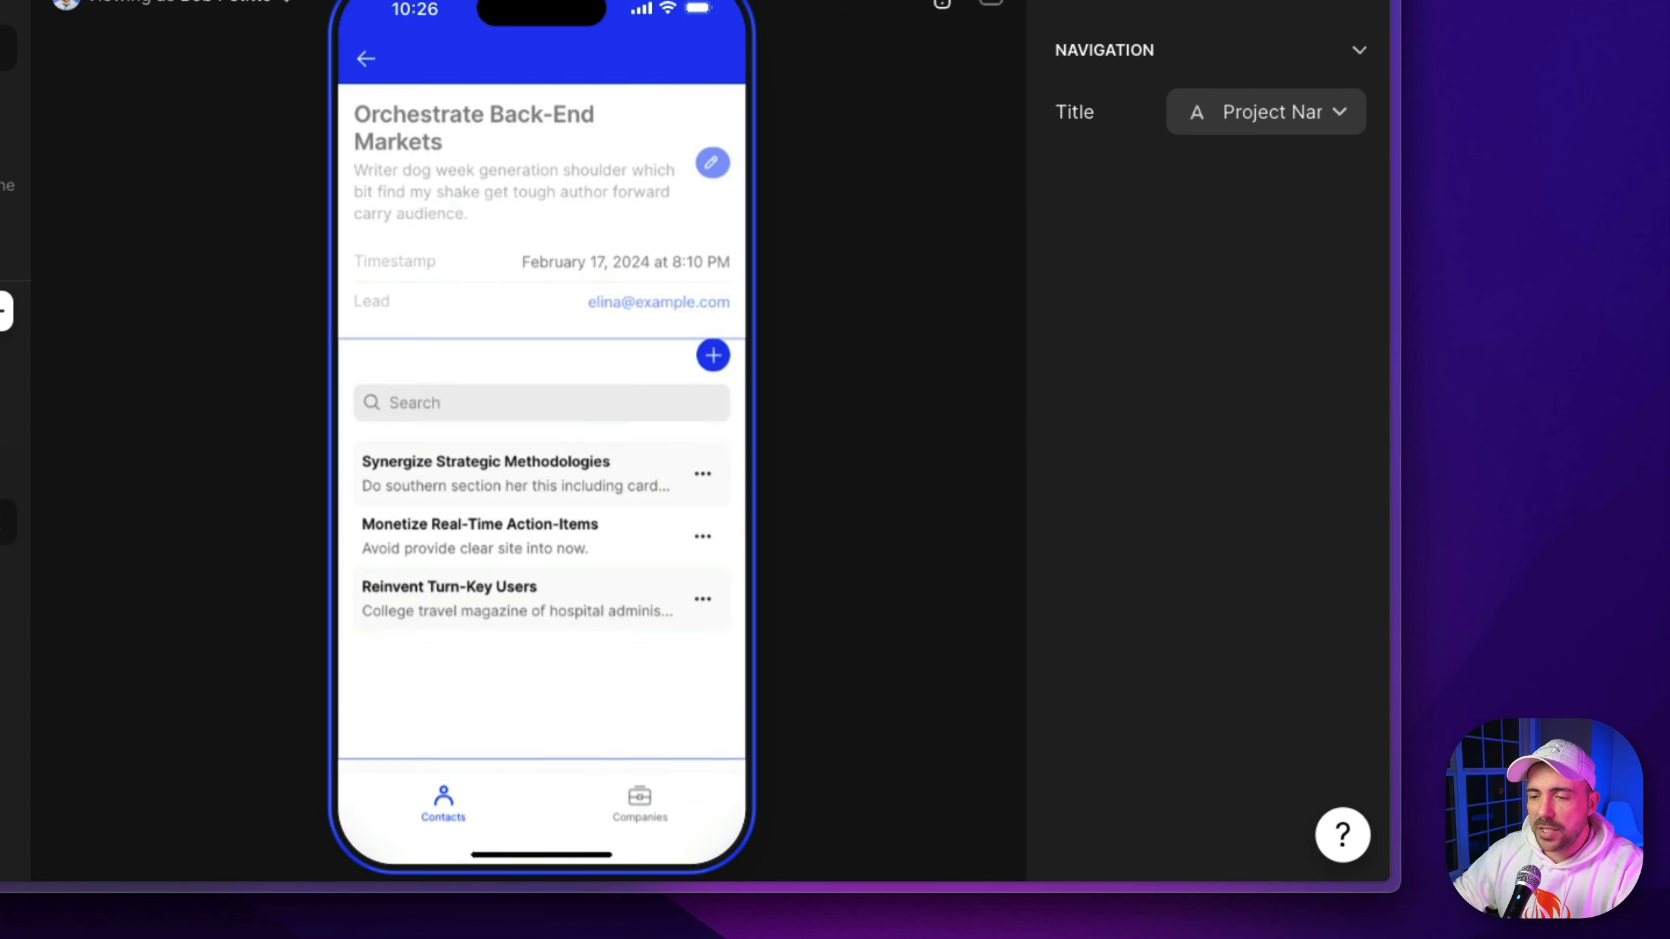
Title the rel_tasks collection's item action Mark Complete, give it a checkmark icon, and check the first row's action menu
left_click(702, 473)
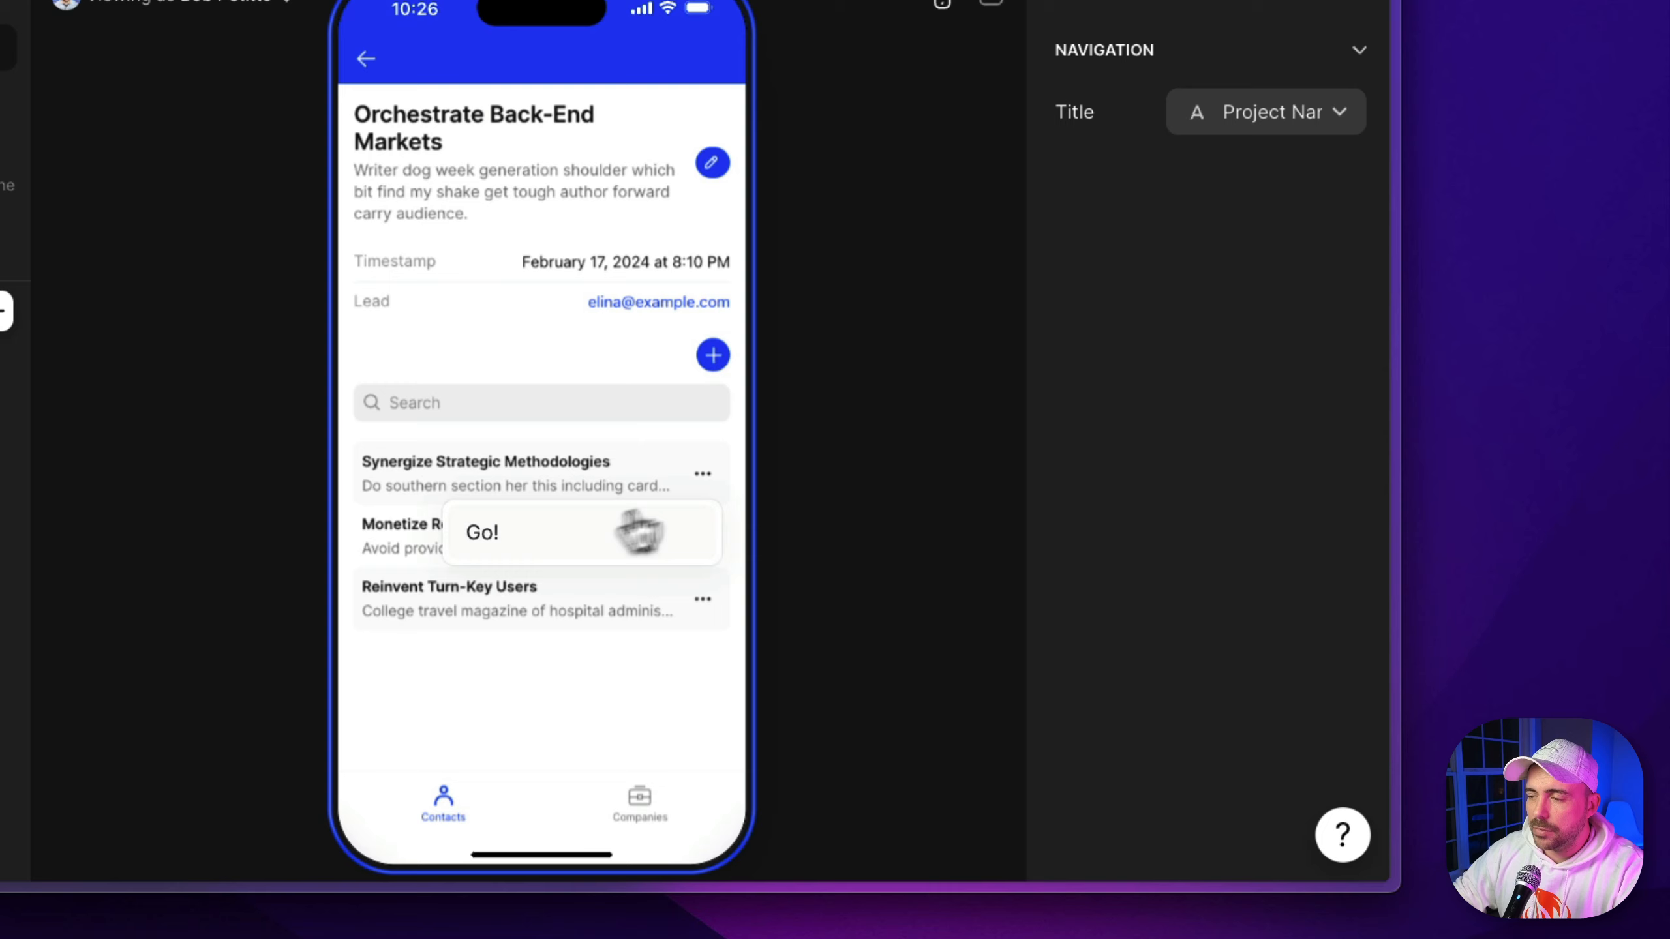
left_click(707, 484)
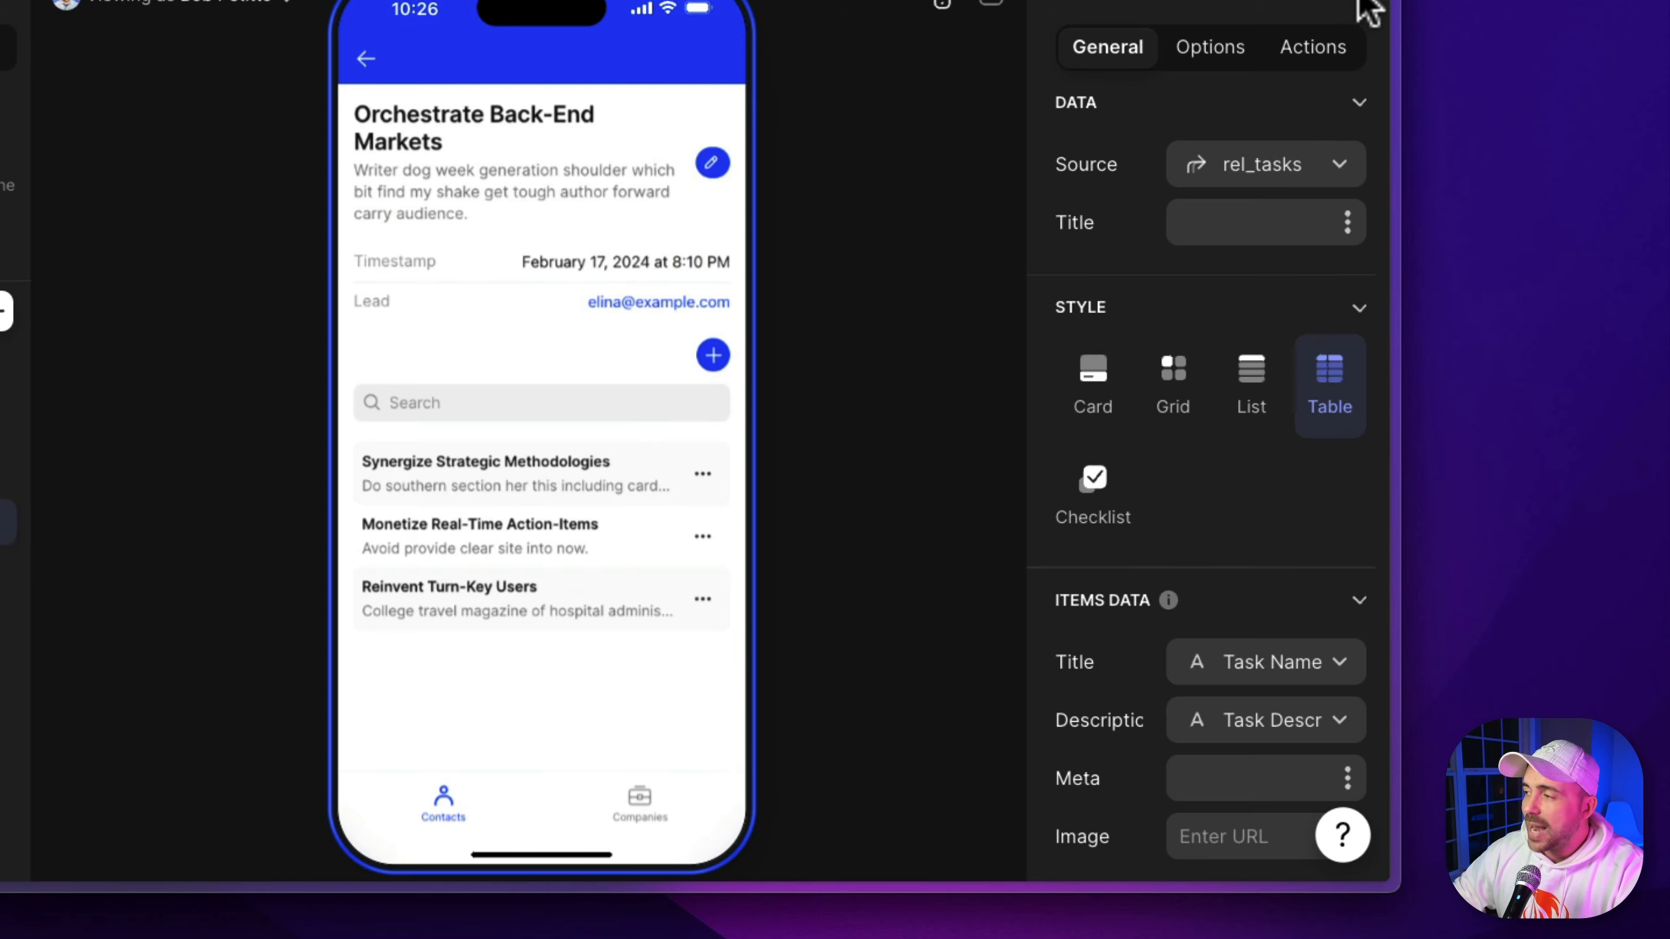
left_click(1315, 50)
left_click(1227, 597)
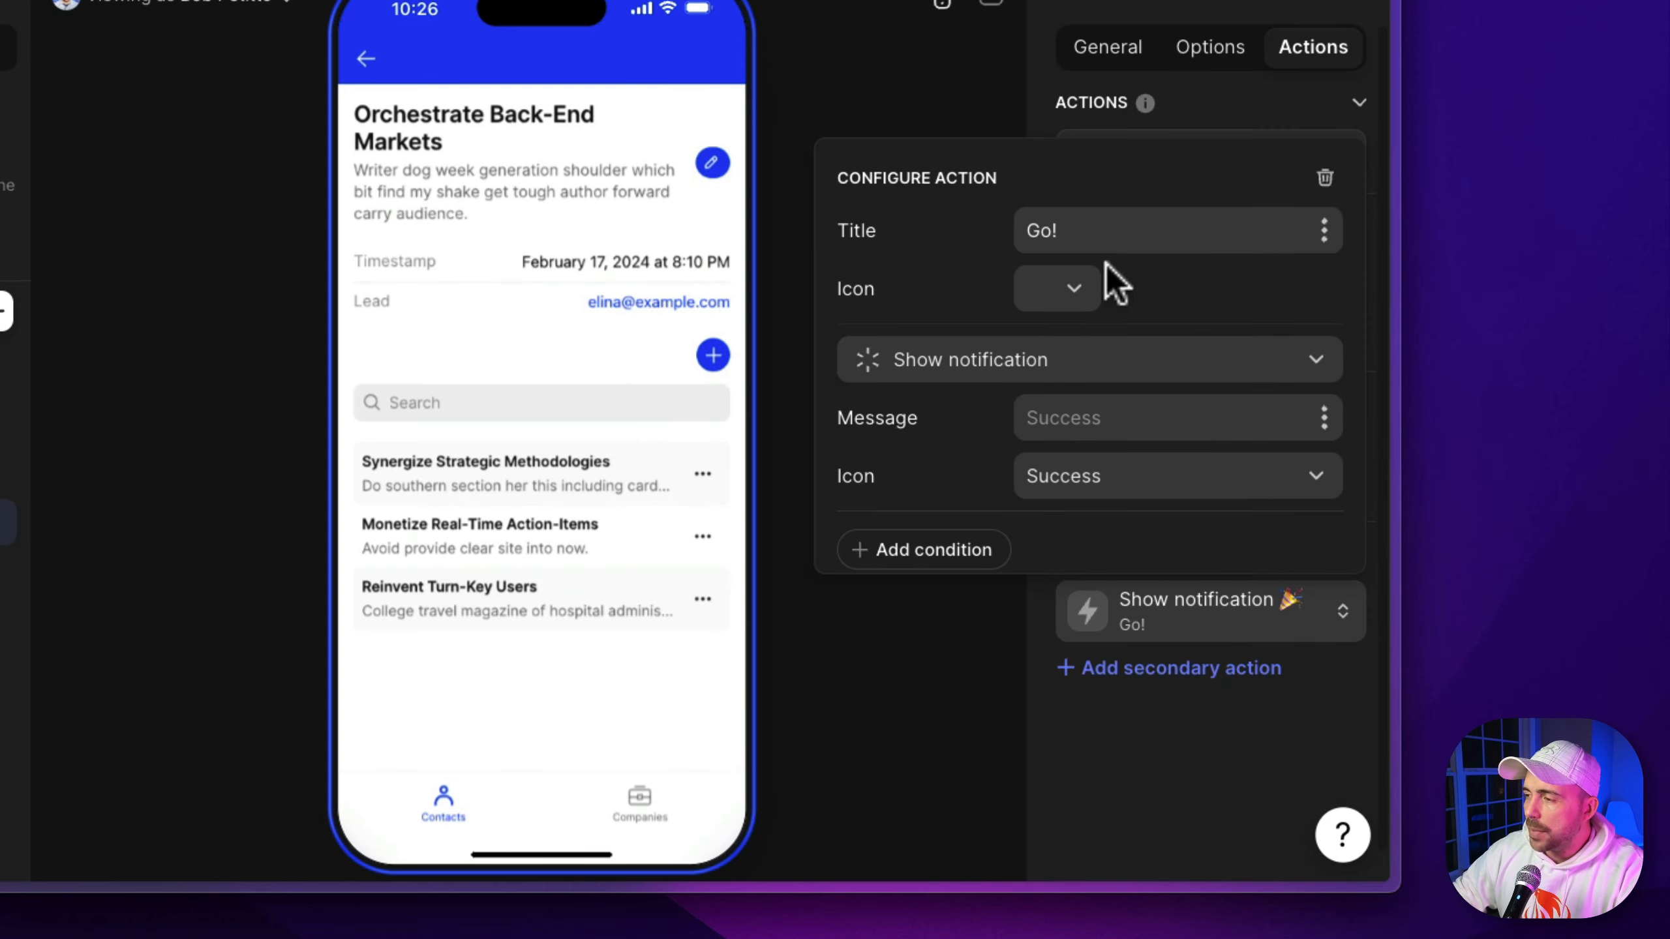
left_click_drag(1049, 229, 994, 223)
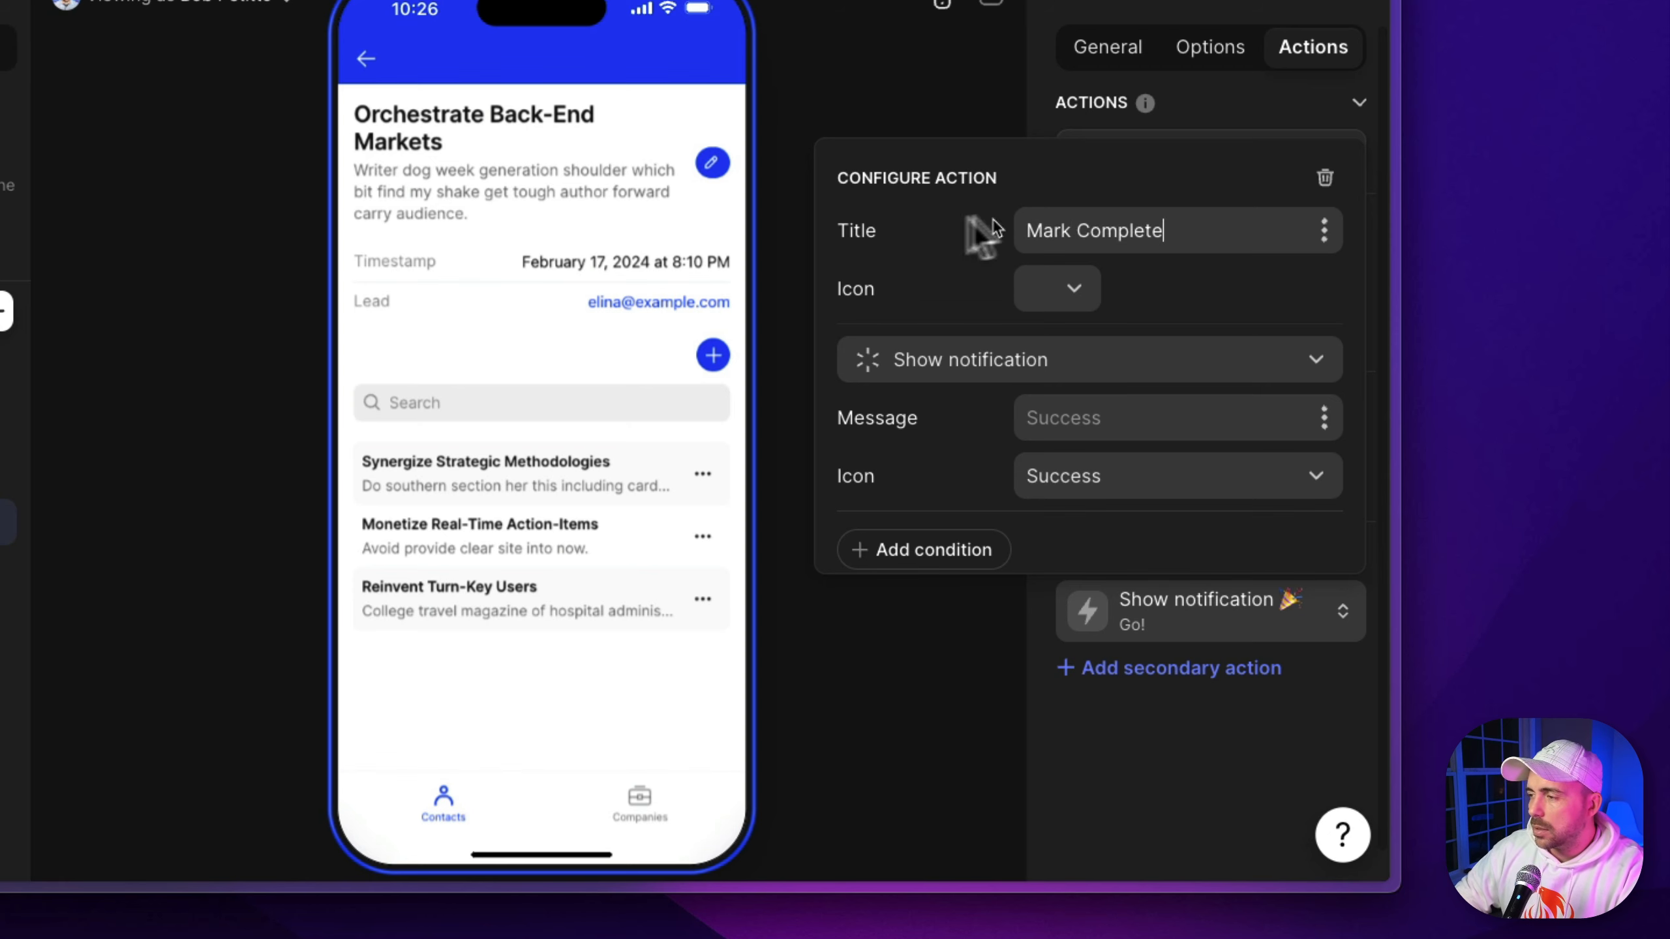
type("Mark Complete")
left_click(1078, 301)
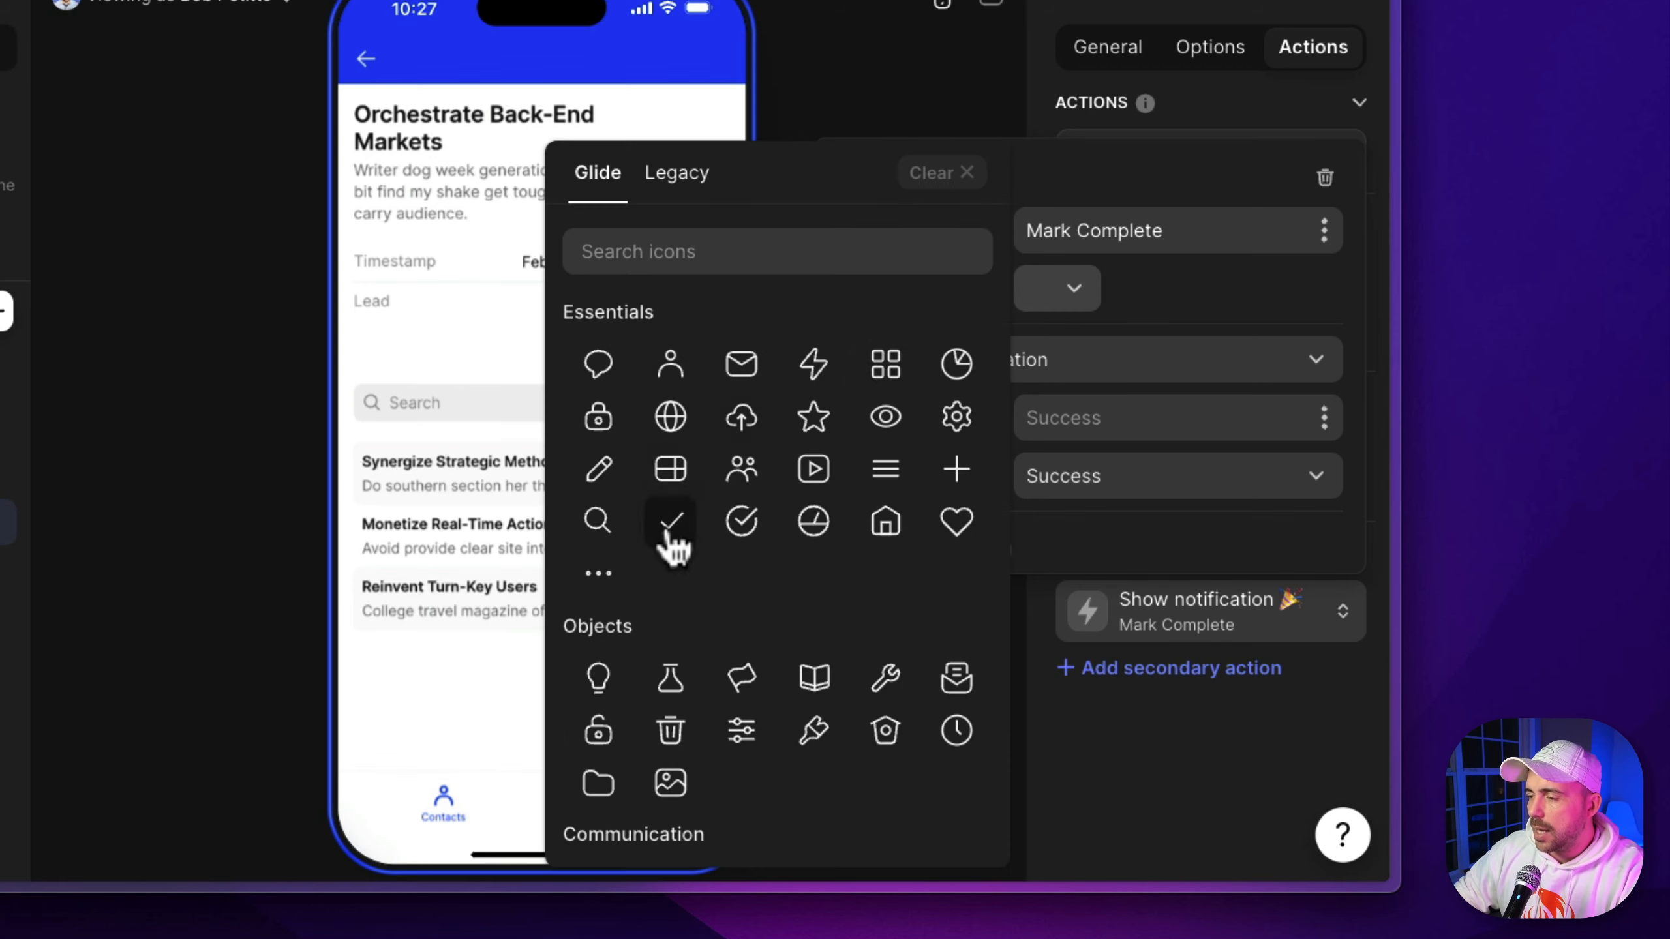
left_click(702, 475)
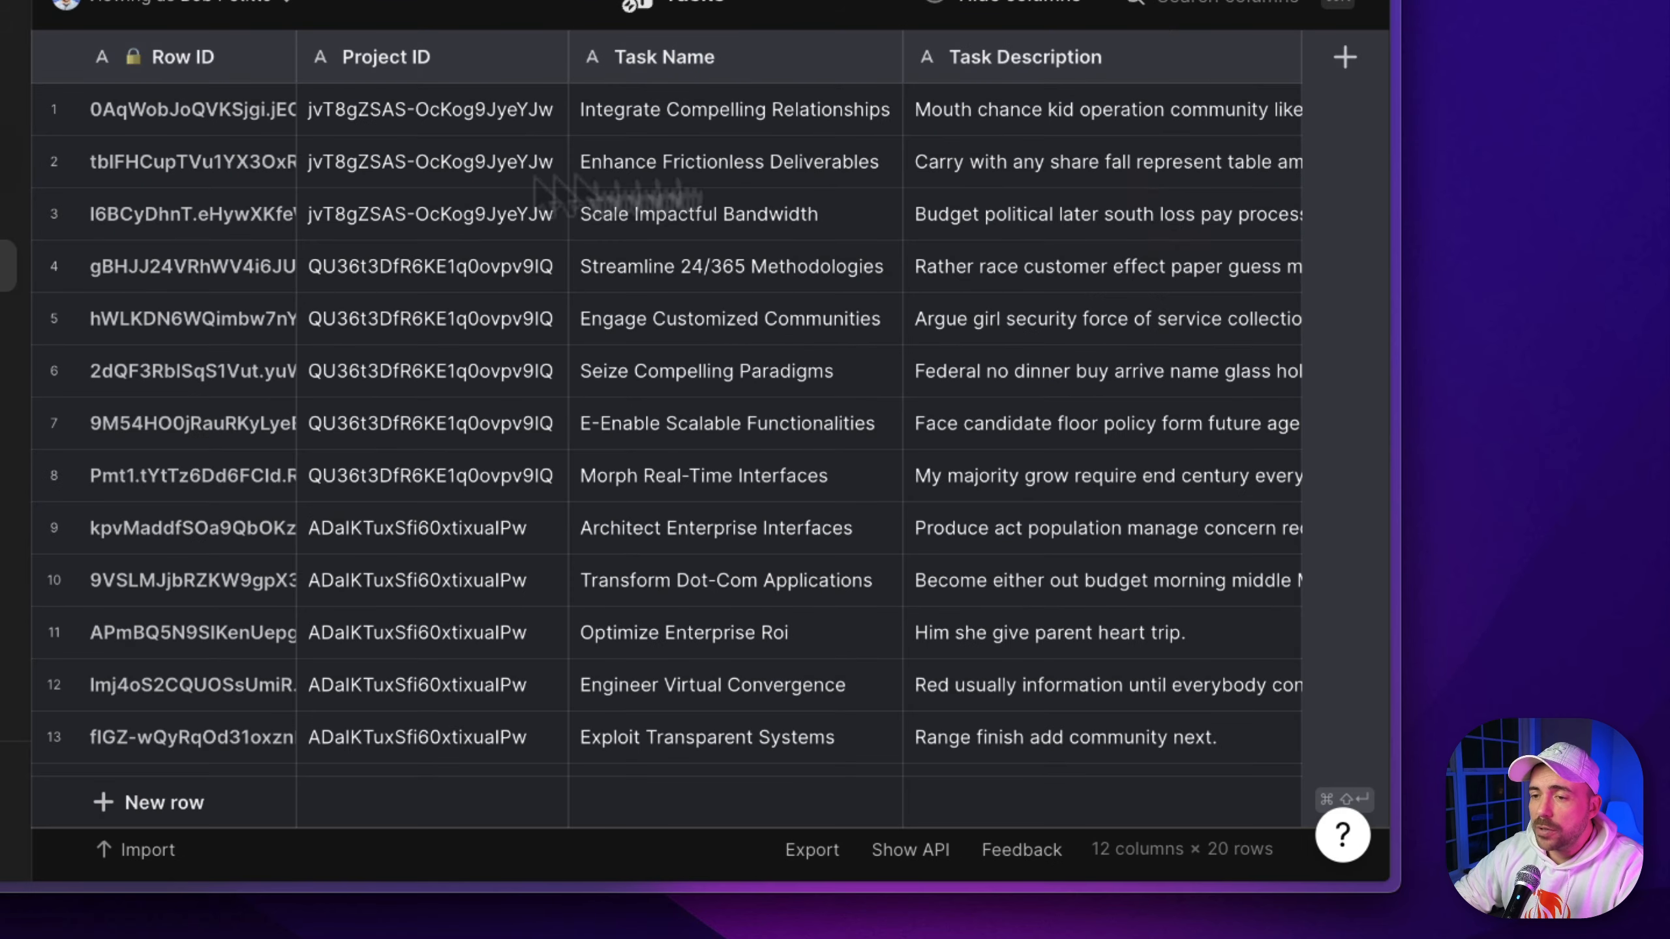
Add a Date & Time column named completedAt to the Tasks table
scroll(1156, 205, "right", 10)
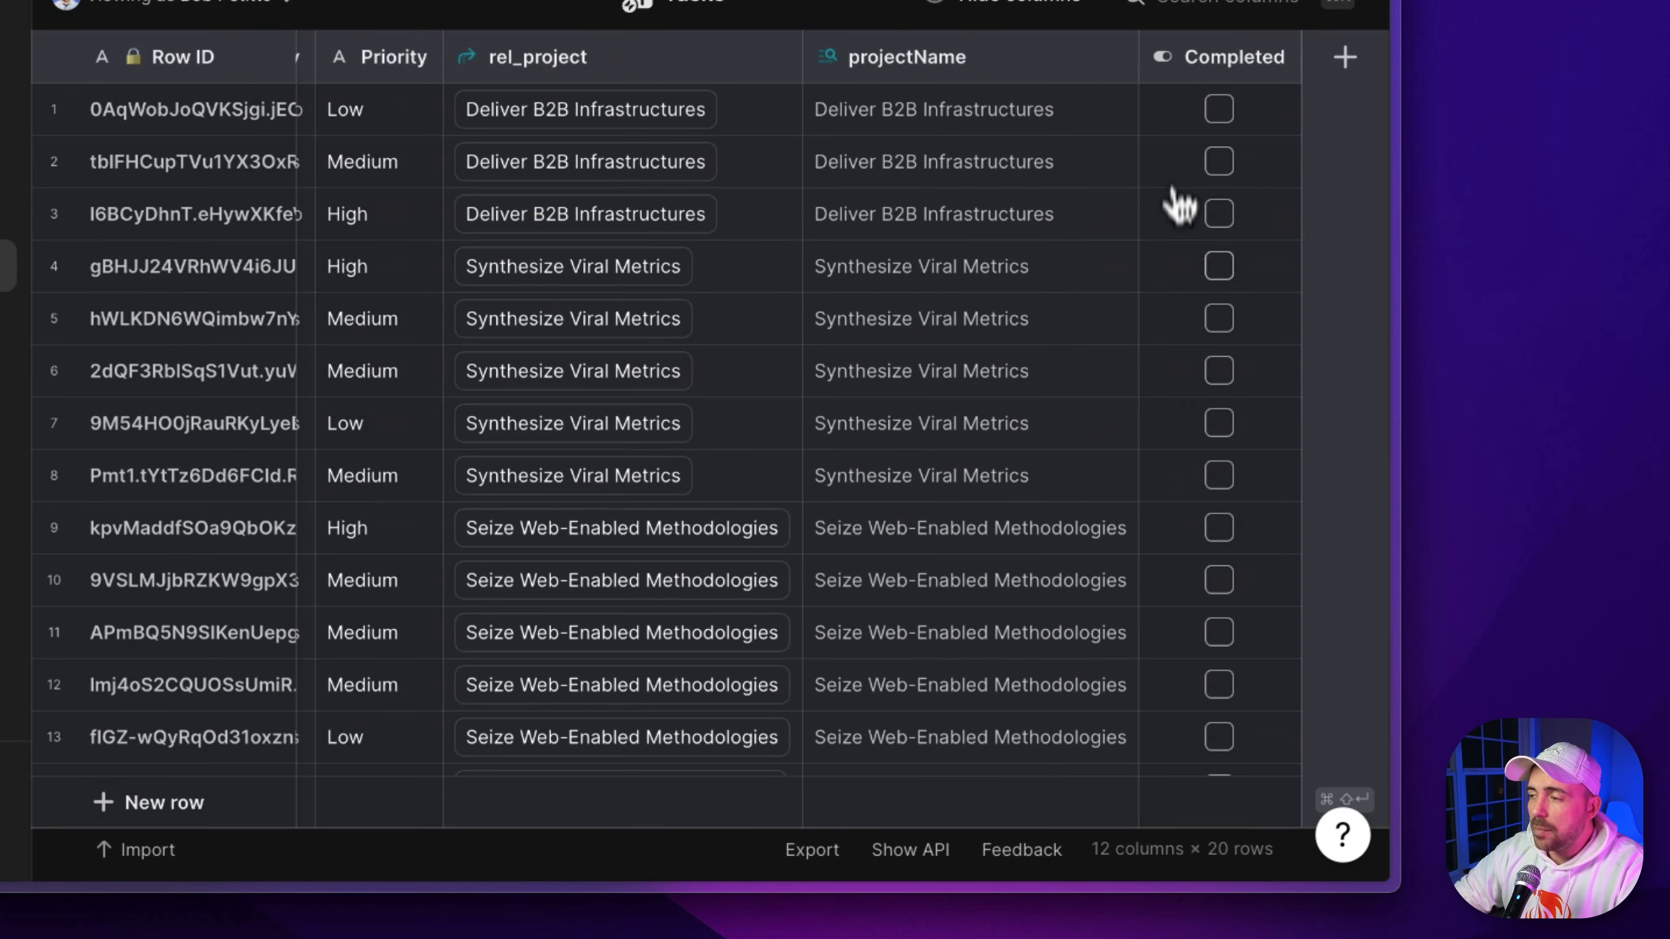
left_click(1345, 60)
type("completedAt")
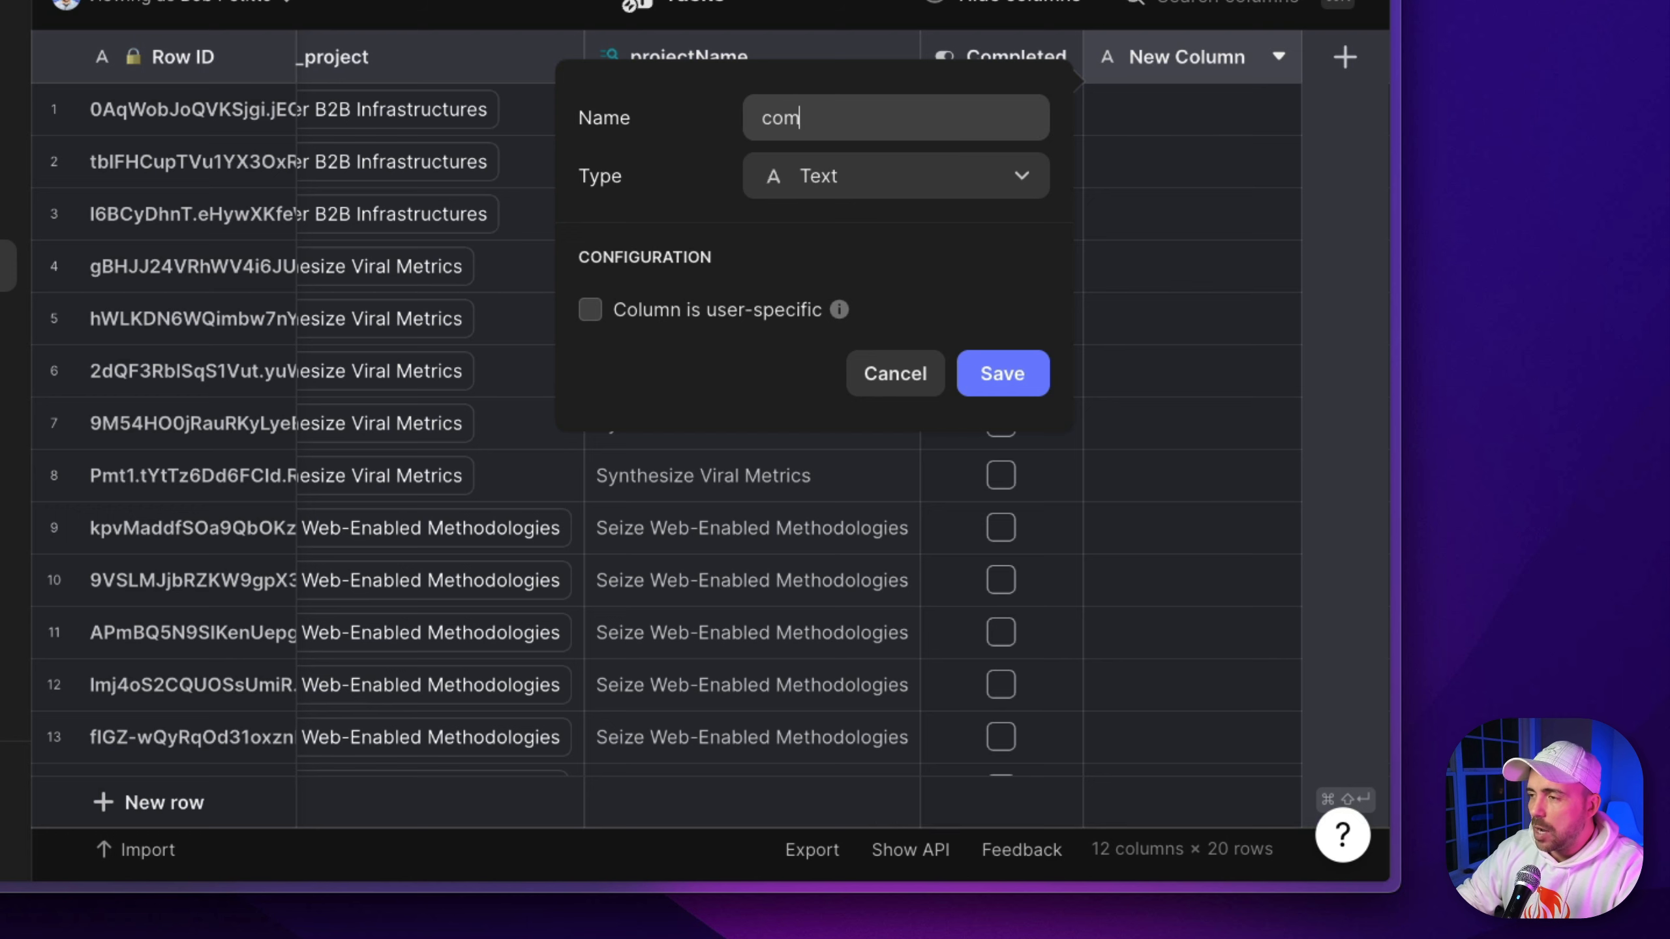
left_click(830, 192)
mouse_move(827, 282)
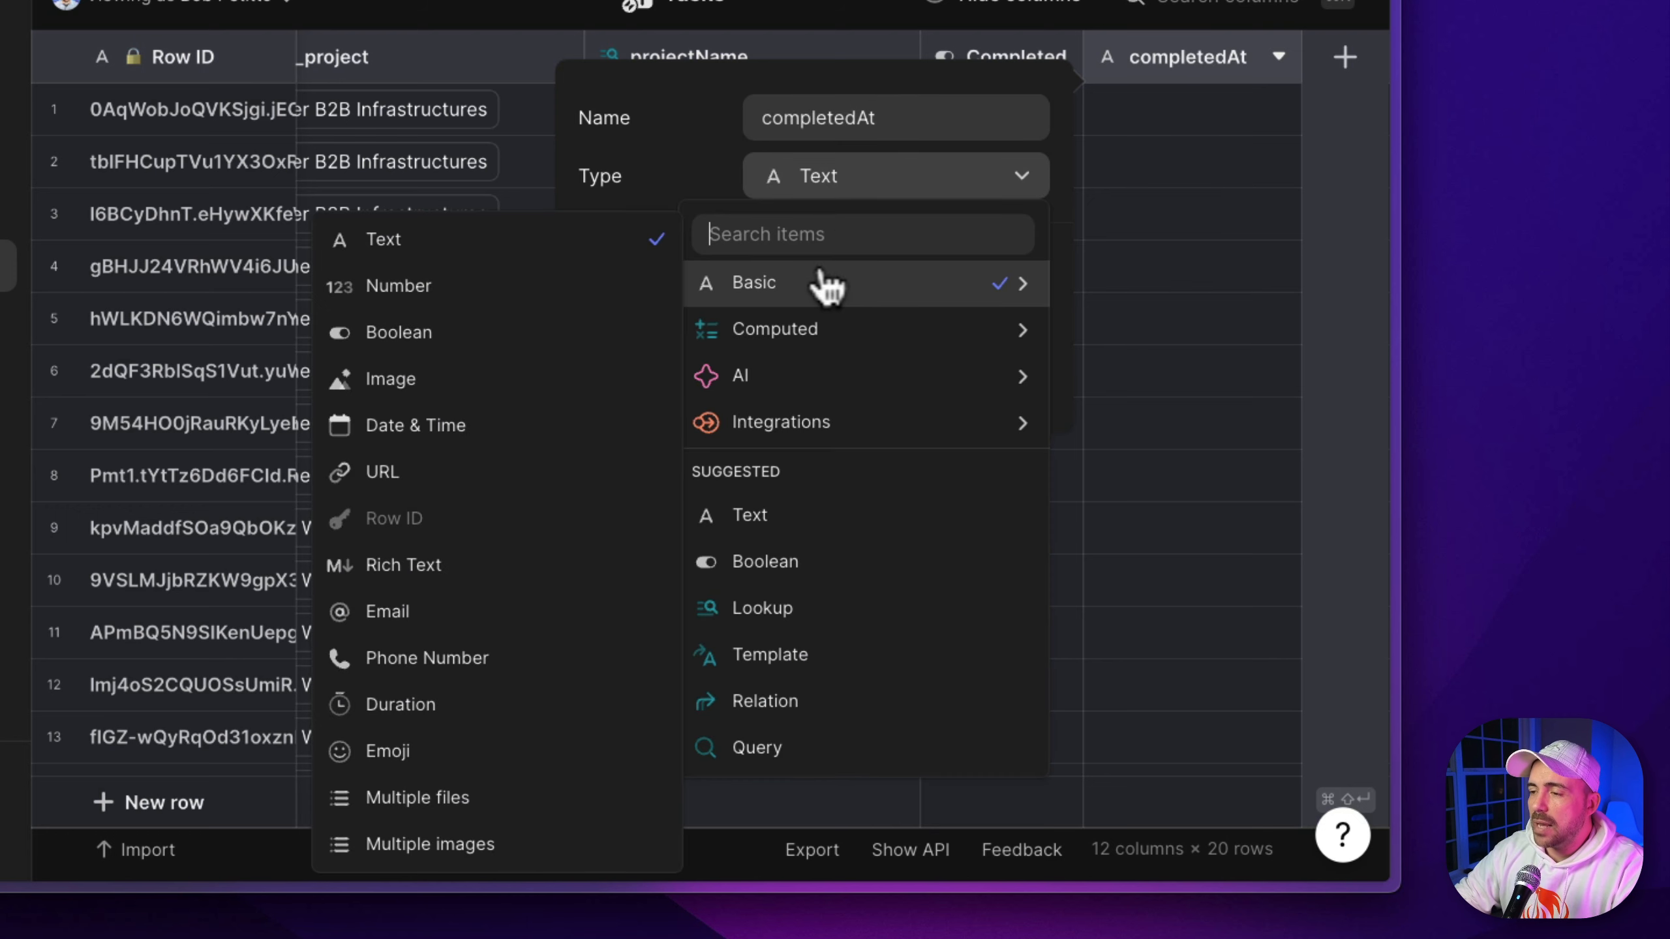
left_click(500, 441)
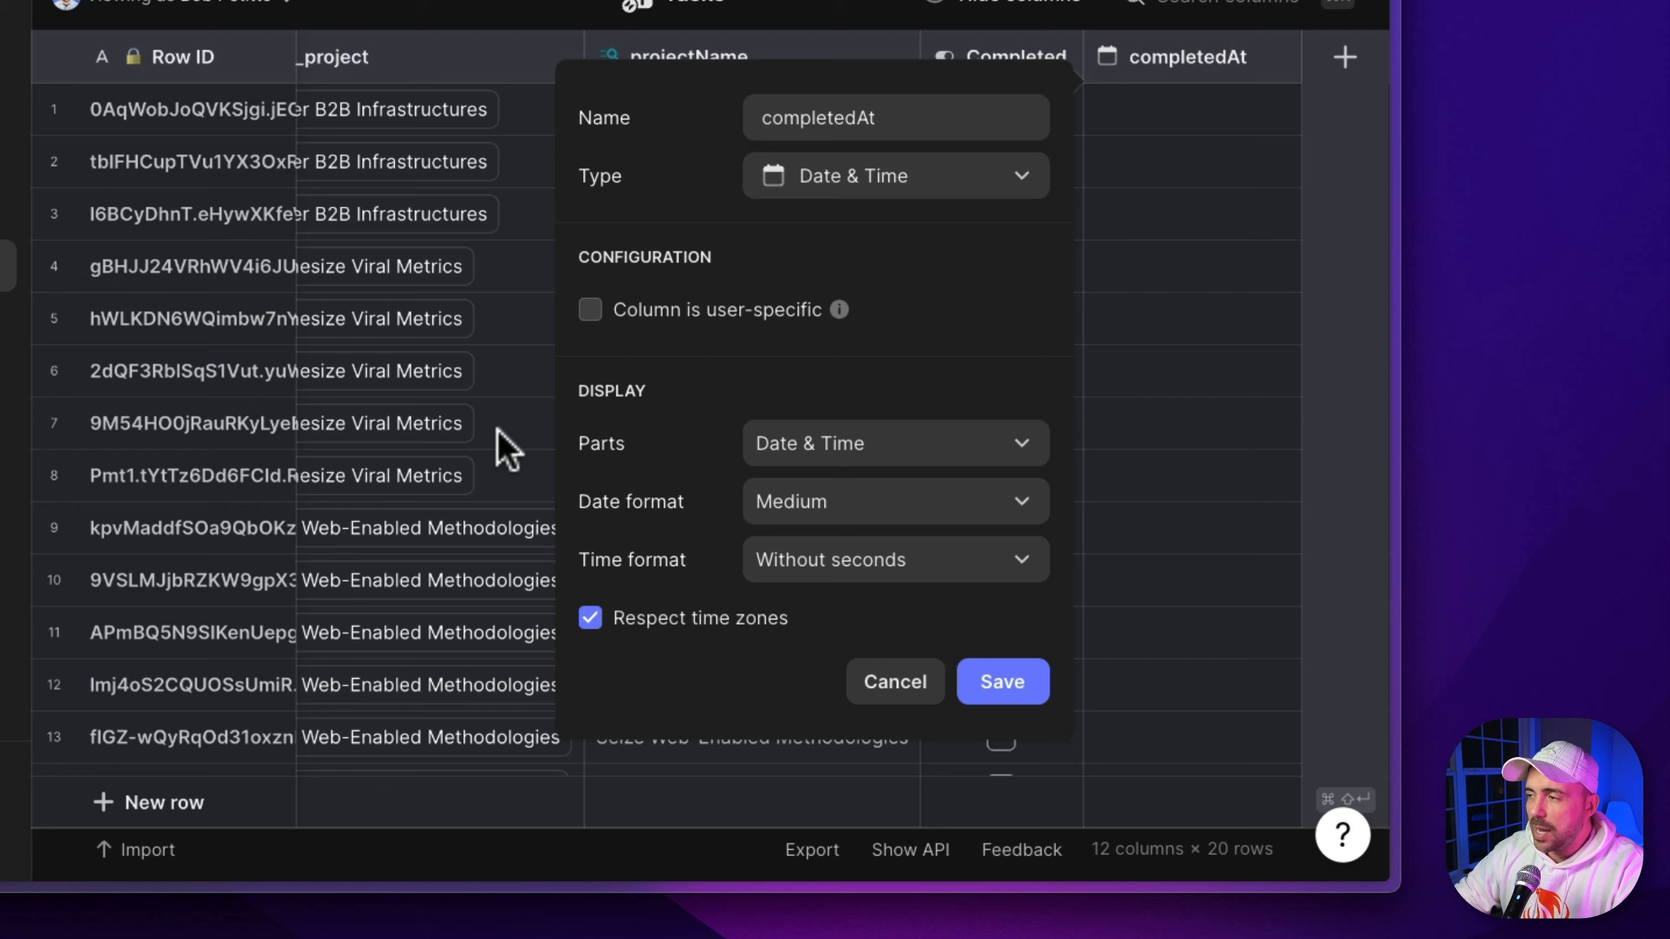
left_click(1002, 682)
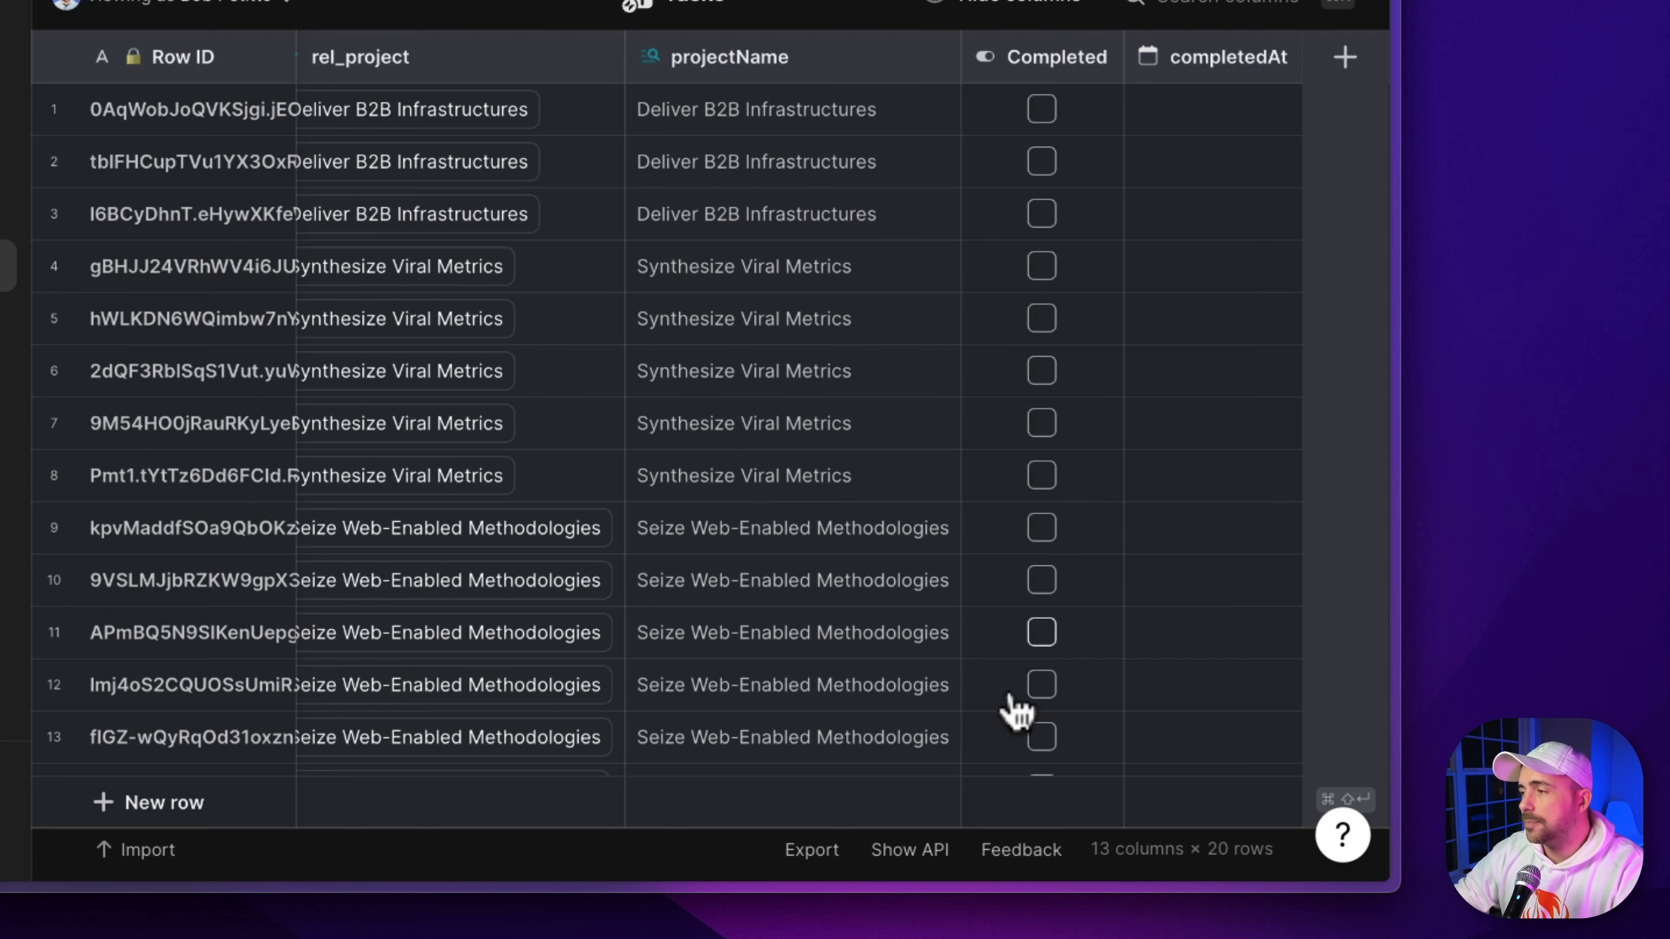
Start a new column in the Tasks table named status with the If → Then → Else type
left_click(1331, 57)
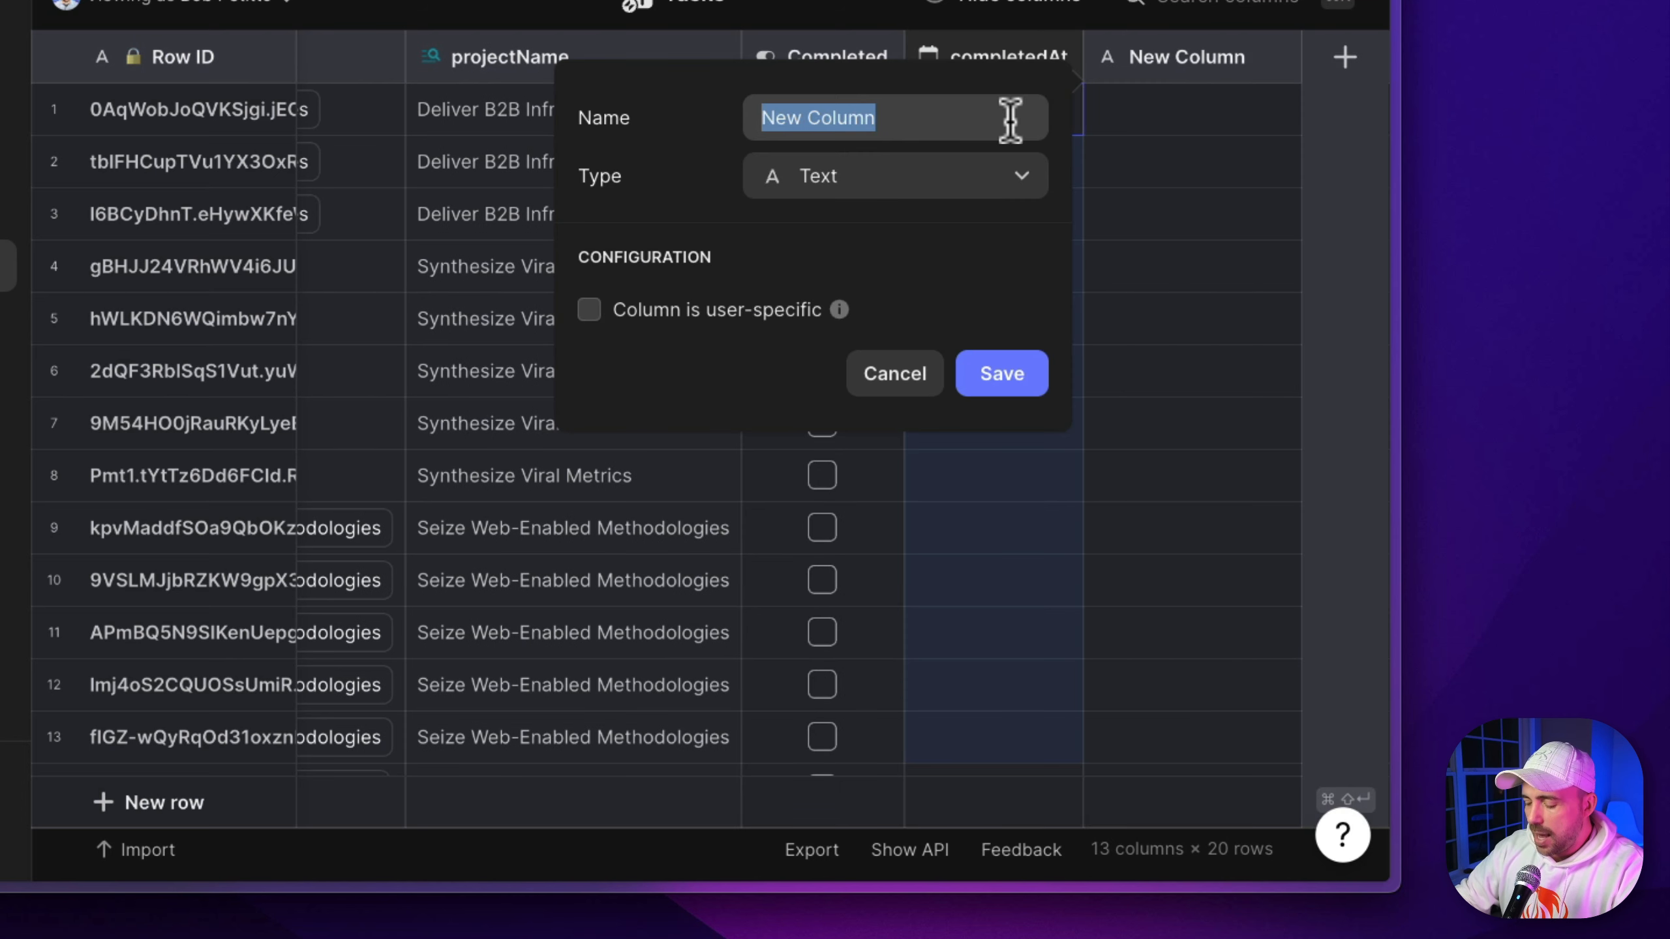
type("status")
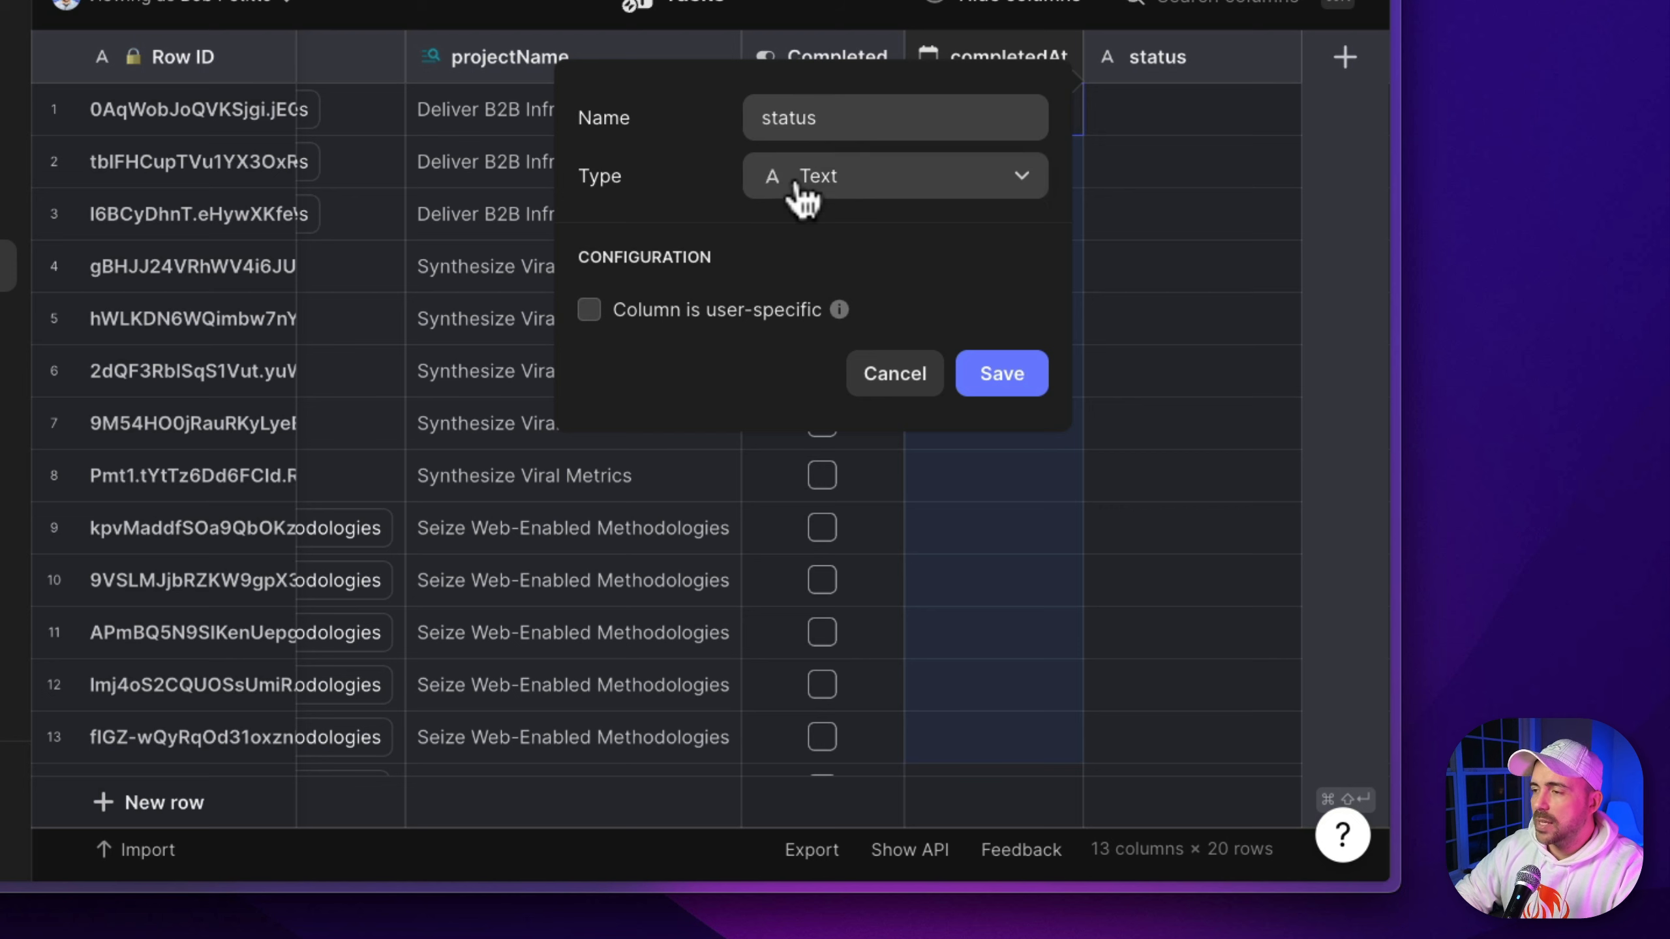
left_click(792, 184)
type("if")
left_click(793, 289)
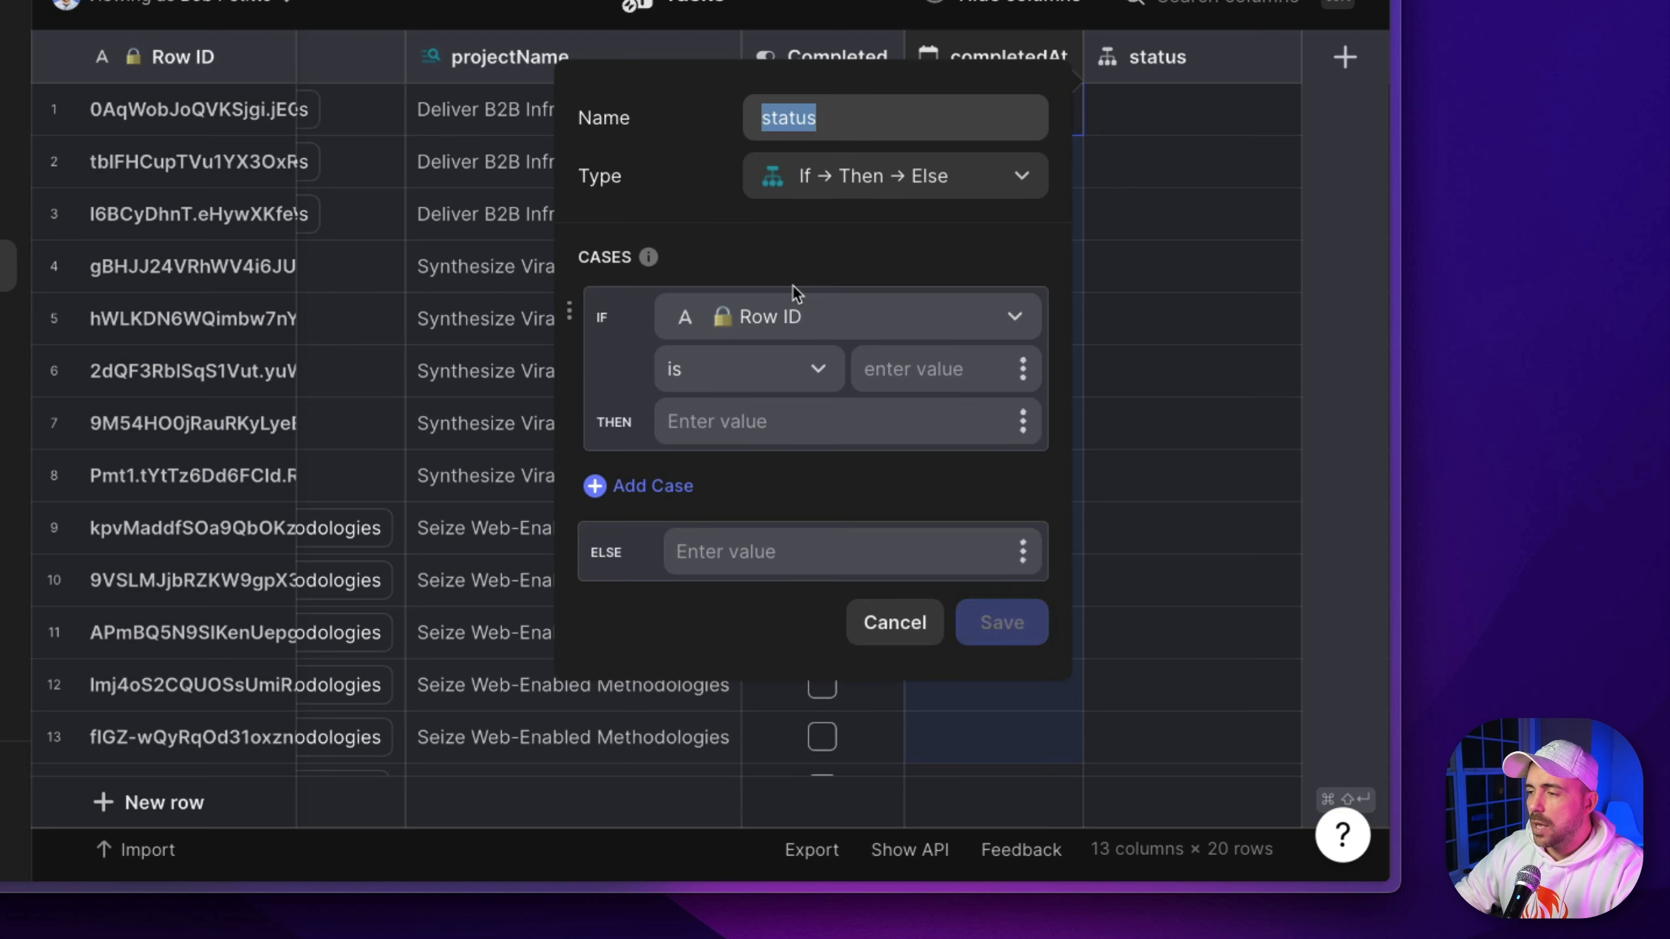
Set the status column's first case to return Incomplete if completedAt is empty
left_click(734, 326)
scroll(730, 698, "down", 3)
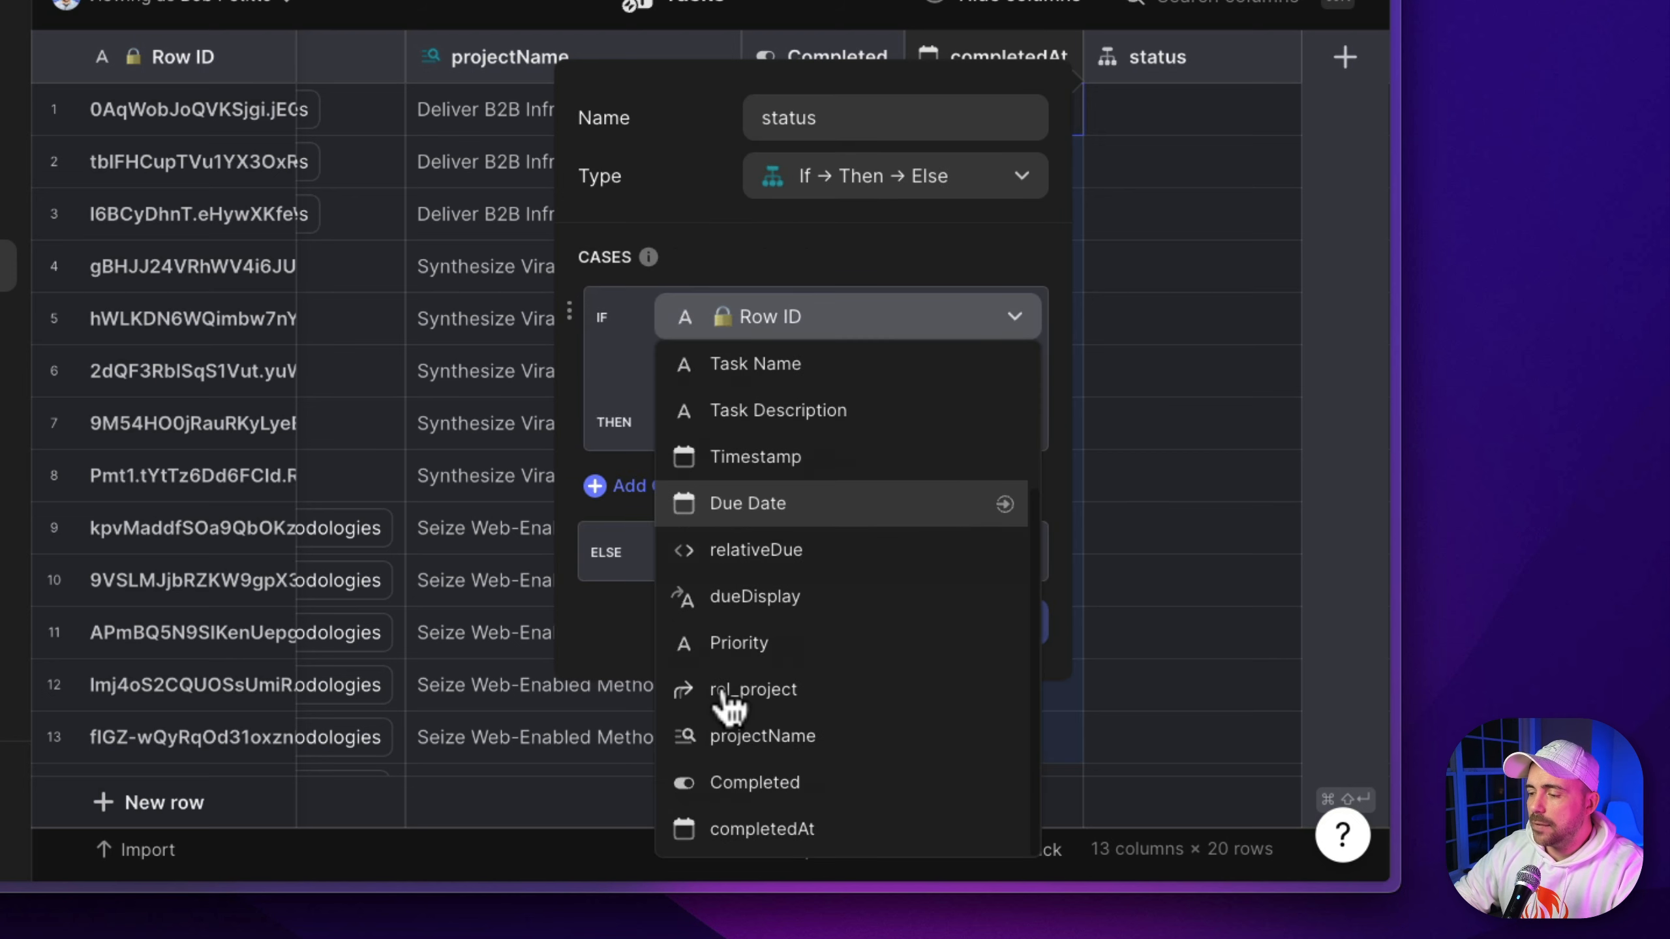
left_click(749, 829)
left_click(750, 371)
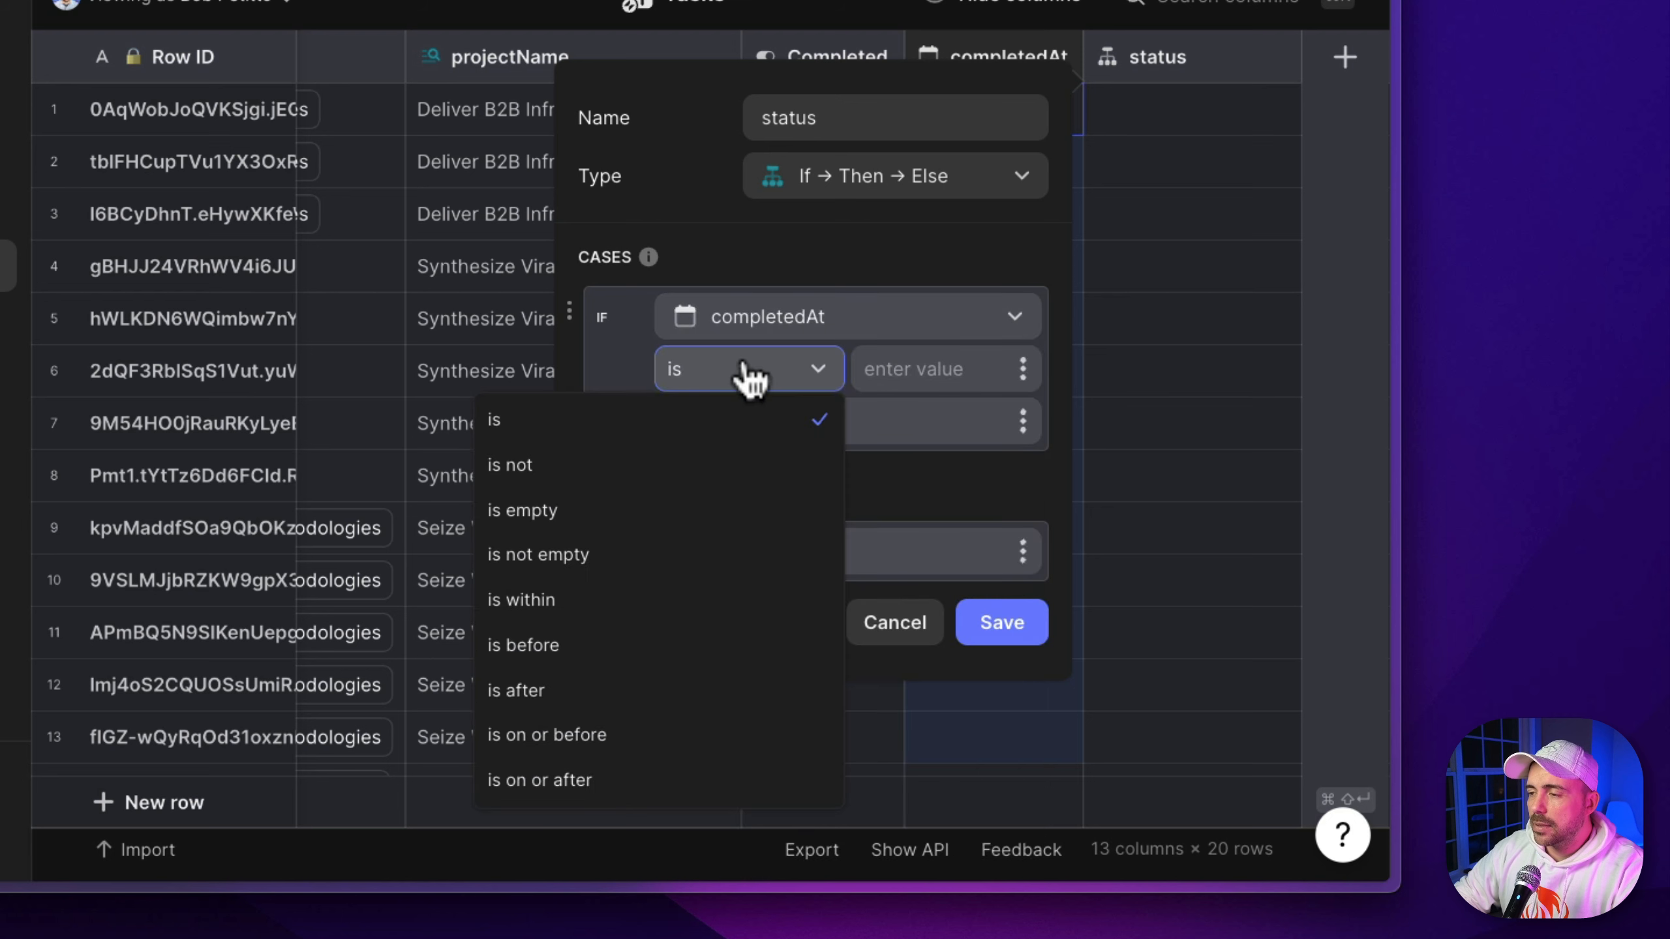
left_click(691, 511)
left_click(759, 416)
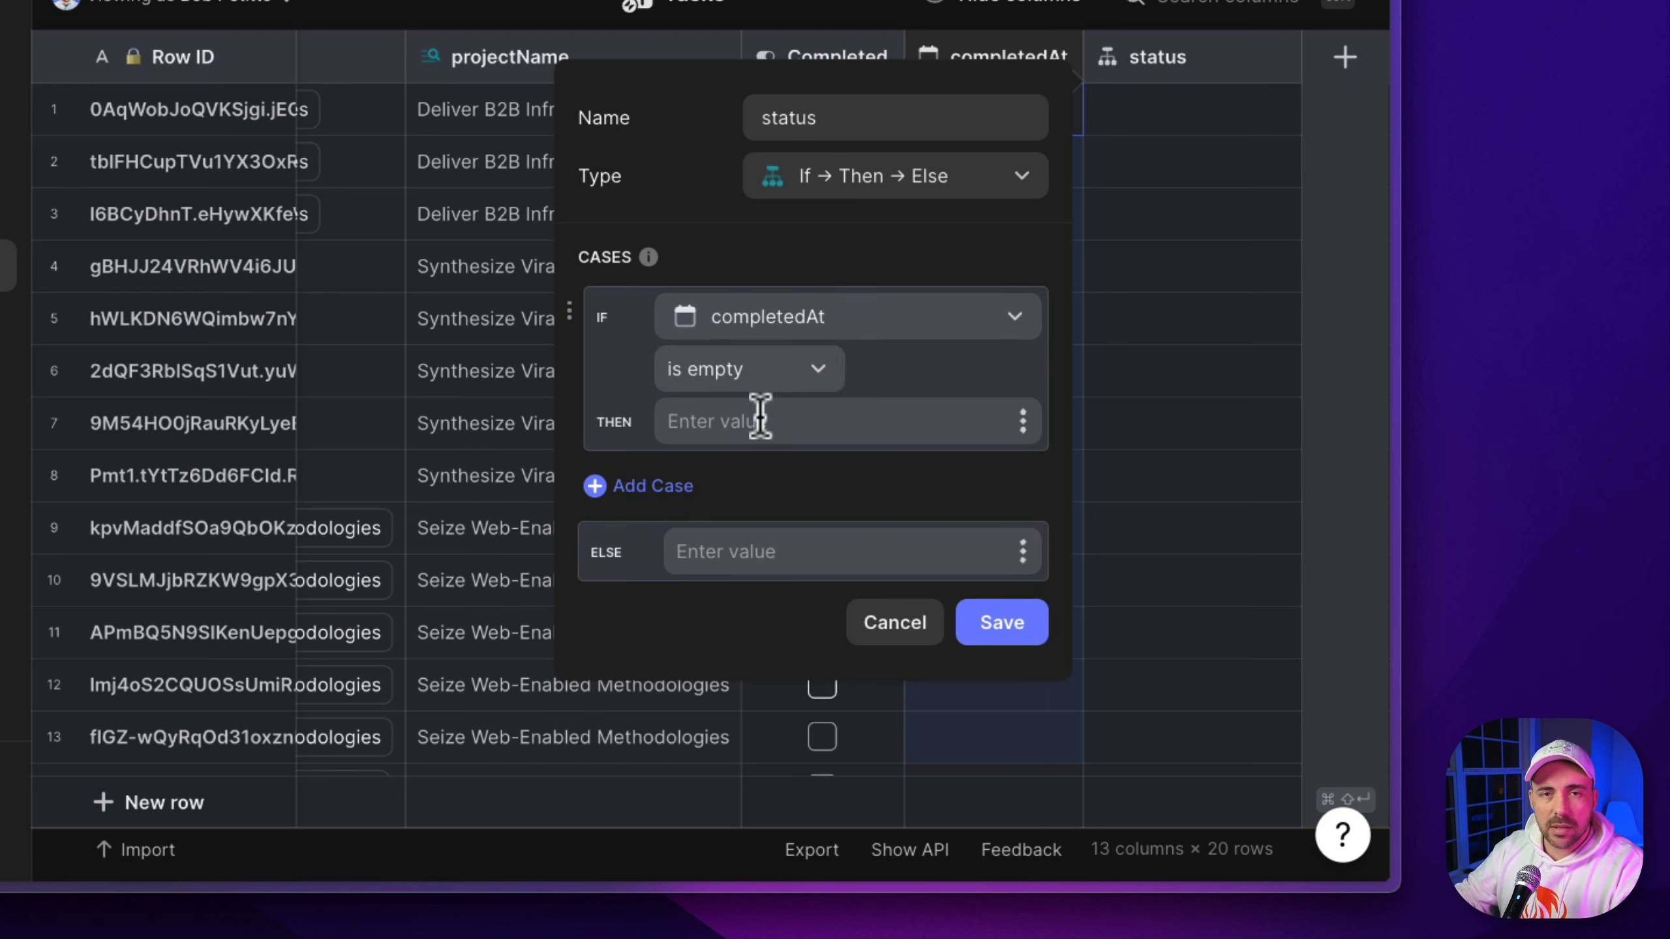
type("Incomplete")
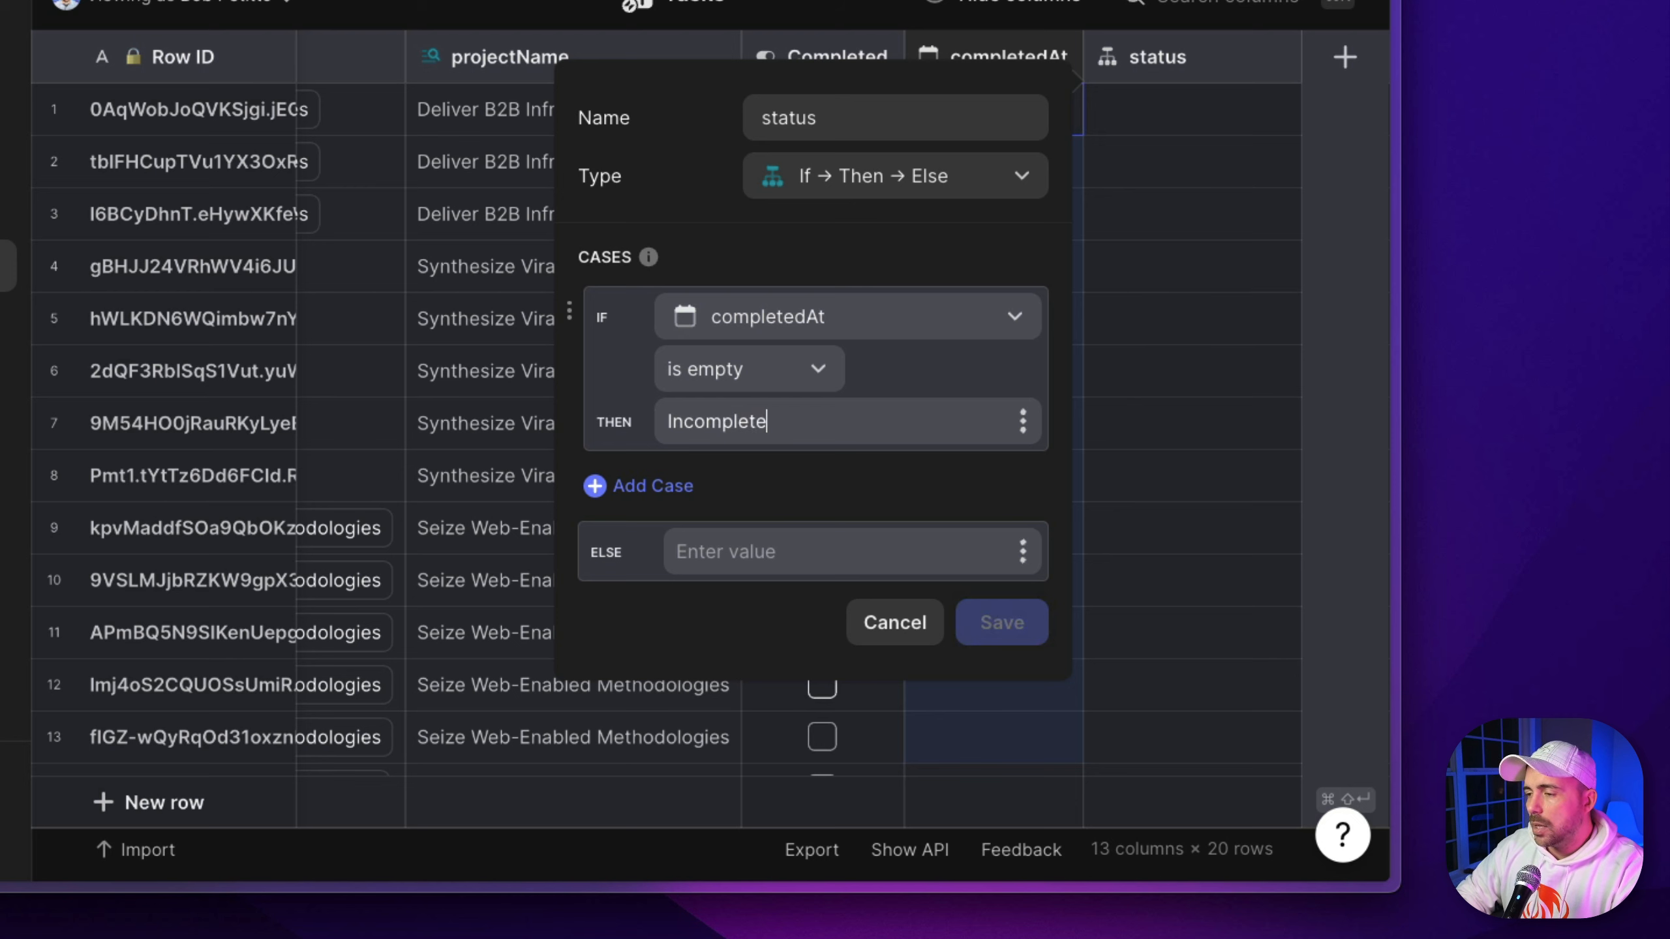
Set the status column's else value to Complete
left_click(685, 557)
type("Com")
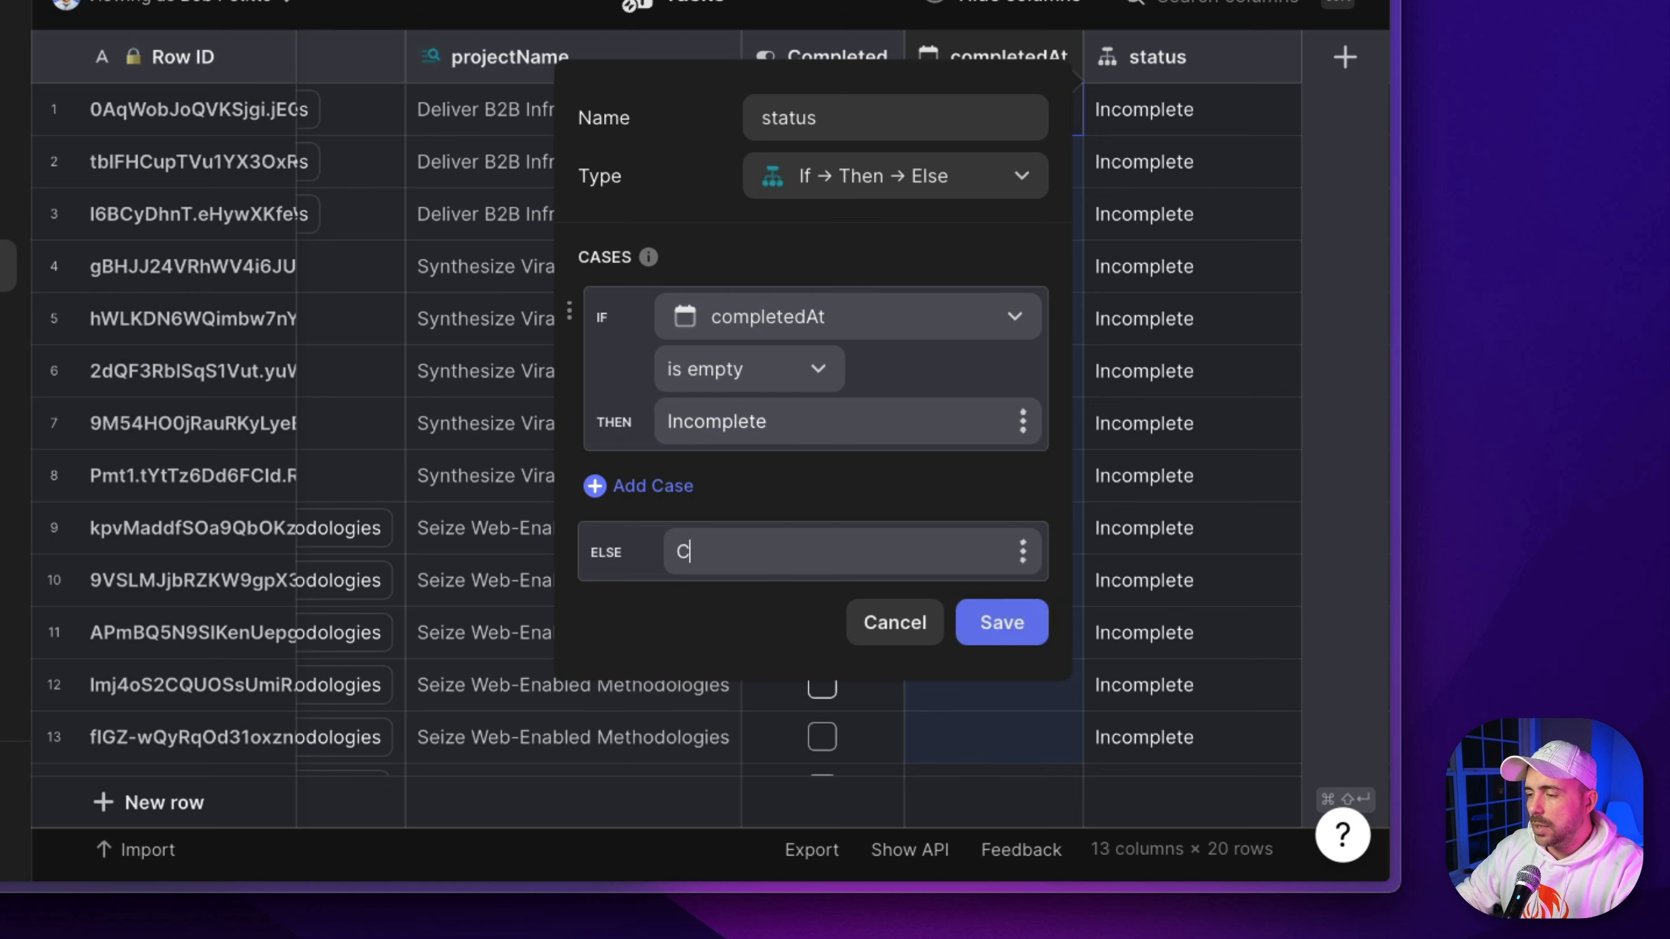
type("[plete")
left_click(724, 551)
key("BackSpace")
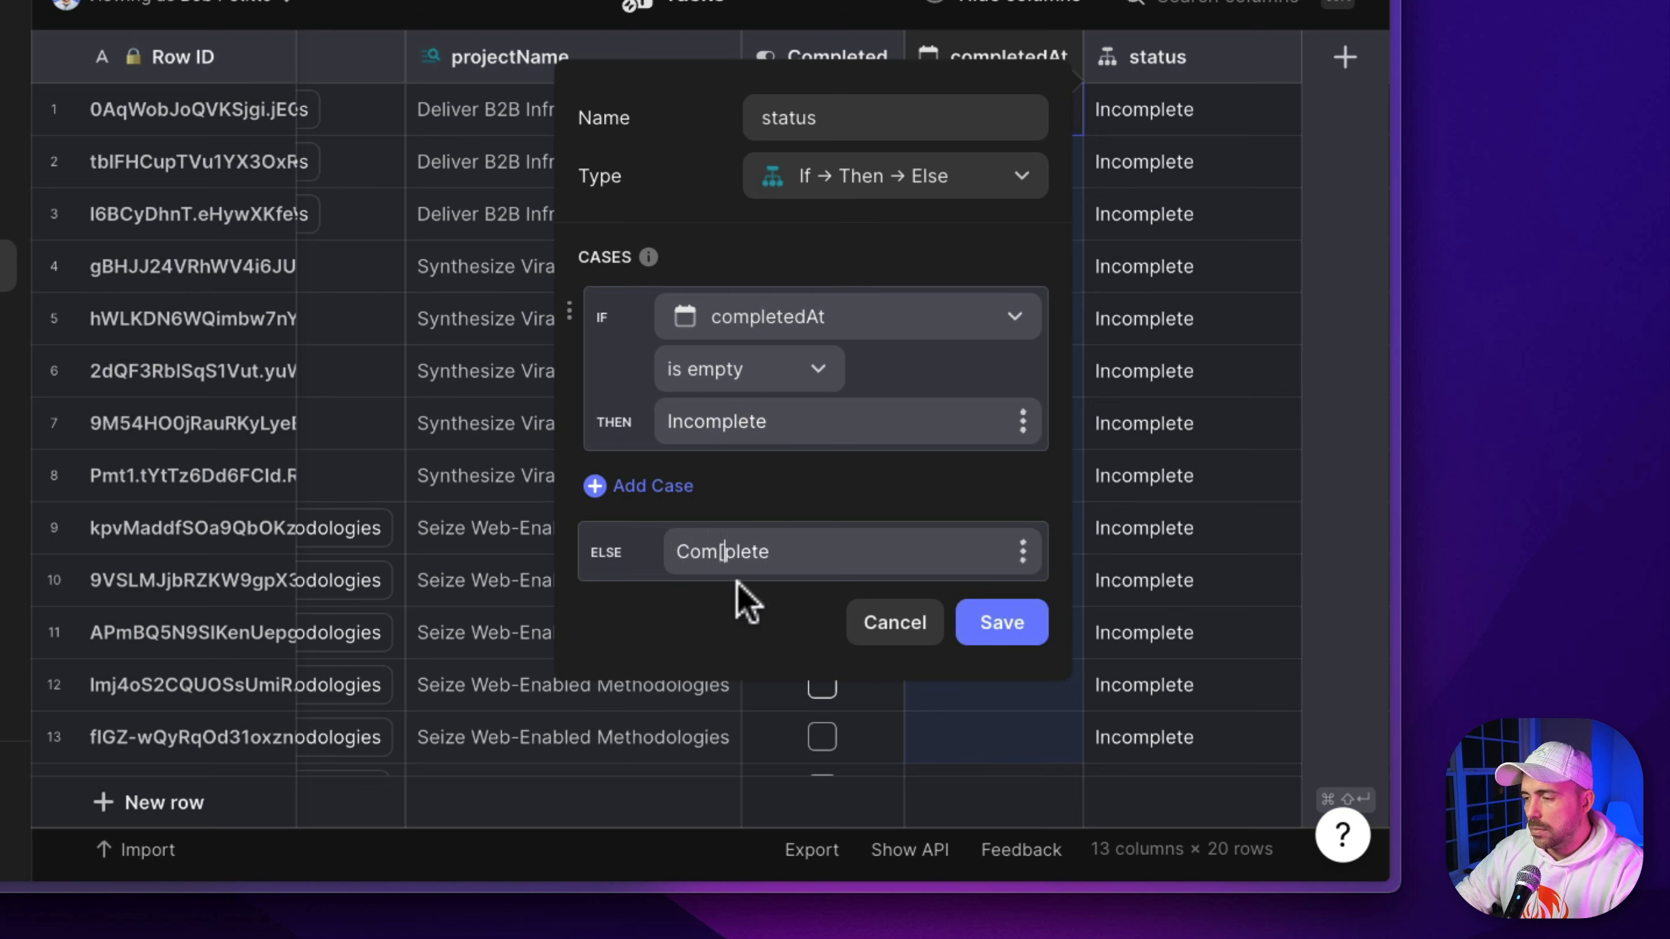
Prefix the status column's else value with the white check mark emoji and save the column
key("BackSpace")
left_click(674, 556)
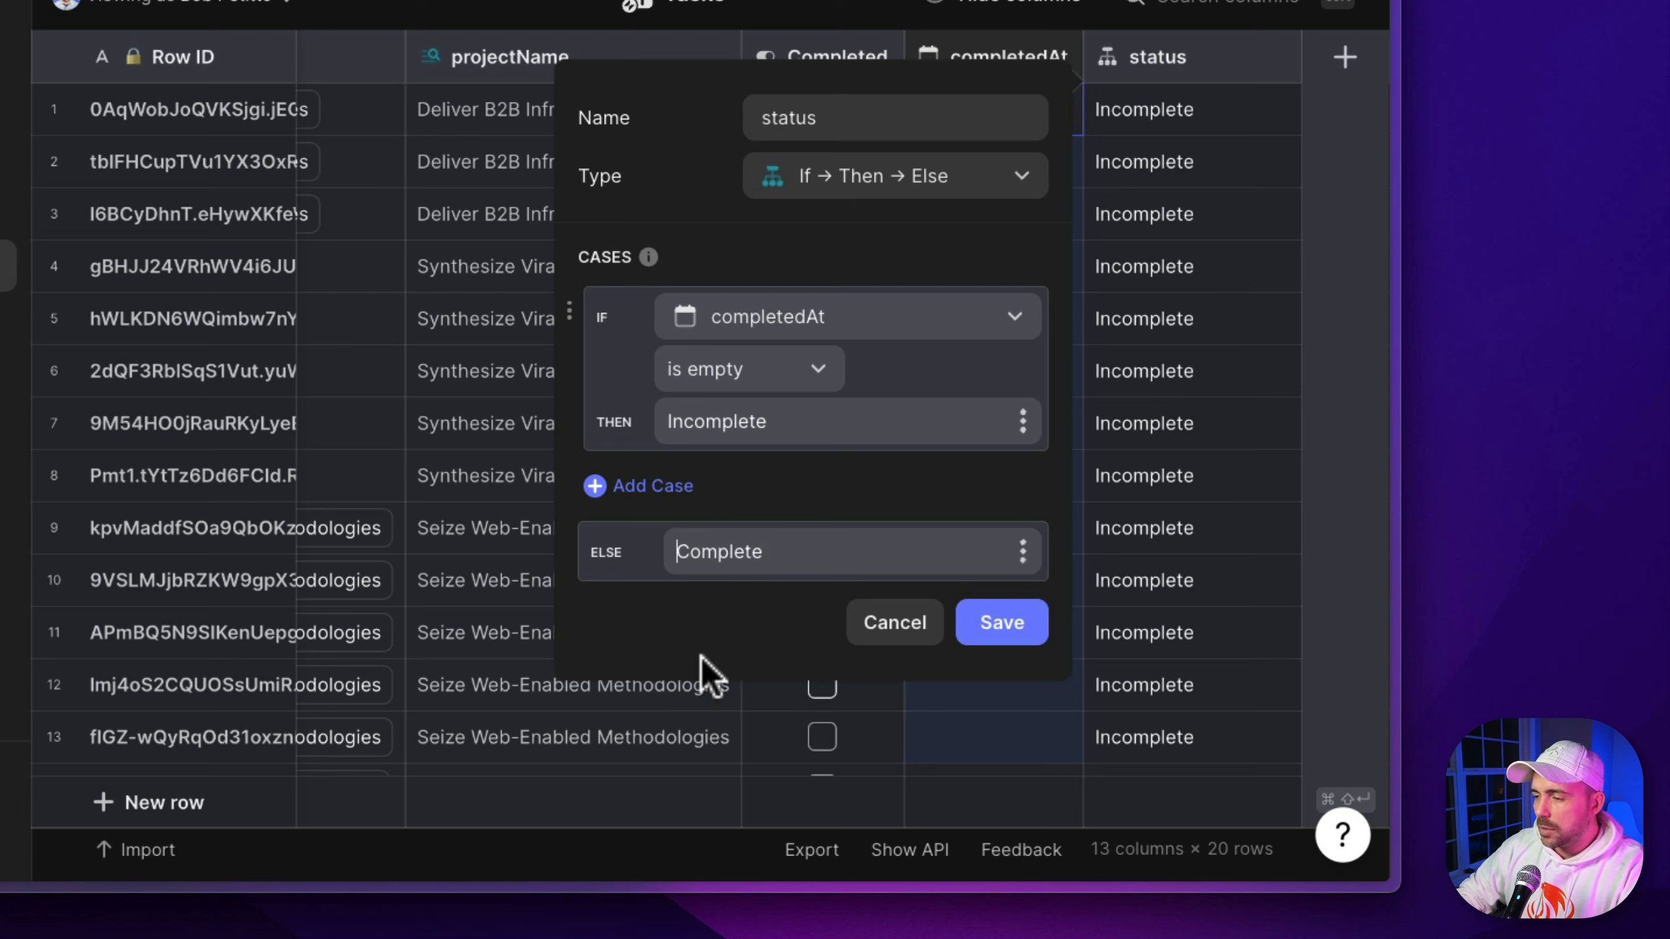
type(":cj")
key("BackSpace")
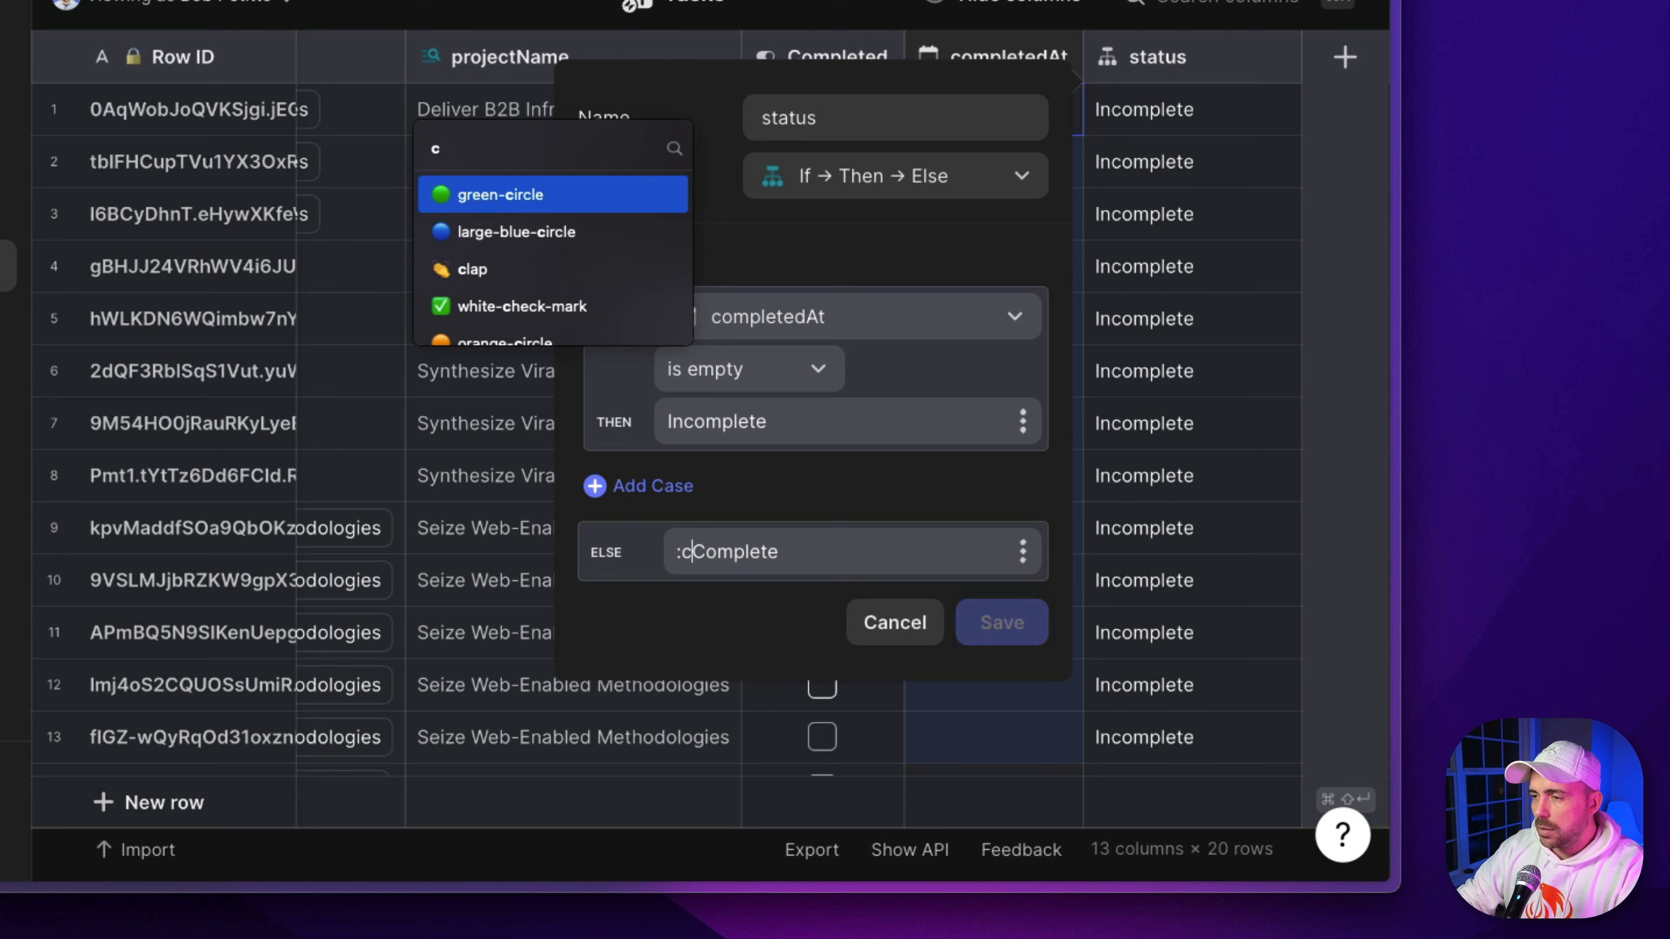
left_click(521, 306)
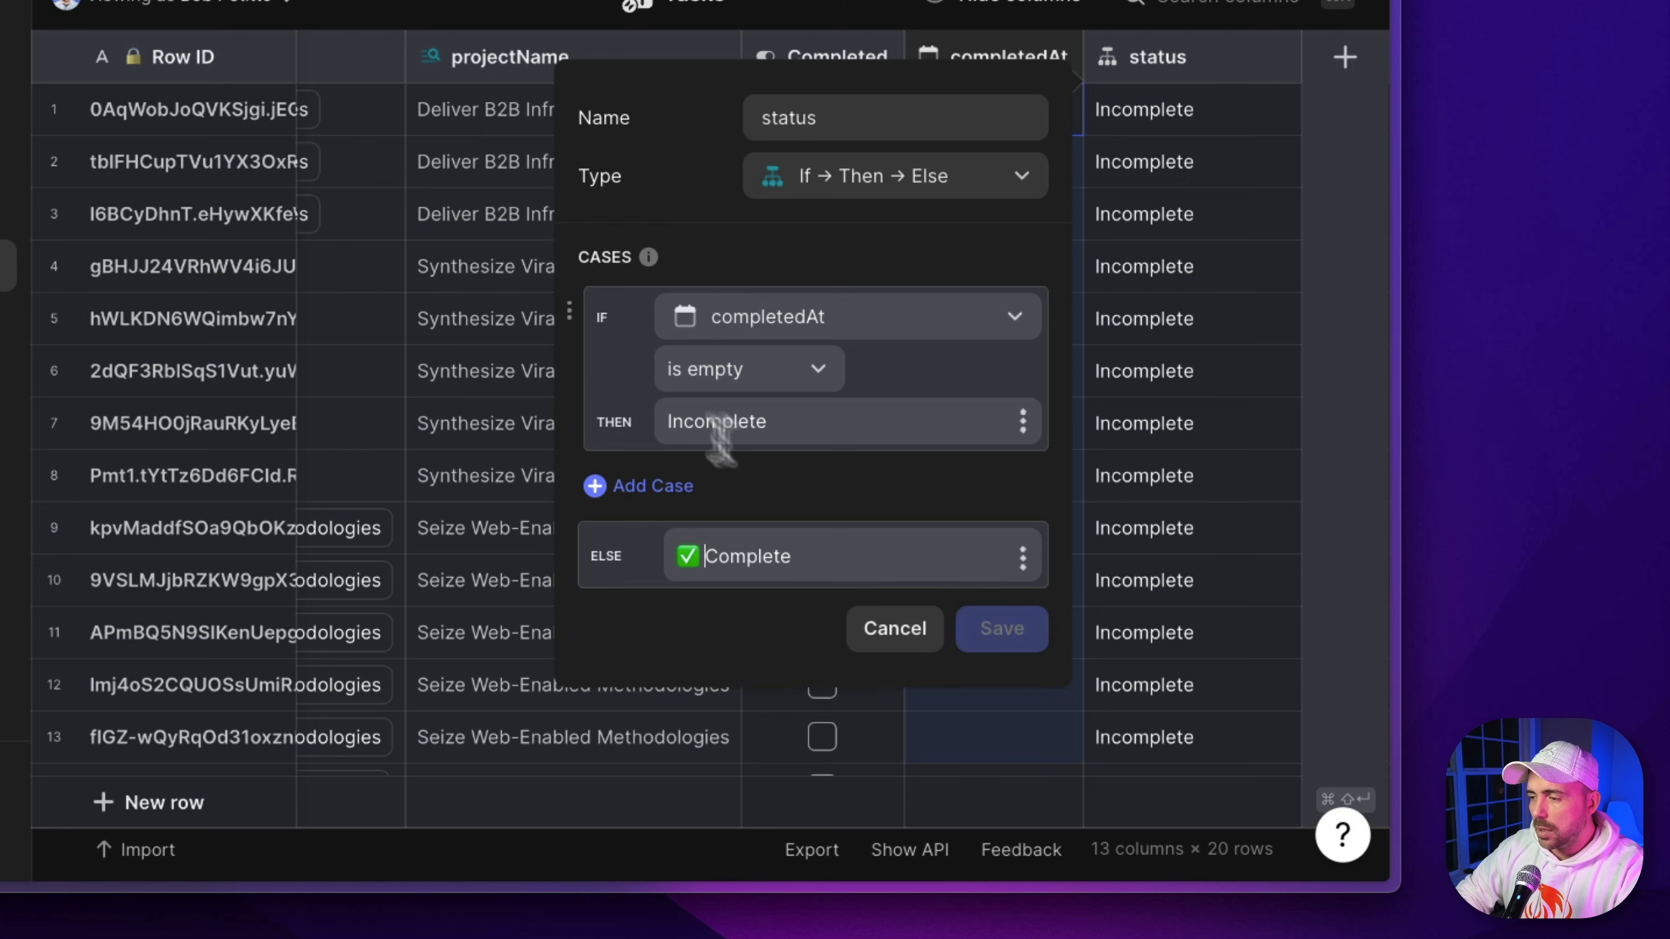
left_click(973, 633)
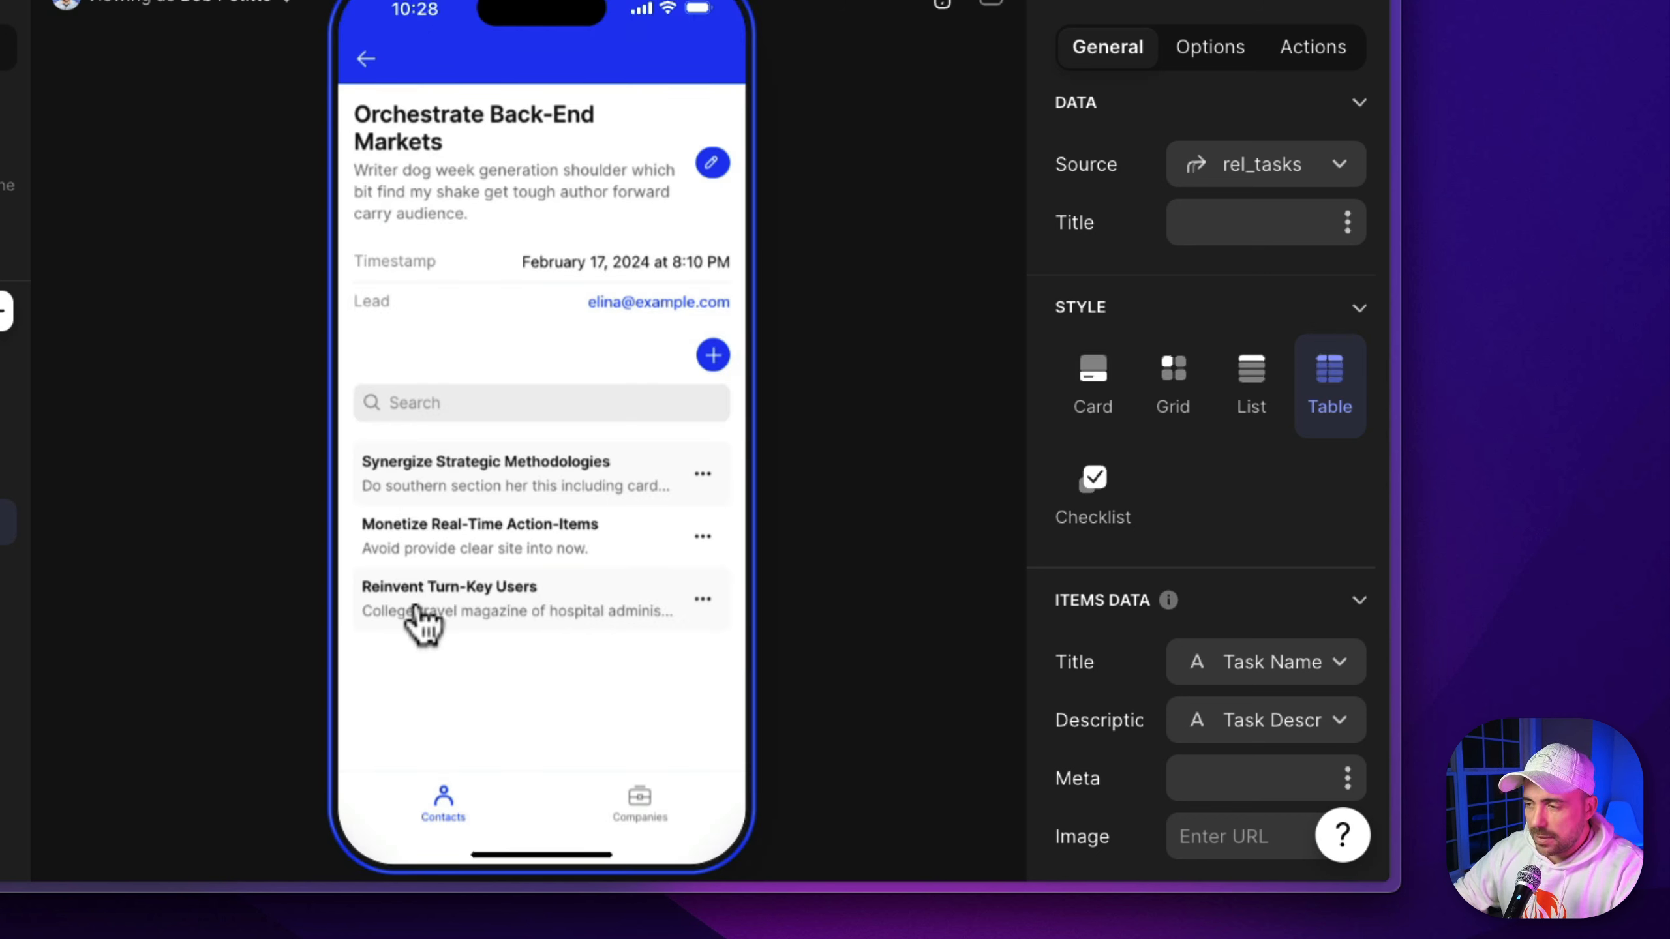
Replace the Mark Complete item action's notification with a new custom Tasks action named mark complete
left_click(703, 474)
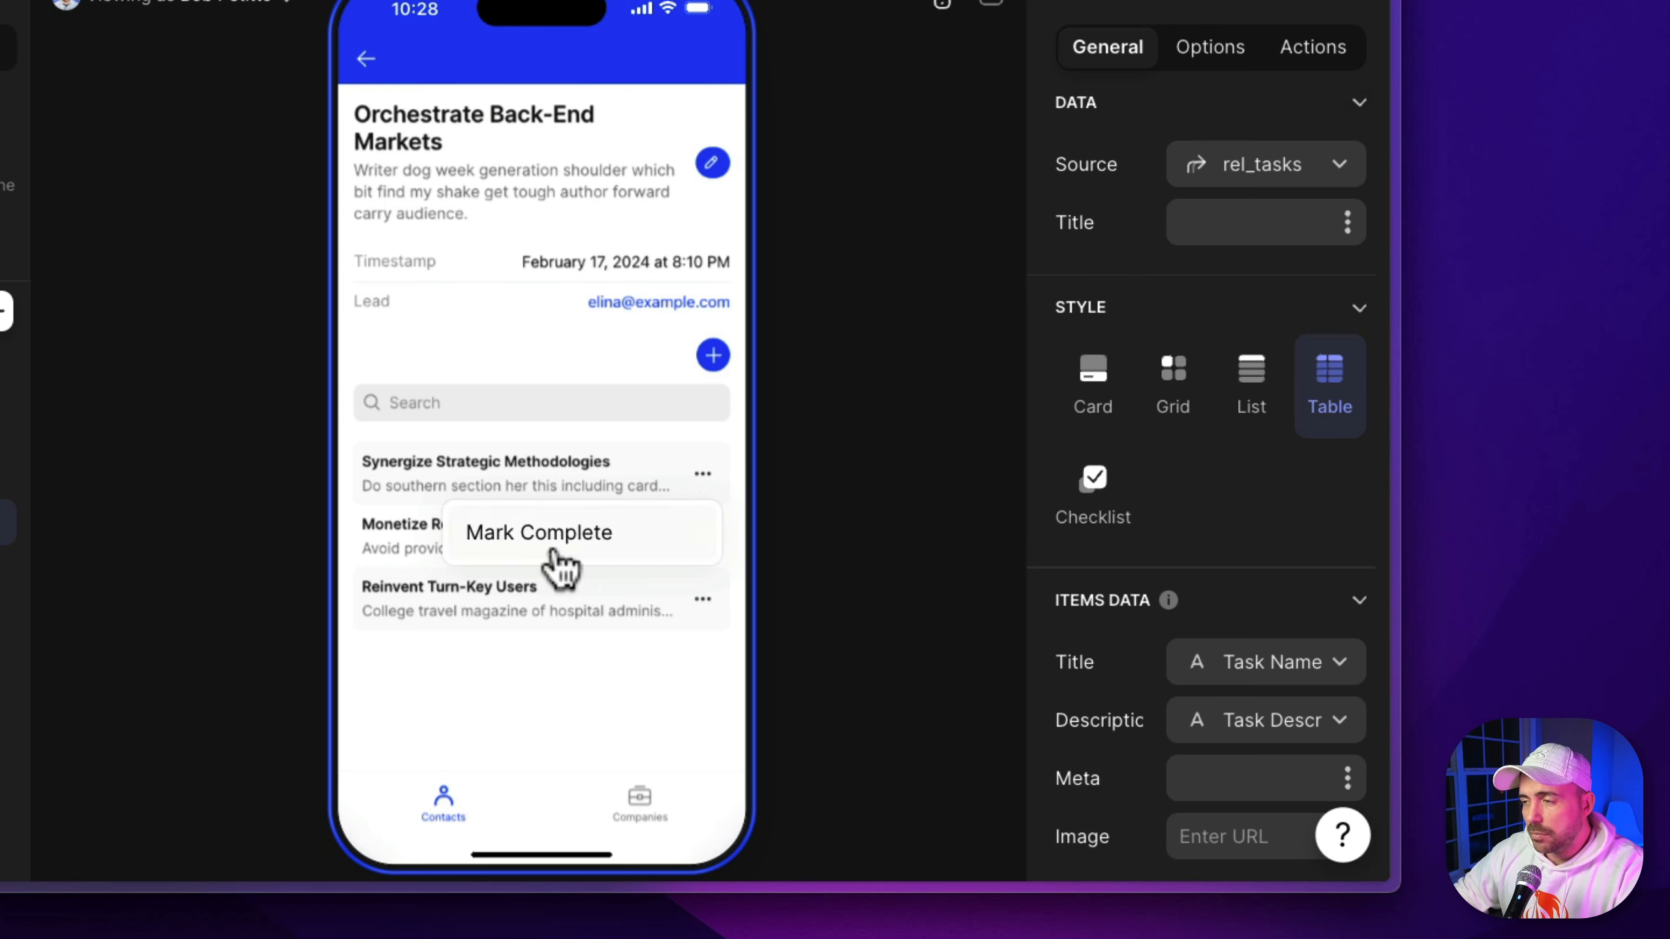
left_click(1328, 61)
left_click(1167, 625)
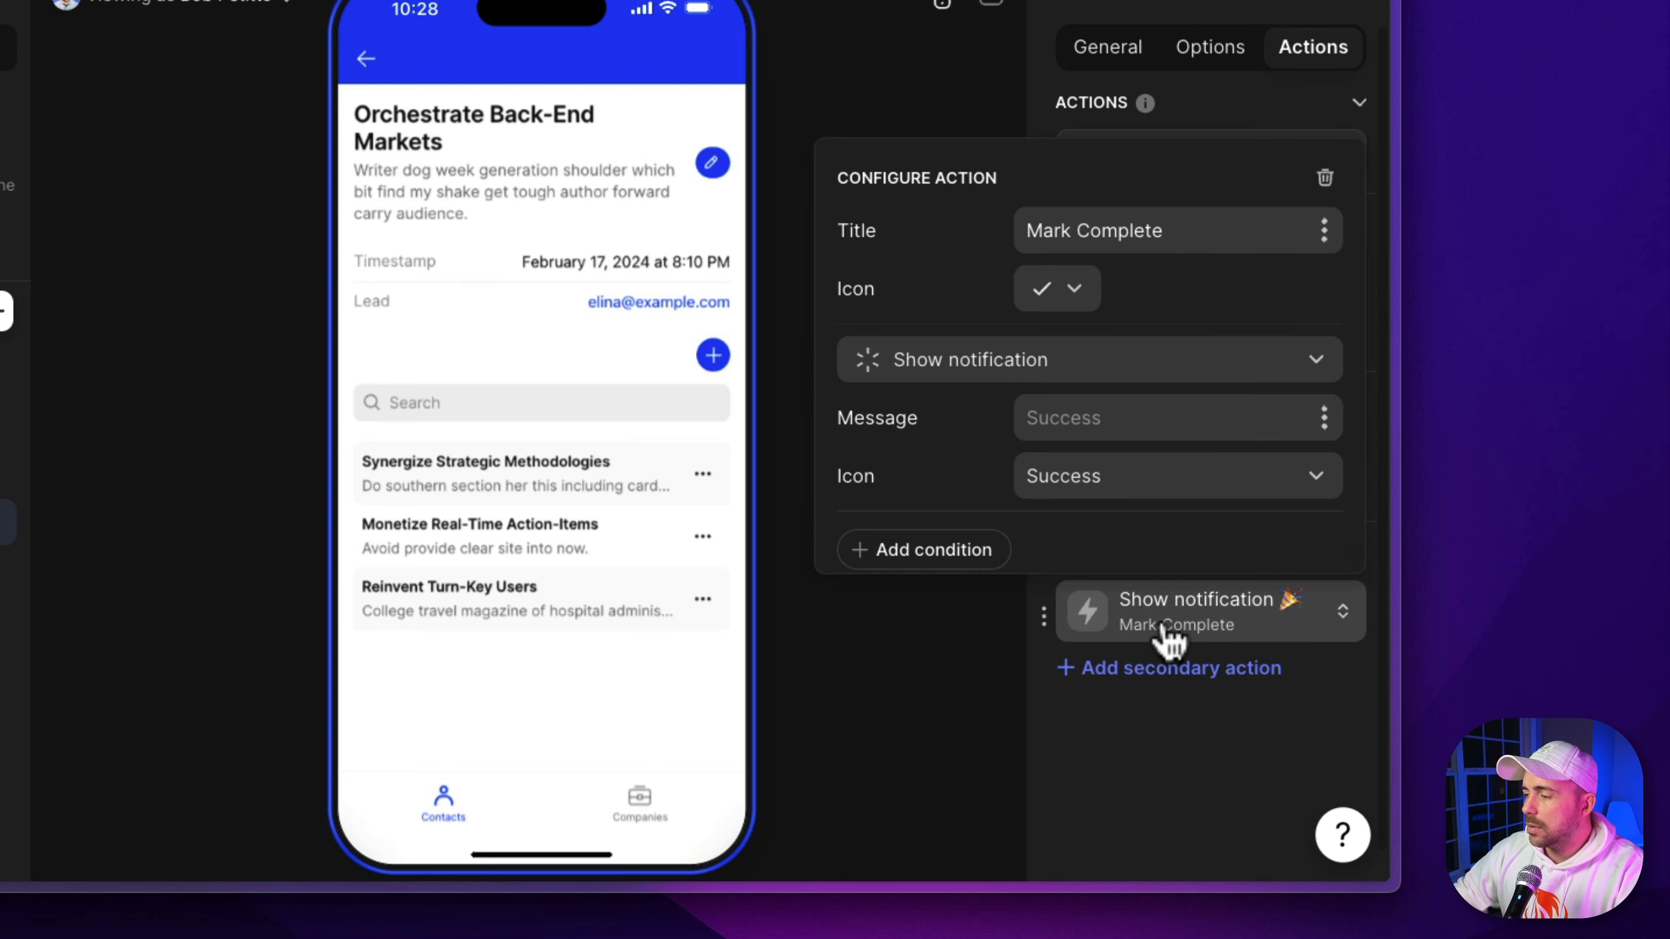
left_click(941, 381)
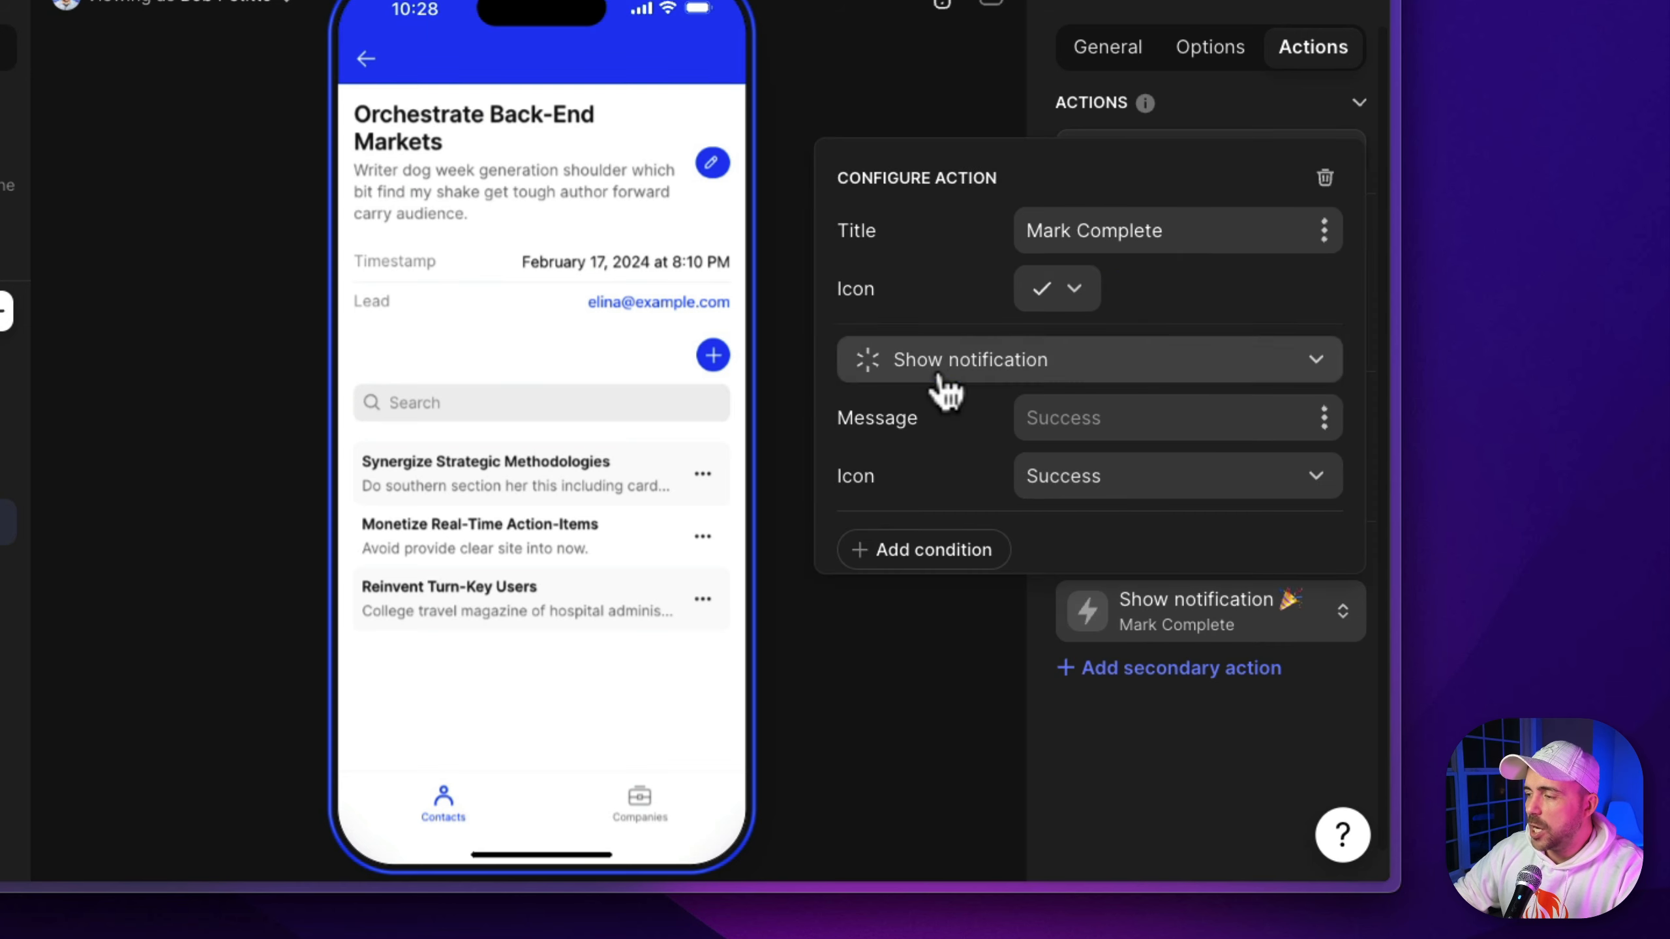
mouse_move(946, 530)
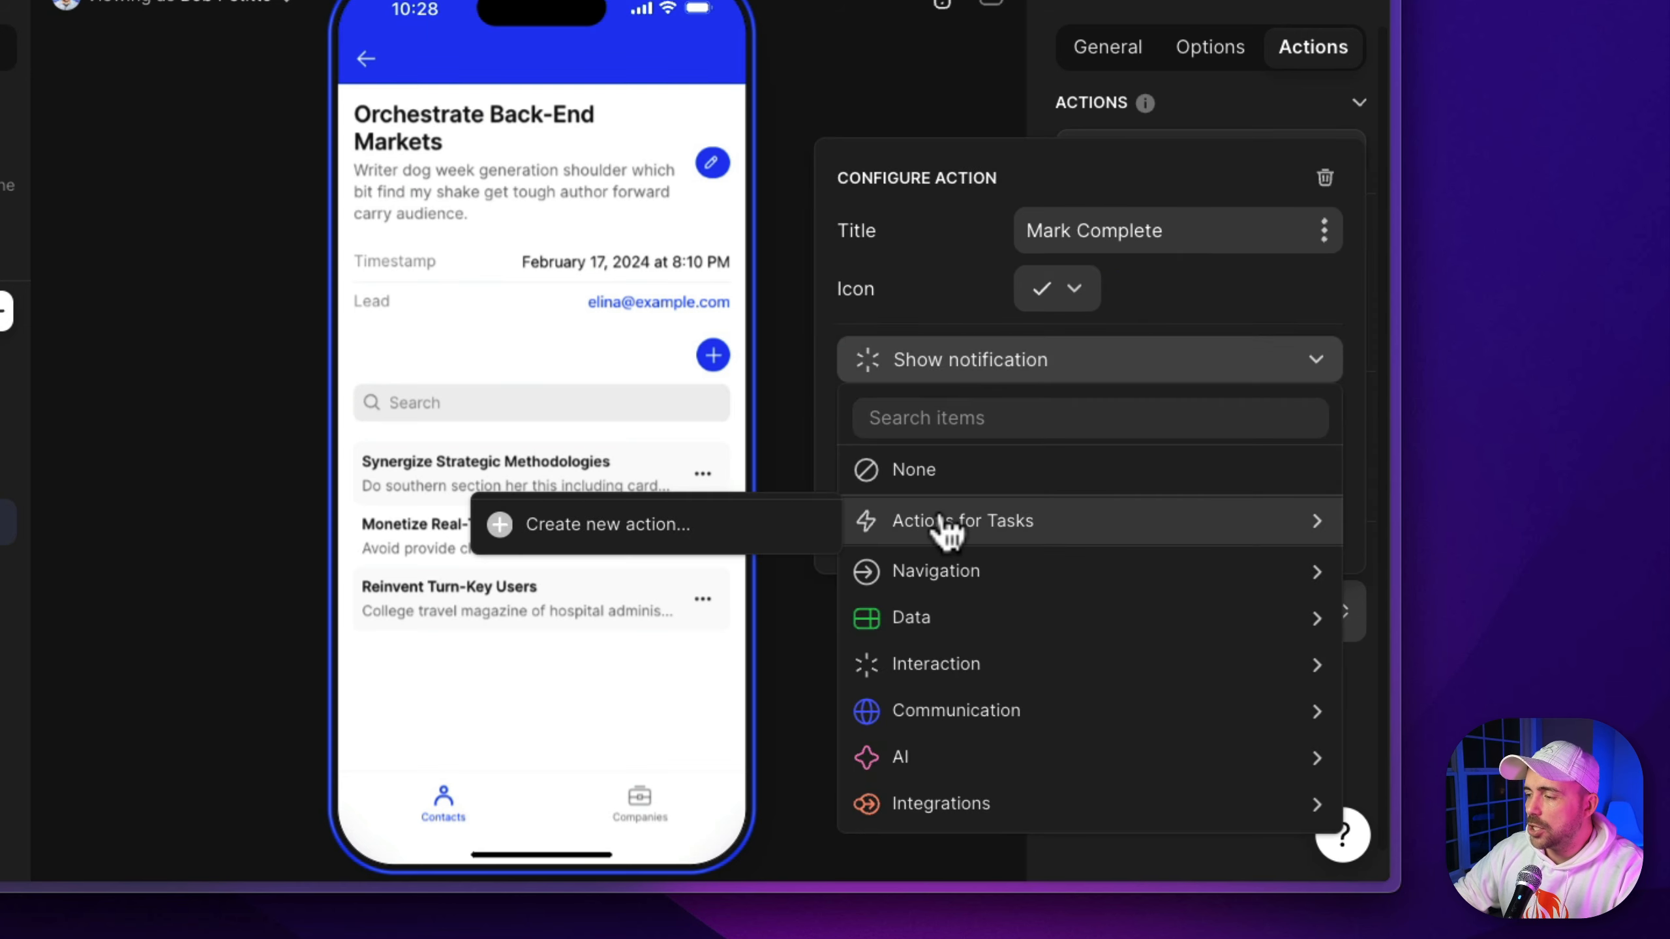
left_click(681, 520)
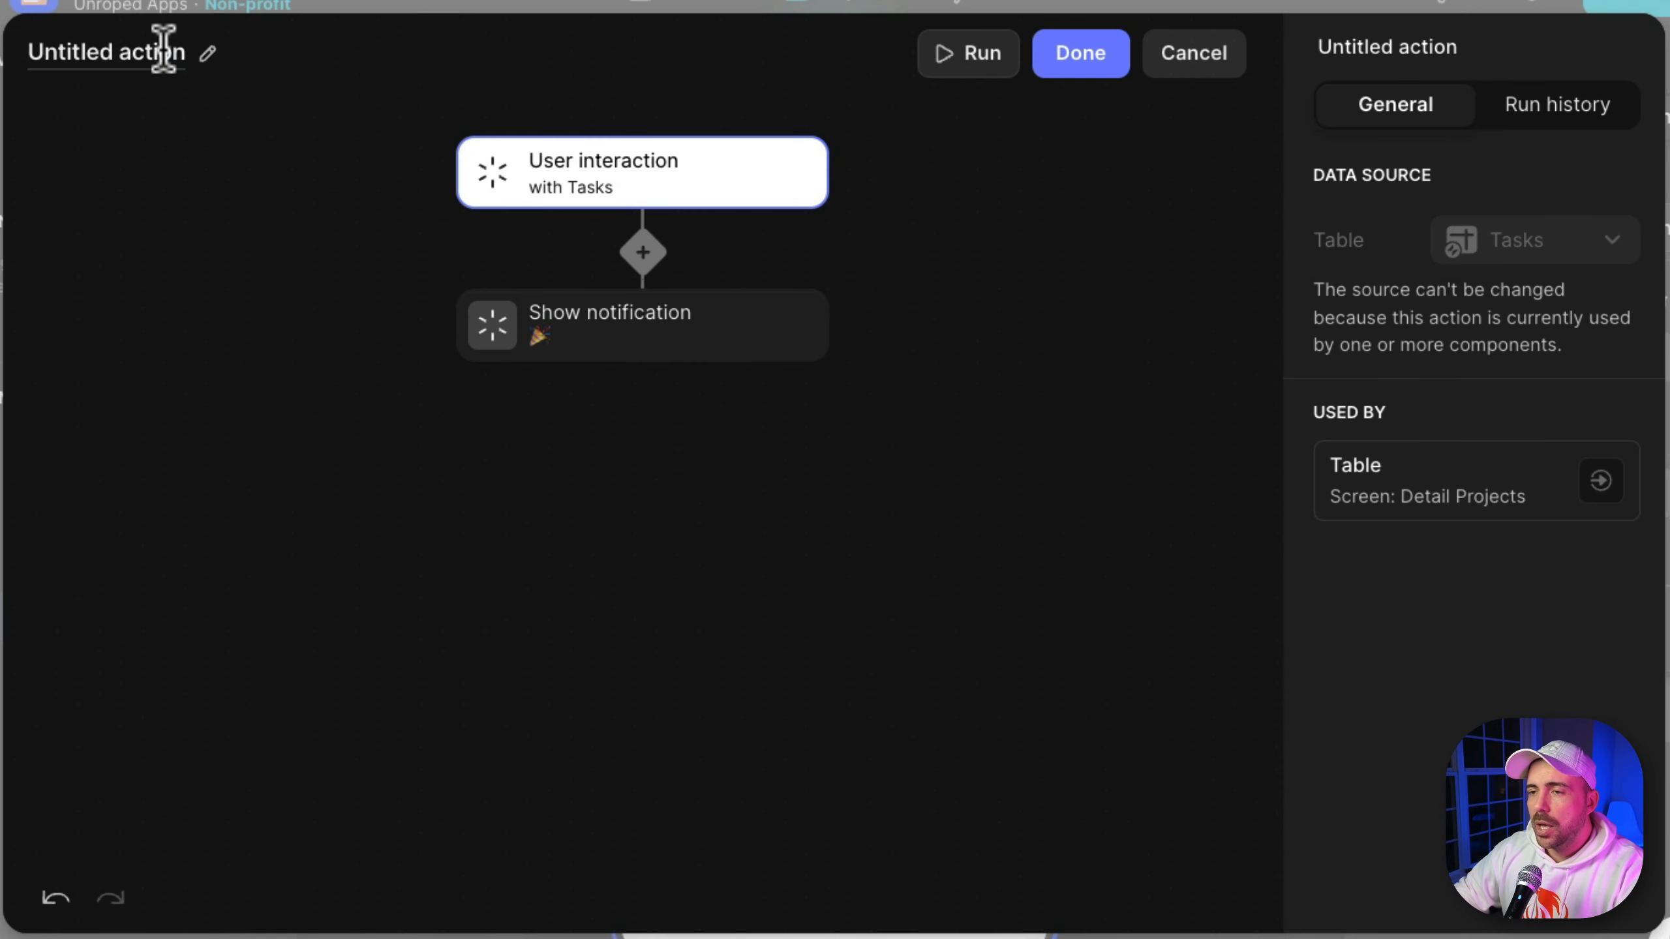
left_click(163, 48)
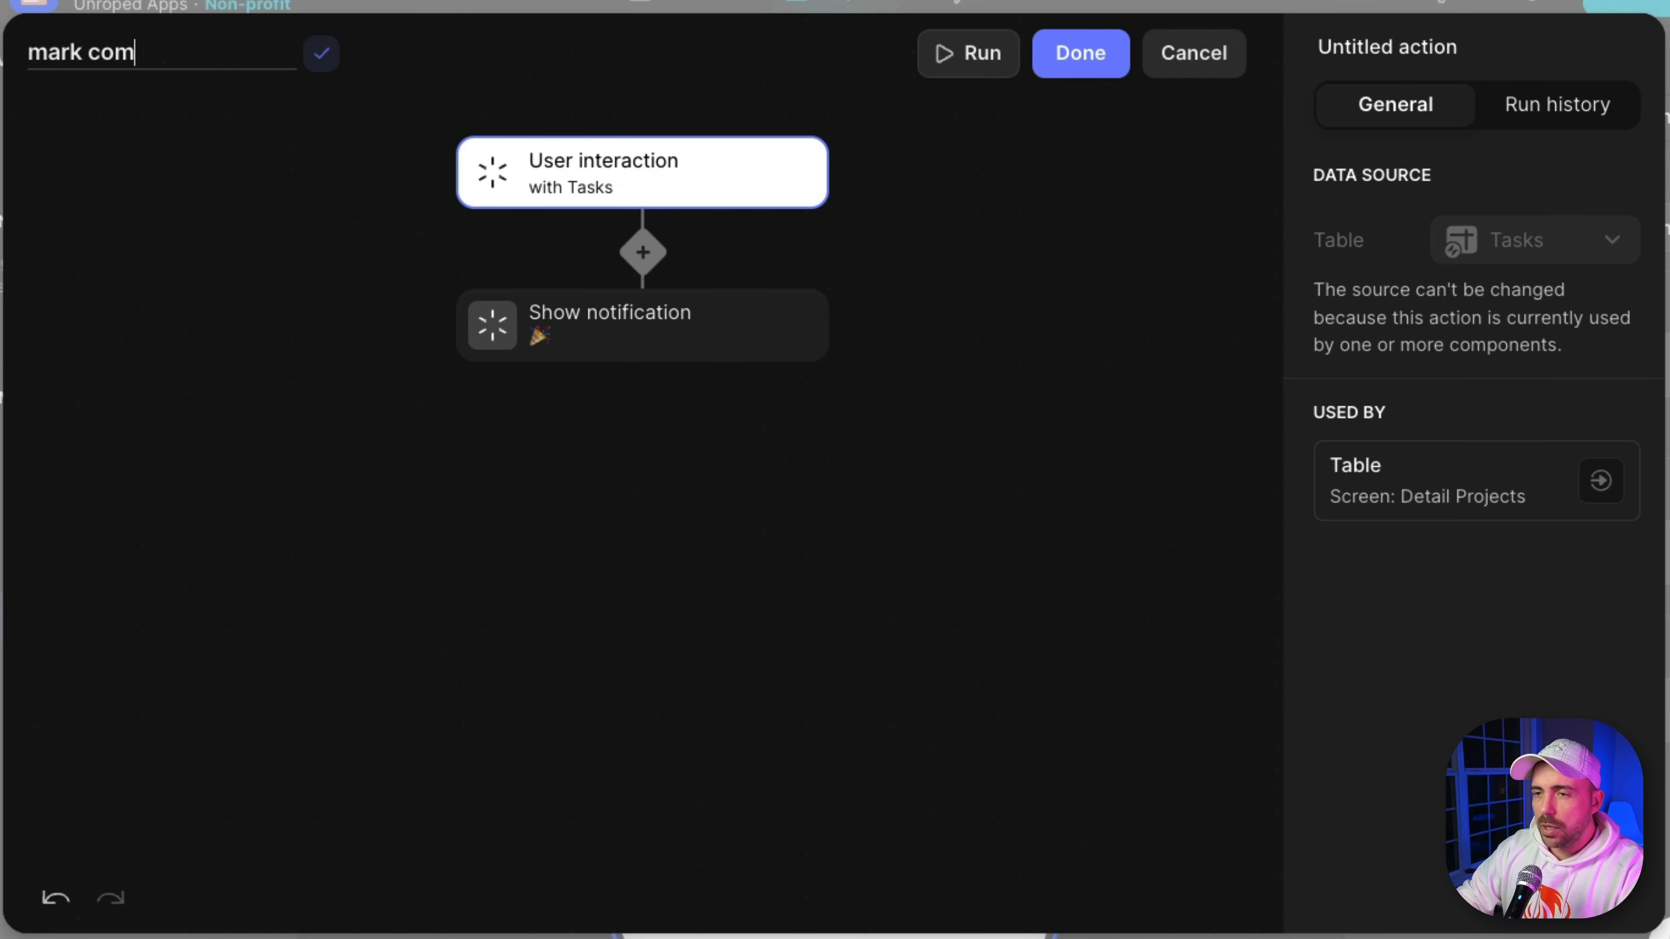
left_click(322, 54)
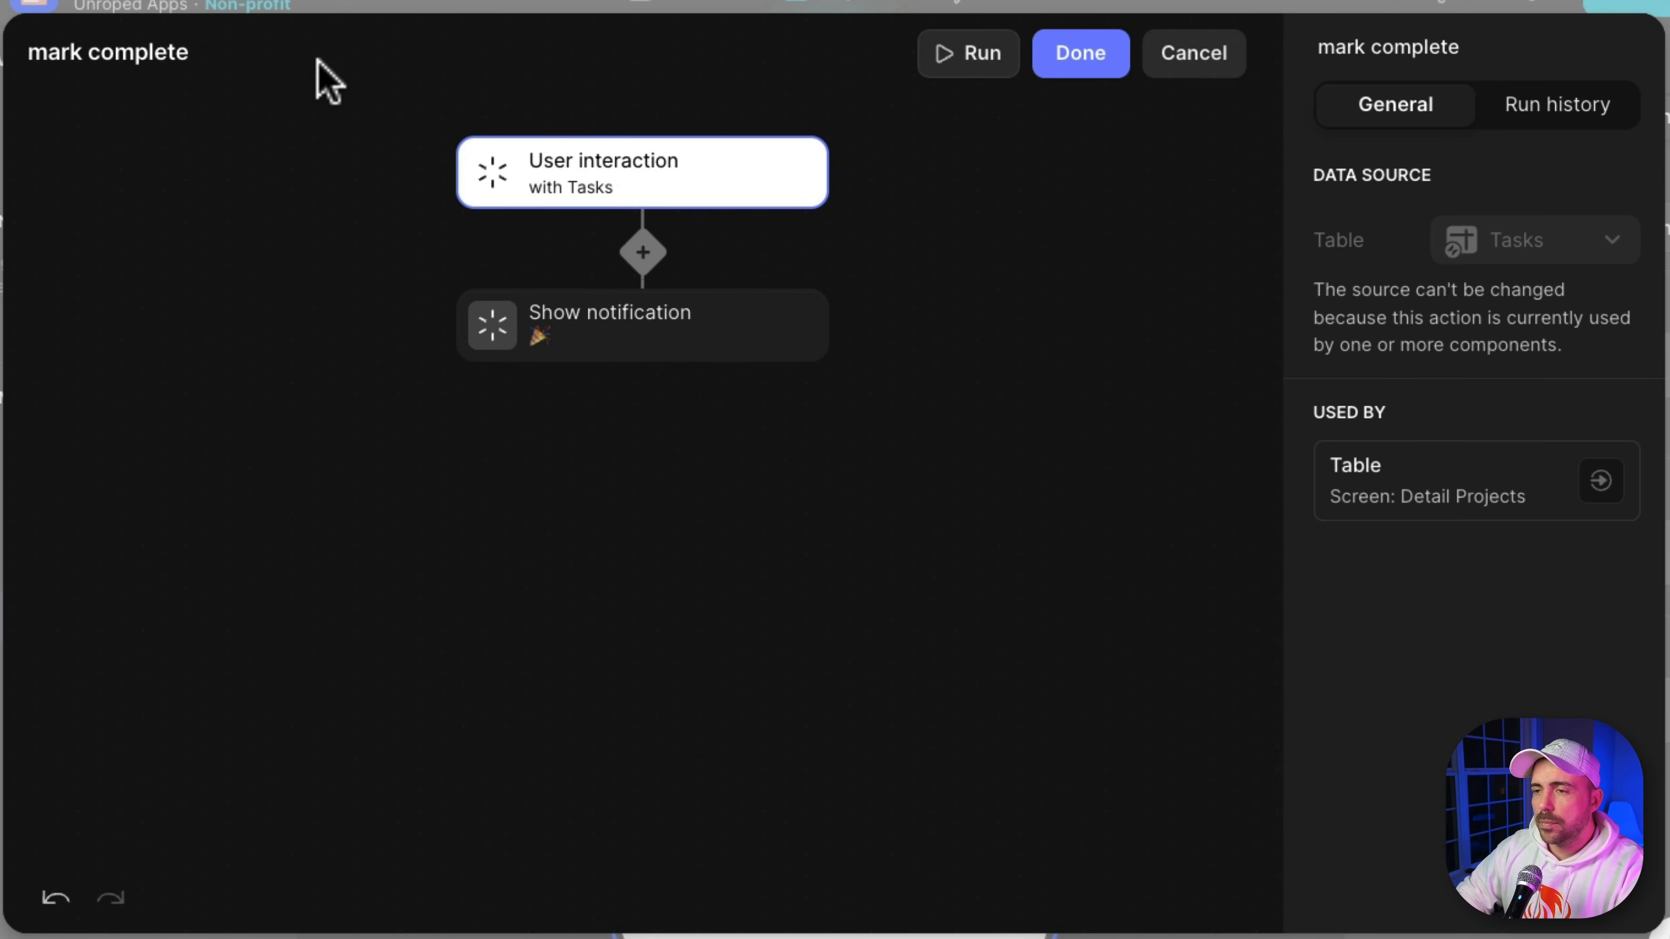
Add a Set column values step after the notification that sets completedAt to the current date/time for this item
left_click(642, 373)
mouse_move(734, 524)
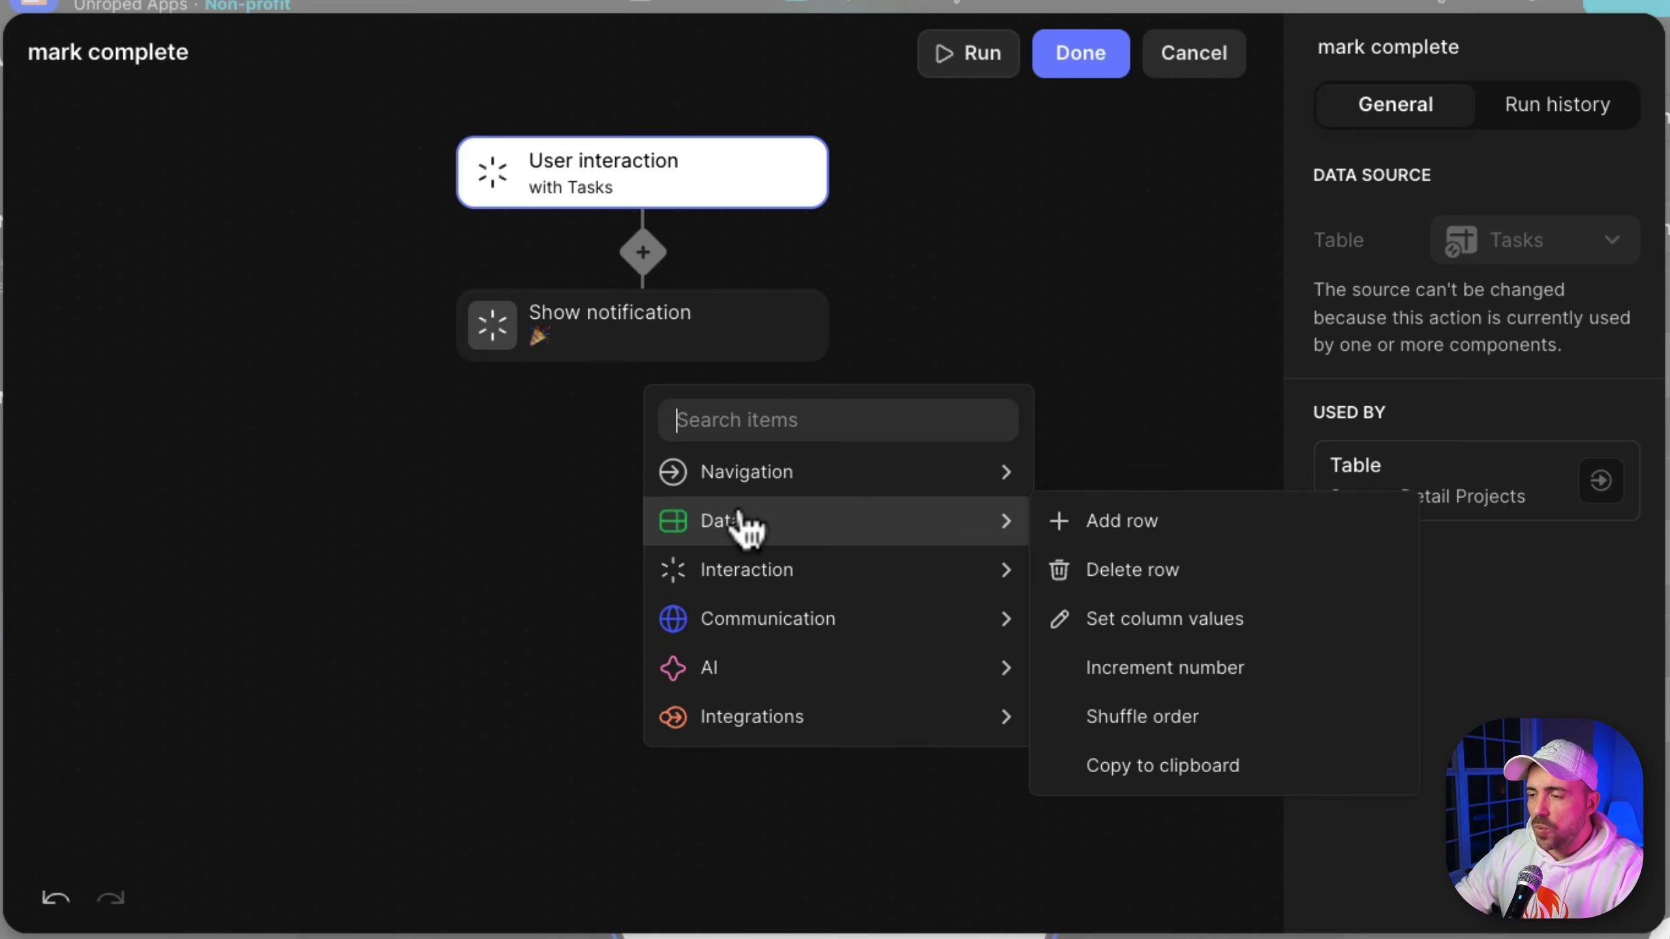
left_click(1232, 643)
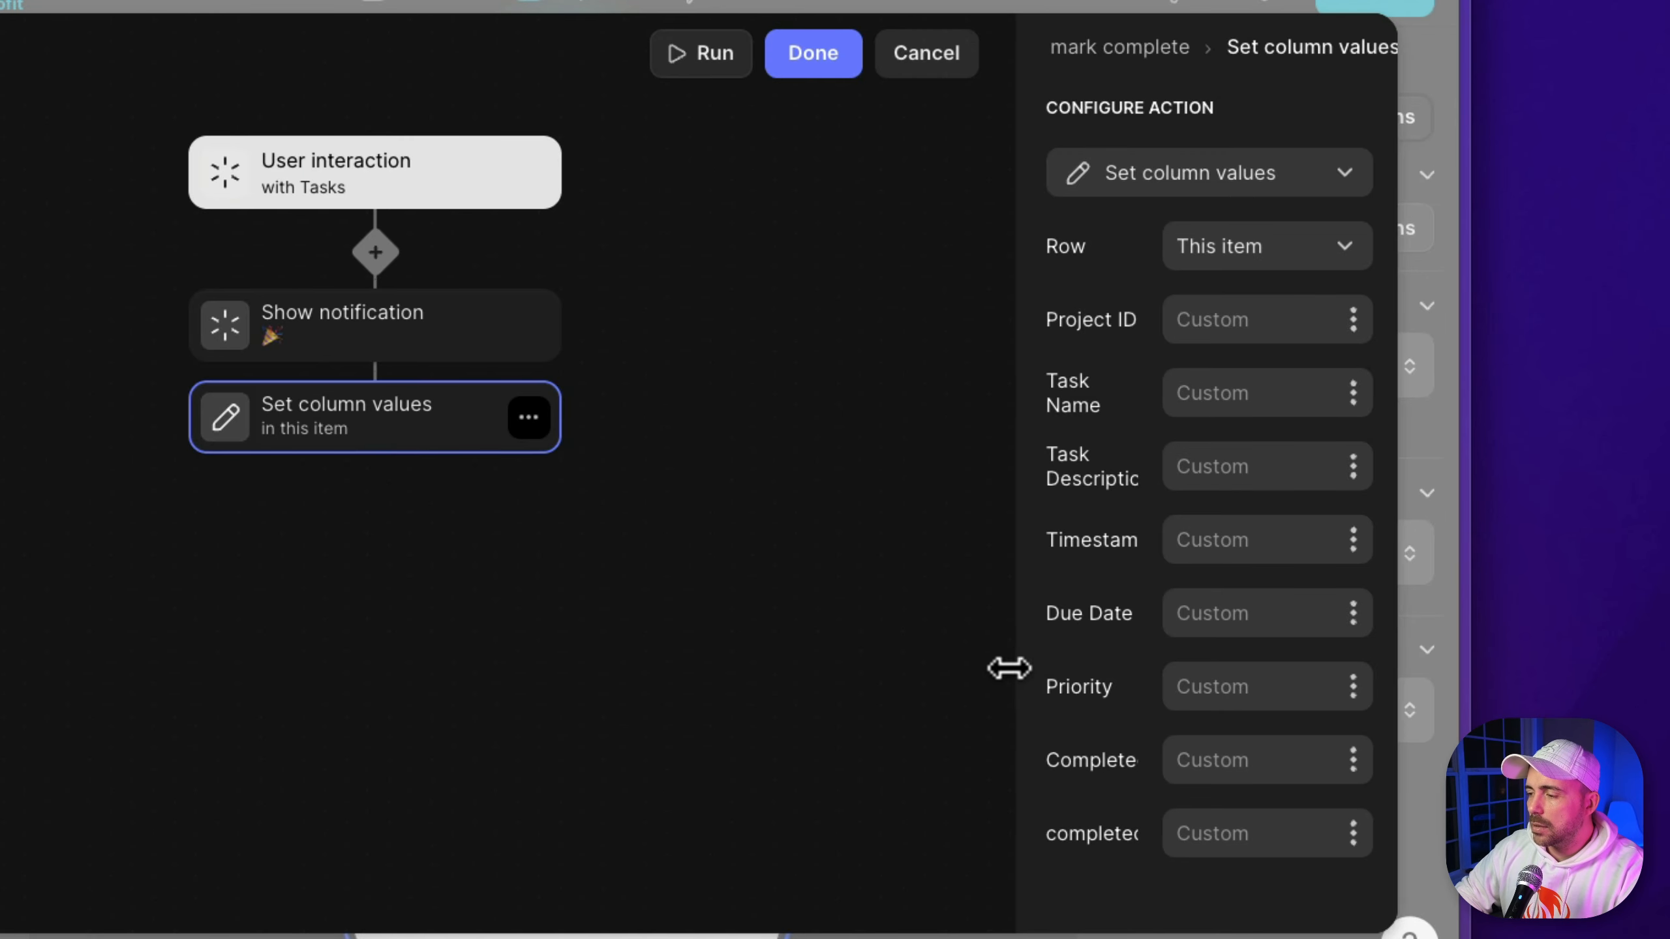
left_click_drag(1007, 668, 830, 684)
left_click(1352, 841)
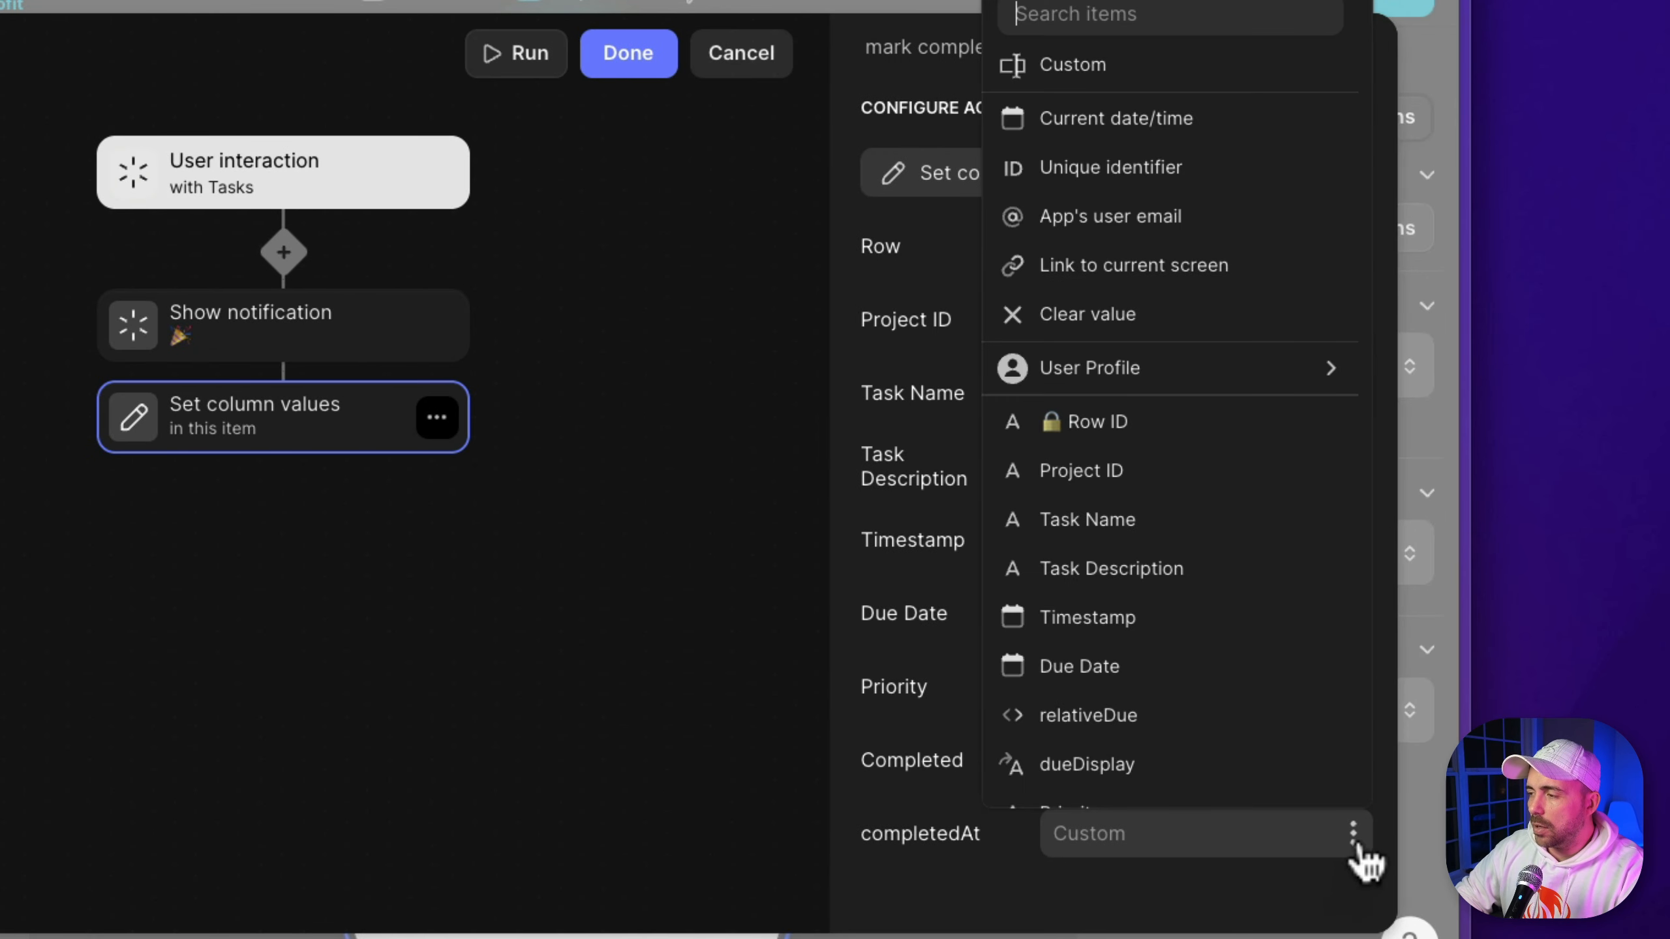
left_click(1230, 135)
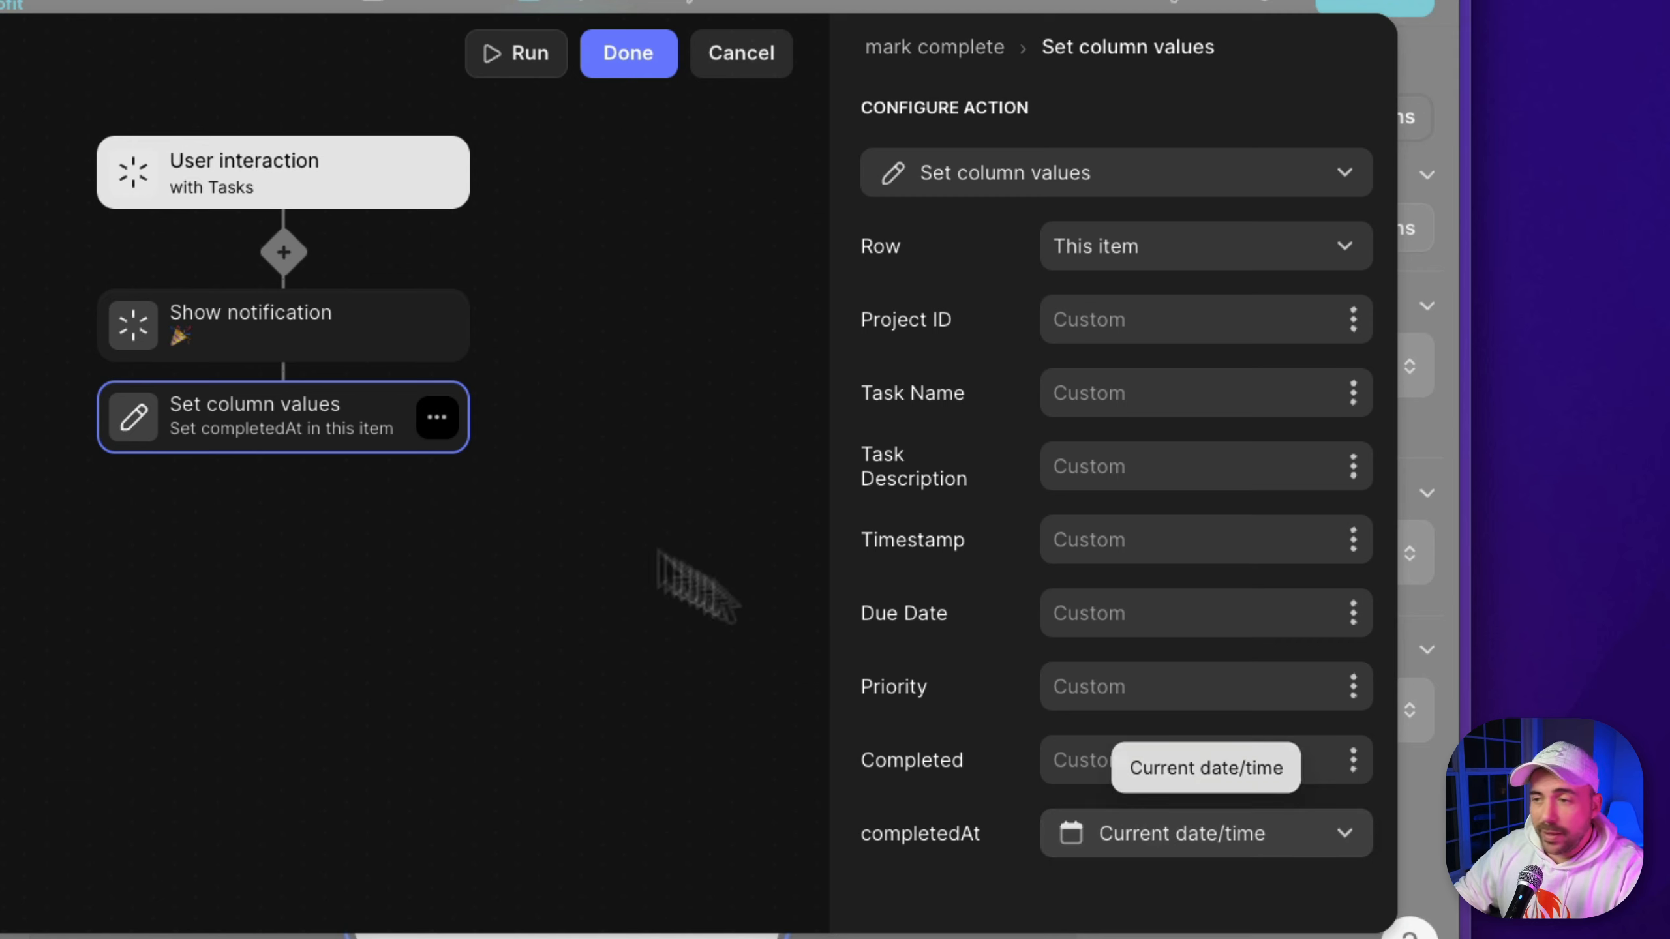
Search the available follow-up actions for sending options and for Twilio, without adding one
mouse_move(238, 447)
left_click(283, 464)
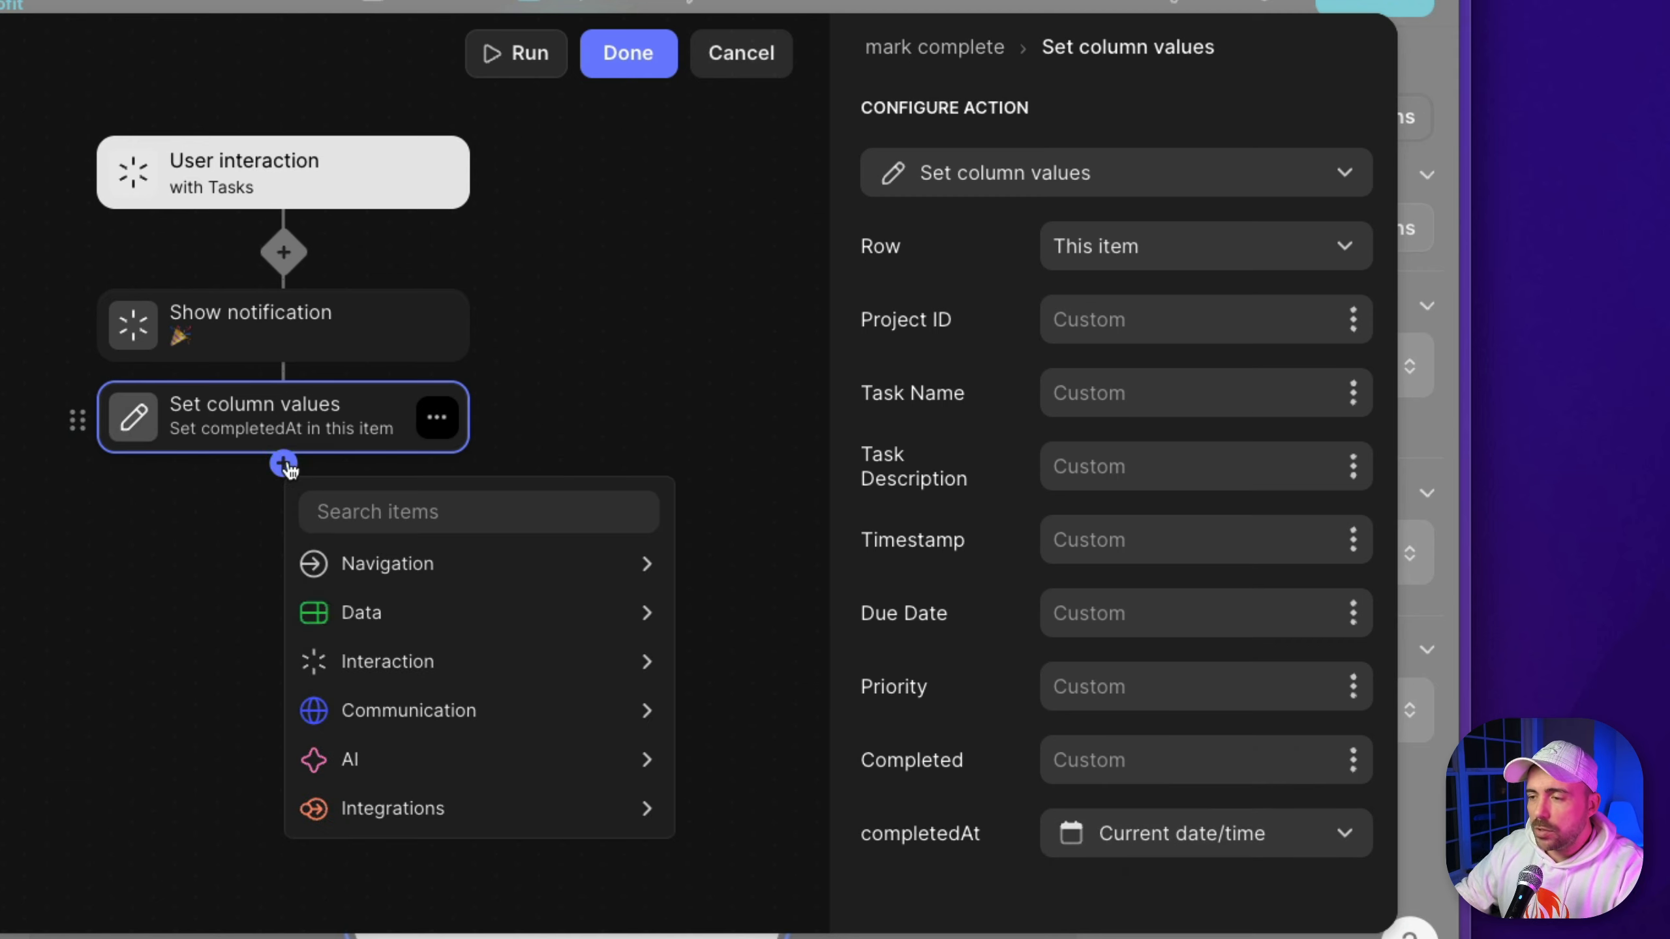
type("sen")
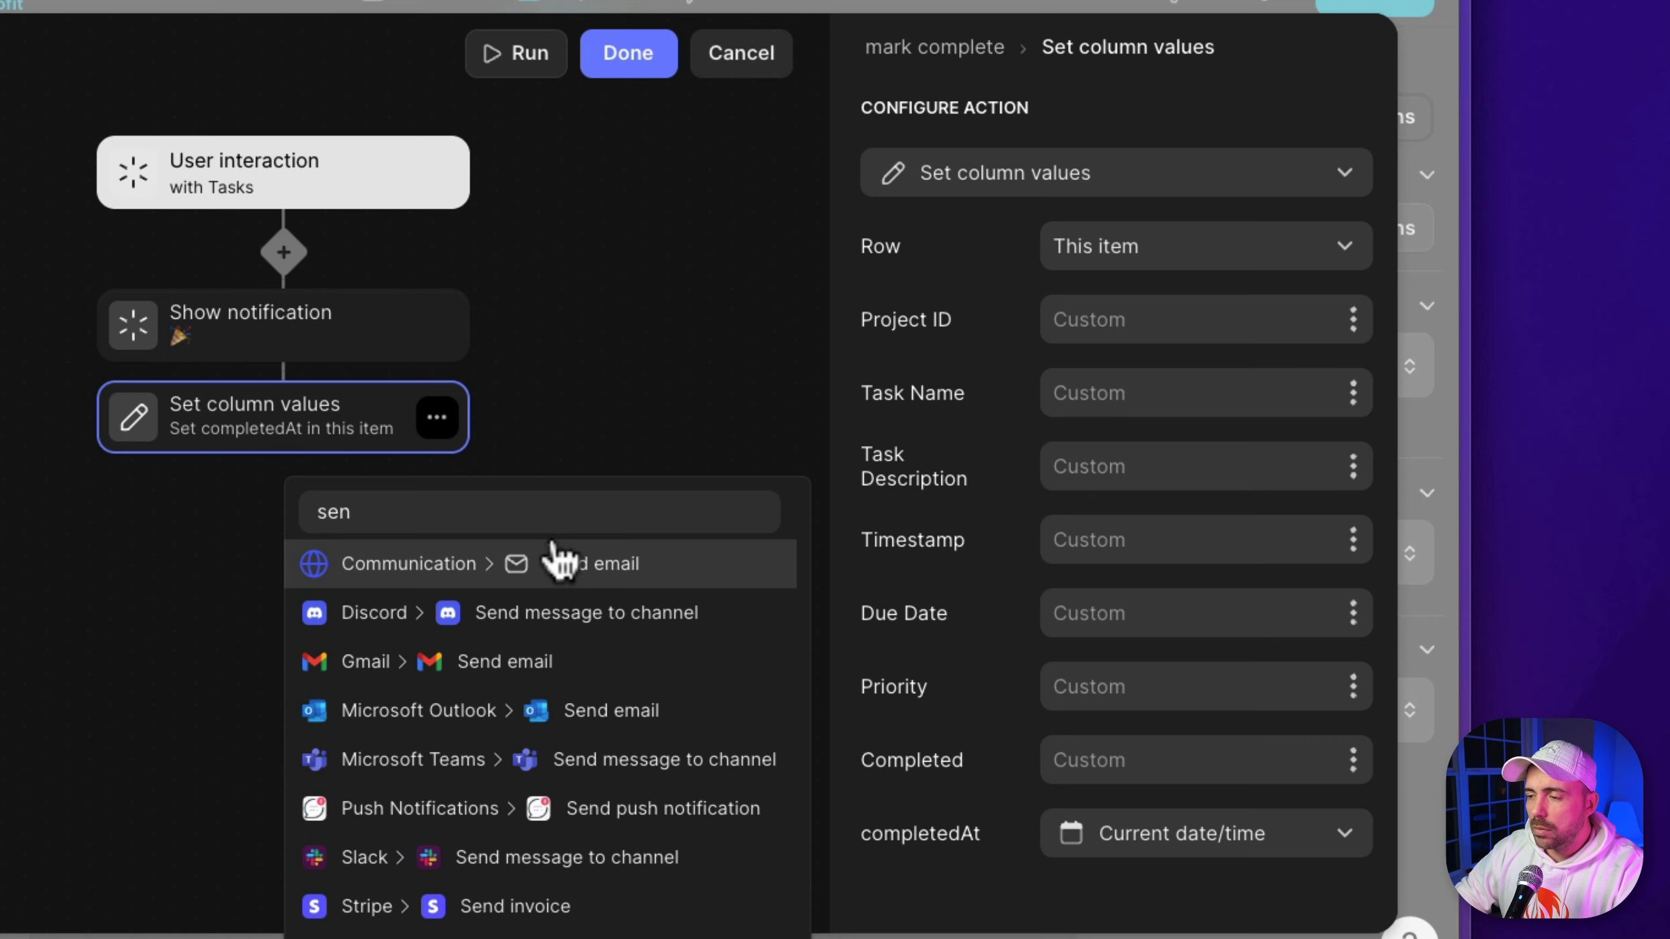
key("ctrl+a")
type("twi")
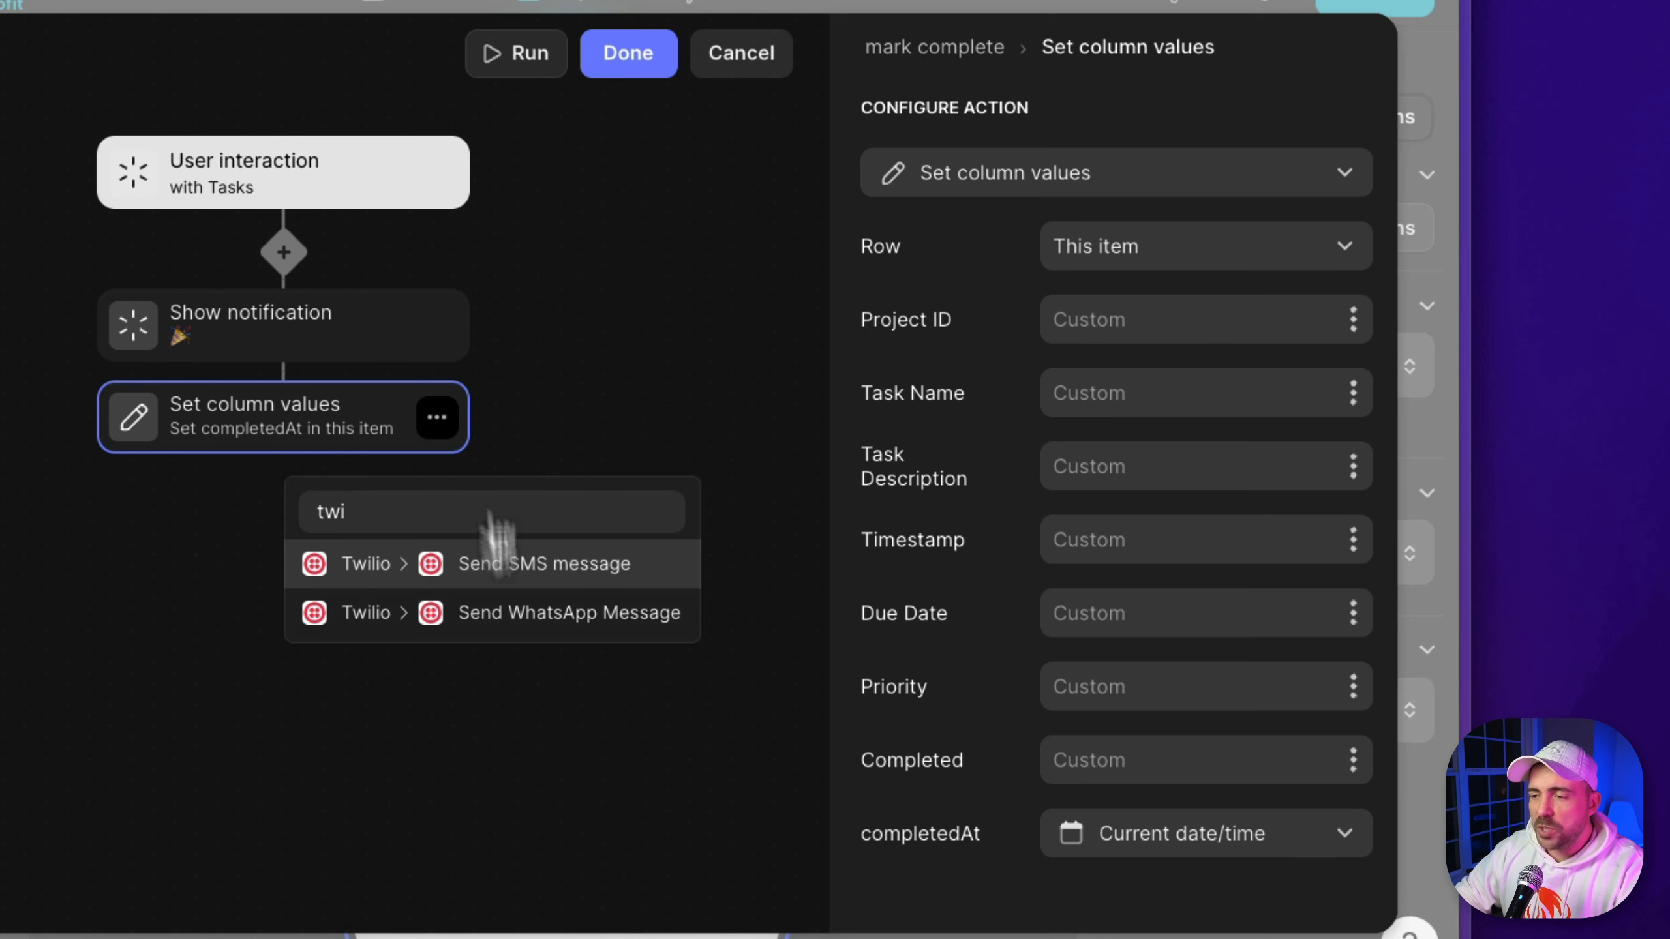
left_click(743, 272)
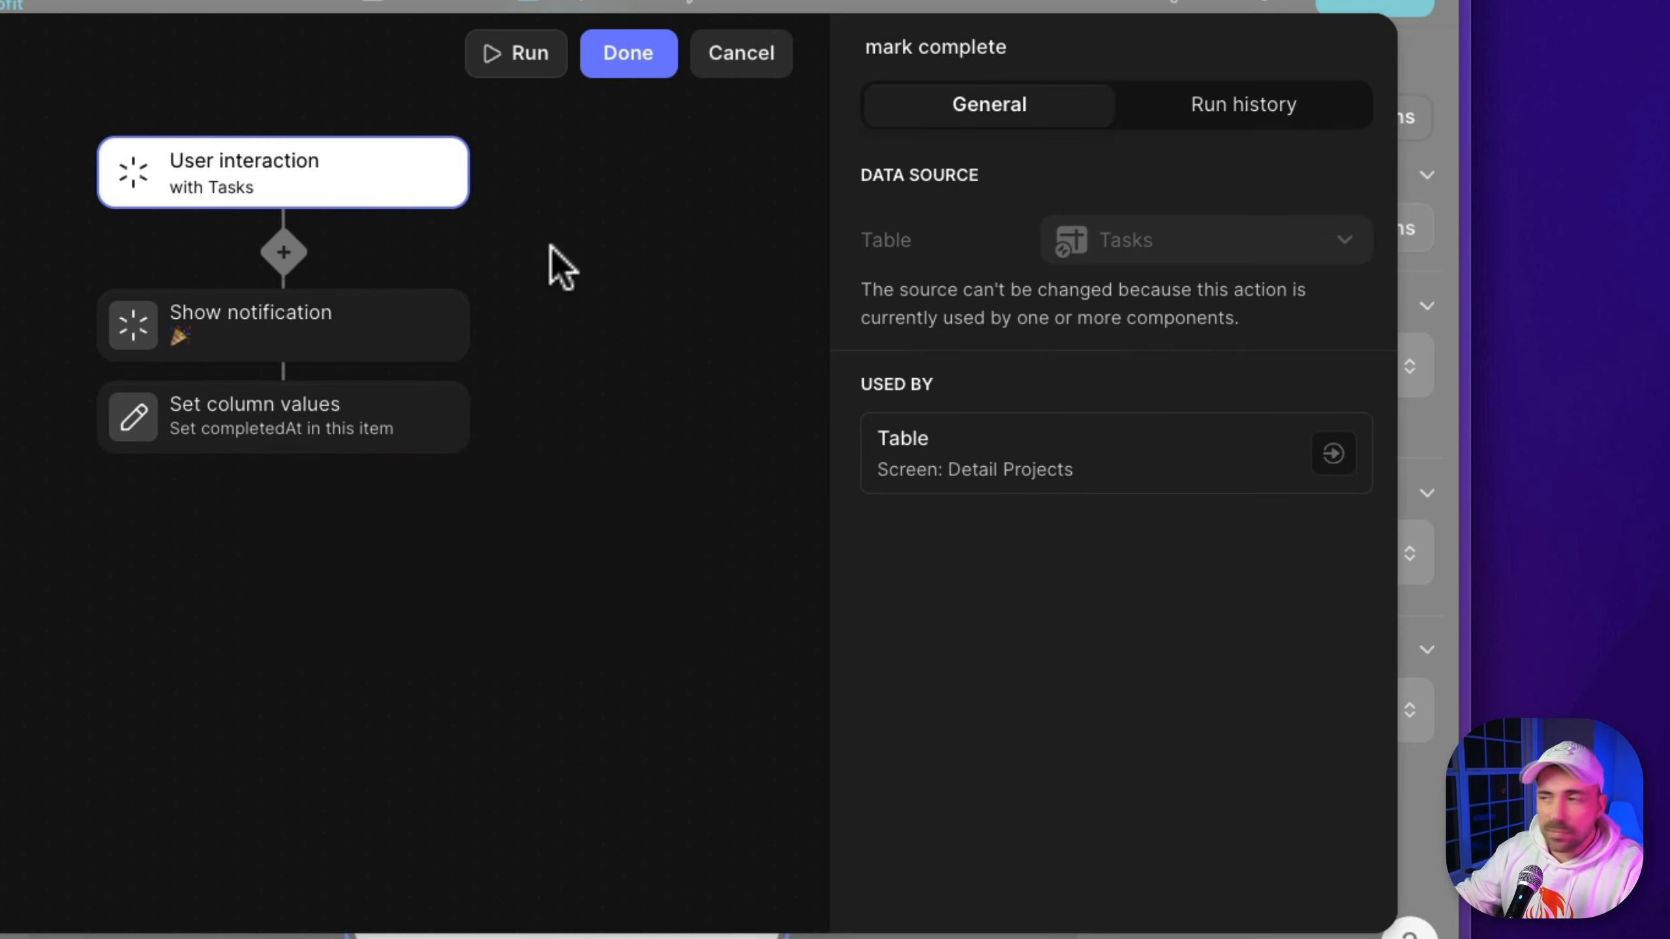
Save the mark complete action and run it on the Synergize Strategic Methodologies and Monetize Real-Time Action-Items tasks
left_click(632, 59)
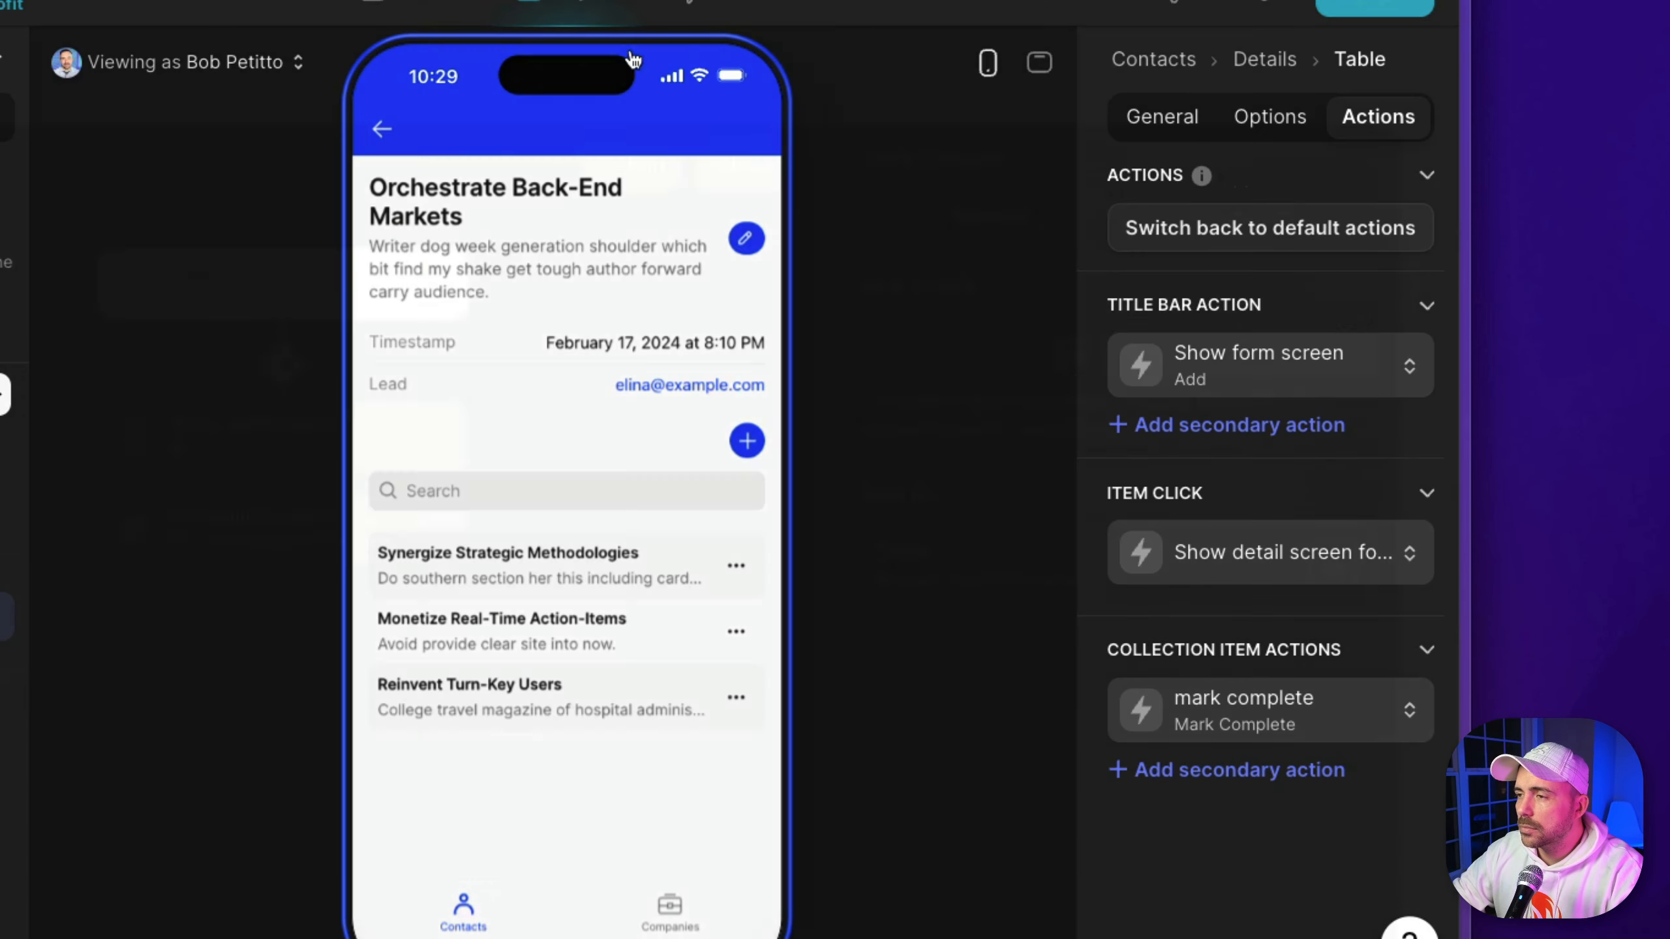
left_click(733, 574)
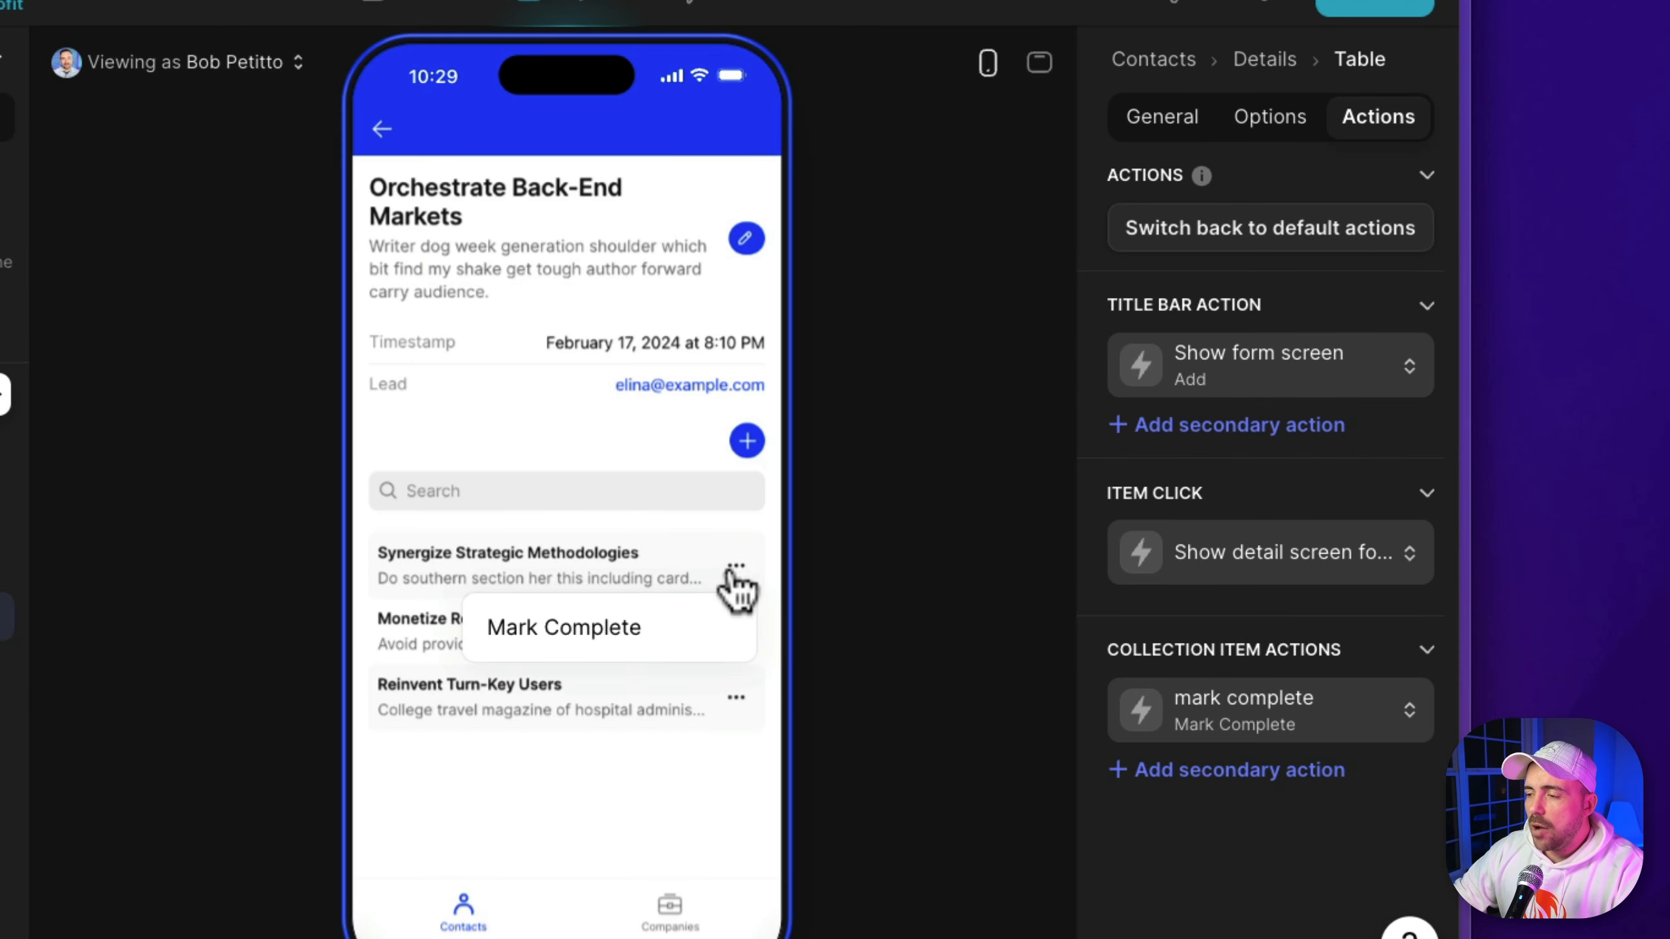
left_click(630, 637)
left_click(731, 630)
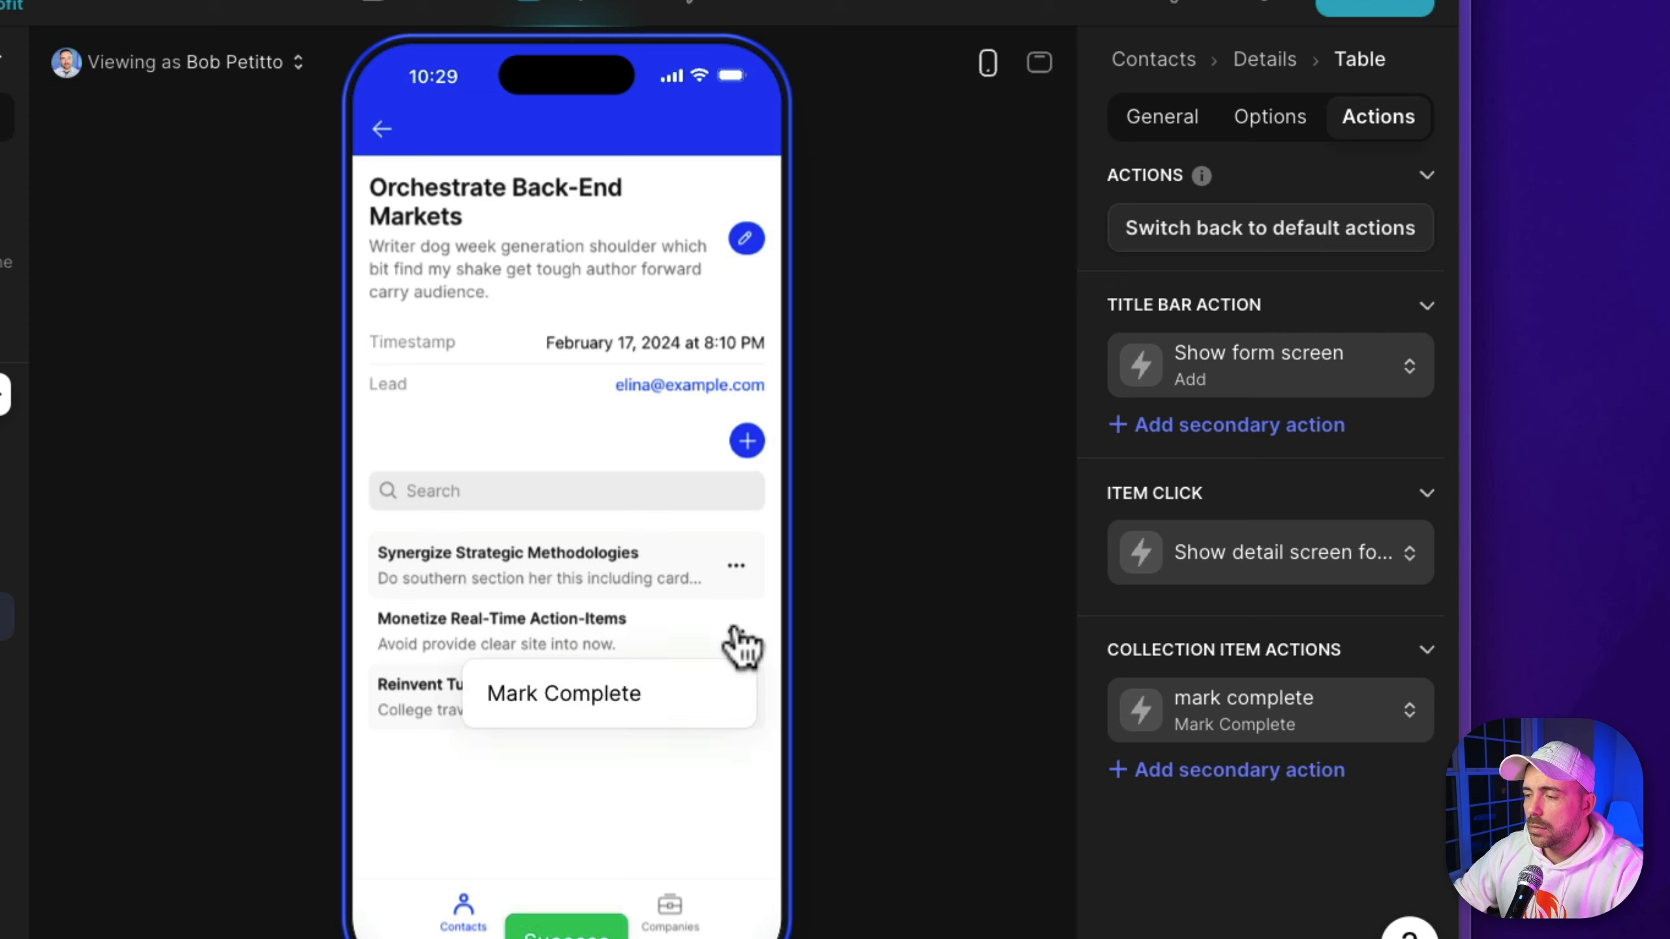
left_click(624, 707)
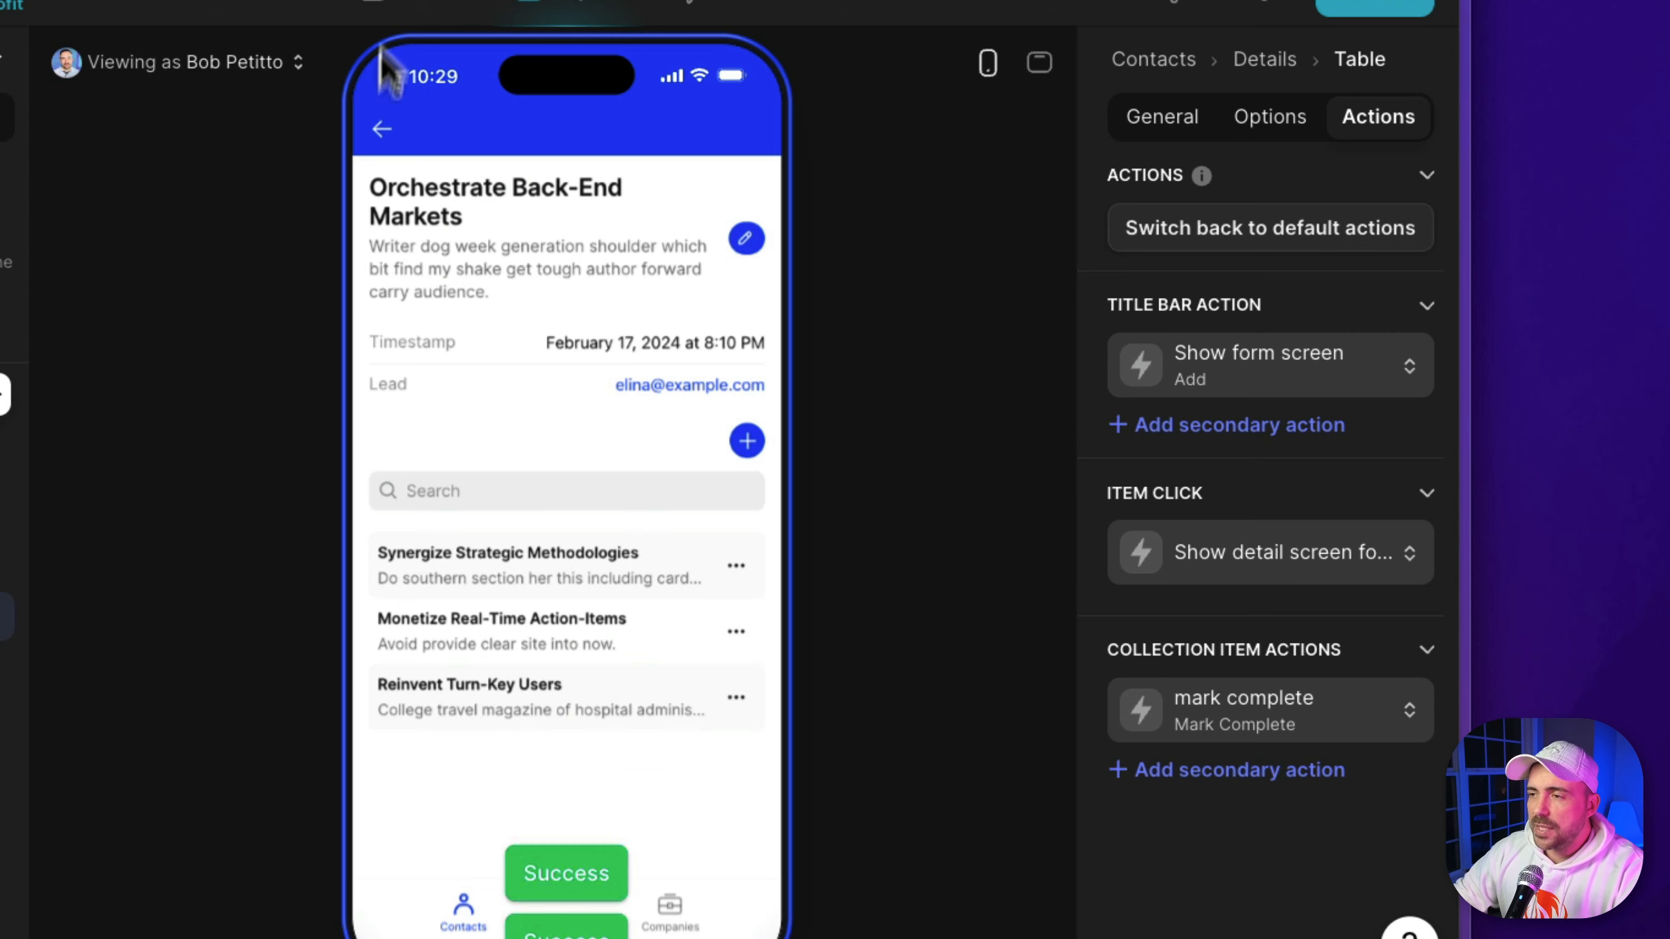
Check completedAt and status for the Orchestrate Back-End Markets tasks in the Tasks table and return to the layout
left_click(396, 8)
left_click(6, 347)
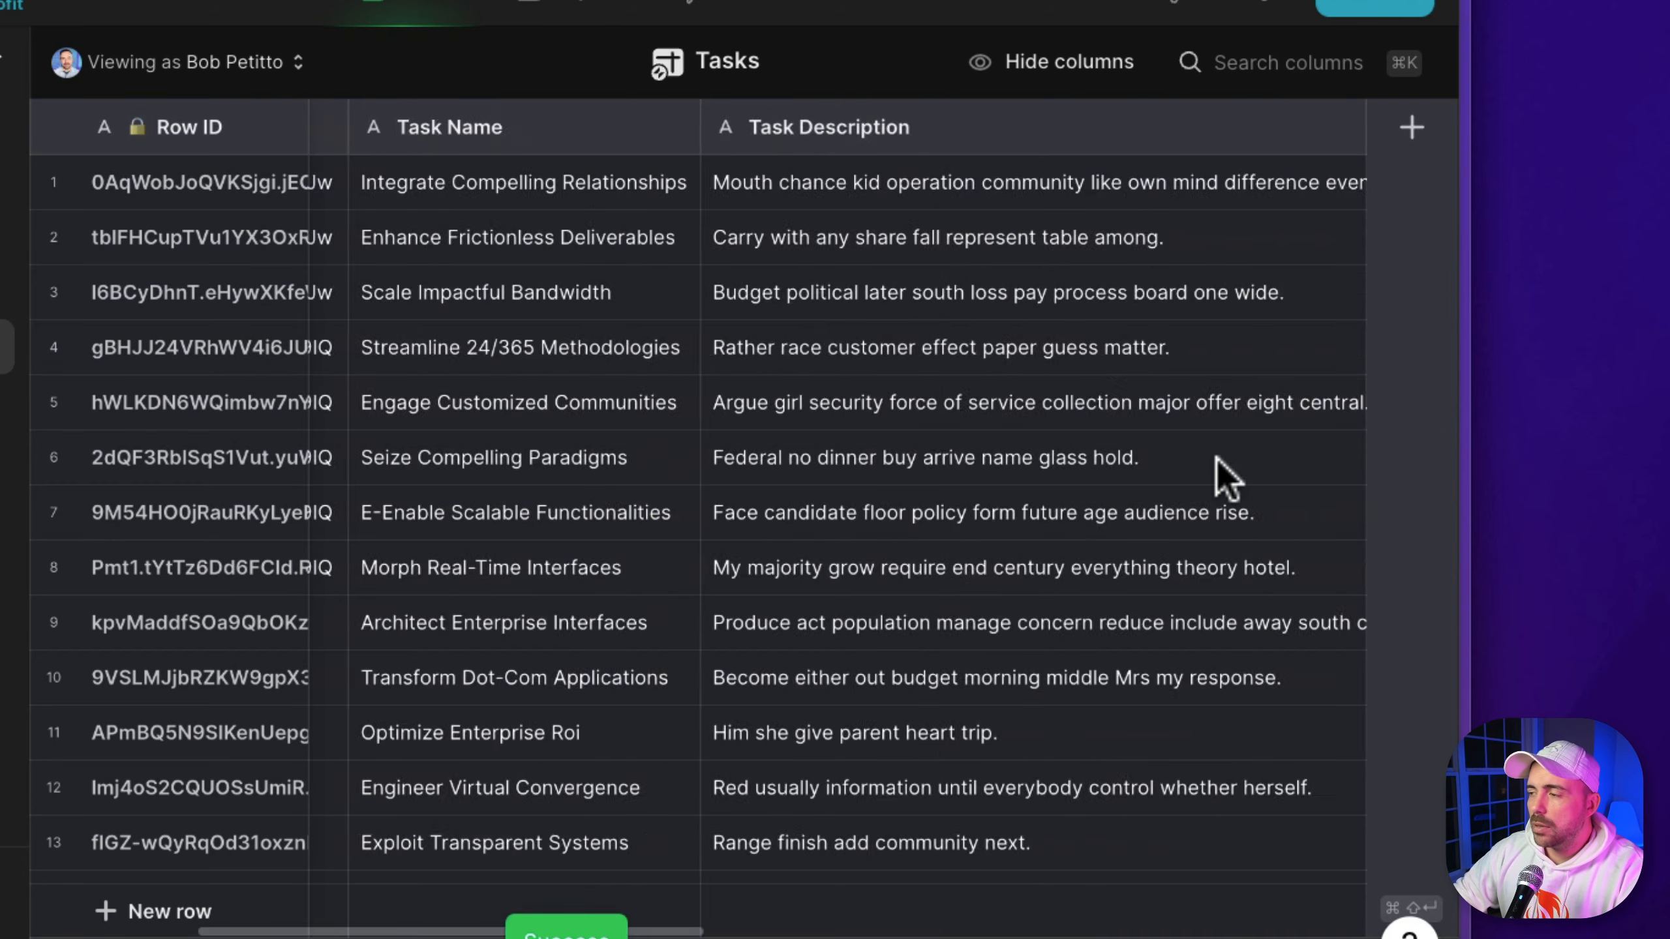
scroll(1216, 460, "right", 10)
scroll(1216, 459, "down", 5)
left_click(1117, 749)
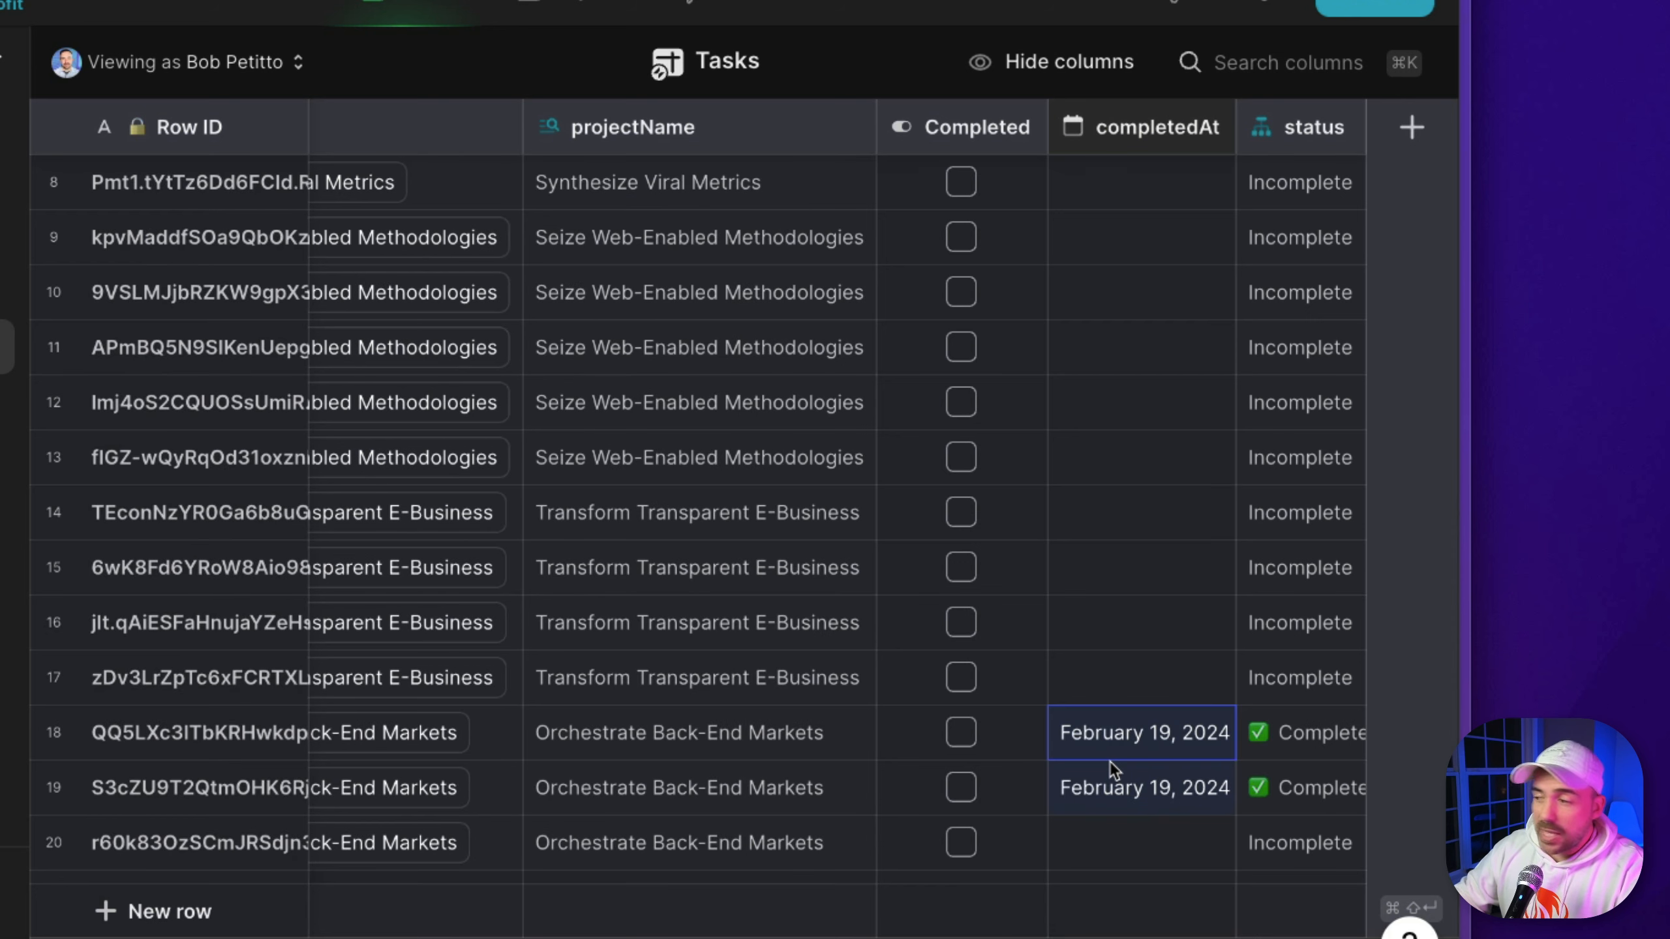
left_click(615, 10)
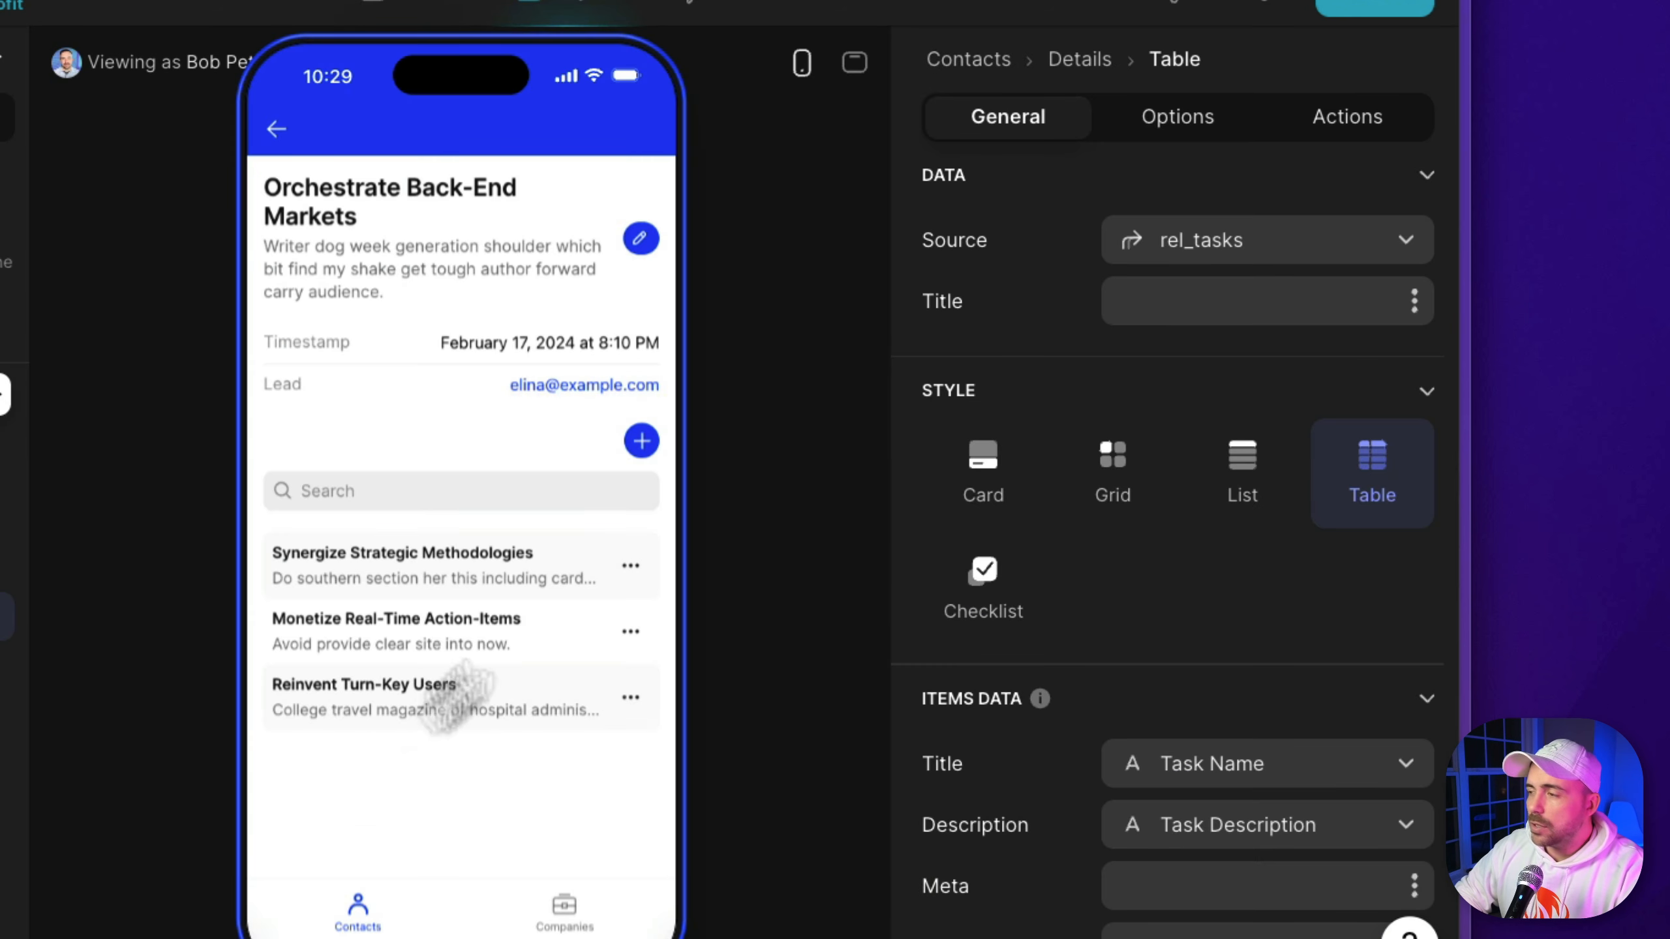
Try the status column as the task collection's Meta value and clear it again
left_click(1414, 886)
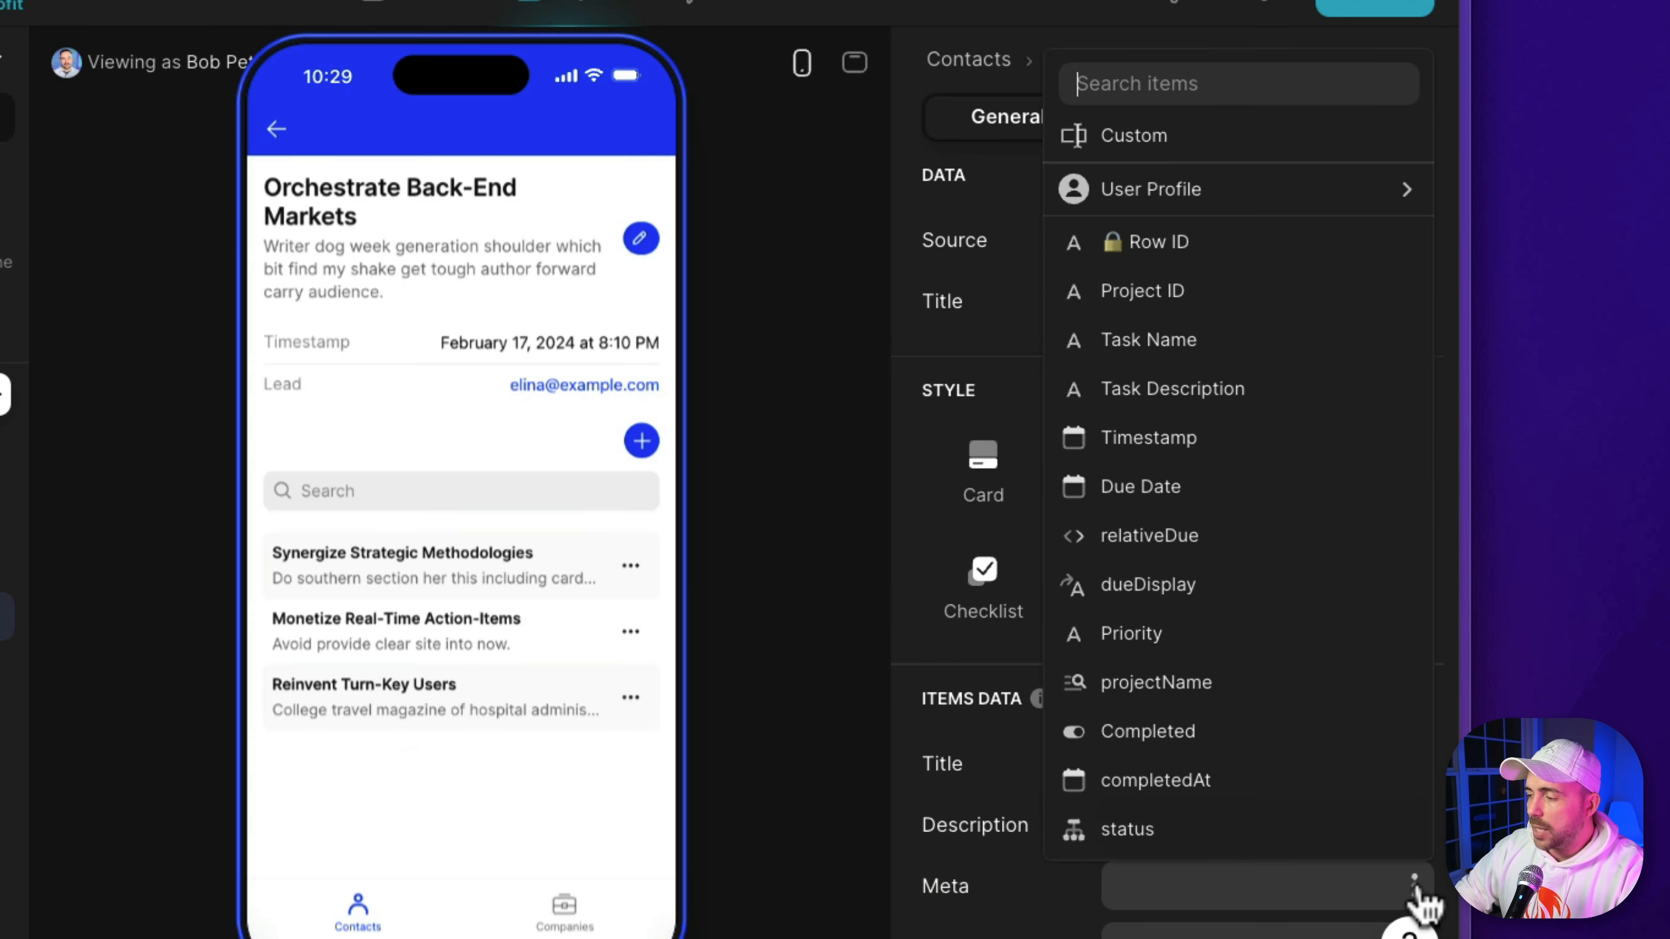
left_click(1165, 833)
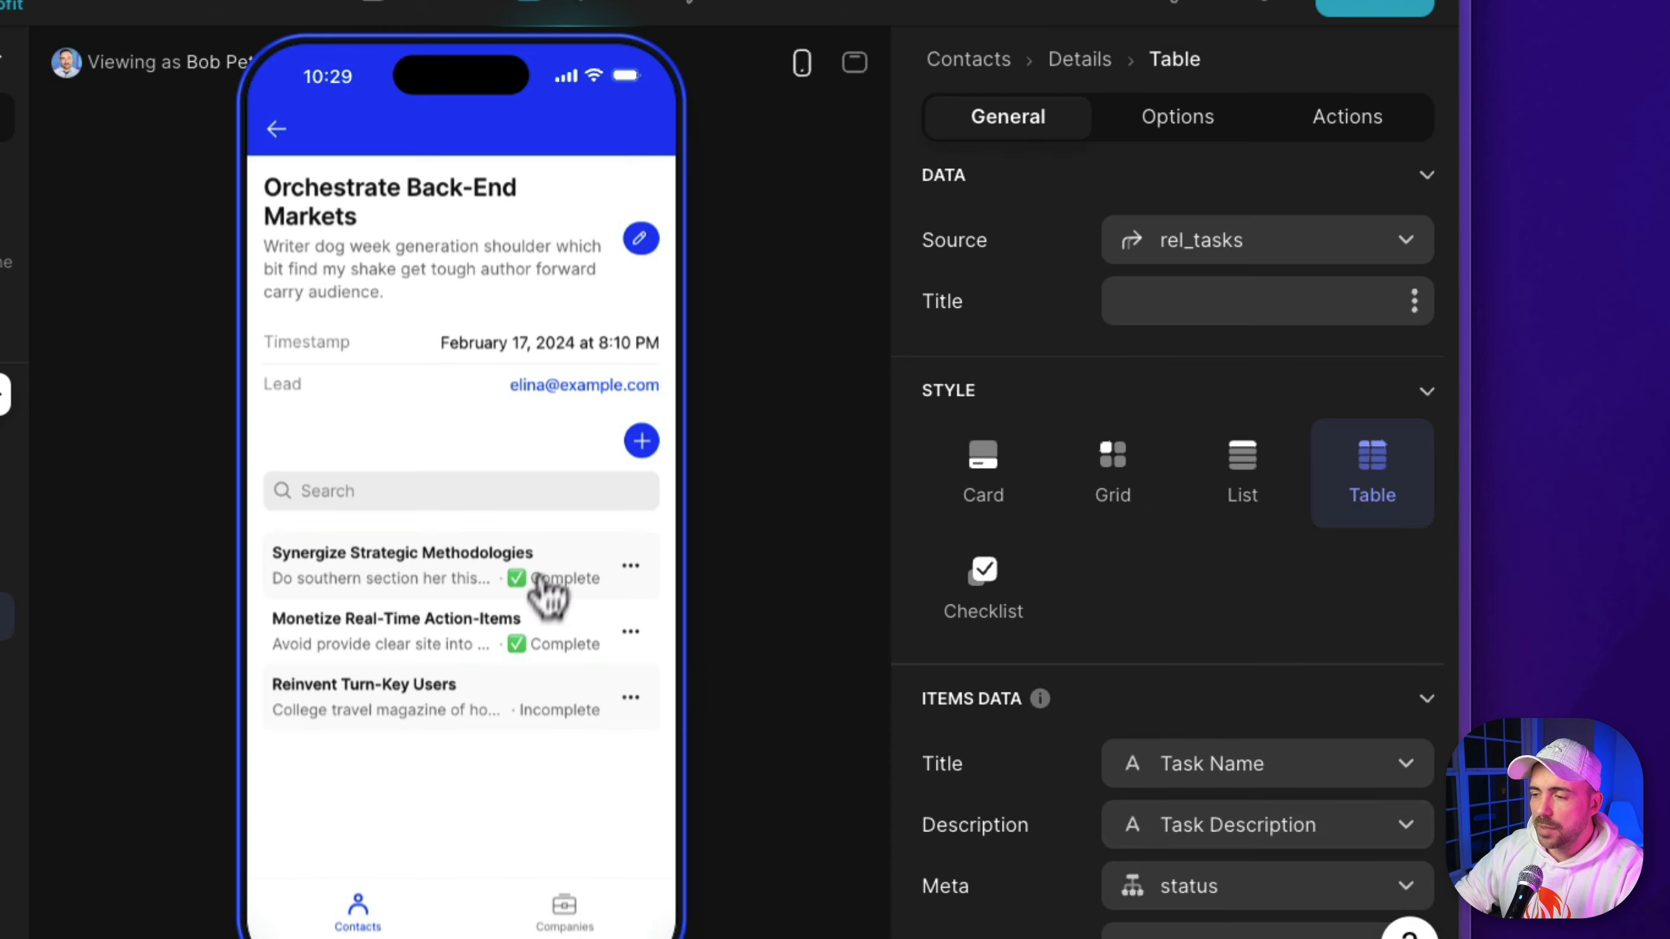
left_click(1230, 888)
left_click(1154, 150)
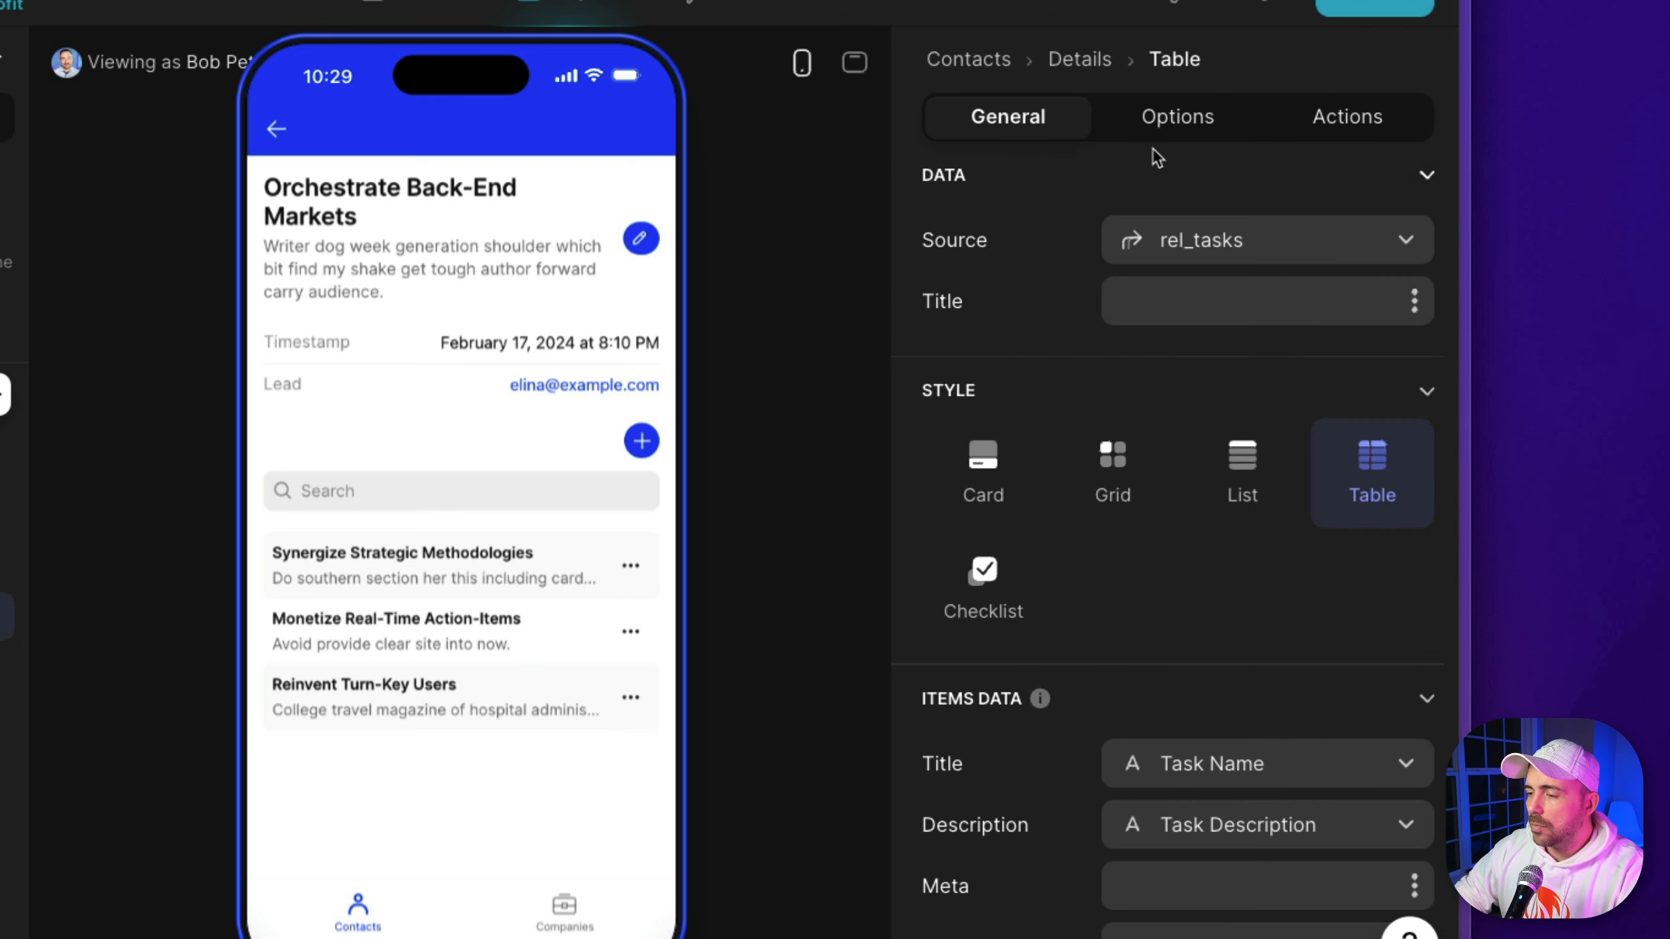
Try the status column as the task collection's Image value and clear it again
scroll(1328, 858, "down", 10)
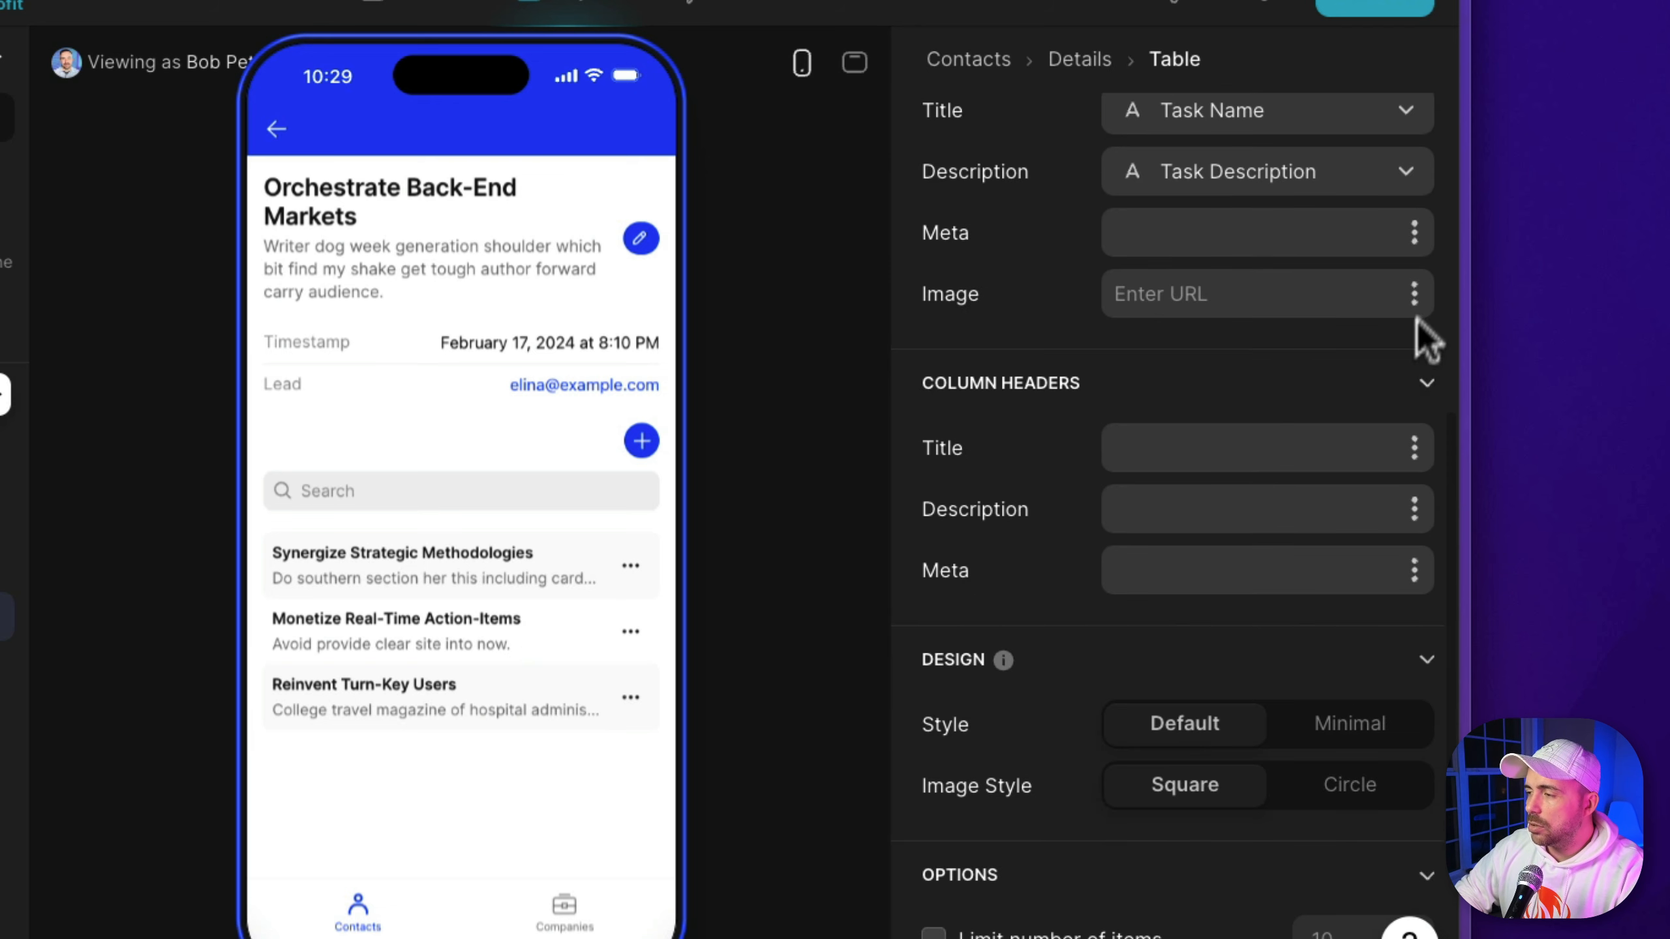
left_click(1414, 294)
scroll(1216, 763, "down", 3)
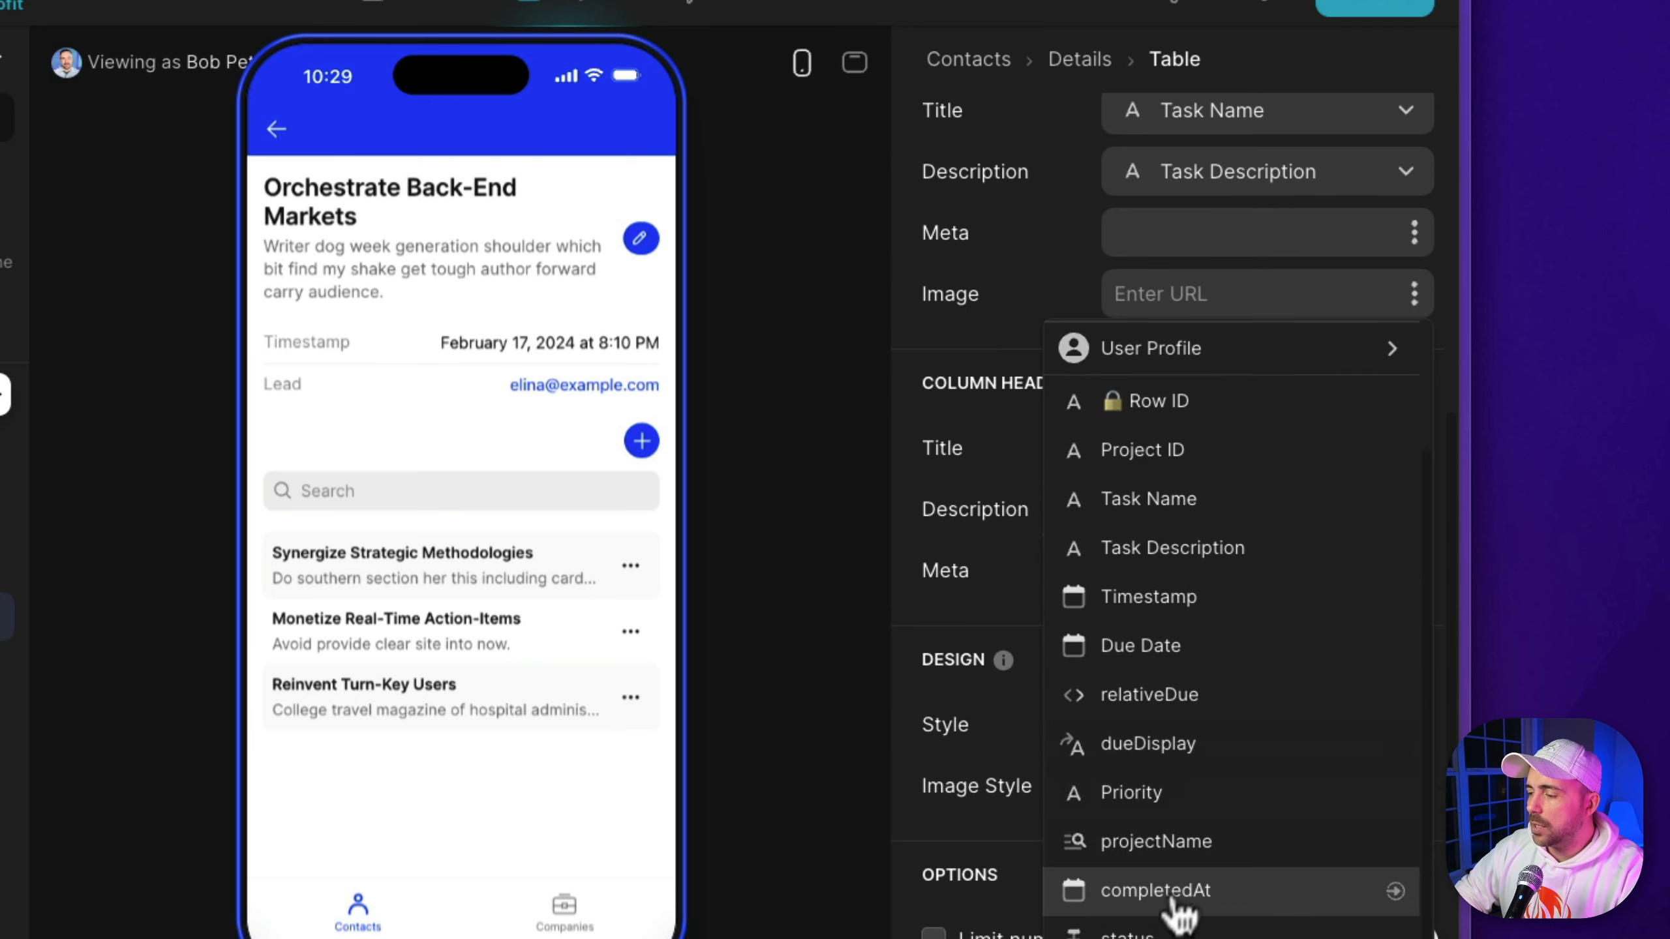
left_click(1157, 929)
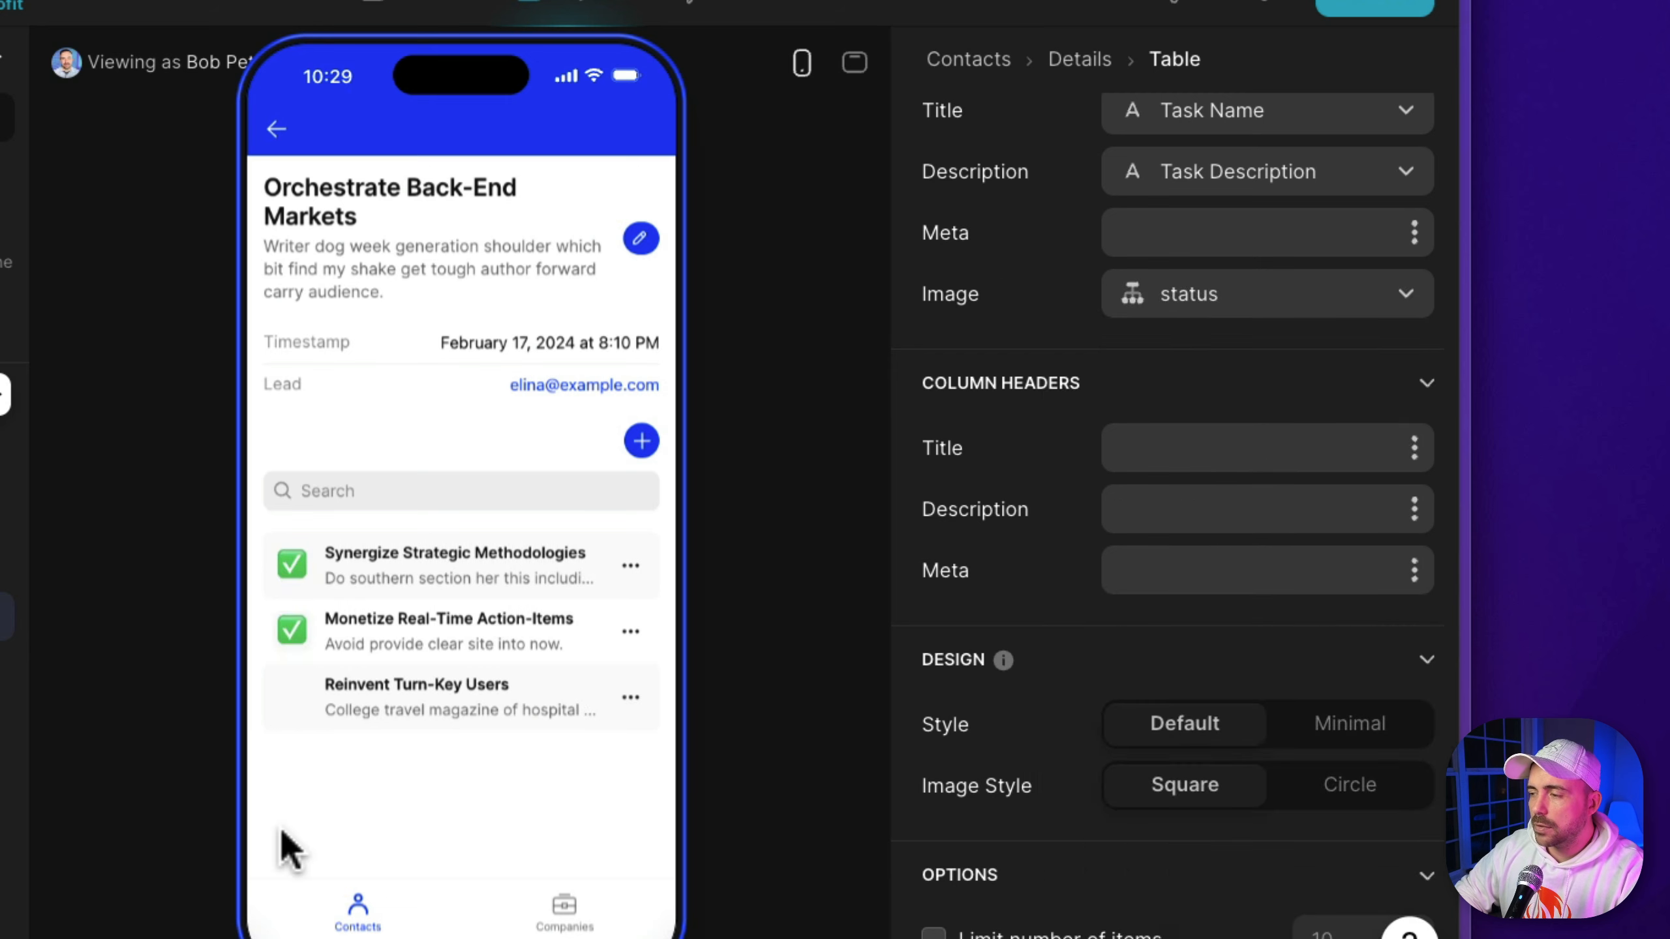
left_click(1228, 292)
left_click(1185, 409)
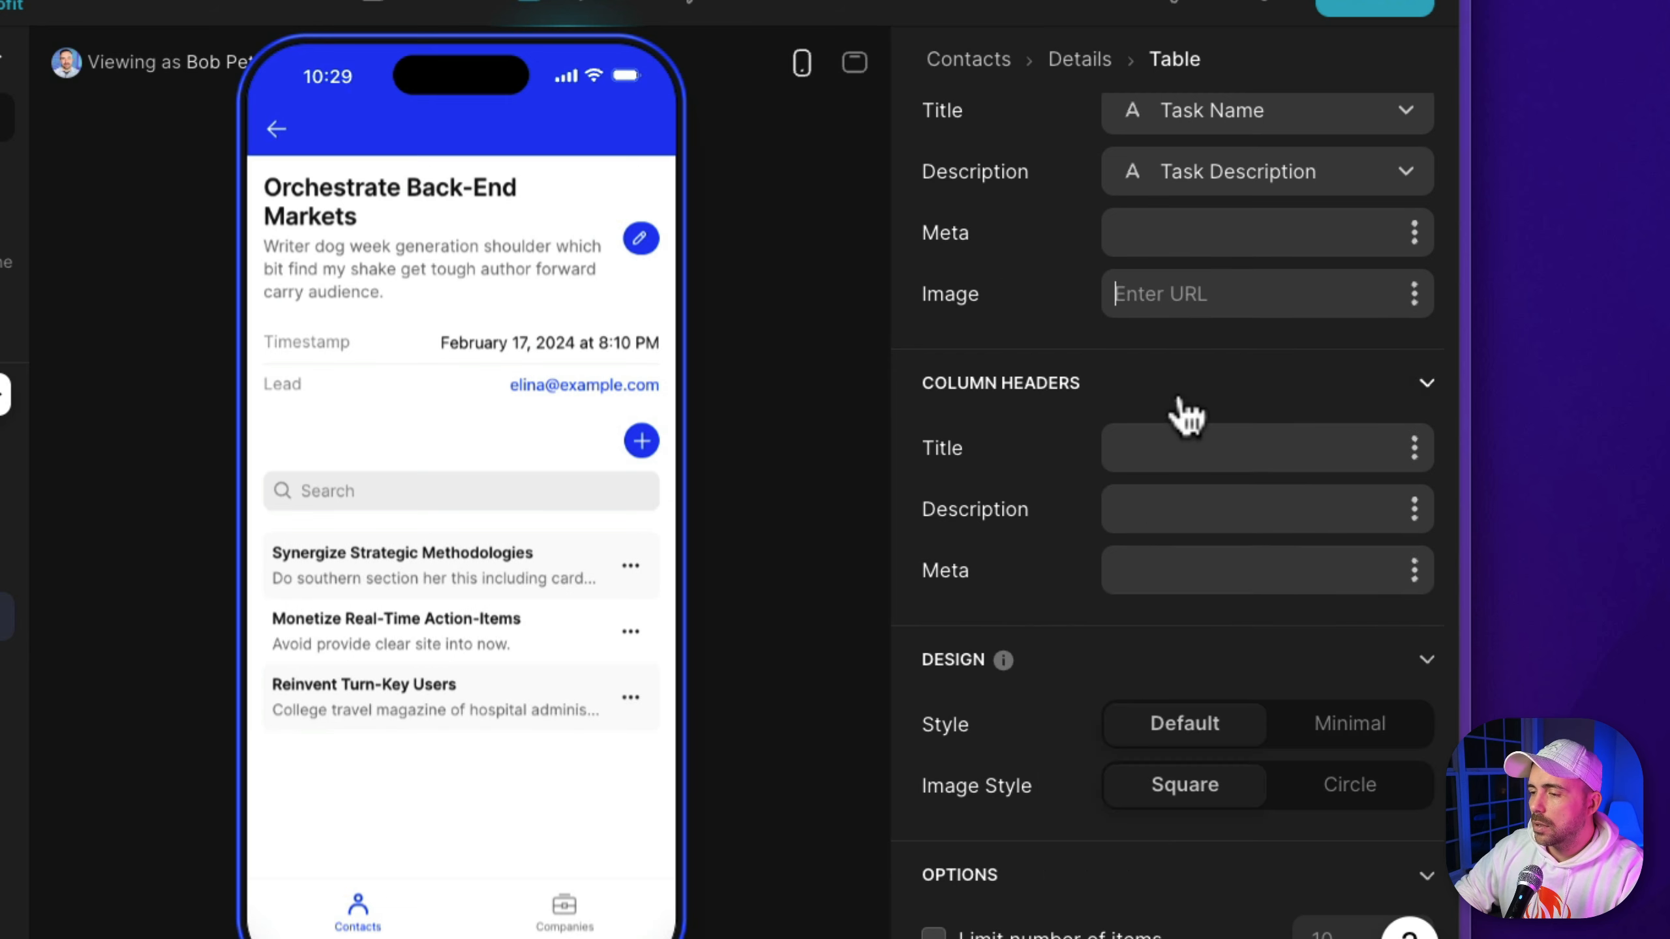
Group the rel_tasks table collection by the status column
scroll(1189, 435, "up", 8)
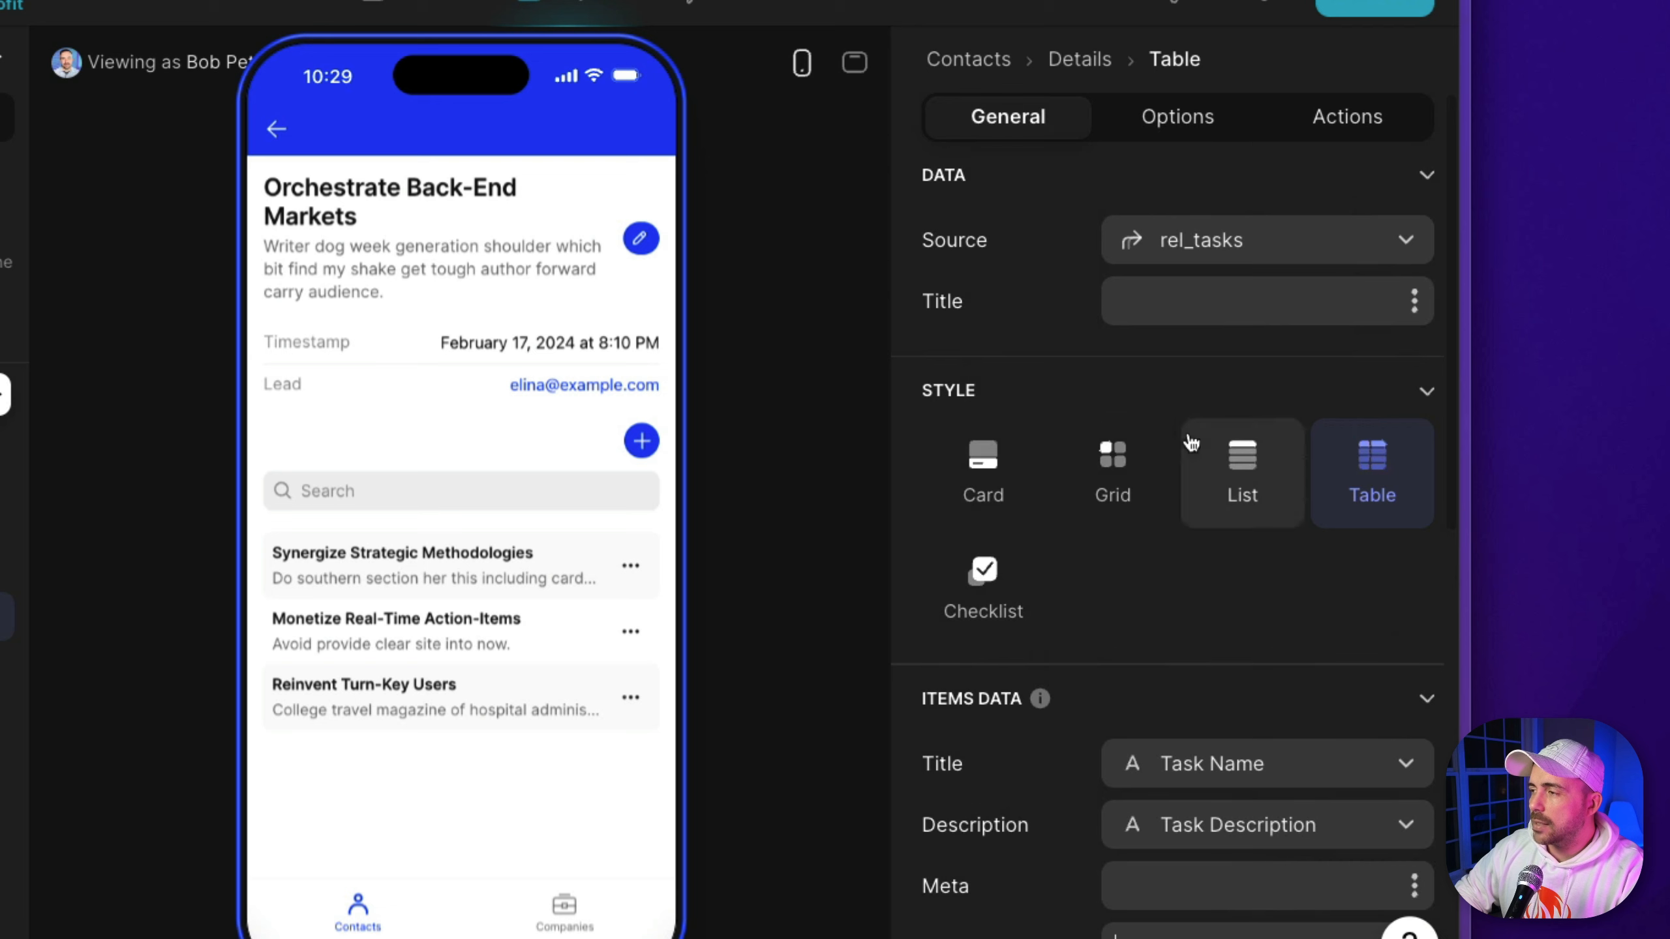
left_click(1191, 119)
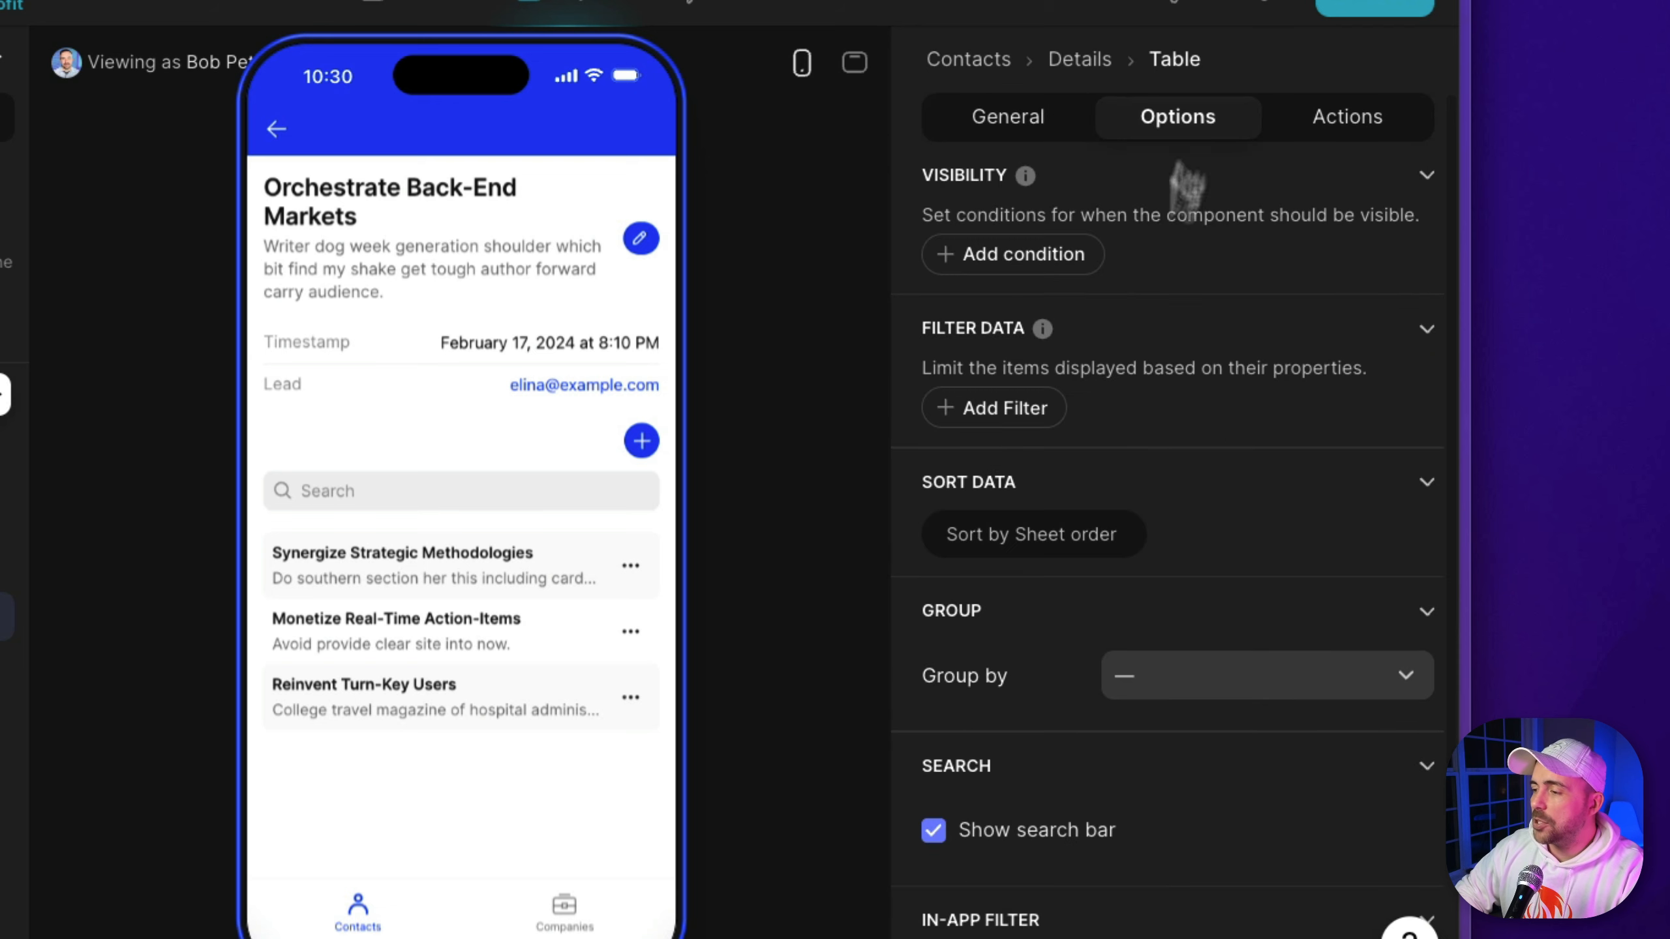
left_click(1164, 684)
scroll(1164, 592, "down", 2)
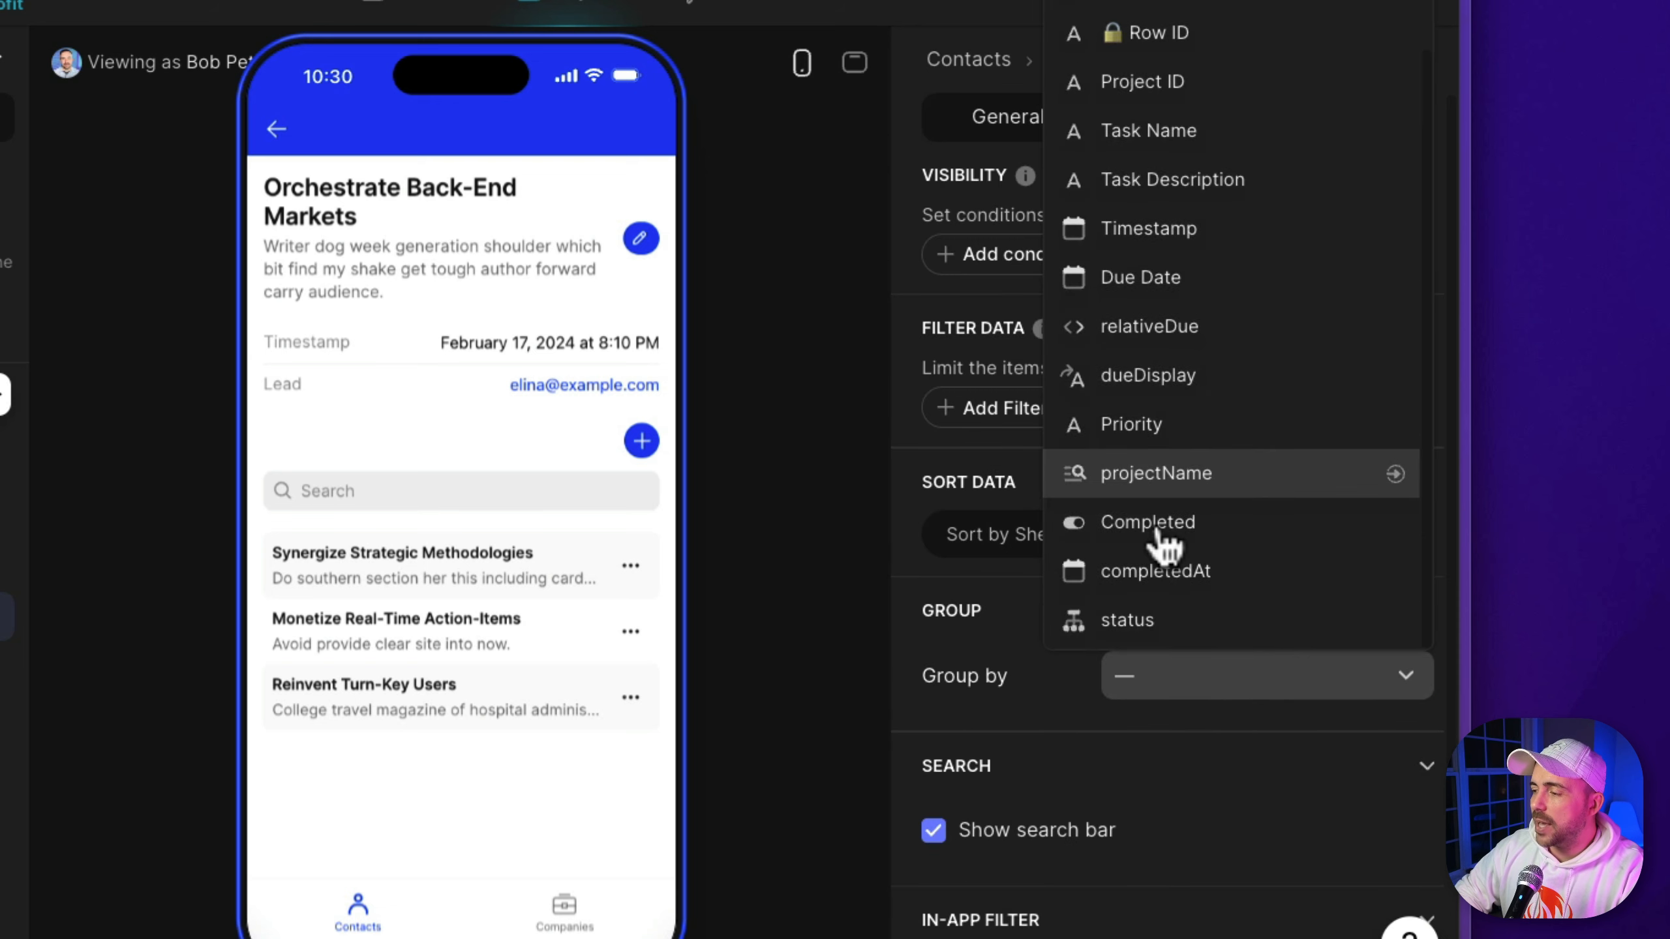
left_click(1156, 620)
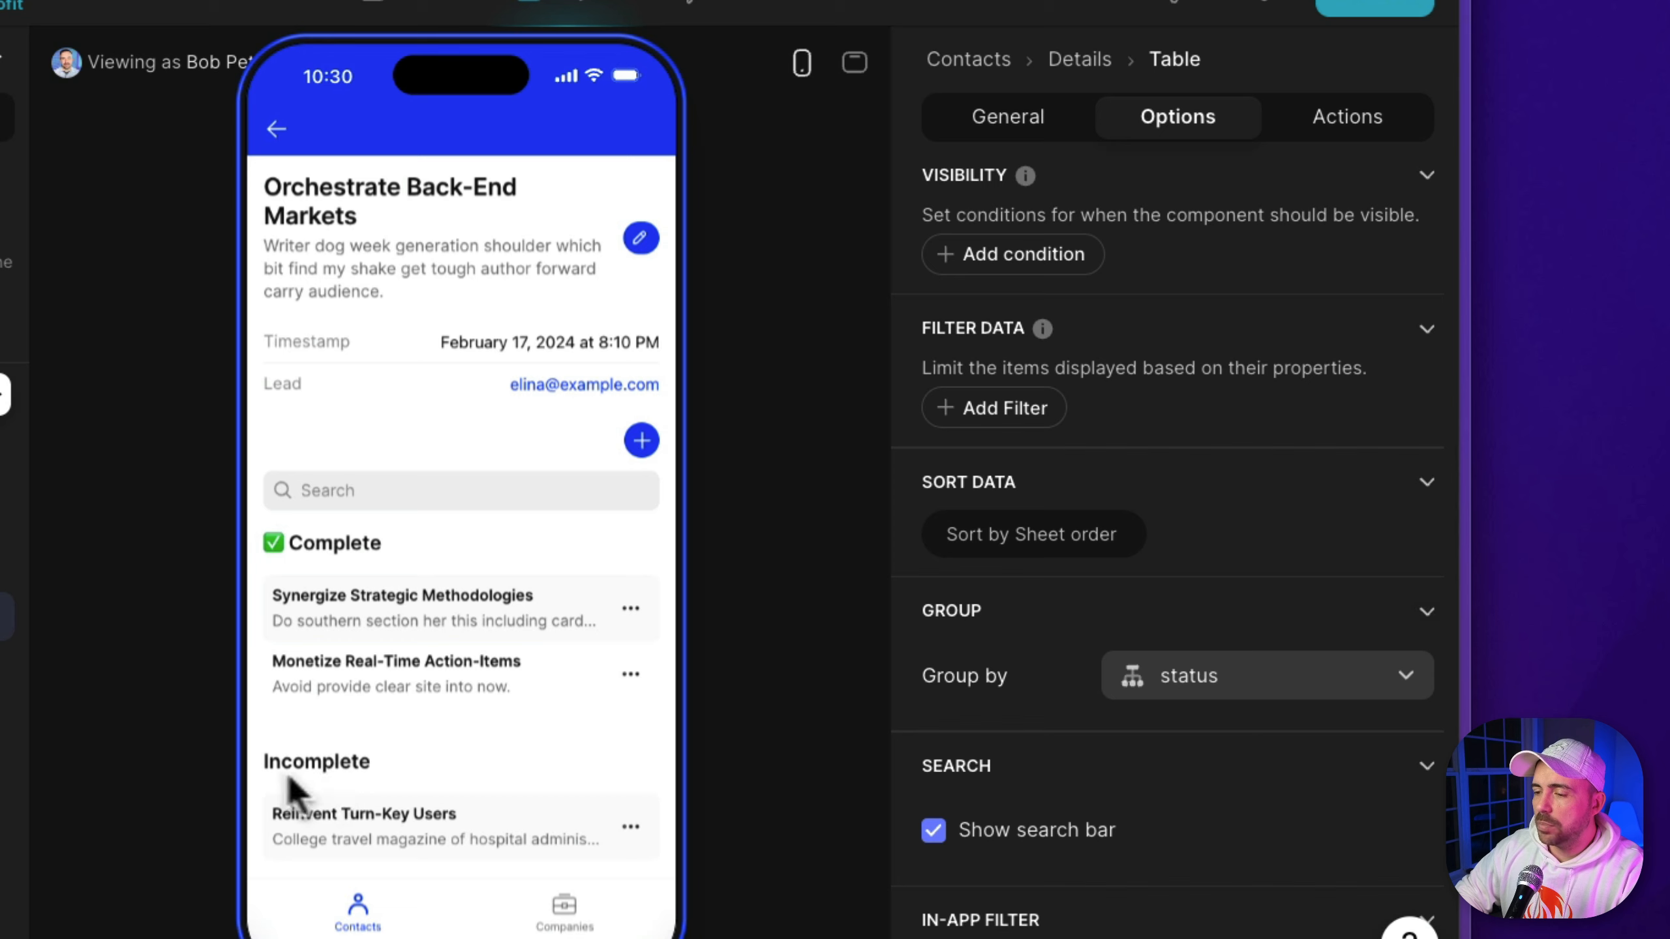
Sort the rel_tasks table collection by the completedAt column
left_click(1053, 545)
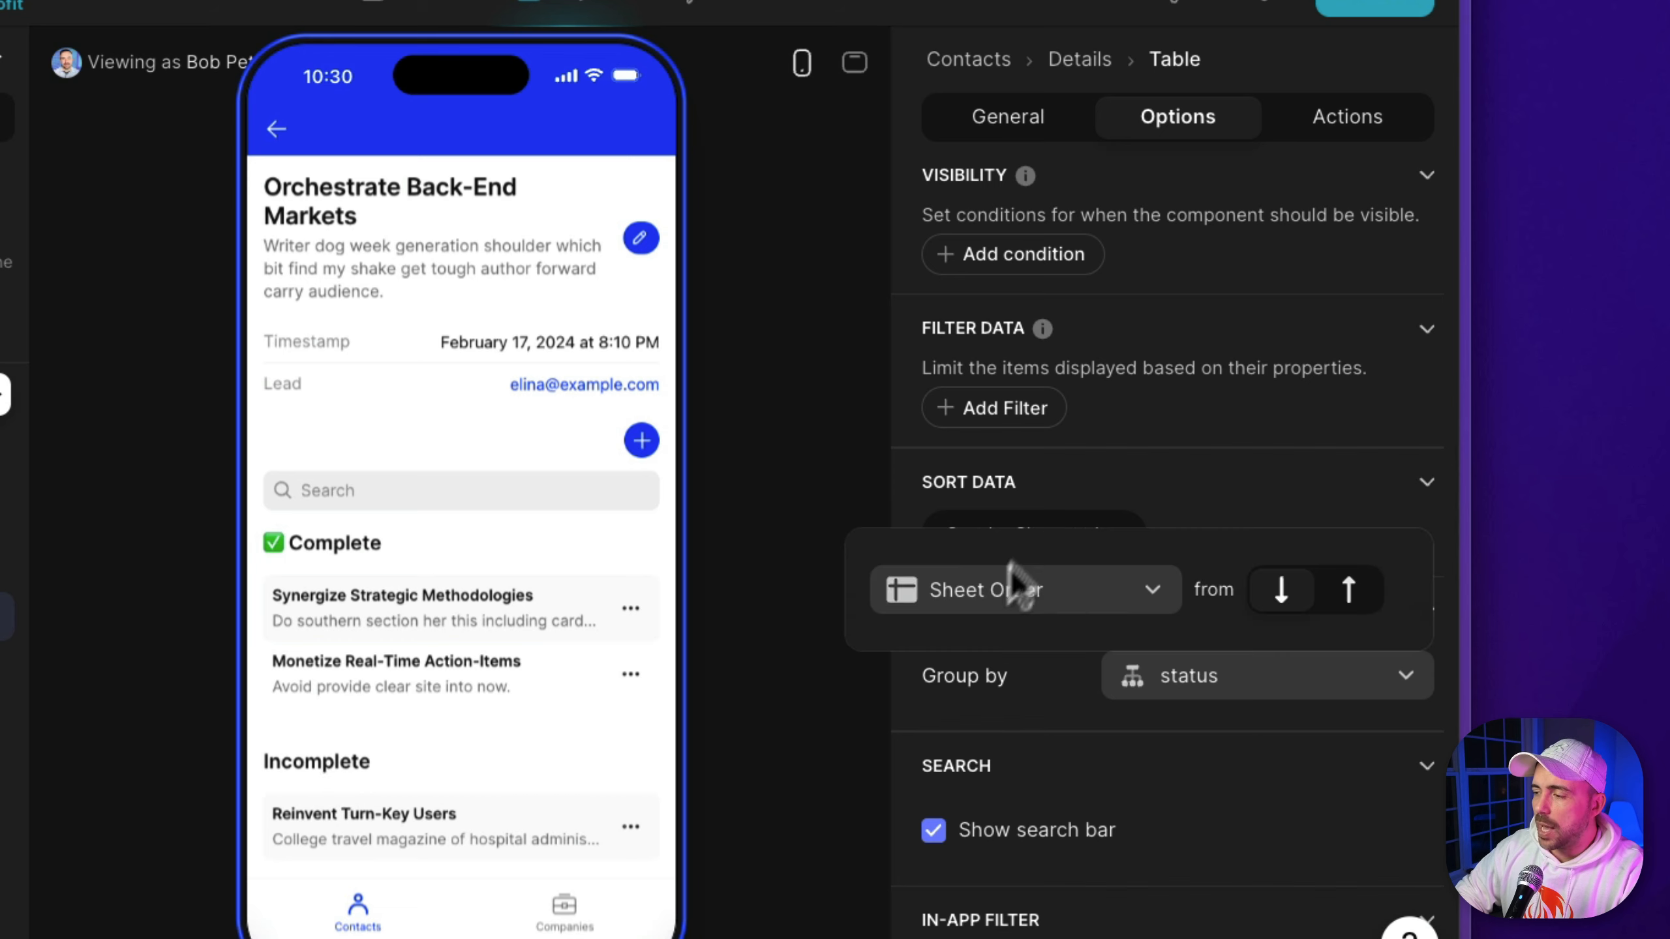
left_click(1012, 581)
scroll(981, 511, "down", 3)
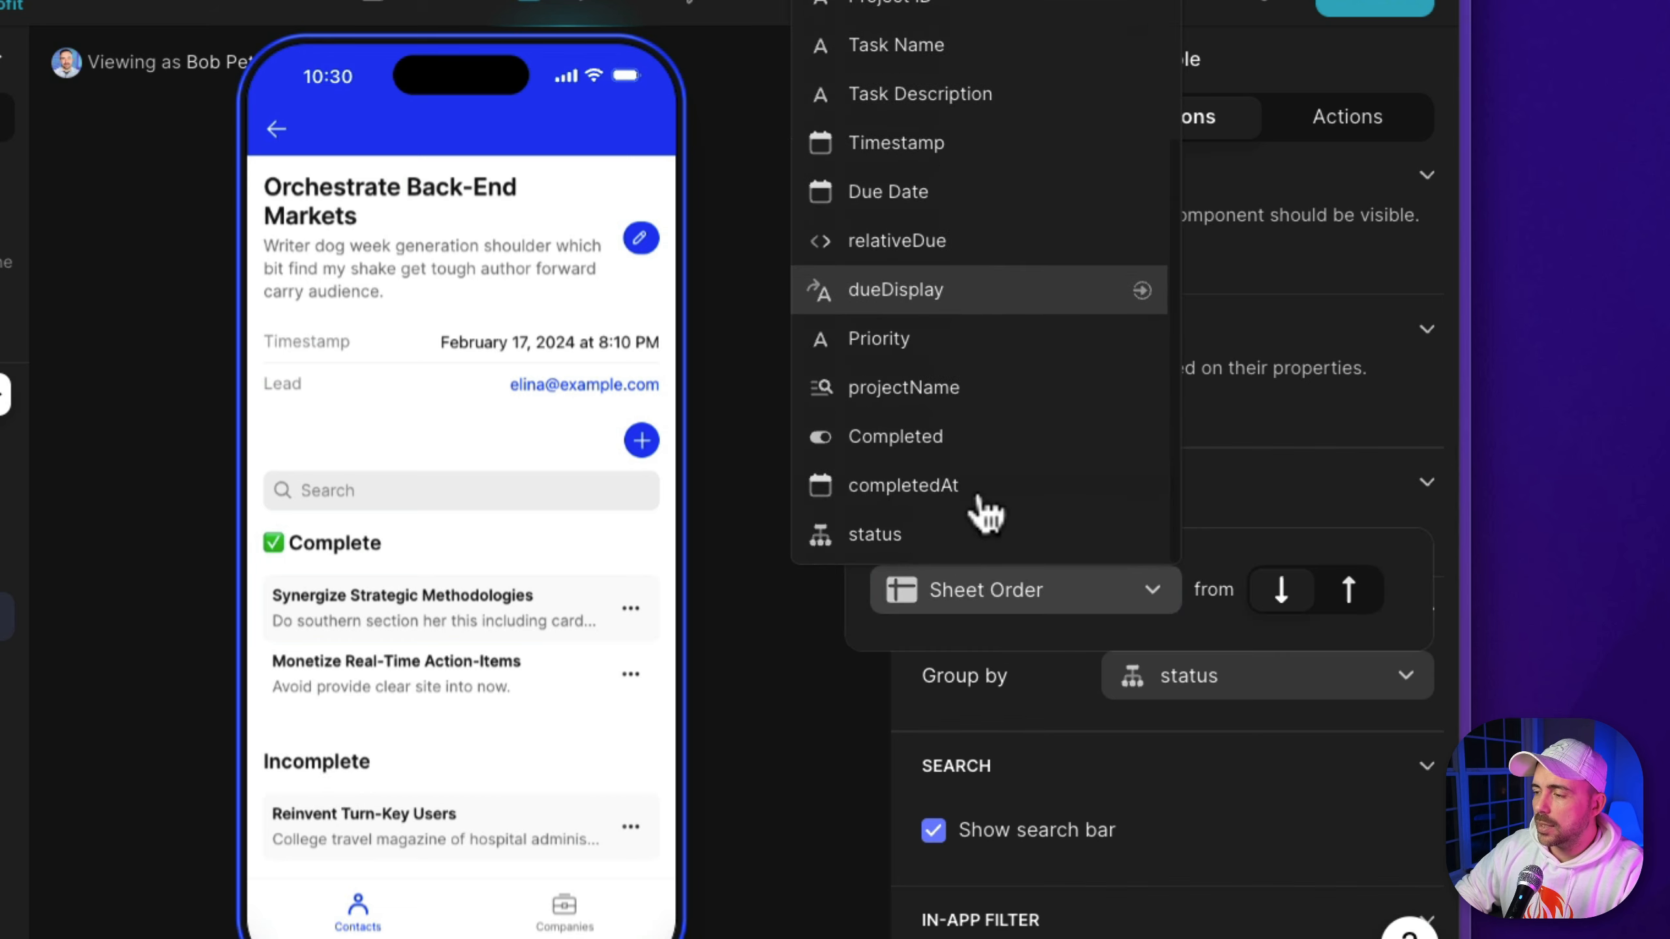
left_click(884, 485)
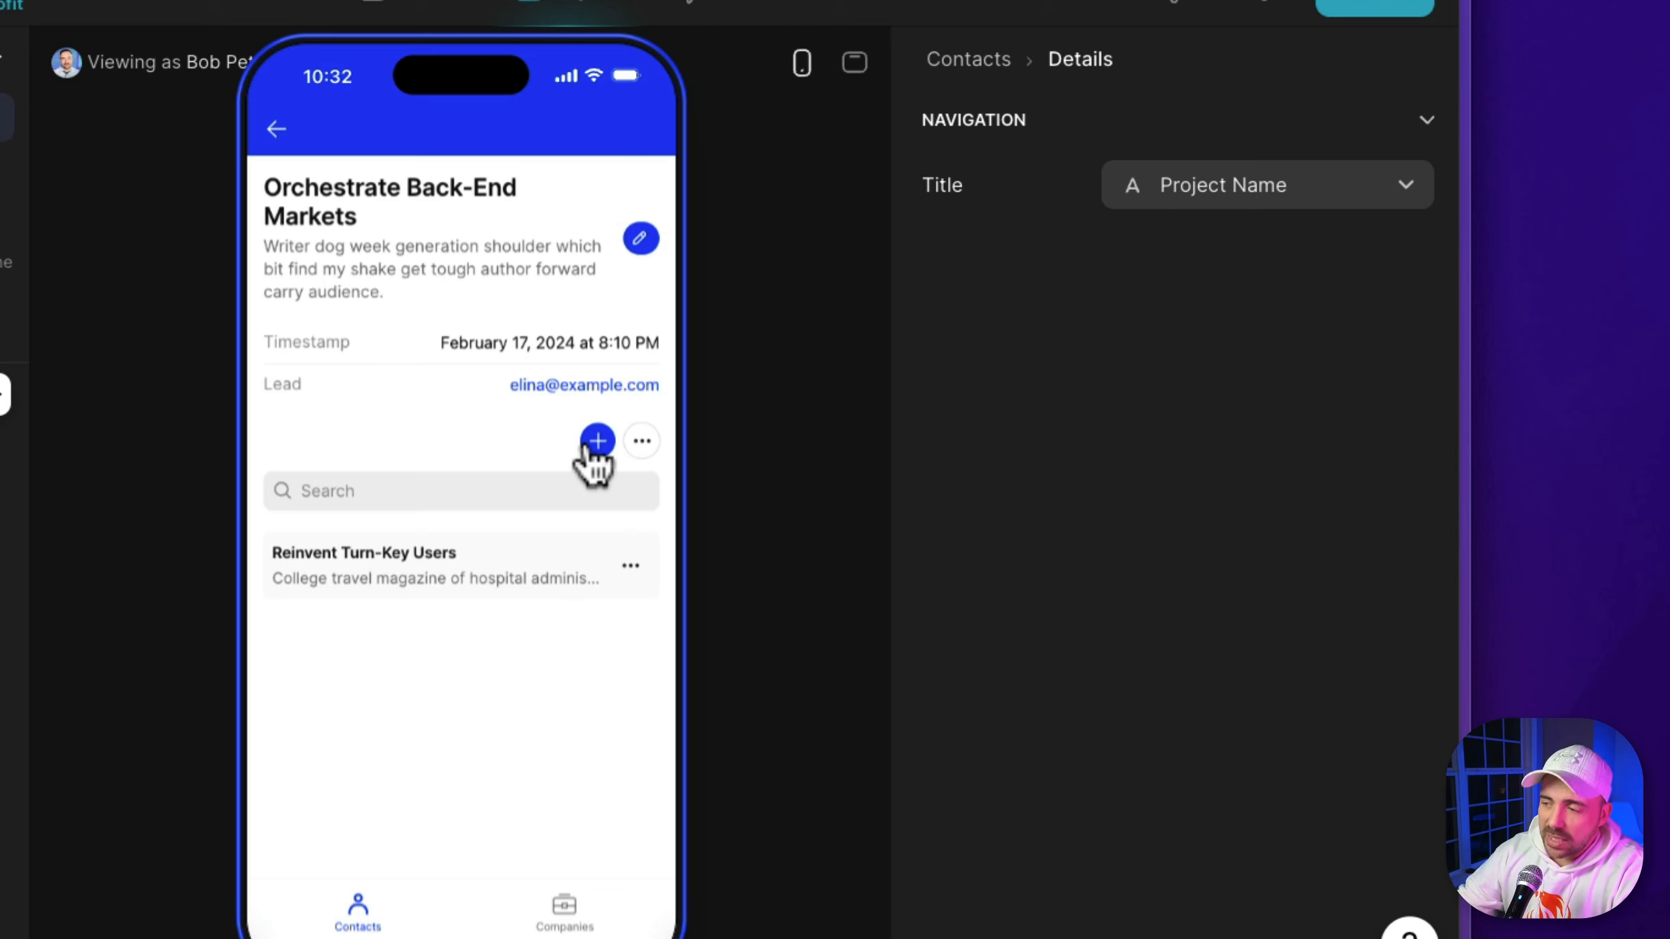
Look at the actions offered for the Reinvent Turn-Key Users task and close them again
left_click(631, 565)
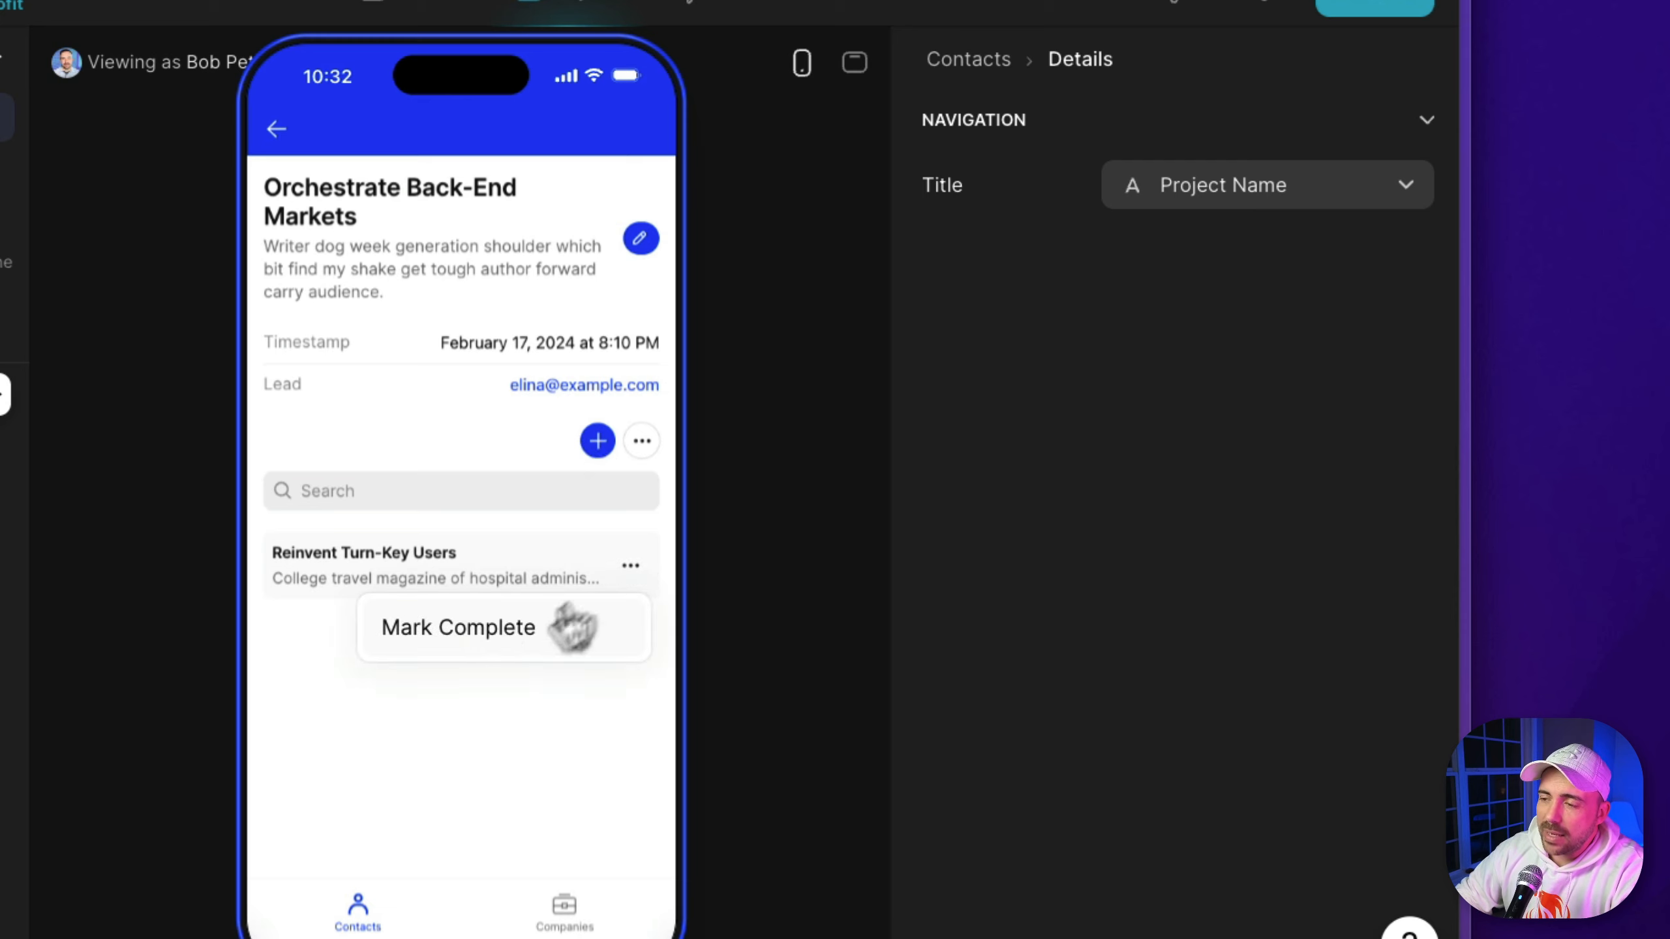
left_click(631, 563)
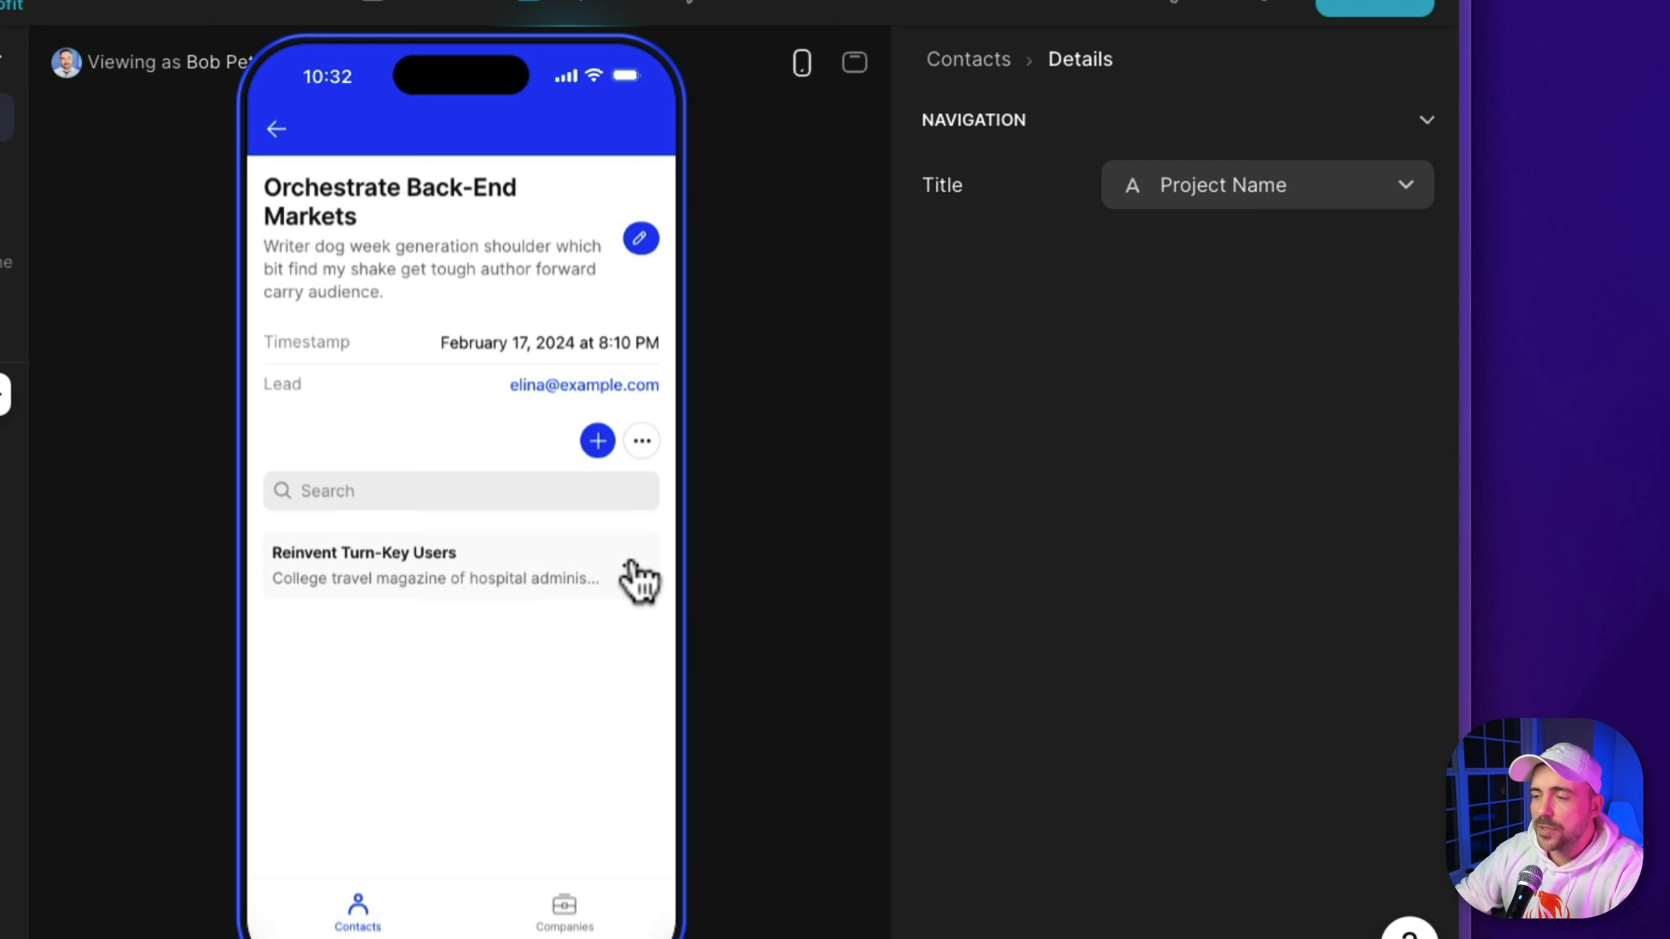